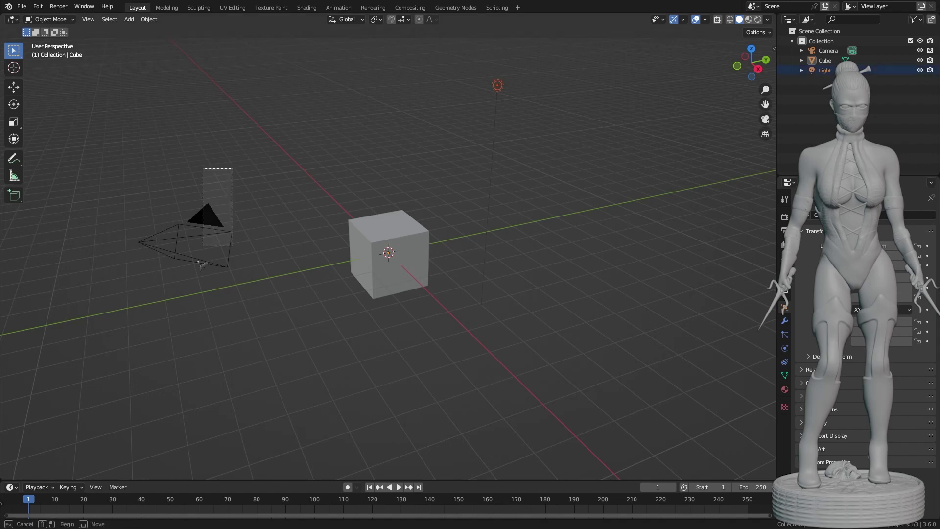
# Delete the camera and light and view the cube in orthographic side view.
pyautogui.moveTo(233, 246); pyautogui.dragTo(233, 246)
pyautogui.press('Delete')
pyautogui.press('KP_3')
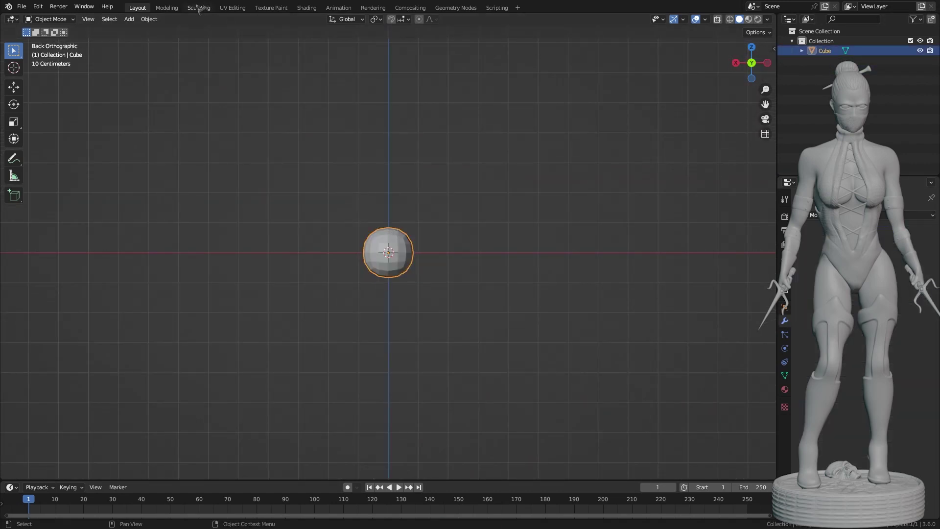
# Move to the Sculpting workspace, view the head from the front, and bring up the modifier list.
pyautogui.click(199, 7)
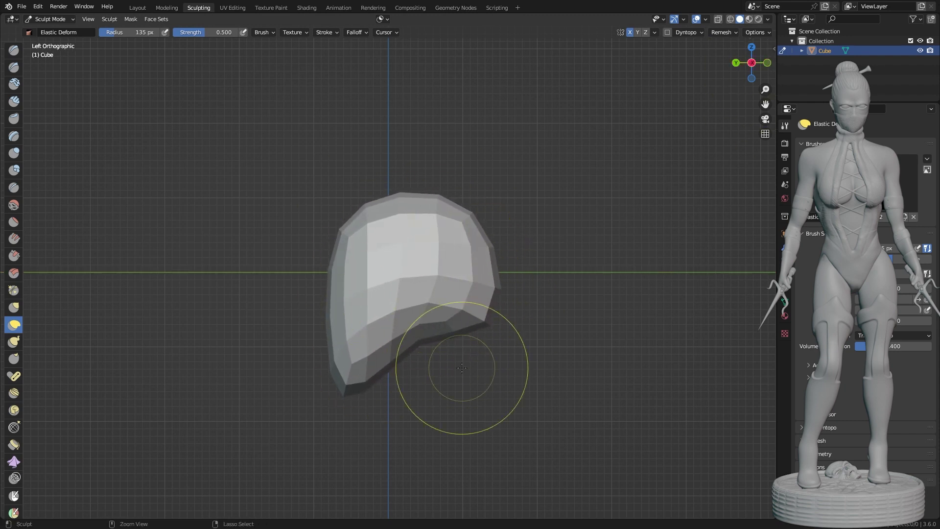
pyautogui.scroll(2, 561, 351)
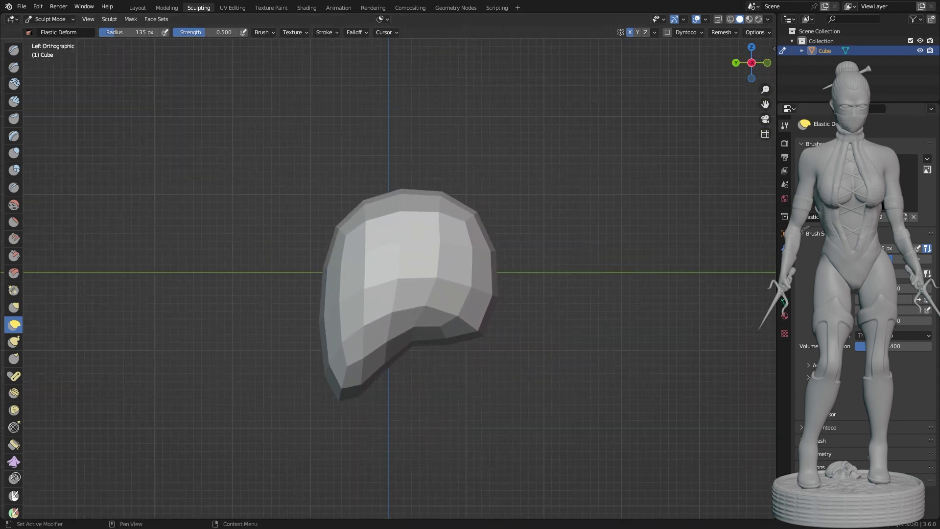
pyautogui.press('ctrl+KP_1')
pyautogui.scroll(2, 560, 296)
pyautogui.click(814, 141)
# Add a Subdivision Surface modifier to the head, then sculpt a clay strip across the face and brow ridges.
pyautogui.click(754, 320)
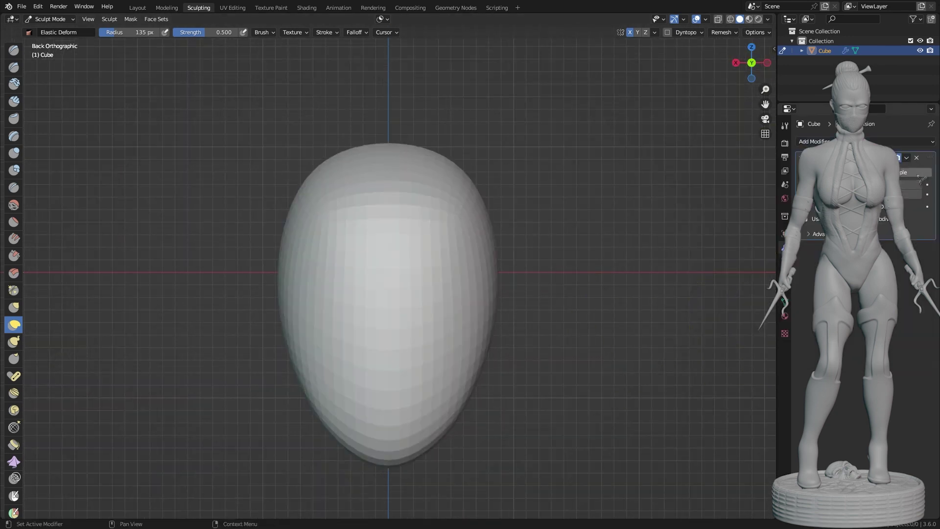
pyautogui.moveTo(366, 334); pyautogui.dragTo(412, 334)
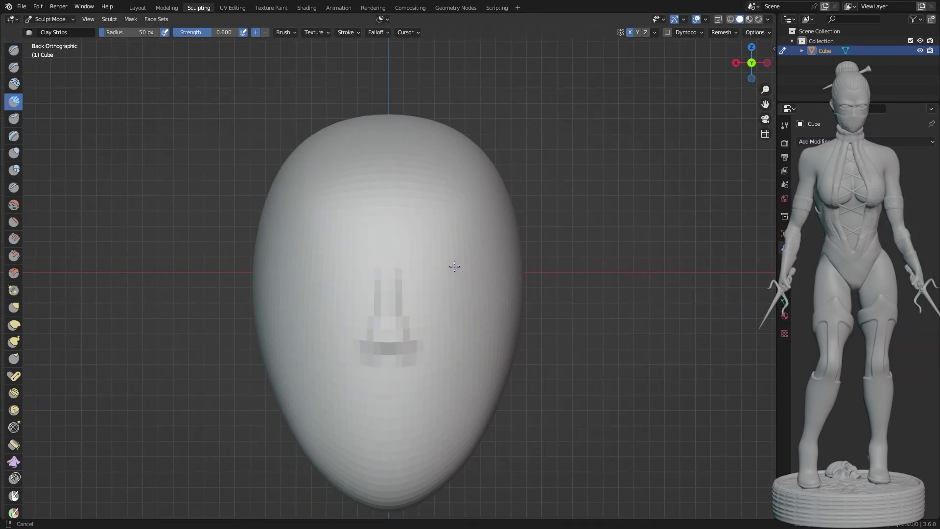
pyautogui.scroll(3, 455, 270)
pyautogui.scroll(-3, 457, 277)
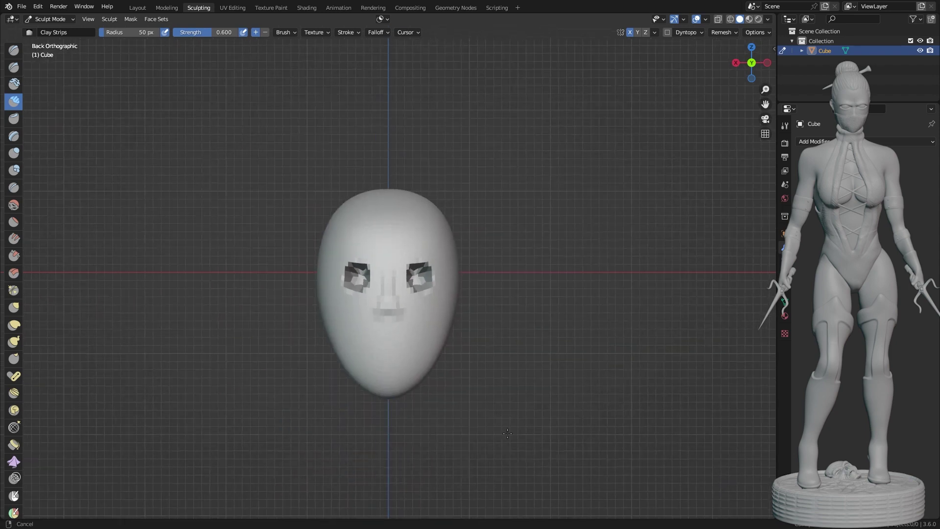
pyautogui.scroll(3, 388, 295)
pyautogui.scroll(-2, 491, 245)
pyautogui.scroll(2, 491, 245)
pyautogui.moveTo(446, 216); pyautogui.dragTo(508, 175)
pyautogui.scroll(-6, 512, 345)
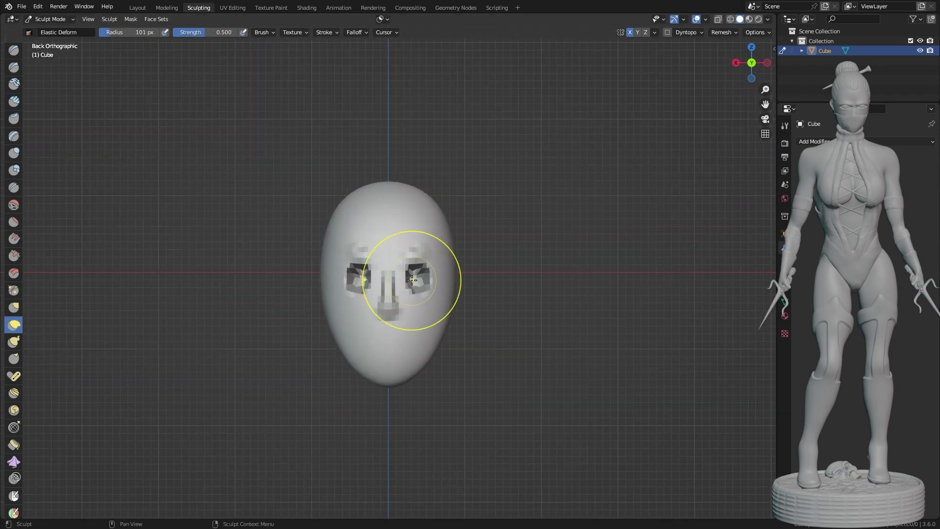
# Orbit and zoom around the head to check the brows and eye area, choosing Clay Strips.
pyautogui.moveTo(489, 370)
pyautogui.mouseDown(button='middle')
pyautogui.moveTo(497, 289)
pyautogui.moveTo(515, 351)
pyautogui.moveTo(514, 228)
pyautogui.mouseUp(button='middle')
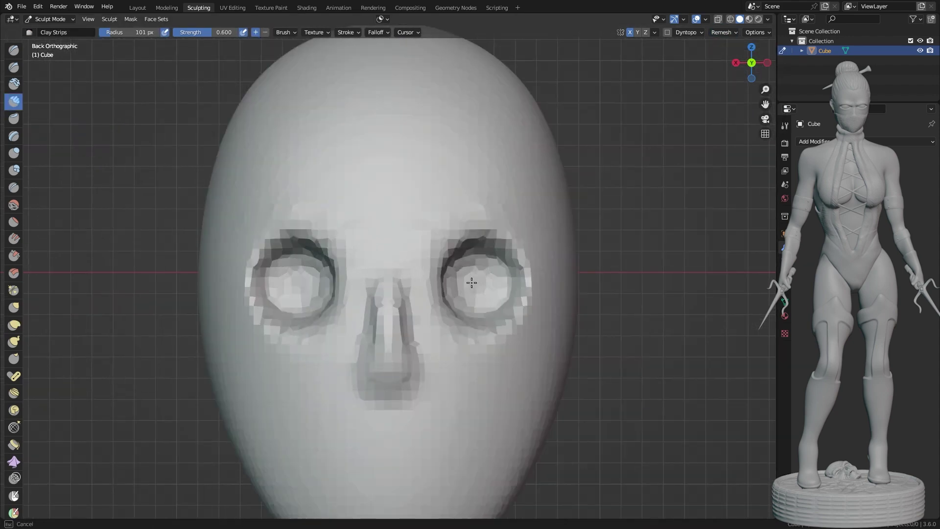
pyautogui.scroll(2, 471, 282)
pyautogui.moveTo(556, 269); pyautogui.dragTo(532, 355, button='middle')
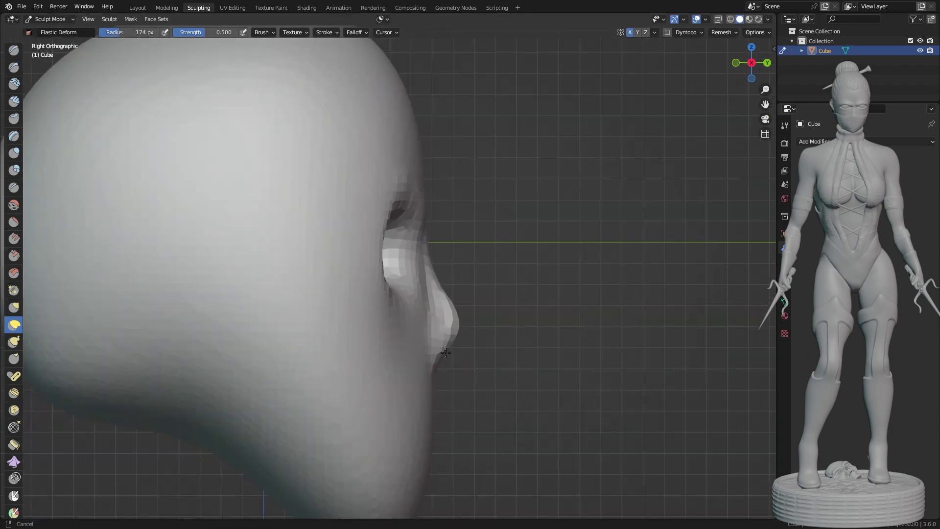
pyautogui.moveTo(446, 353)
pyautogui.keyDown('ctrl'); pyautogui.mouseDown(button='middle')
pyautogui.moveTo(487, 348)
pyautogui.moveTo(464, 229)
pyautogui.moveTo(552, 138)
pyautogui.mouseUp(button='middle'); pyautogui.keyUp('ctrl')
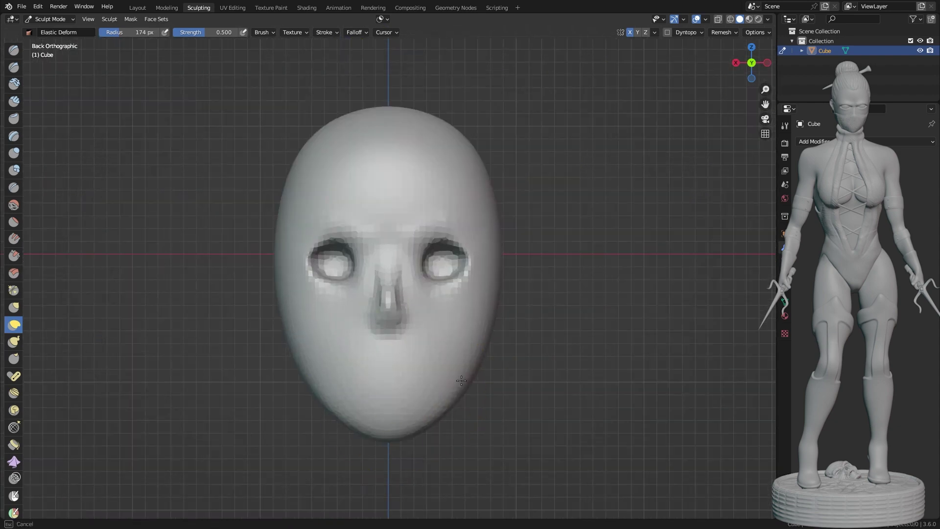
pyautogui.moveTo(440, 324)
pyautogui.keyDown('ctrl'); pyautogui.mouseDown(button='middle')
pyautogui.moveTo(452, 241)
pyautogui.moveTo(470, 274)
pyautogui.mouseUp(button='middle'); pyautogui.keyUp('ctrl')
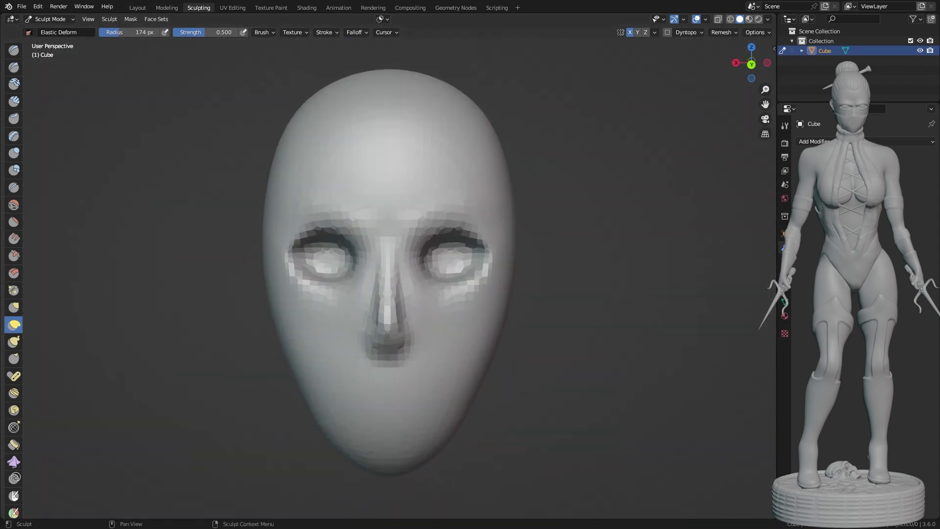
pyautogui.press('c')
pyautogui.scroll(5, 479, 363)
# Reshape the upper eyelid over the eyeball using Elastic Deform and another brush.
pyautogui.moveTo(423, 349)
pyautogui.mouseDown(button='middle')
pyautogui.moveTo(542, 294)
pyautogui.moveTo(440, 283)
pyautogui.moveTo(576, 305)
pyautogui.moveTo(410, 357)
pyautogui.moveTo(437, 400)
pyautogui.mouseUp(button='middle')
pyautogui.press('e')
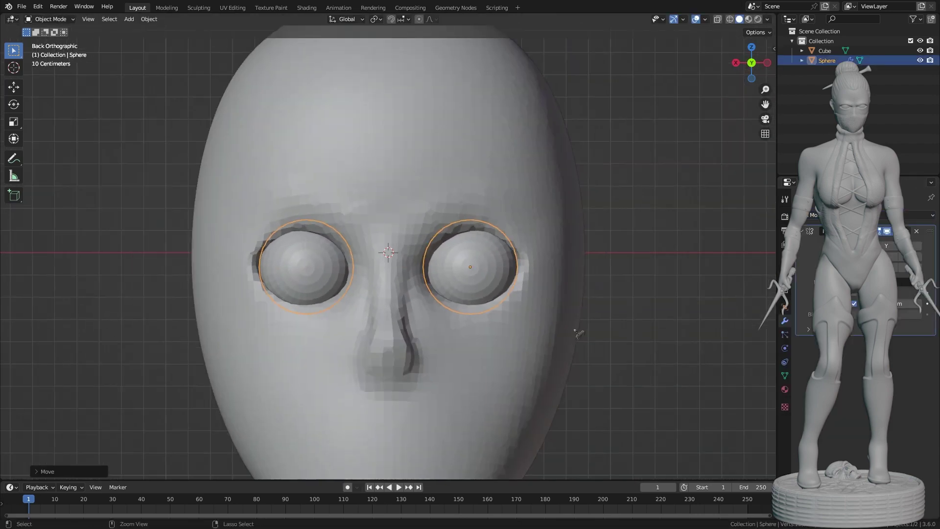
pyautogui.moveTo(550, 361); pyautogui.dragTo(518, 395, button='middle')
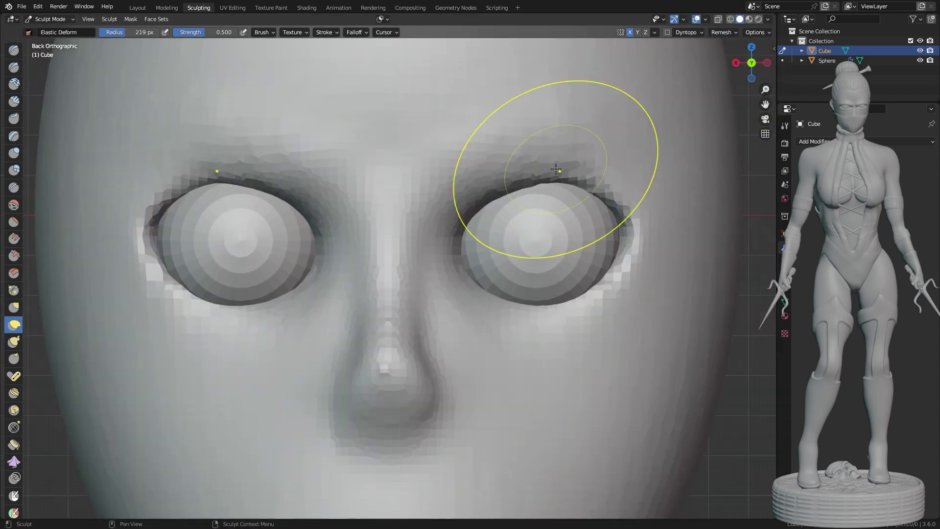
pyautogui.press('p')
pyautogui.scroll(-3, 557, 170)
pyautogui.keyDown('ctrl'); pyautogui.moveTo(508, 222); pyautogui.dragTo(581, 205, button='middle'); pyautogui.keyUp('ctrl')
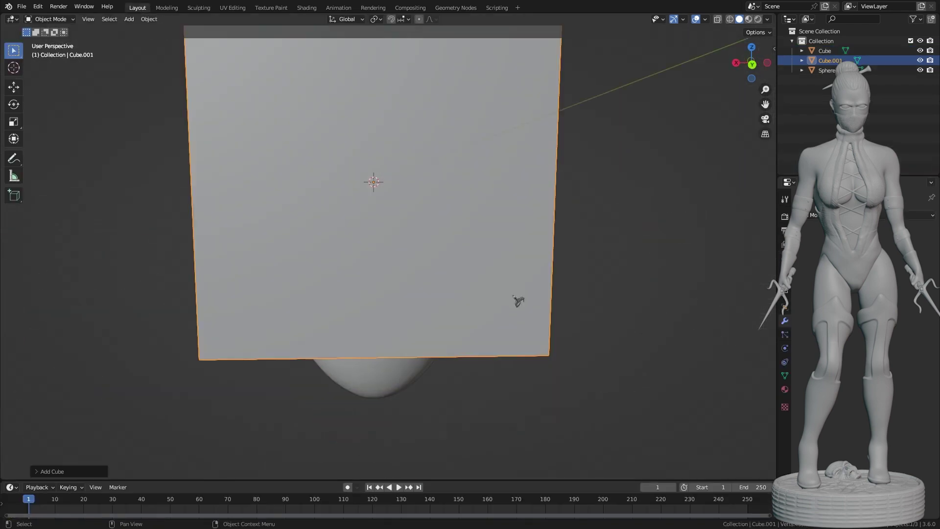
# Delete the extra cube, then add a plane, shrink it and round it into an oval.
pyautogui.press('Delete')
pyautogui.hotkey('shift', 'a')
pyautogui.click(607, 195)
pyautogui.press('s')
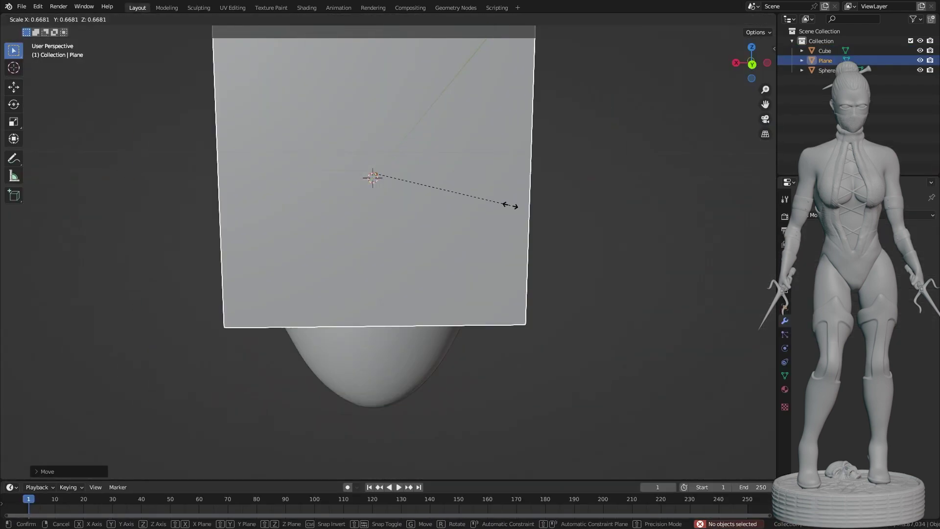
pyautogui.press('ctrl+KP_1')
pyautogui.click(393, 240)
pyautogui.press('Tab')
pyautogui.press('Tab')
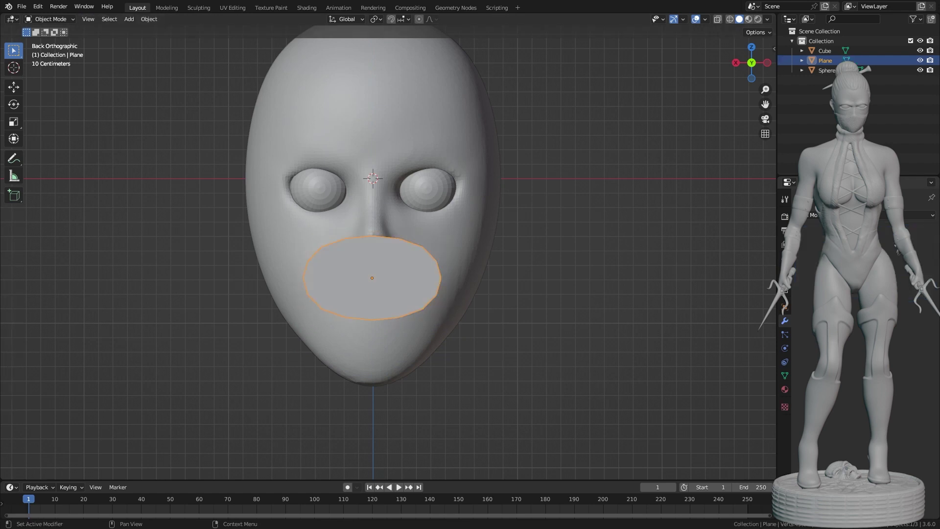
pyautogui.press('r')
pyautogui.press('KP_3')
# Position the oval plane and give it thickness with a Solidify modifier.
pyautogui.press('g')
pyautogui.moveTo(490, 294); pyautogui.dragTo(587, 294, button='middle')
pyautogui.click(867, 215)
pyautogui.click(738, 383)
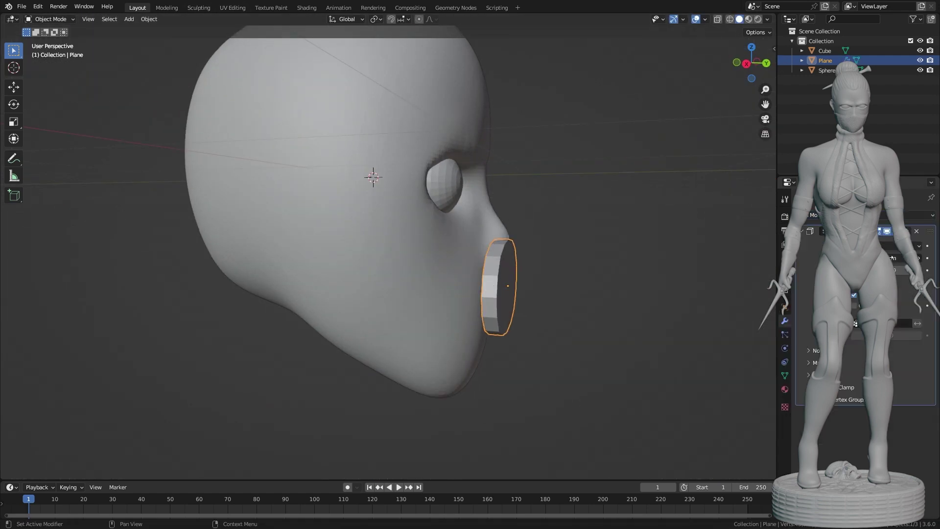
pyautogui.click(757, 64)
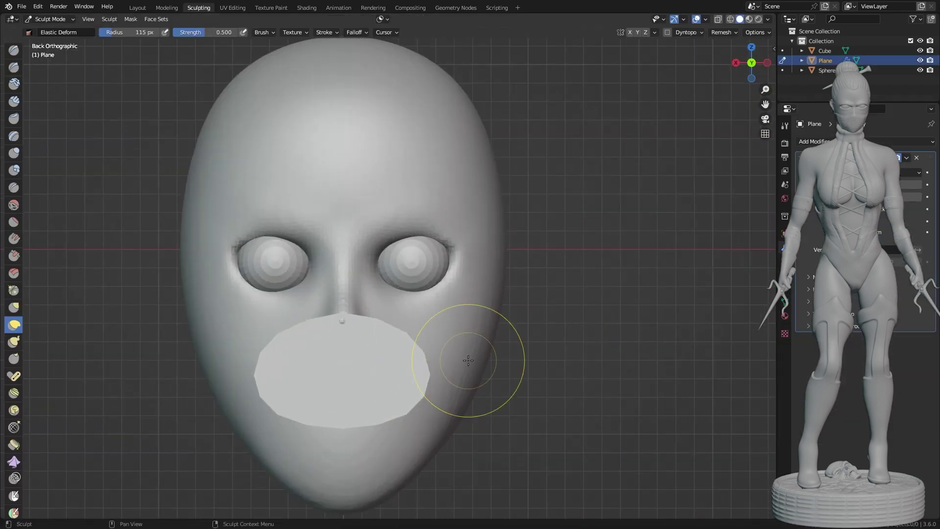
# Wrap the mask around the jaw and lower face, smoothing it with subdivision level 2.
pyautogui.moveTo(384, 427); pyautogui.dragTo(440, 391, button='middle')
pyautogui.moveTo(372, 431); pyautogui.dragTo(391, 451)
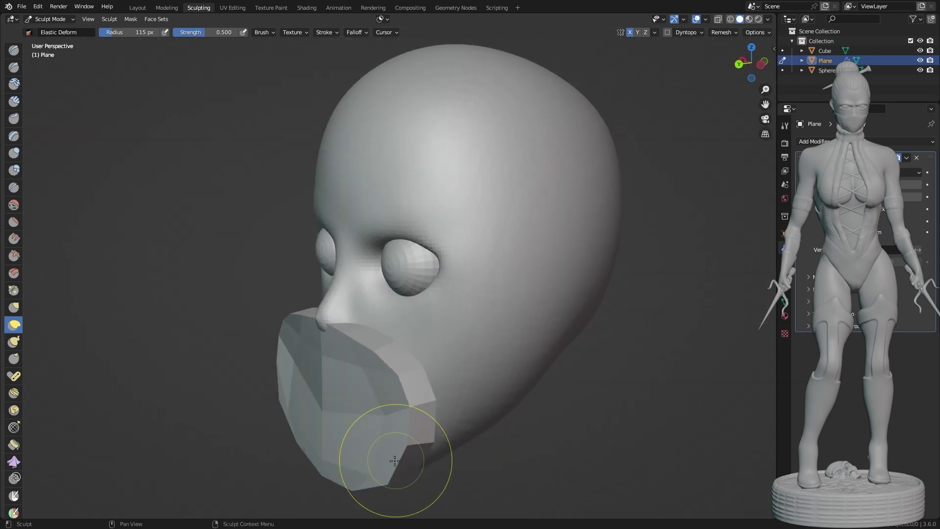
pyautogui.moveTo(392, 450); pyautogui.dragTo(342, 392, button='middle')
pyautogui.press('ctrl+KP_1')
pyautogui.moveTo(464, 364)
pyautogui.mouseDown(button='middle')
pyautogui.moveTo(421, 392)
pyautogui.moveTo(303, 257)
pyautogui.mouseUp(button='middle')
pyautogui.hotkey('ctrl', '2')
pyautogui.moveTo(418, 375)
pyautogui.mouseDown(button='middle')
pyautogui.moveTo(395, 321)
pyautogui.moveTo(371, 362)
pyautogui.moveTo(473, 262)
pyautogui.moveTo(336, 273)
pyautogui.moveTo(434, 260)
pyautogui.mouseUp(button='middle')
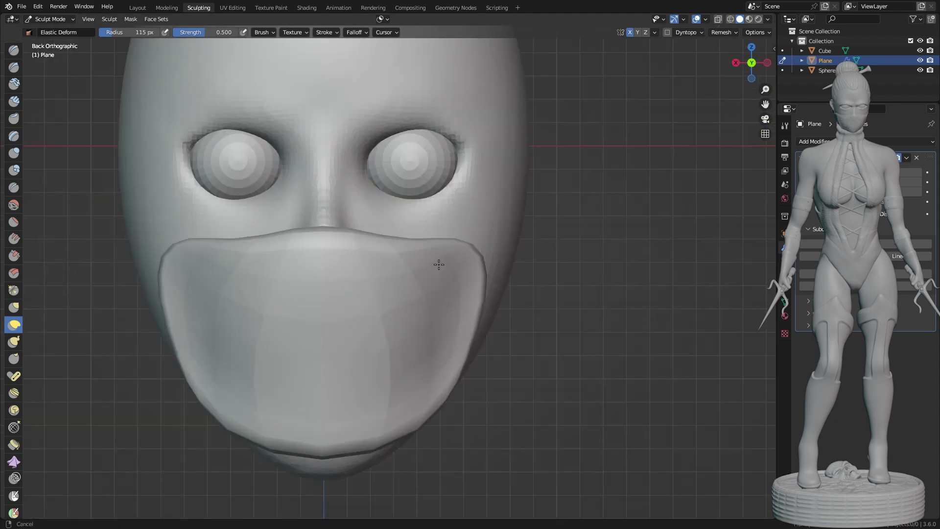
pyautogui.scroll(1, 434, 260)
pyautogui.scroll(2, 430, 237)
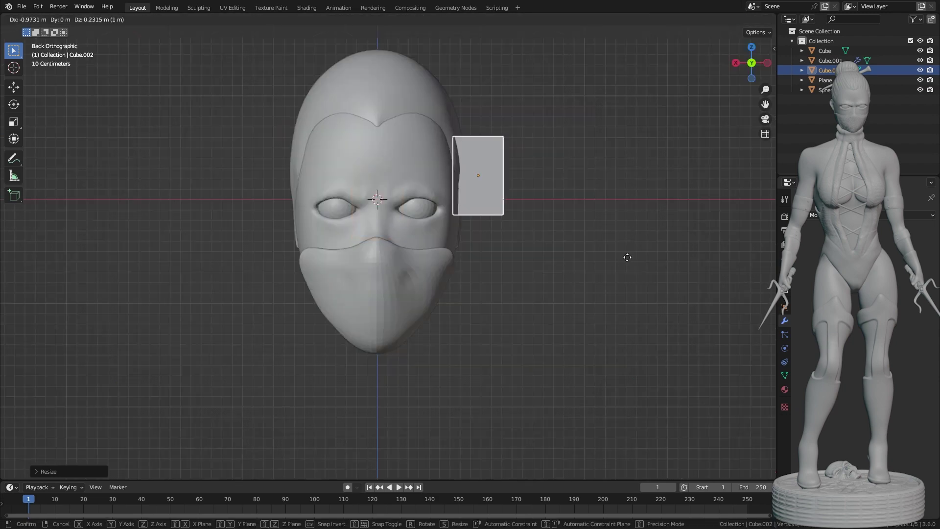
# Rotate the ear block around Z and sculpt the inside of the ear.
pyautogui.press('ctrl+KP_1')
pyautogui.press('r')
pyautogui.press('z')
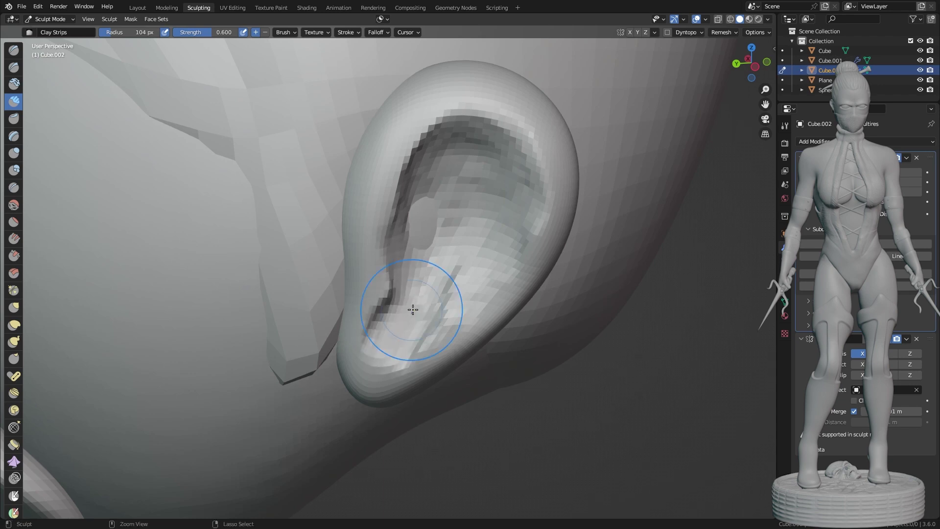
pyautogui.moveTo(413, 309); pyautogui.dragTo(421, 340)
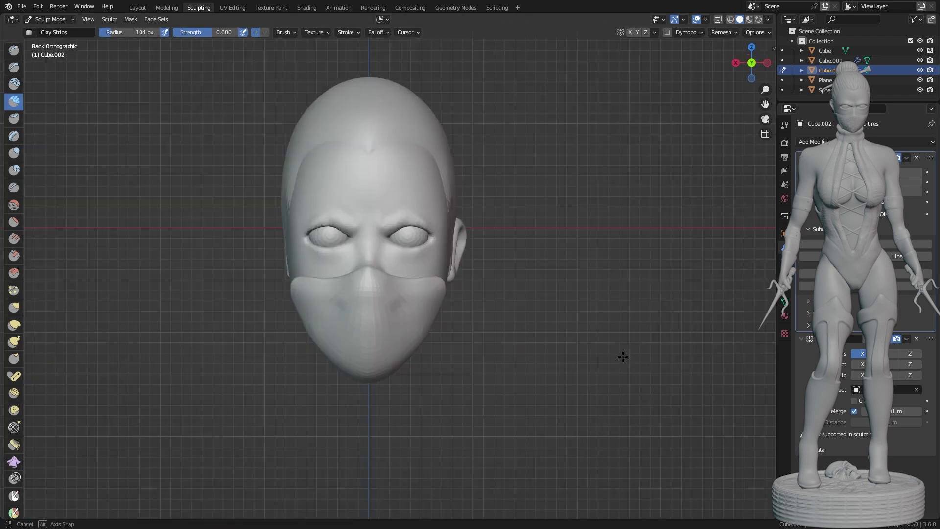
pyautogui.moveTo(499, 274); pyautogui.dragTo(562, 429, button='middle')
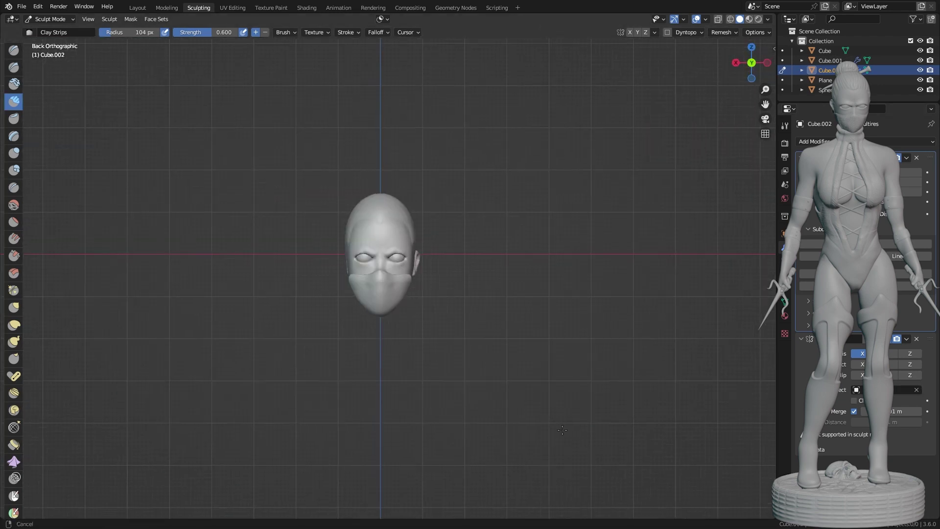
pyautogui.scroll(8, 704, 272)
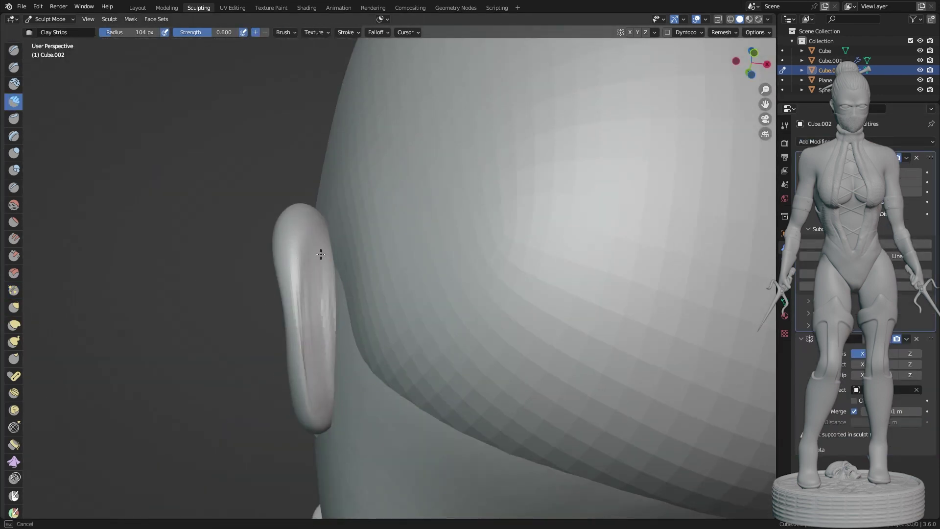
# Orbit around the ear to inspect it from behind, below and close up.
pyautogui.moveTo(320, 253); pyautogui.dragTo(334, 356, button='middle')
pyautogui.moveTo(359, 390); pyautogui.dragTo(271, 295, button='middle')
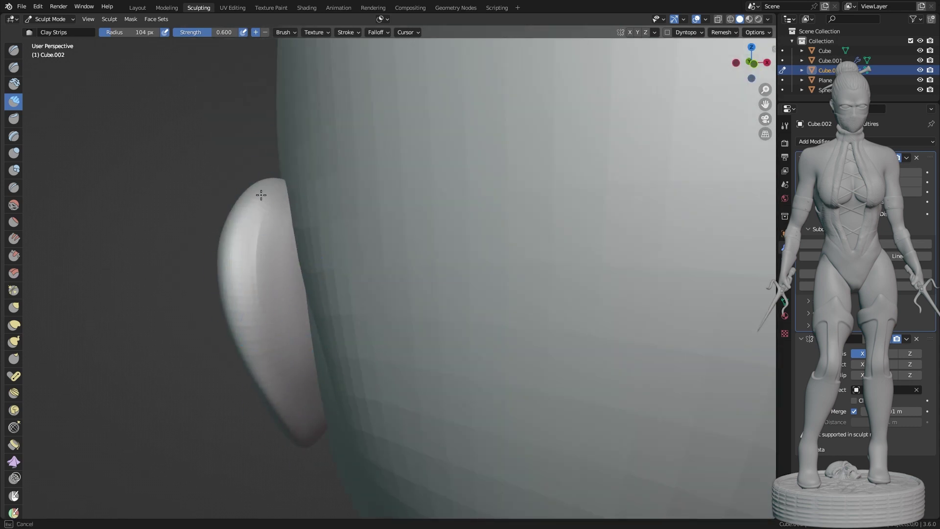
pyautogui.moveTo(261, 195); pyautogui.dragTo(323, 304, button='middle')
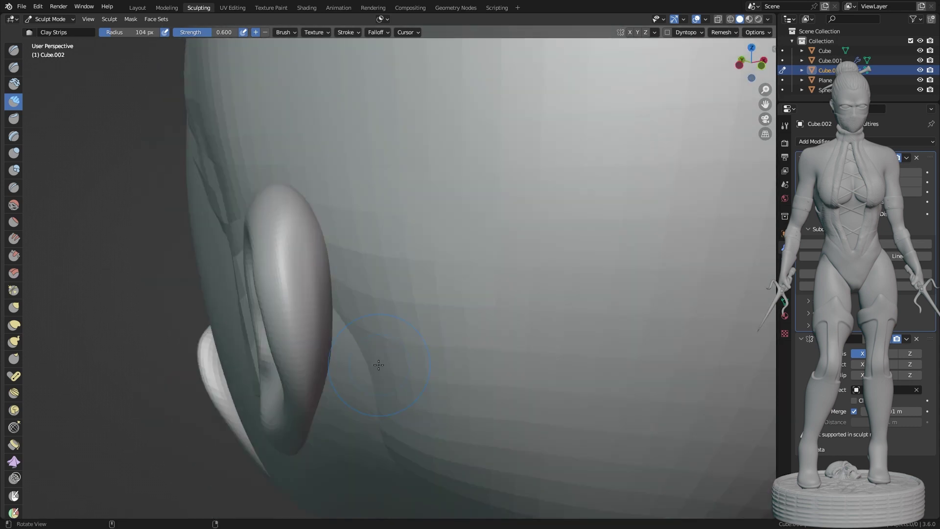
pyautogui.moveTo(312, 195); pyautogui.dragTo(313, 399, button='middle')
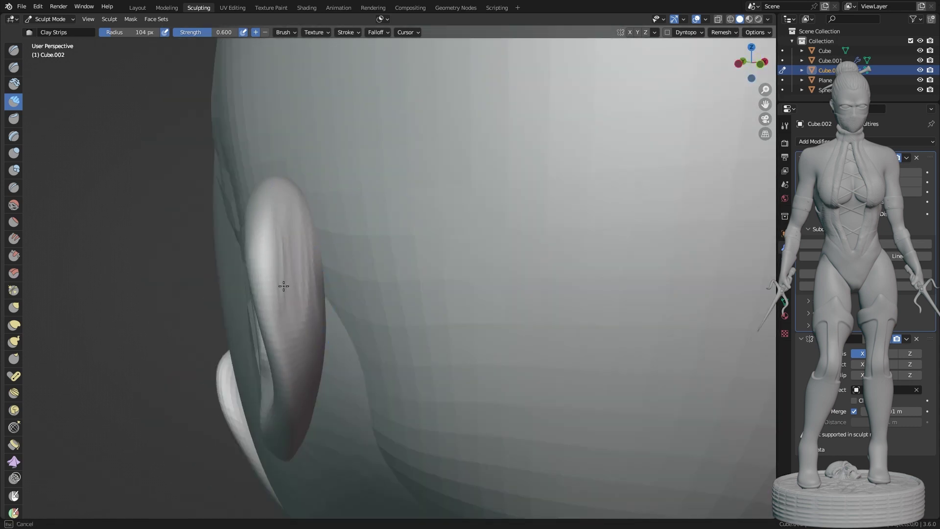
pyautogui.moveTo(284, 286)
pyautogui.mouseDown(button='middle')
pyautogui.moveTo(405, 342)
pyautogui.moveTo(312, 282)
pyautogui.mouseUp(button='middle')
pyautogui.moveTo(290, 204); pyautogui.dragTo(258, 278, button='middle')
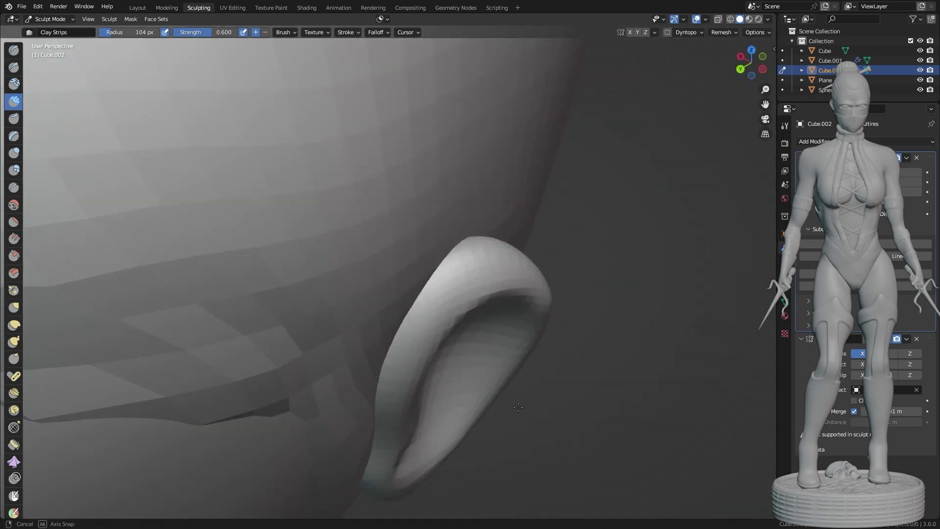
pyautogui.moveTo(273, 237)
pyautogui.mouseDown(button='middle')
pyautogui.moveTo(297, 279)
pyautogui.moveTo(269, 157)
pyautogui.moveTo(430, 189)
pyautogui.moveTo(266, 234)
pyautogui.moveTo(274, 274)
pyautogui.moveTo(480, 266)
pyautogui.moveTo(396, 315)
pyautogui.moveTo(400, 245)
pyautogui.moveTo(441, 240)
pyautogui.mouseUp(button='middle')
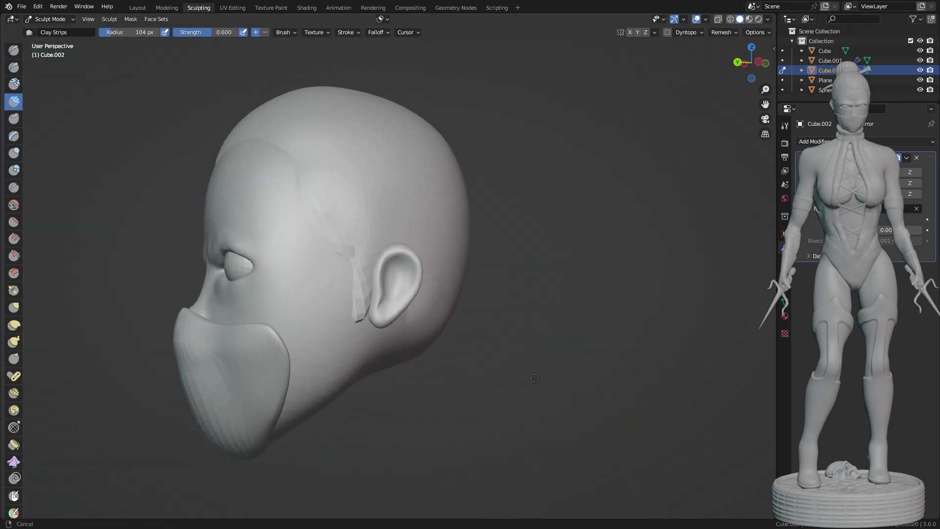
# Carve a fold into the upper ear, build the inner ridge and deepen the hollow above the lobe.
pyautogui.scroll(8, 503, 300)
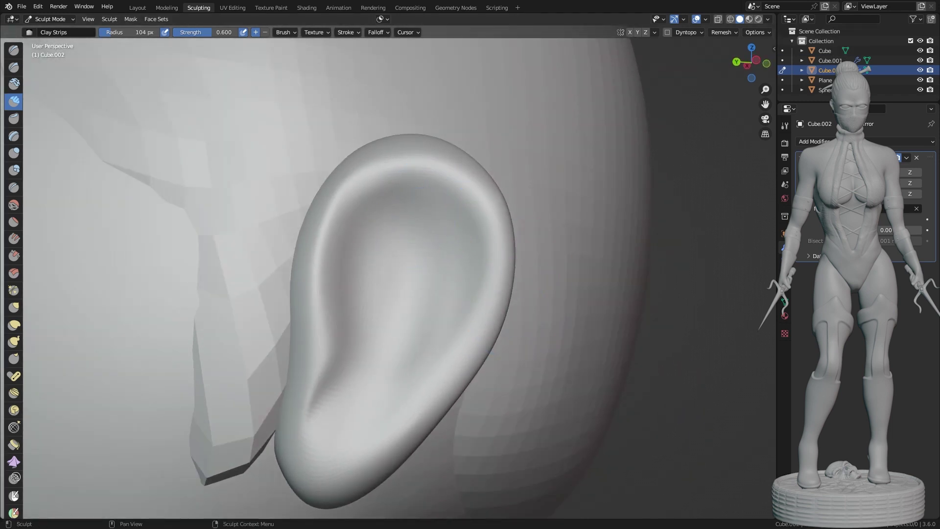
pyautogui.keyDown('ctrl'); pyautogui.moveTo(490, 342); pyautogui.dragTo(376, 253, button='middle'); pyautogui.keyUp('ctrl')
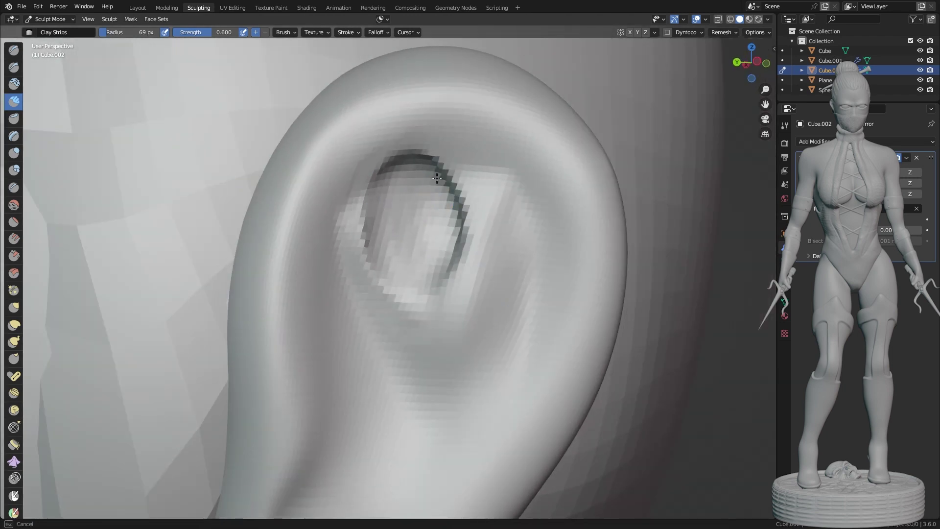
pyautogui.keyDown('ctrl'); pyautogui.moveTo(436, 178); pyautogui.dragTo(429, 321, button='middle'); pyautogui.keyUp('ctrl')
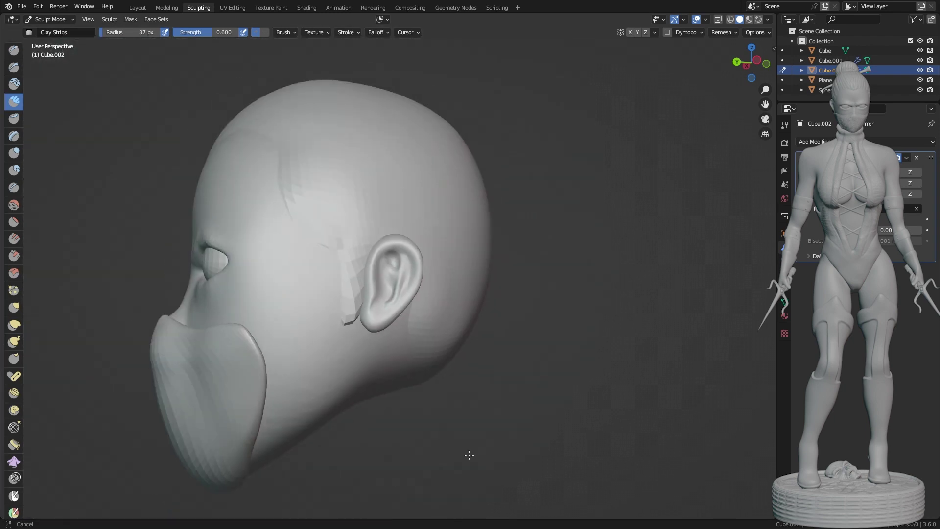
pyautogui.keyDown('ctrl'); pyautogui.moveTo(357, 372); pyautogui.dragTo(356, 309, button='middle'); pyautogui.keyUp('ctrl')
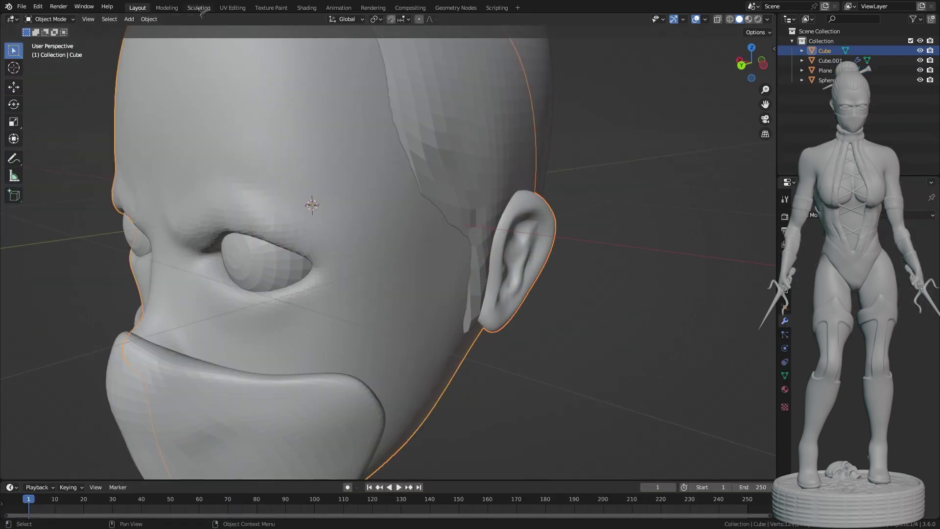
pyautogui.click(200, 11)
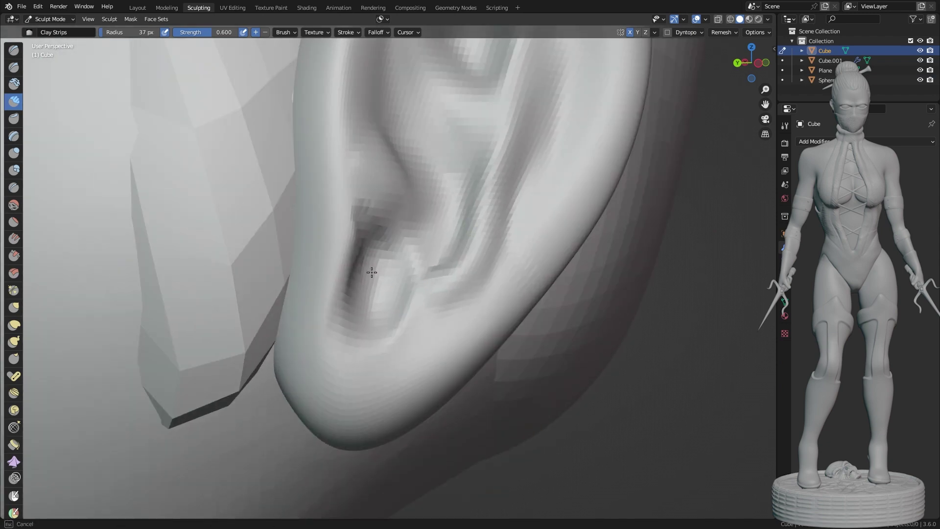
pyautogui.keyDown('ctrl'); pyautogui.moveTo(338, 392); pyautogui.dragTo(331, 255, button='middle'); pyautogui.keyUp('ctrl')
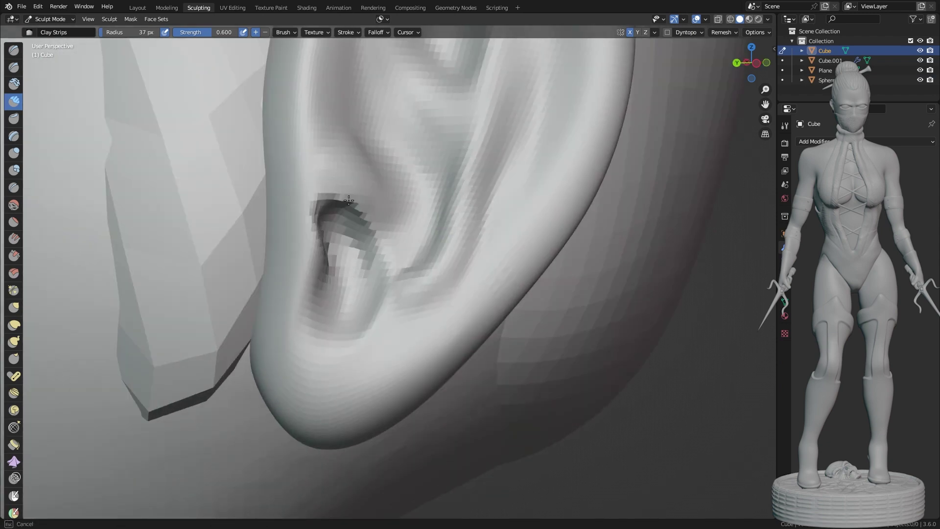
pyautogui.scroll(-5, 349, 200)
pyautogui.scroll(6, 491, 212)
# Replace a bumpy ridge stroke with a cleaner ridge along the ear's inner rim.
pyautogui.moveTo(577, 105); pyautogui.dragTo(402, 334)
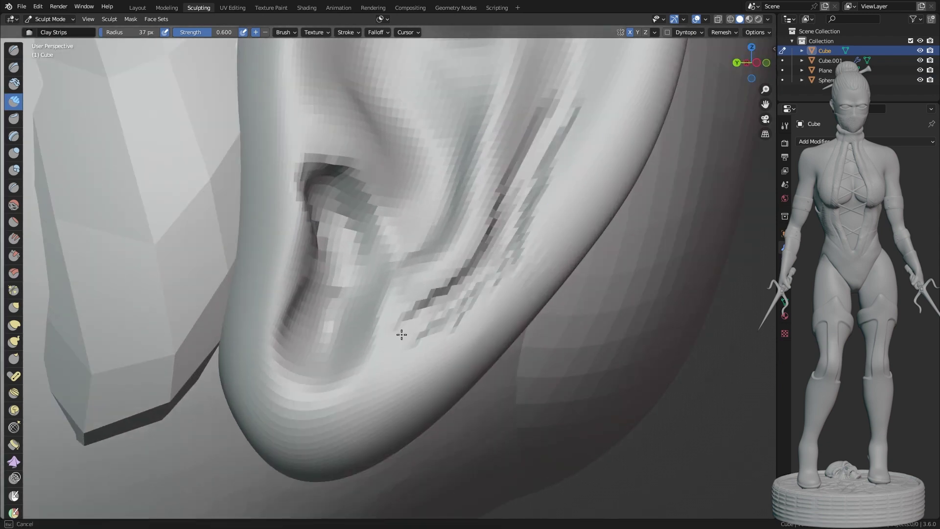
pyautogui.hotkey('ctrl', 'z')
pyautogui.scroll(-4, 481, 273)
pyautogui.scroll(2, 500, 161)
pyautogui.scroll(2, 519, 104)
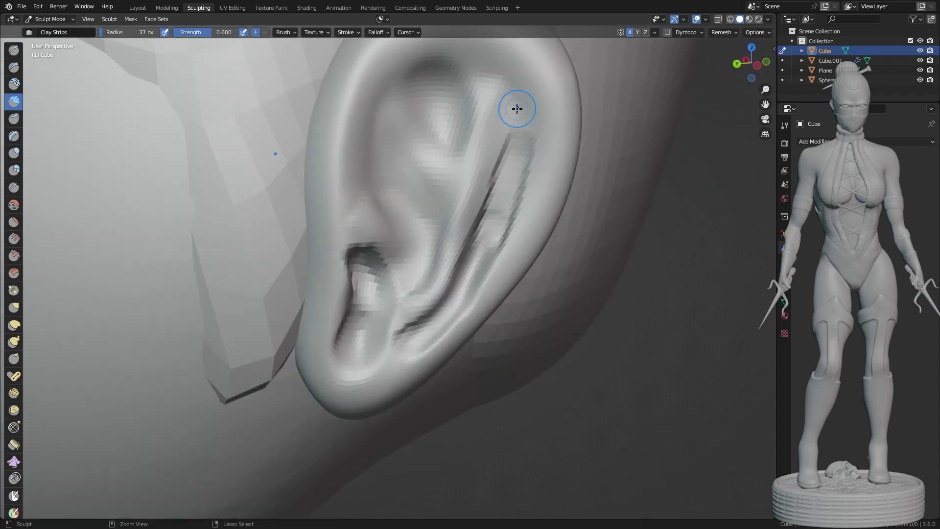
pyautogui.scroll(-2, 466, 233)
pyautogui.scroll(2, 466, 233)
pyautogui.moveTo(511, 117); pyautogui.dragTo(478, 230)
pyautogui.scroll(-3, 466, 276)
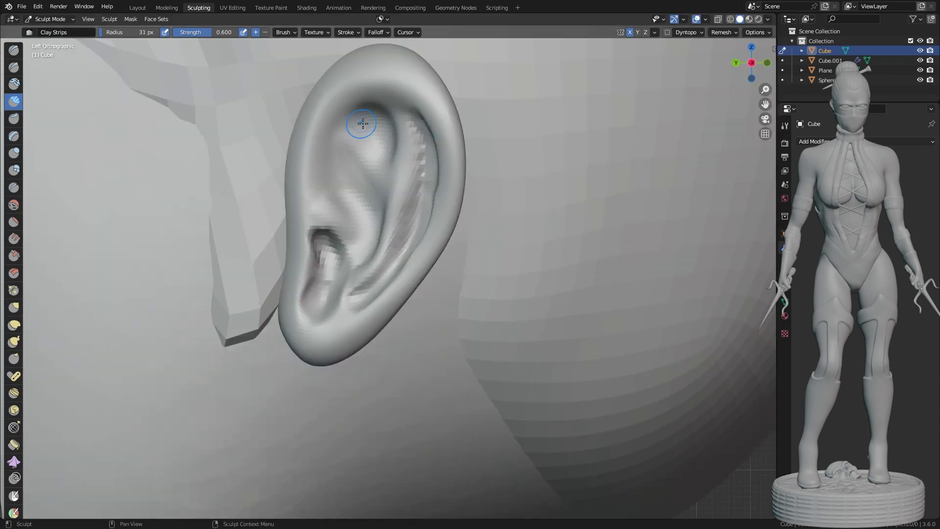
pyautogui.scroll(1, 388, 74)
pyautogui.scroll(-3, 510, 218)
pyautogui.scroll(6, 286, 161)
pyautogui.scroll(-3, 286, 162)
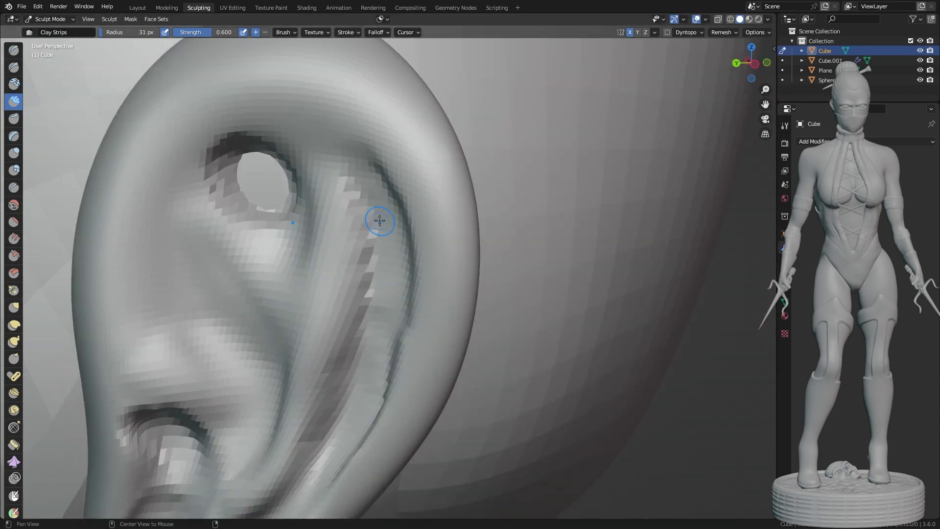
pyautogui.scroll(-2, 373, 218)
pyautogui.scroll(-2, 373, 218)
pyautogui.scroll(2, 427, 259)
pyautogui.scroll(1, 427, 258)
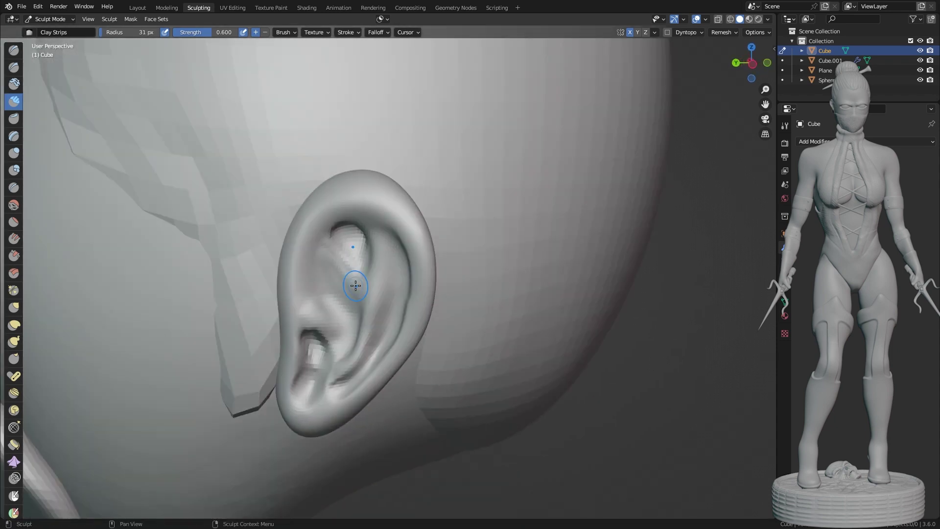
# Review the ear and head from several angles, then focus on the mask and eyes.
pyautogui.moveTo(428, 259)
pyautogui.mouseDown(button='middle')
pyautogui.moveTo(417, 270)
pyautogui.moveTo(447, 269)
pyautogui.mouseUp(button='middle')
pyautogui.scroll(2, 447, 269)
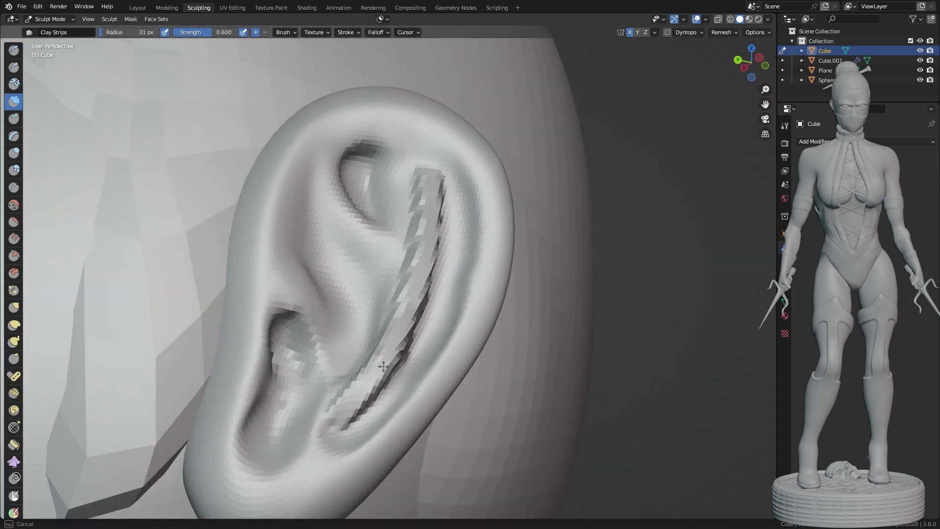
pyautogui.scroll(-4, 442, 226)
pyautogui.moveTo(417, 209); pyautogui.dragTo(496, 192, button='middle')
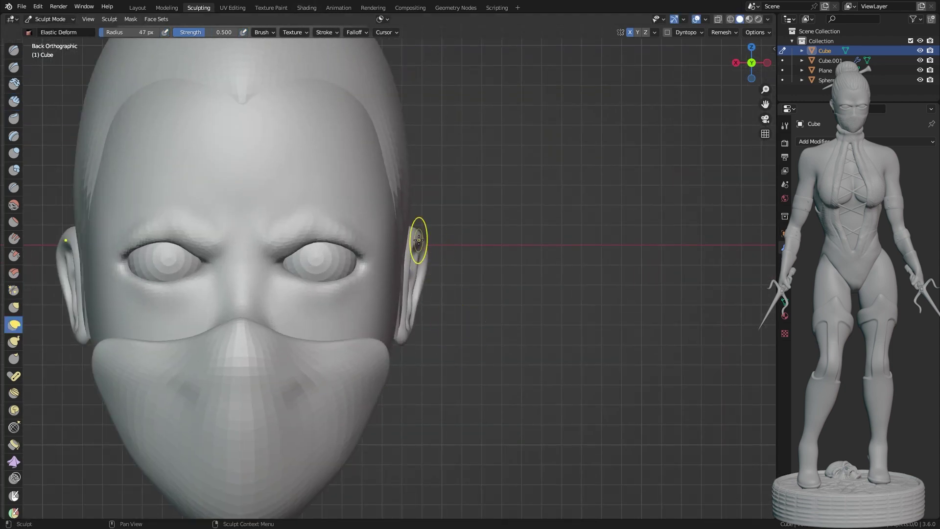
pyautogui.scroll(2, 419, 240)
pyautogui.keyDown('ctrl'); pyautogui.moveTo(430, 362); pyautogui.dragTo(465, 372, button='middle'); pyautogui.keyUp('ctrl')
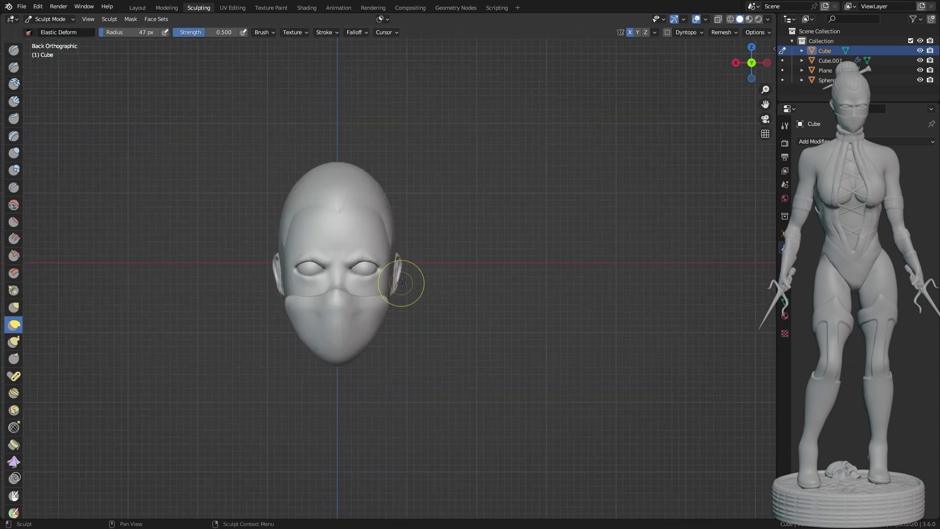
pyautogui.moveTo(402, 283)
pyautogui.keyDown('ctrl'); pyautogui.mouseDown(button='middle')
pyautogui.moveTo(447, 361)
pyautogui.moveTo(300, 226)
pyautogui.moveTo(422, 233)
pyautogui.moveTo(376, 316)
pyautogui.mouseUp(button='middle'); pyautogui.keyUp('ctrl')
pyautogui.hotkey('alt', 'q')
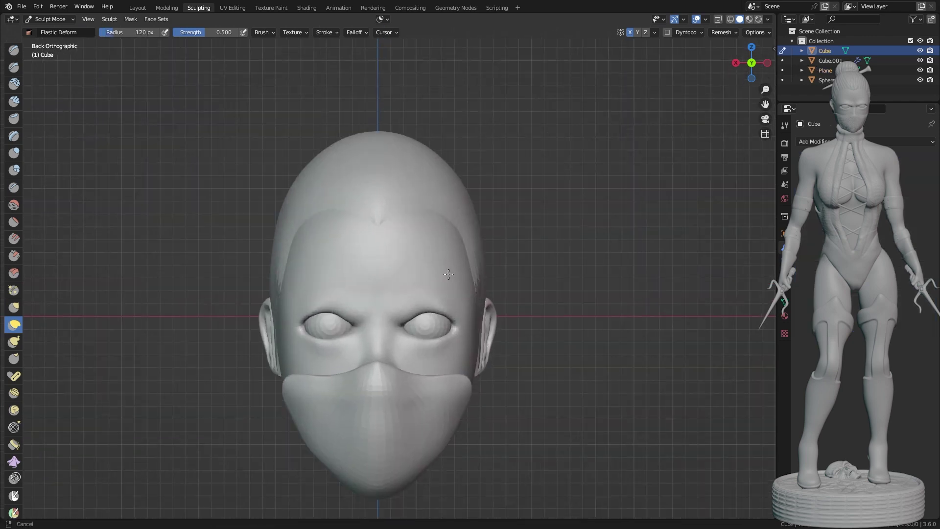
pyautogui.moveTo(405, 408)
pyautogui.keyDown('ctrl'); pyautogui.mouseDown(button='middle')
pyautogui.moveTo(508, 315)
pyautogui.moveTo(629, 117)
pyautogui.mouseUp(button='middle'); pyautogui.keyUp('ctrl')
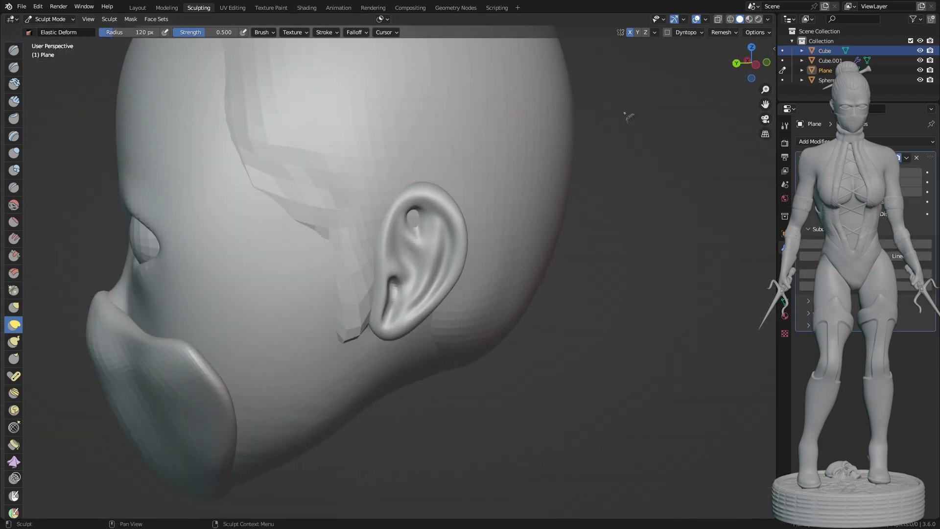
# In side view, pull the mask's rear edge forward along the jaw.
pyautogui.press('KP_3')
pyautogui.moveTo(465, 305); pyautogui.dragTo(492, 278)
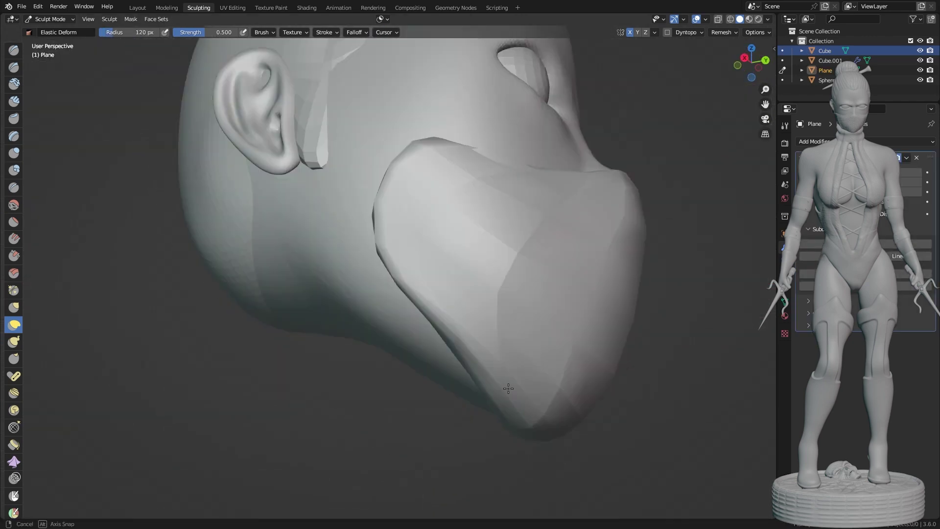
pyautogui.moveTo(425, 304)
pyautogui.mouseDown(button='middle')
pyautogui.moveTo(455, 367)
pyautogui.moveTo(562, 245)
pyautogui.mouseUp(button='middle')
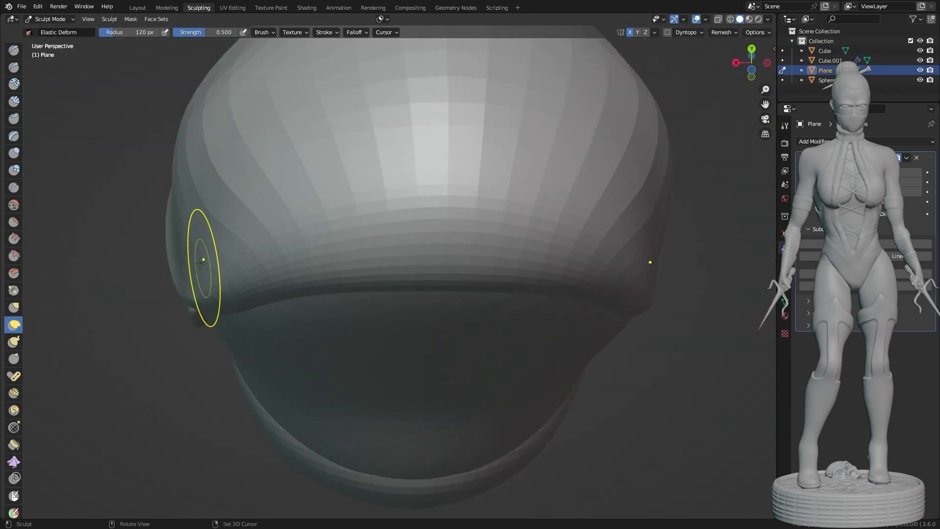
pyautogui.scroll(5, 387, 352)
pyautogui.scroll(-5, 387, 353)
pyautogui.moveTo(387, 352)
pyautogui.mouseDown(button='middle')
pyautogui.moveTo(552, 262)
pyautogui.moveTo(345, 422)
pyautogui.moveTo(126, 357)
pyautogui.mouseUp(button='middle')
pyautogui.scroll(4, 552, 262)
pyautogui.scroll(3, 345, 423)
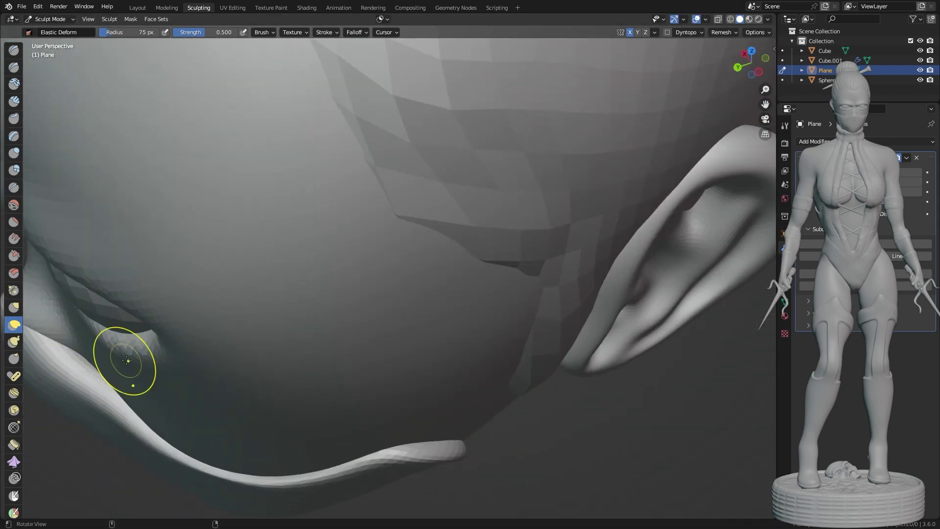
pyautogui.scroll(-2, 138, 336)
pyautogui.scroll(3, 249, 405)
pyautogui.scroll(-3, 250, 405)
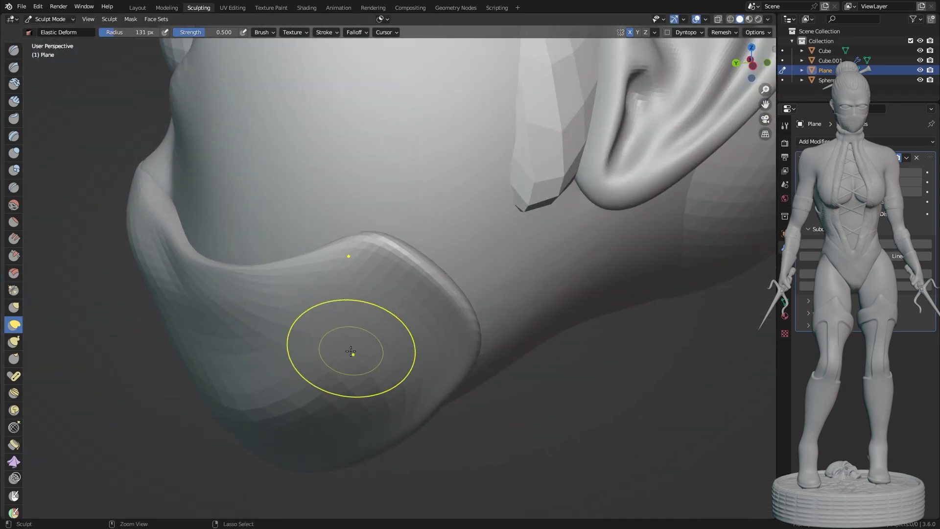
# Check the mask's lower edge up close from front and orbited views.
pyautogui.moveTo(353, 353); pyautogui.dragTo(98, 321, button='middle')
pyautogui.scroll(3, 196, 333)
pyautogui.press('ctrl+KP_1')
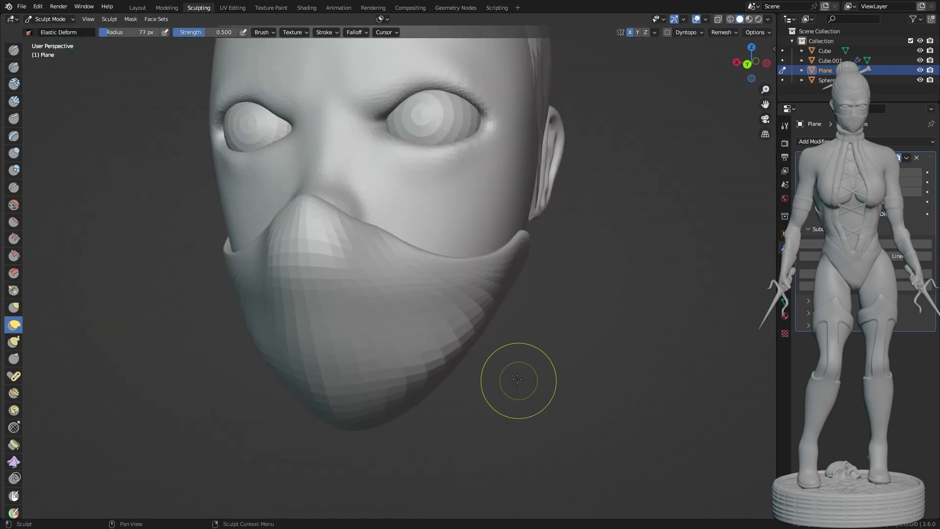
pyautogui.scroll(3, 465, 216)
pyautogui.scroll(-4, 484, 229)
pyautogui.moveTo(484, 229)
pyautogui.mouseDown(button='middle')
pyautogui.moveTo(300, 273)
pyautogui.moveTo(493, 346)
pyautogui.moveTo(467, 431)
pyautogui.moveTo(504, 380)
pyautogui.moveTo(539, 294)
pyautogui.moveTo(539, 343)
pyautogui.mouseUp(button='middle')
pyautogui.scroll(4, 493, 346)
pyautogui.scroll(-4, 536, 362)
pyautogui.scroll(4, 538, 253)
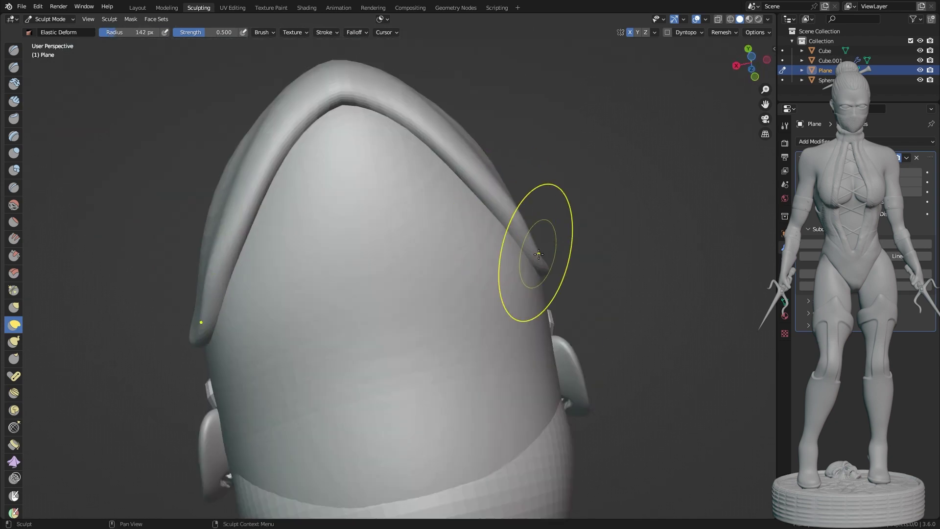
pyautogui.press('ctrl+KP_1')
pyautogui.scroll(3, 409, 210)
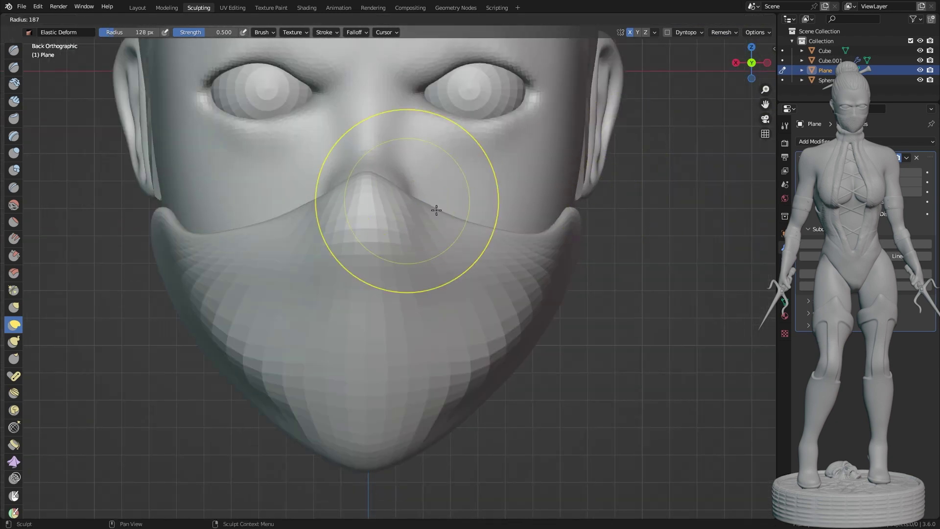
pyautogui.scroll(2, 116, 230)
pyautogui.scroll(-5, 591, 352)
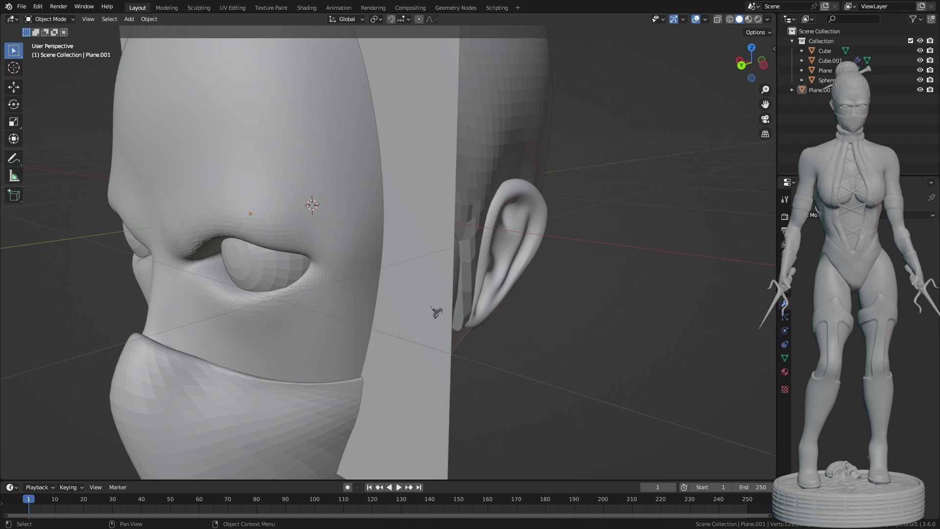
# Select the eyebrow strip Plane.001 and move it above the eye.
pyautogui.click(436, 312)
pyautogui.press('ctrl+KP_1')
pyautogui.press('g')
pyautogui.click(431, 256)
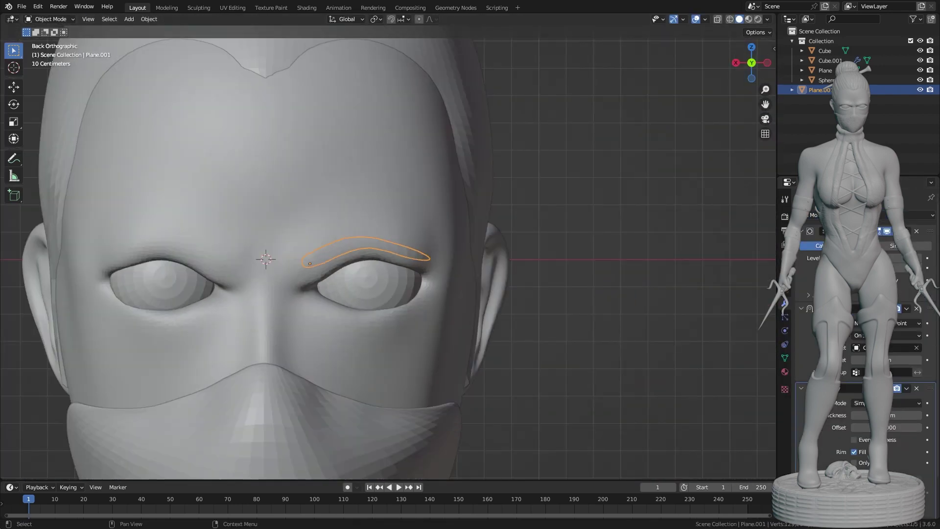
pyautogui.press('KP_3')
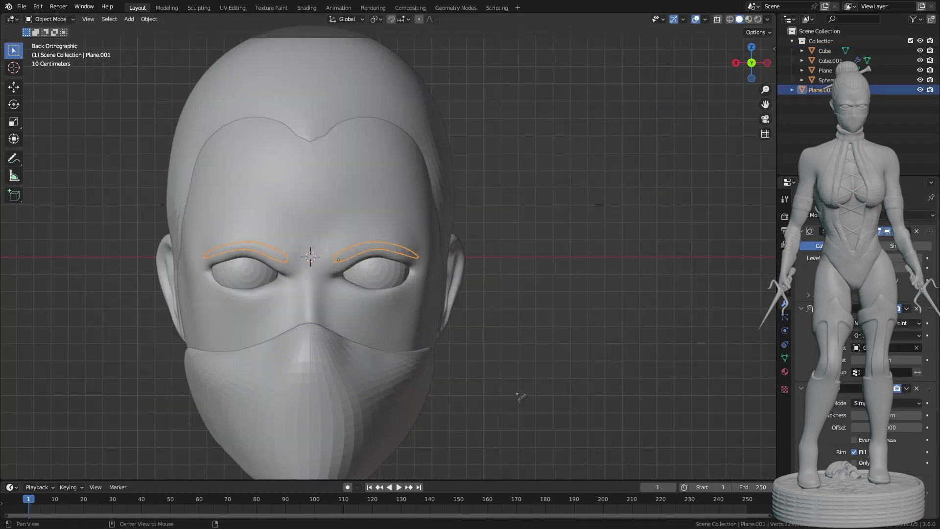
# Edge-slide the eyebrow strip's vertices into an arch along the brow.
pyautogui.hotkey('alt', 'a')
pyautogui.scroll(3, 520, 396)
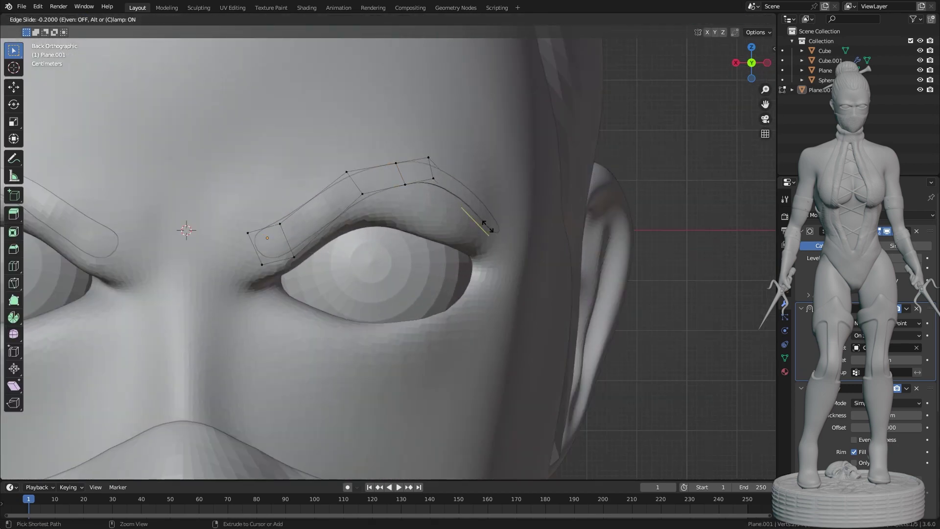
pyautogui.click(487, 226)
pyautogui.scroll(-4, 487, 226)
pyautogui.scroll(2, 496, 207)
pyautogui.scroll(2, 495, 208)
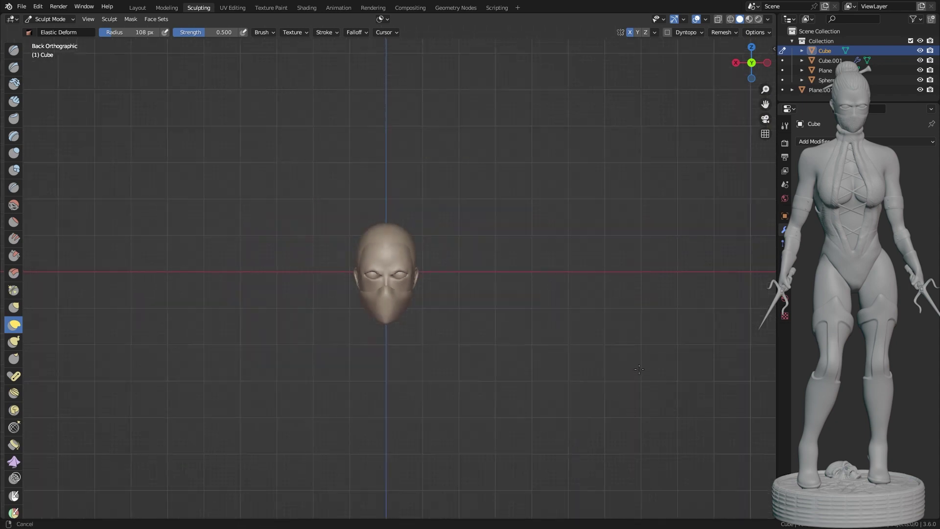
# Inspect the masked head from a straight front view and at an angle.
pyautogui.scroll(5, 493, 304)
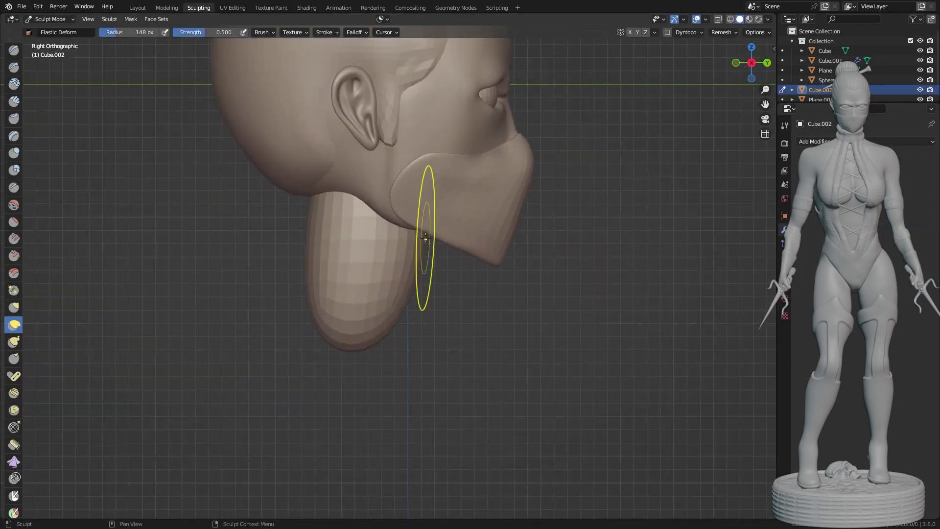
pyautogui.scroll(-5, 350, 264)
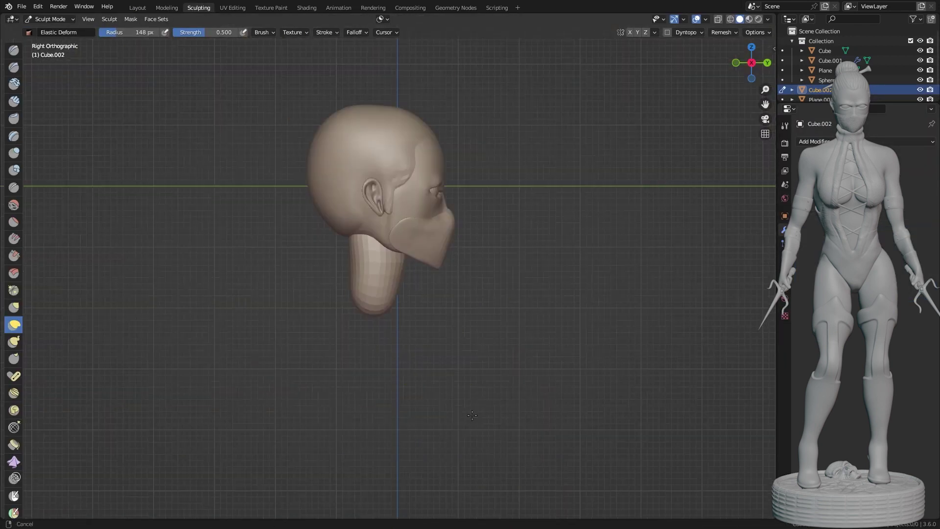
pyautogui.scroll(5, 351, 265)
pyautogui.click(767, 62)
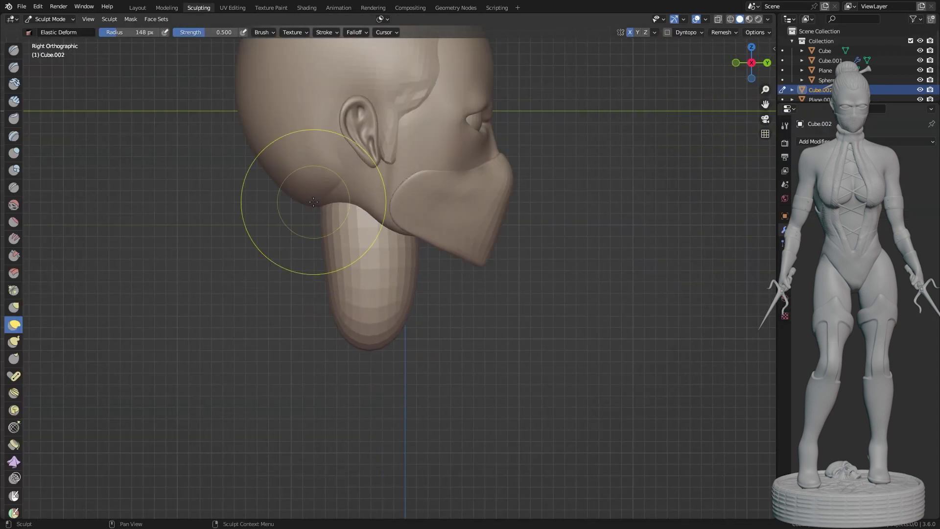
pyautogui.scroll(4, 313, 201)
pyautogui.scroll(-4, 398, 451)
pyautogui.click(767, 63)
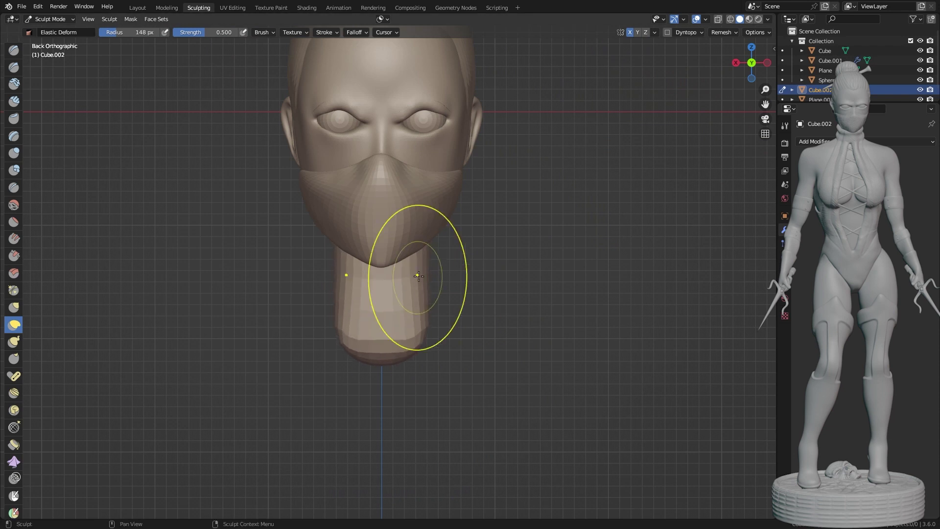
pyautogui.scroll(-5, 418, 275)
pyautogui.scroll(5, 418, 275)
pyautogui.moveTo(418, 275); pyautogui.dragTo(543, 302, button='middle')
# Add a Subdivision Surface modifier to smooth the neck, then check it in side profile.
pyautogui.click(814, 141)
pyautogui.click(734, 312)
pyautogui.moveTo(695, 294); pyautogui.dragTo(659, 274, button='middle')
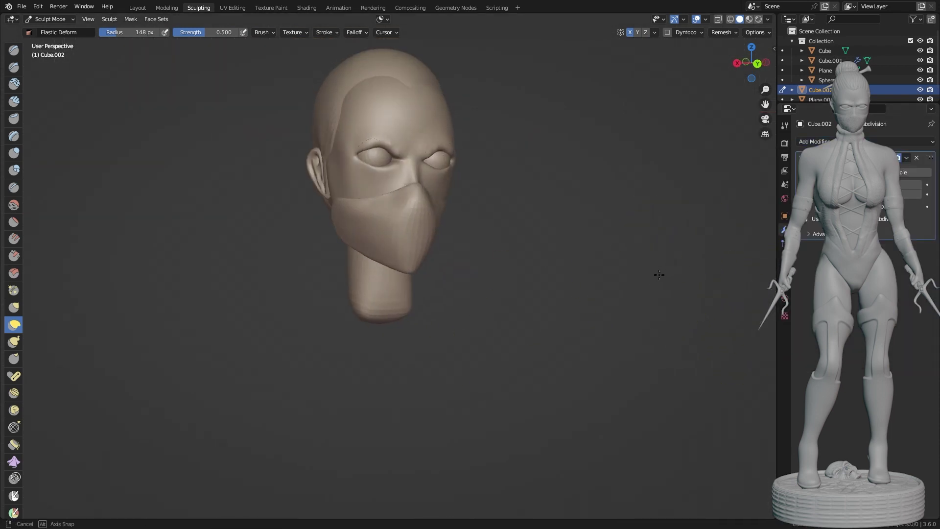
pyautogui.scroll(3, 335, 304)
pyautogui.moveTo(336, 304); pyautogui.dragTo(440, 314, button='middle')
pyautogui.scroll(-2, 441, 313)
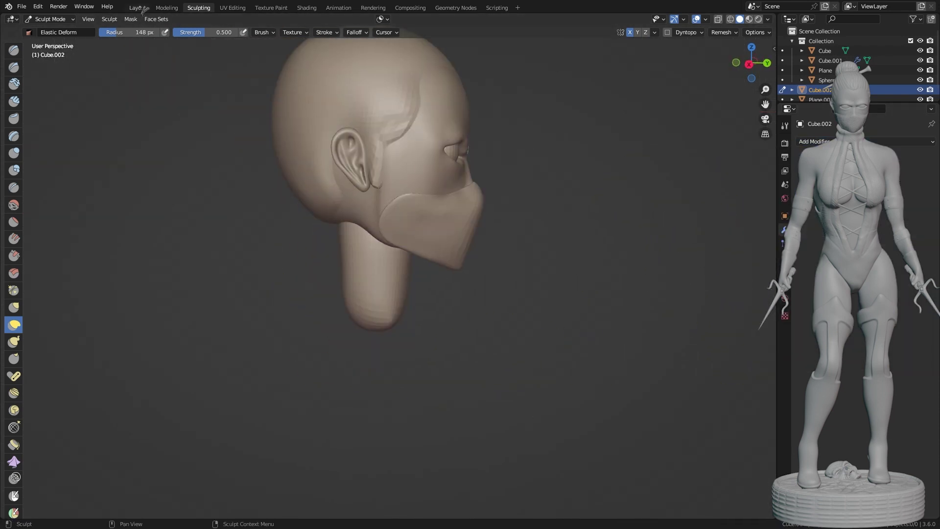
pyautogui.moveTo(361, 138)
pyautogui.mouseDown(button='middle')
pyautogui.moveTo(326, 179)
pyautogui.moveTo(414, 242)
pyautogui.moveTo(466, 302)
pyautogui.moveTo(445, 361)
pyautogui.moveTo(419, 251)
pyautogui.moveTo(521, 367)
pyautogui.mouseUp(button='middle')
pyautogui.scroll(-5, 456, 333)
pyautogui.scroll(-4, 352, 269)
pyautogui.press('KP_3')
pyautogui.scroll(4, 353, 269)
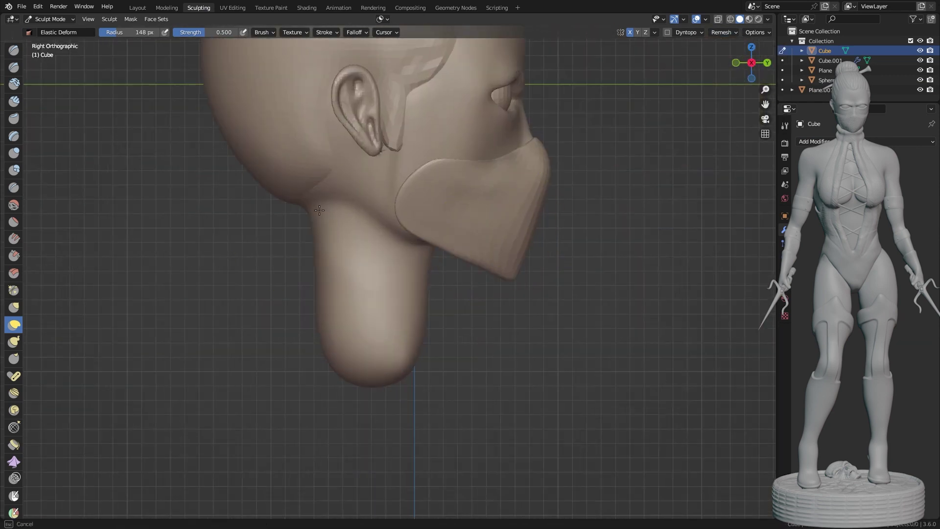
pyautogui.click(137, 8)
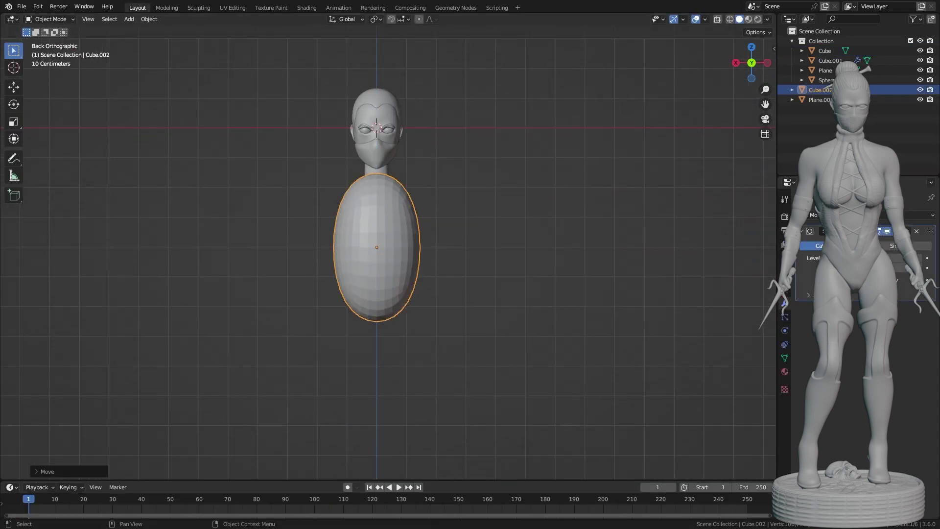
# Start sculpting the torso block, checking its shape from side, back and close-up views.
pyautogui.press('KP_3')
pyautogui.click(198, 8)
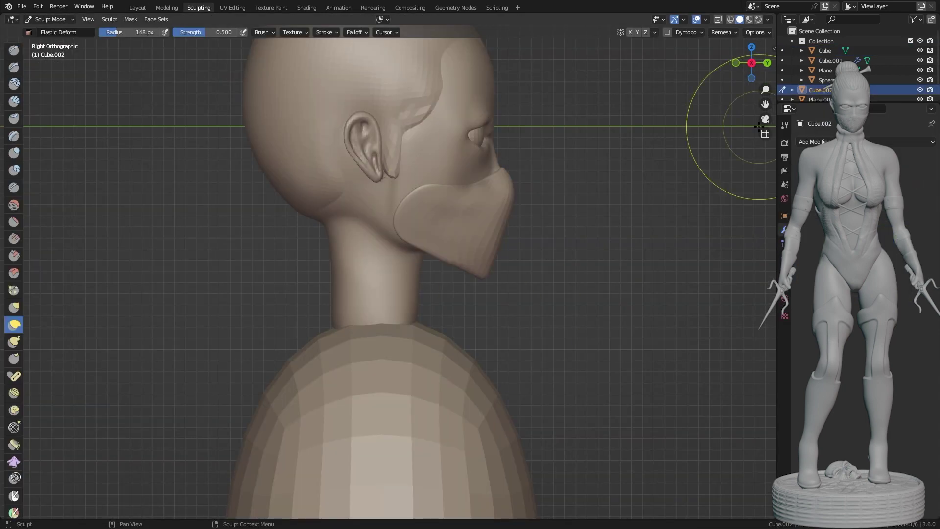
pyautogui.scroll(-4, 397, 399)
pyautogui.scroll(3, 486, 284)
pyautogui.press('ctrl+KP_1')
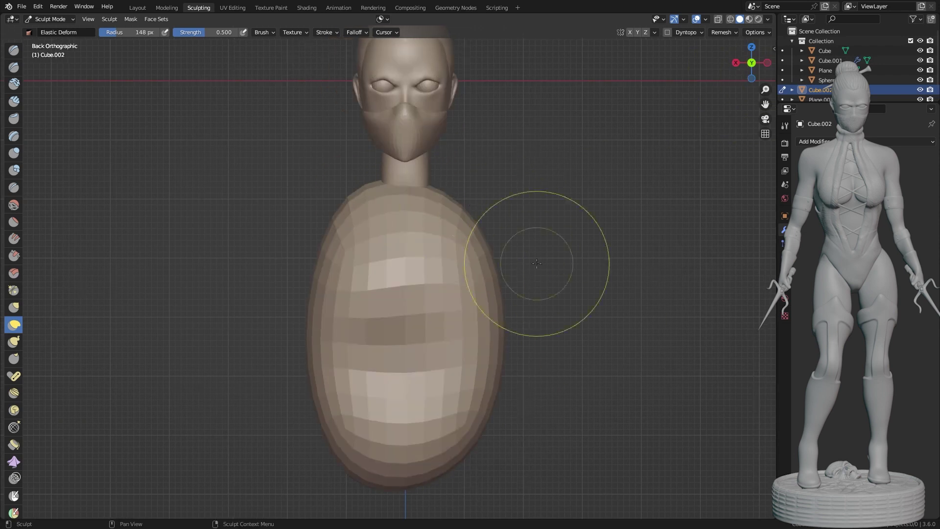
pyautogui.press('KP_3')
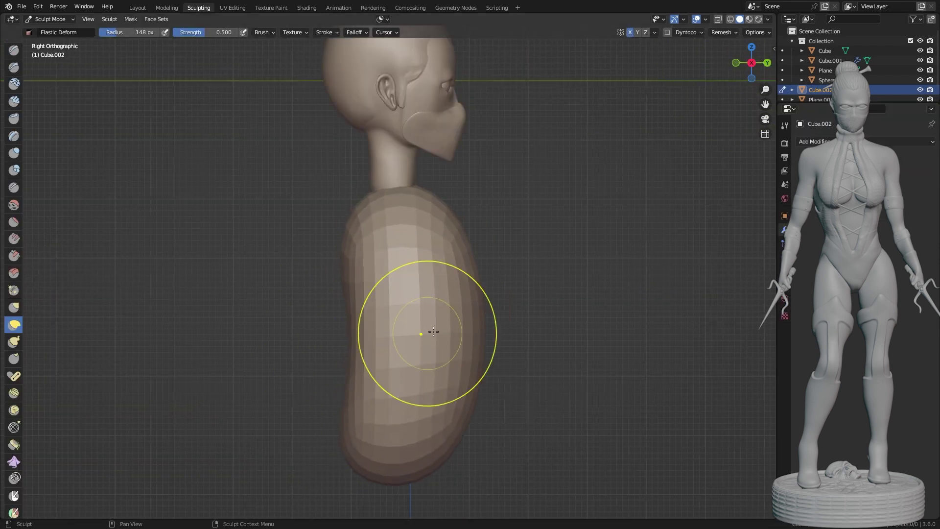
pyautogui.keyDown('ctrl'); pyautogui.moveTo(438, 437); pyautogui.dragTo(590, 472, button='middle'); pyautogui.keyUp('ctrl')
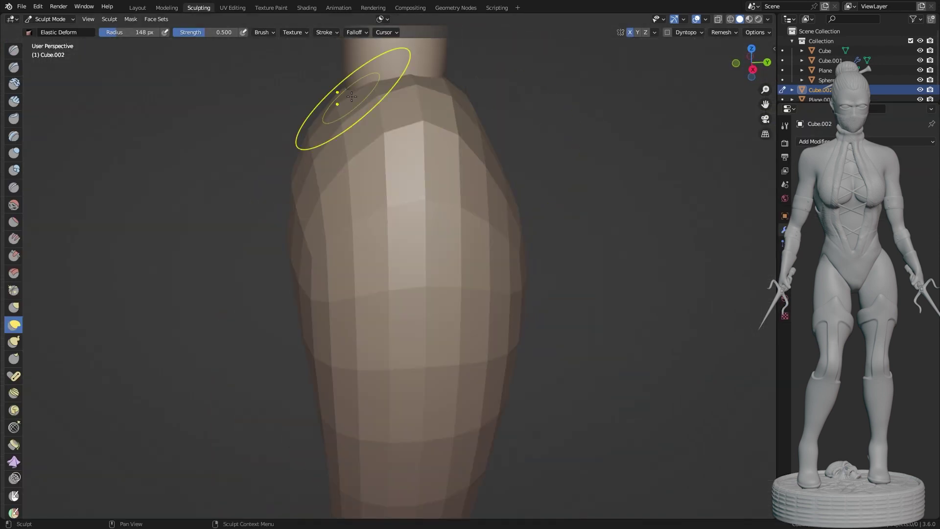
pyautogui.press('ctrl+KP_1')
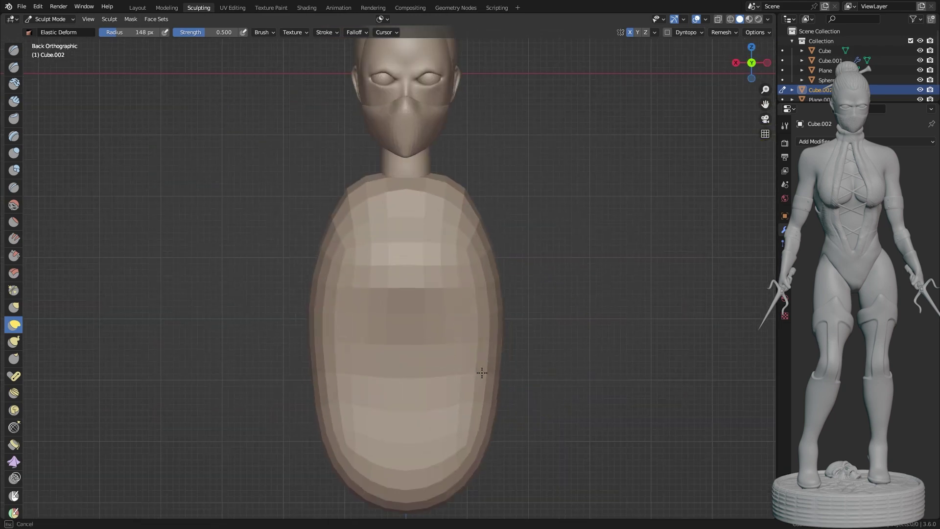
pyautogui.keyDown('ctrl'); pyautogui.moveTo(487, 309); pyautogui.dragTo(430, 511, button='middle'); pyautogui.keyUp('ctrl')
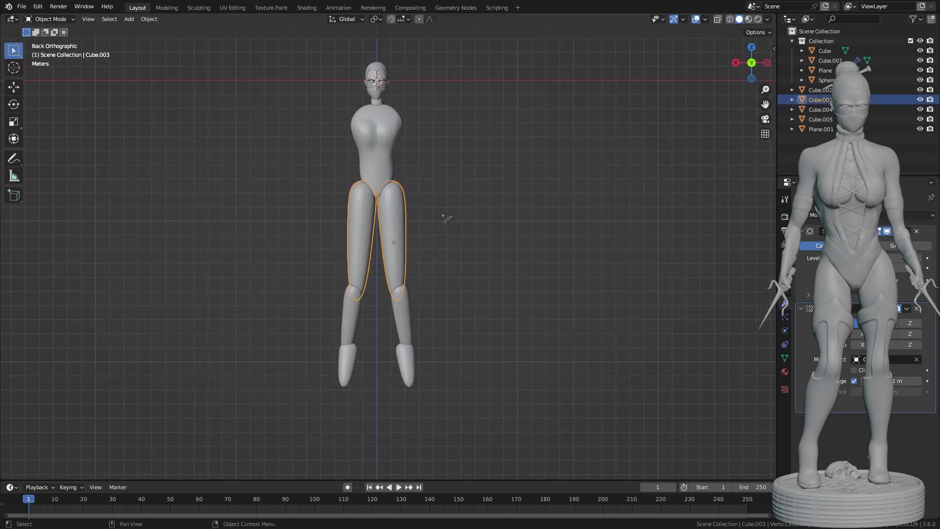
# Position the upper arm piece and tilt it outward from the shoulder.
pyautogui.click(446, 296)
pyautogui.keyDown('ctrl'); pyautogui.moveTo(447, 296); pyautogui.dragTo(469, 226, button='middle'); pyautogui.keyUp('ctrl')
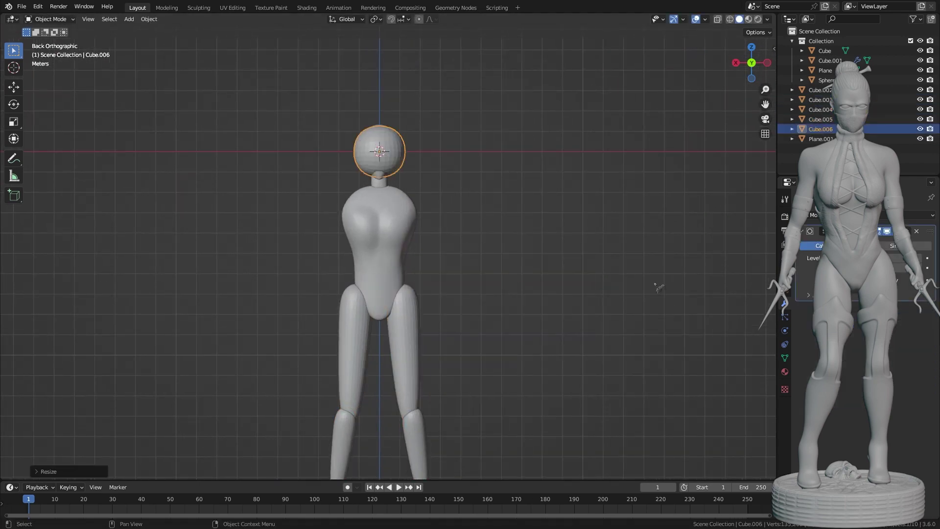
pyautogui.moveTo(526, 279); pyautogui.dragTo(538, 275, button='middle')
pyautogui.press('r')
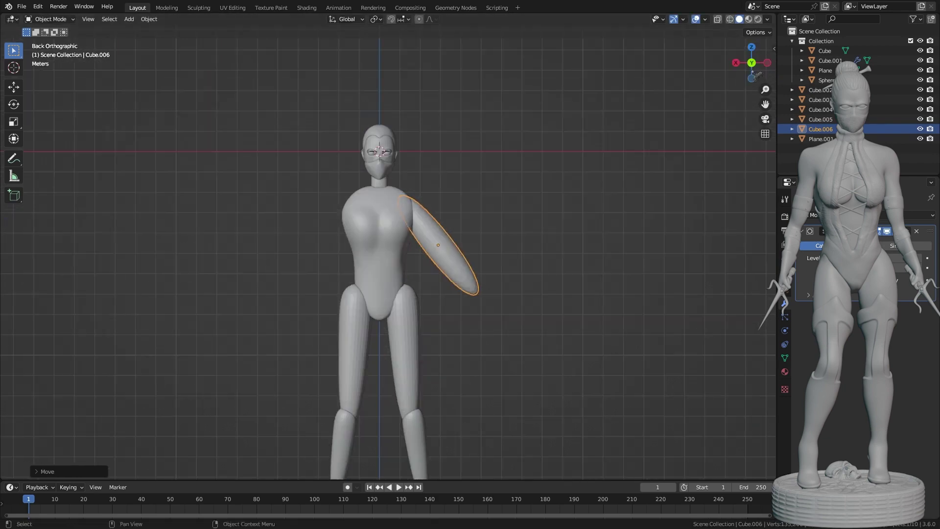
pyautogui.click(459, 233)
# Duplicate the upper arm into a forearm rotated on the Y axis below it.
pyautogui.hotkey('shift', 'd')
pyautogui.press('r')
pyautogui.press('y')
pyautogui.moveTo(459, 233); pyautogui.dragTo(485, 274, button='middle')
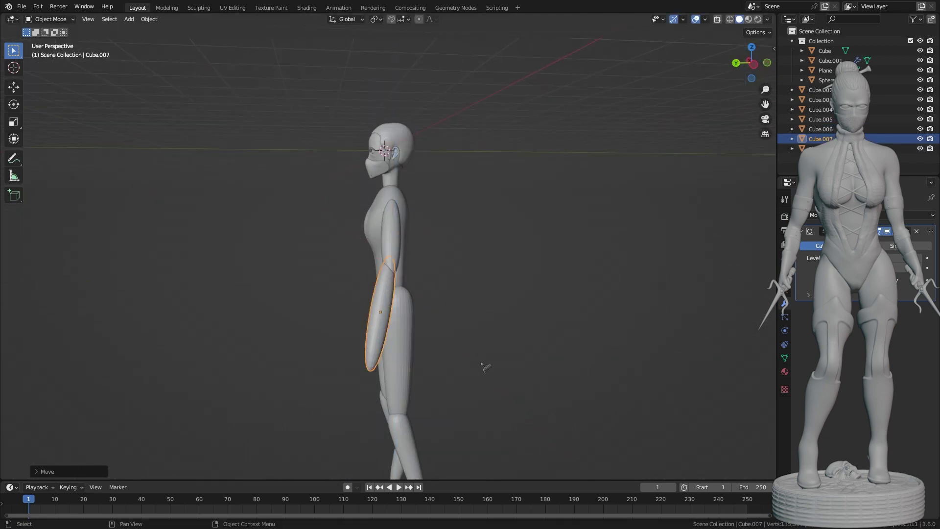
pyautogui.click(544, 277)
pyautogui.moveTo(545, 277); pyautogui.dragTo(401, 327, button='middle')
# Add a Mirror modifier to the upper arm and forearm to copy them to the other side.
pyautogui.click(749, 66)
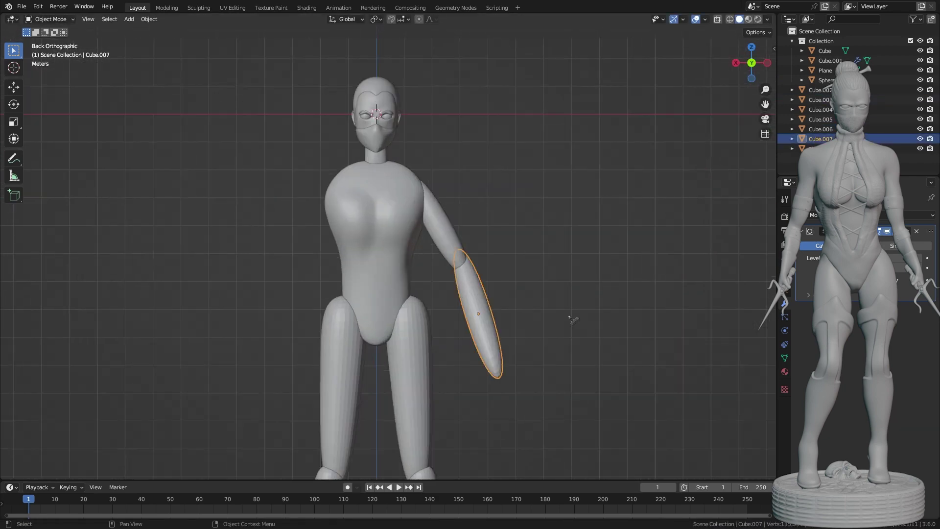
pyautogui.click(820, 129)
pyautogui.click(832, 214)
pyautogui.click(789, 336)
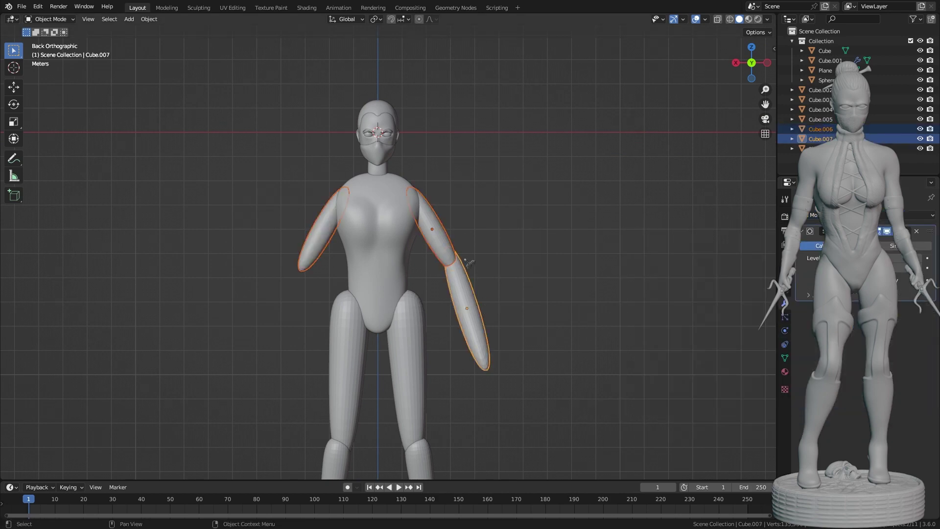
pyautogui.scroll(-3, 522, 255)
pyautogui.click(522, 254)
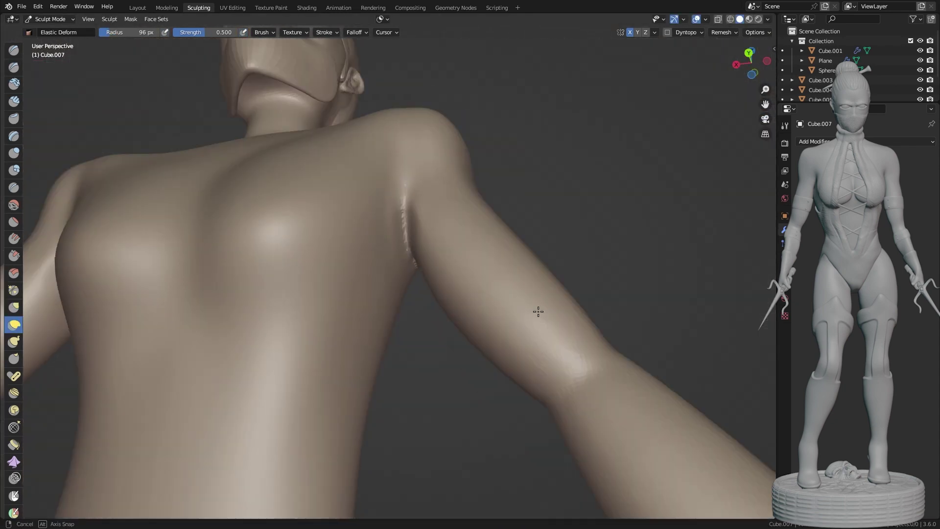
# Shape the chest, checking the torso from the side, from below and from a low front view.
pyautogui.moveTo(538, 311)
pyautogui.mouseDown(button='middle')
pyautogui.moveTo(507, 465)
pyautogui.moveTo(413, 329)
pyautogui.moveTo(389, 409)
pyautogui.mouseUp(button='middle')
pyautogui.moveTo(325, 454)
pyautogui.mouseDown(button='middle')
pyautogui.moveTo(471, 357)
pyautogui.moveTo(514, 279)
pyautogui.mouseUp(button='middle')
pyautogui.click(746, 89)
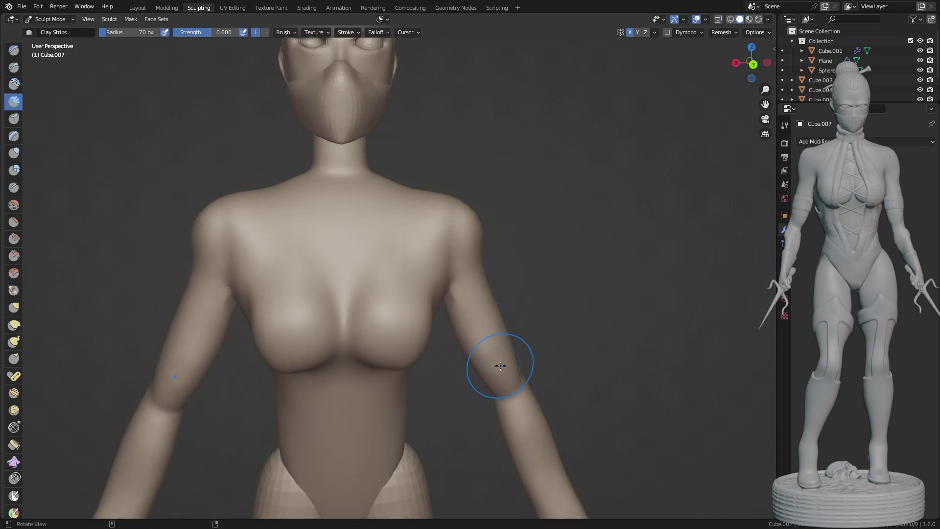
pyautogui.moveTo(358, 339); pyautogui.dragTo(340, 265, button='middle')
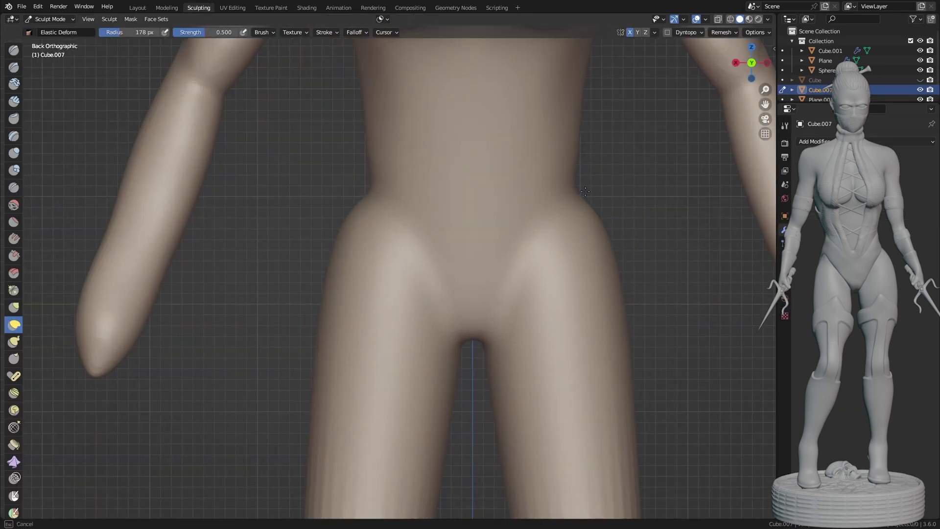
pyautogui.scroll(-2, 585, 192)
pyautogui.scroll(-2, 585, 191)
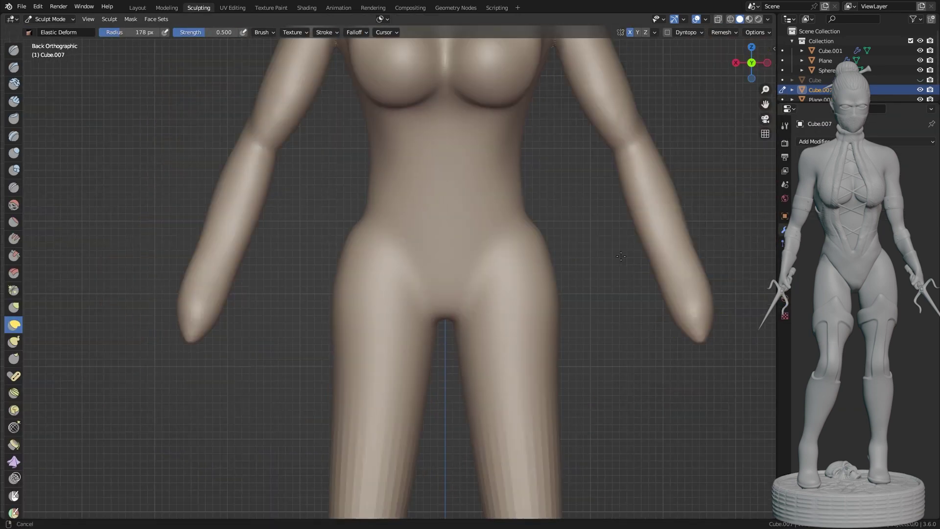
# Examine the hips from left side, back and angled views.
pyautogui.moveTo(585, 191)
pyautogui.mouseDown(button='middle')
pyautogui.moveTo(524, 273)
pyautogui.moveTo(379, 260)
pyautogui.mouseUp(button='middle')
pyautogui.press('ctrl+KP_3')
pyautogui.scroll(2, 425, 230)
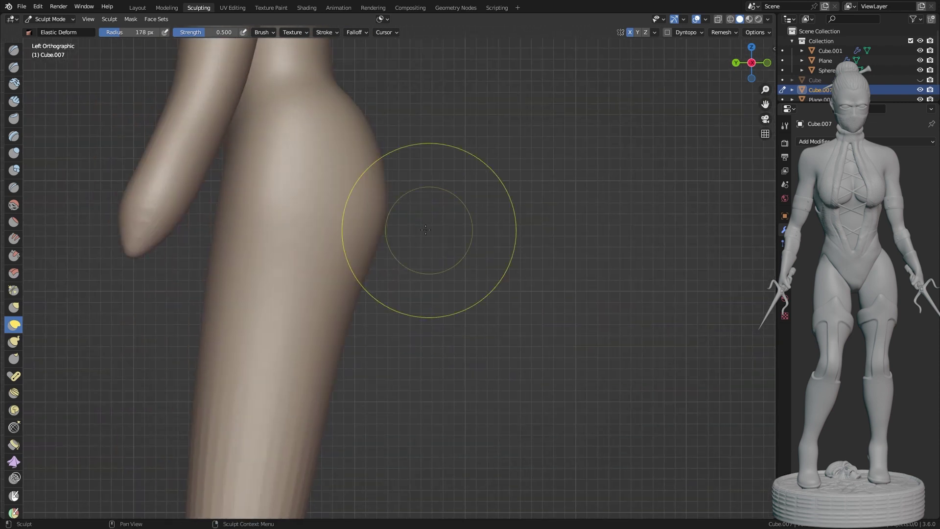
pyautogui.moveTo(298, 166)
pyautogui.mouseDown(button='middle')
pyautogui.moveTo(314, 256)
pyautogui.moveTo(304, 262)
pyautogui.mouseUp(button='middle')
pyautogui.scroll(-2, 315, 256)
pyautogui.scroll(2, 315, 256)
pyautogui.scroll(-2, 220, 235)
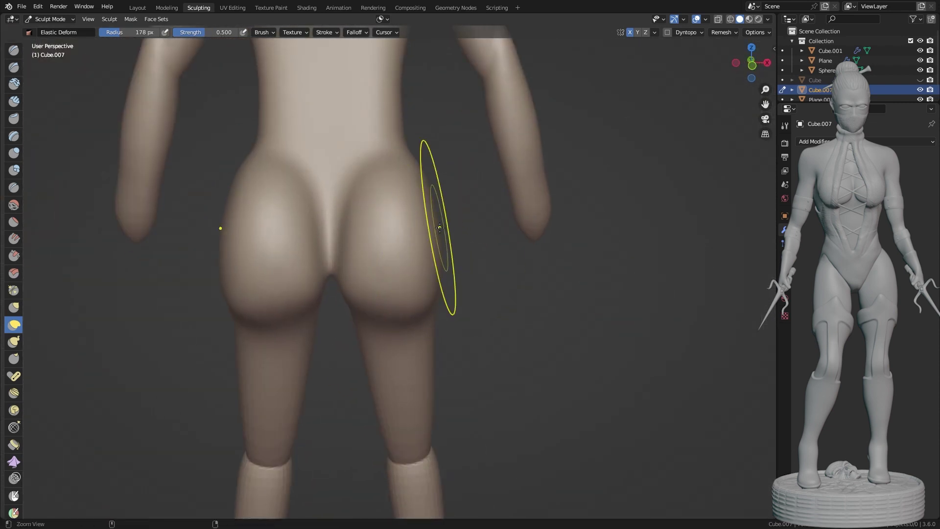
pyautogui.moveTo(220, 235)
pyautogui.mouseDown(button='middle')
pyautogui.moveTo(386, 335)
pyautogui.moveTo(318, 217)
pyautogui.moveTo(336, 252)
pyautogui.mouseUp(button='middle')
# Try Clay Strips across the upper buttocks, then undo the strokes.
pyautogui.press('c')
pyautogui.scroll(3, 318, 217)
pyautogui.scroll(-2, 336, 252)
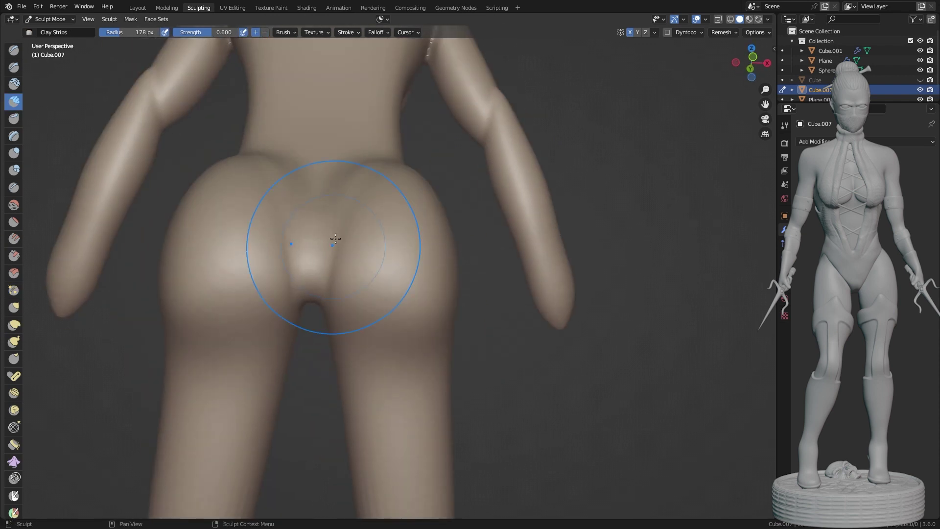
pyautogui.scroll(2, 278, 220)
pyautogui.moveTo(287, 188); pyautogui.dragTo(366, 121)
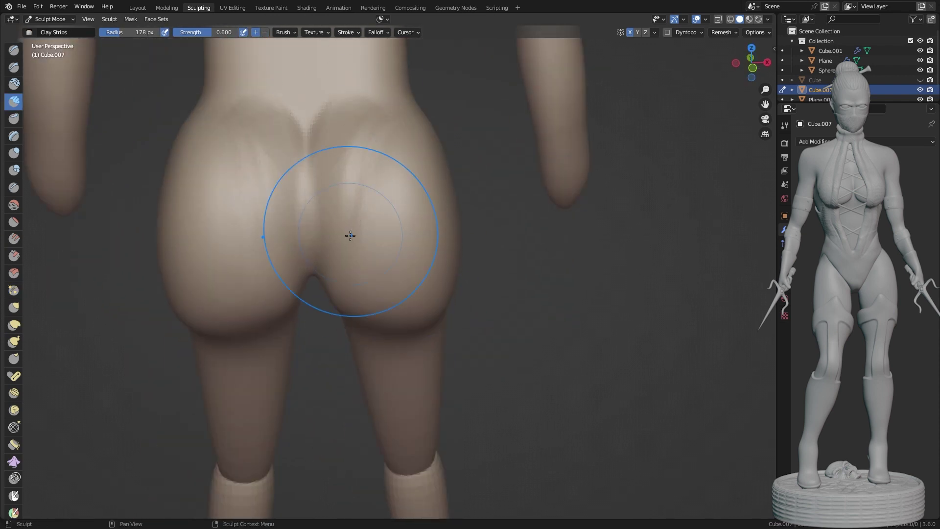
pyautogui.hotkey('ctrl', 'z')
pyautogui.moveTo(310, 103)
pyautogui.mouseDown(button='middle')
pyautogui.moveTo(235, 186)
pyautogui.moveTo(293, 220)
pyautogui.mouseUp(button='middle')
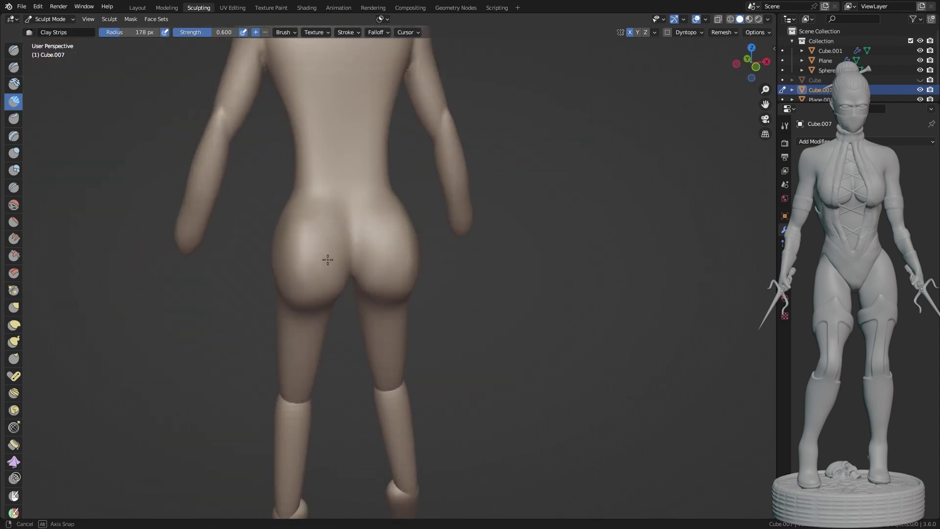
# Return to Elastic Deform and inspect both legs from behind and at an angle.
pyautogui.press('ctrl+KP_1')
pyautogui.scroll(3, 325, 256)
pyautogui.scroll(-5, 553, 240)
pyautogui.scroll(5, 440, 274)
pyautogui.moveTo(441, 274); pyautogui.dragTo(413, 313, button='middle')
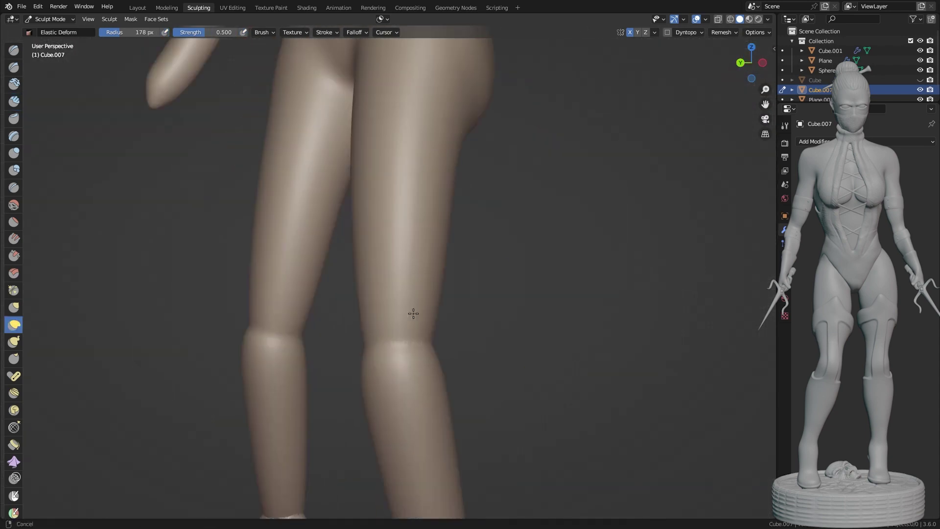
pyautogui.moveTo(377, 365)
pyautogui.mouseDown(button='middle')
pyautogui.moveTo(450, 357)
pyautogui.moveTo(506, 376)
pyautogui.moveTo(532, 307)
pyautogui.mouseUp(button='middle')
pyautogui.scroll(-3, 514, 338)
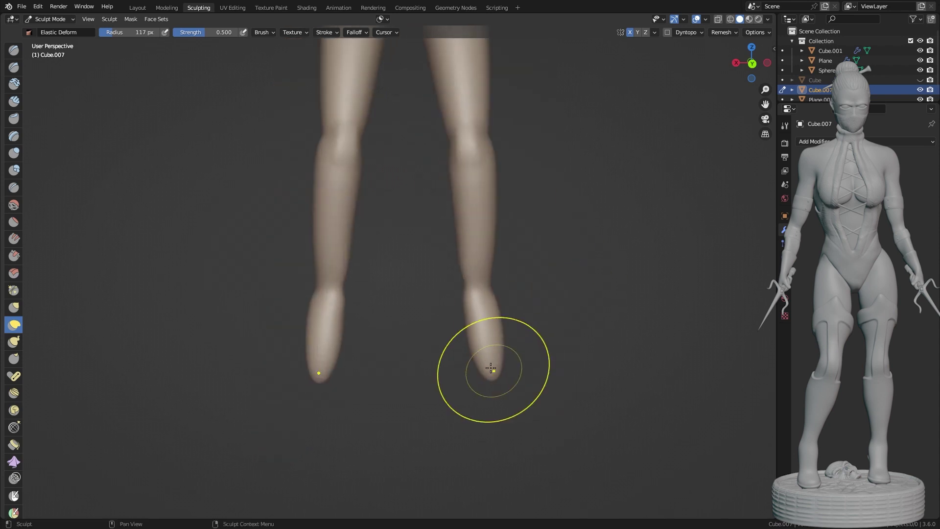
pyautogui.moveTo(487, 369); pyautogui.dragTo(404, 337, button='middle')
# Bring one leg up close and orbit around the hip and thigh to a back view.
pyautogui.moveTo(356, 256); pyautogui.dragTo(325, 157, button='middle')
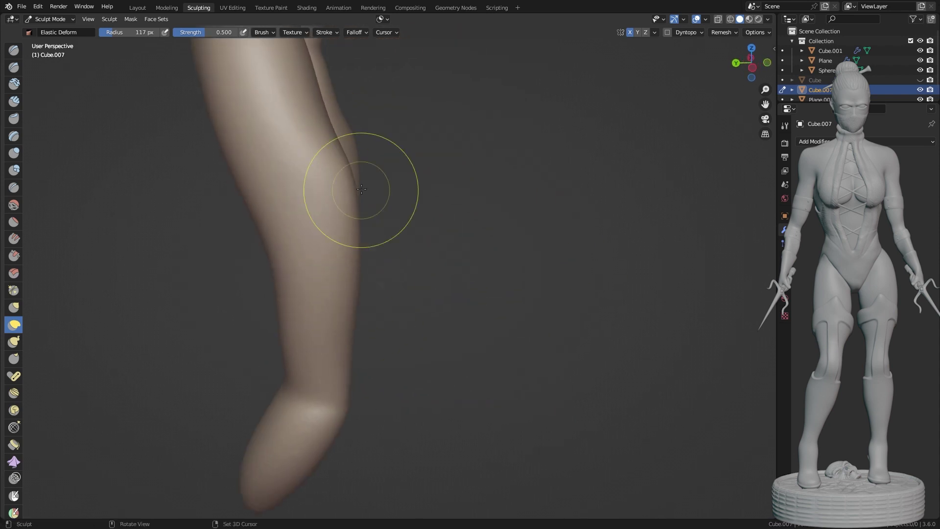
pyautogui.scroll(-3, 361, 189)
pyautogui.moveTo(361, 189); pyautogui.dragTo(359, 215, button='middle')
pyautogui.scroll(4, 359, 215)
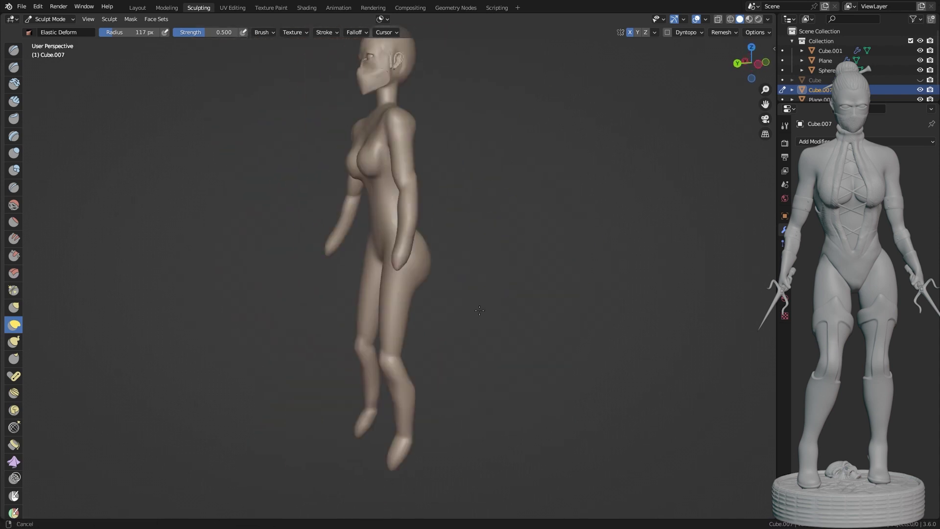
pyautogui.moveTo(482, 347); pyautogui.dragTo(383, 237, button='middle')
pyautogui.scroll(3, 384, 237)
# Add mirrored Clay Strips strokes to the buttocks.
pyautogui.press('c')
pyautogui.moveTo(274, 216); pyautogui.dragTo(251, 252)
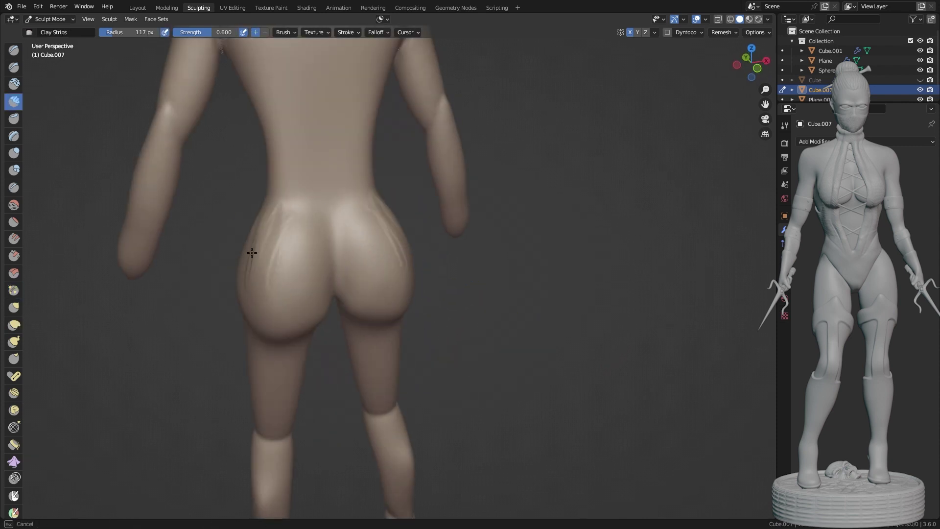
pyautogui.moveTo(343, 200)
pyautogui.mouseDown(button='middle')
pyautogui.moveTo(346, 239)
pyautogui.moveTo(361, 255)
pyautogui.mouseUp(button='middle')
pyautogui.scroll(-4, 360, 256)
# Refine the hips with Elastic Deform and Clay Strips from back and three-quarter views.
pyautogui.click(14, 325)
pyautogui.press('ctrl+KP_1')
pyautogui.scroll(5, 604, 275)
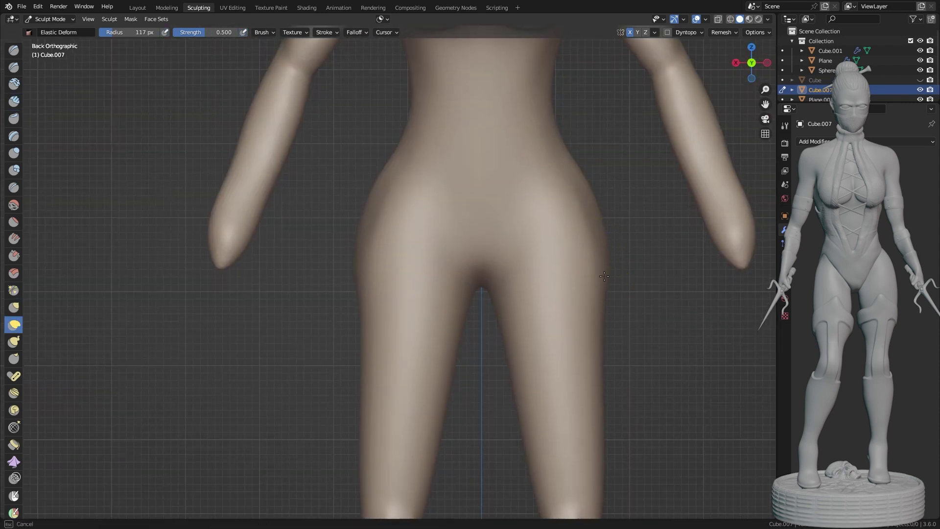
pyautogui.moveTo(536, 415); pyautogui.dragTo(382, 127, button='middle')
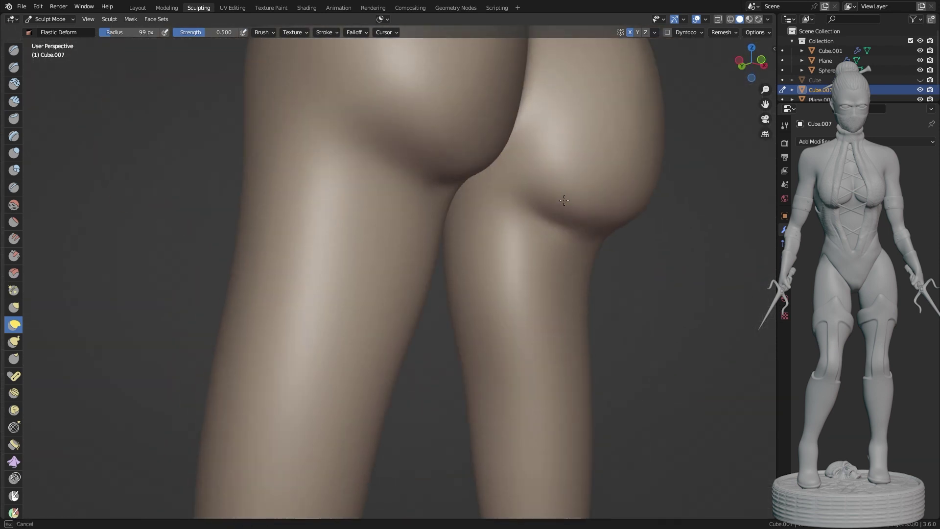
pyautogui.scroll(-3, 413, 243)
pyautogui.moveTo(413, 243)
pyautogui.mouseDown(button='middle')
pyautogui.moveTo(440, 147)
pyautogui.moveTo(372, 206)
pyautogui.moveTo(411, 212)
pyautogui.moveTo(412, 238)
pyautogui.moveTo(367, 185)
pyautogui.moveTo(406, 205)
pyautogui.moveTo(475, 403)
pyautogui.moveTo(399, 273)
pyautogui.moveTo(368, 242)
pyautogui.moveTo(442, 236)
pyautogui.mouseUp(button='middle')
pyautogui.scroll(3, 411, 211)
pyautogui.press('c')
pyautogui.scroll(-5, 429, 185)
pyautogui.scroll(-4, 475, 404)
pyautogui.hotkey('alt', 'q')
# Try pulling the buttocks downward, undo it, and return to a close back view of the hips.
pyautogui.scroll(2, 443, 236)
pyautogui.moveTo(414, 309)
pyautogui.mouseDown()
pyautogui.moveTo(435, 185)
pyautogui.moveTo(392, 243)
pyautogui.mouseUp()
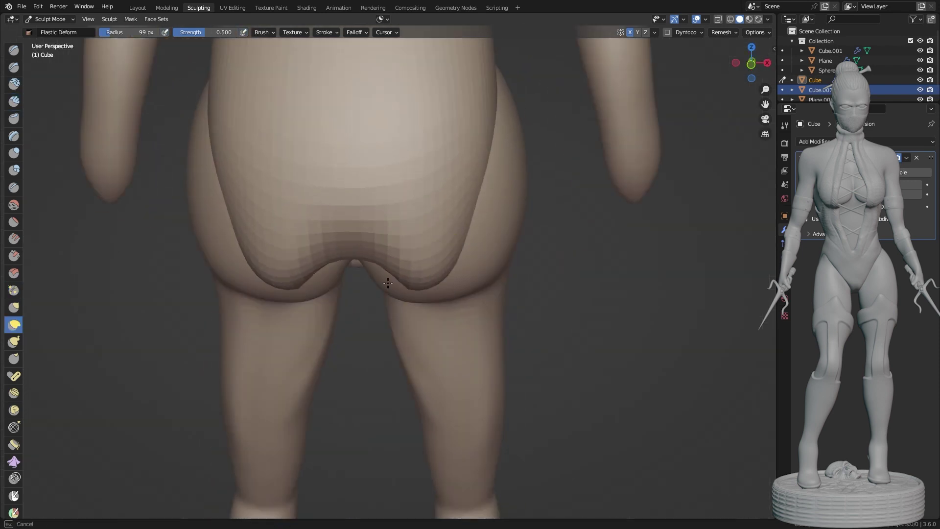
pyautogui.scroll(2, 392, 243)
pyautogui.hotkey('ctrl', 'z')
pyautogui.moveTo(393, 244)
pyautogui.mouseDown(button='middle')
pyautogui.moveTo(414, 246)
pyautogui.moveTo(432, 217)
pyautogui.mouseUp(button='middle')
pyautogui.moveTo(397, 314); pyautogui.dragTo(406, 343, button='middle')
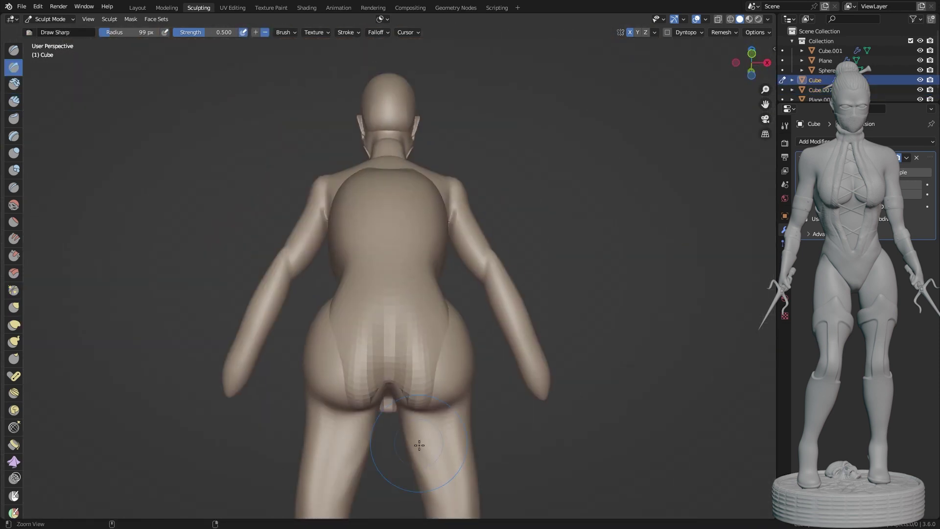
pyautogui.scroll(3, 406, 361)
# Switch brushes and sculpt the backs of both thighs from a side view.
pyautogui.press('c')
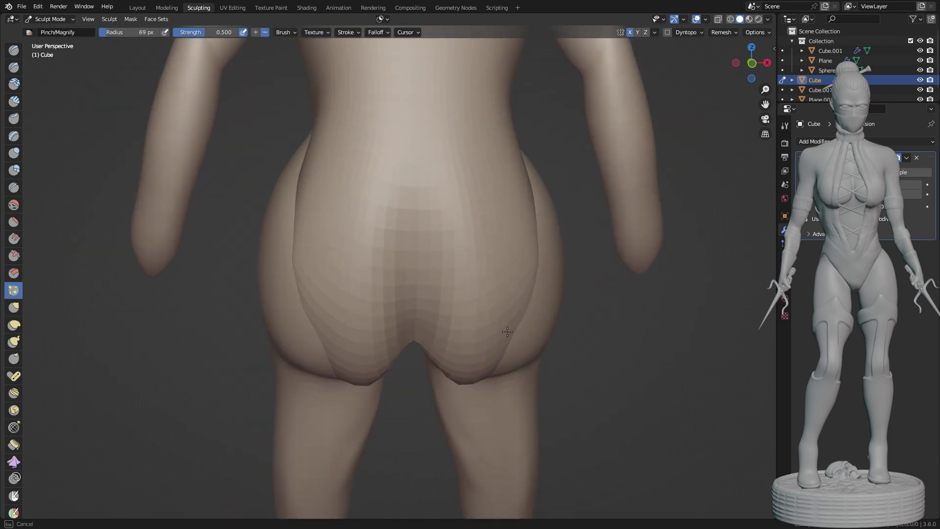
pyautogui.moveTo(508, 332); pyautogui.dragTo(419, 386, button='middle')
pyautogui.moveTo(477, 300)
pyautogui.mouseDown(button='middle')
pyautogui.moveTo(524, 346)
pyautogui.moveTo(409, 361)
pyautogui.moveTo(456, 337)
pyautogui.mouseUp(button='middle')
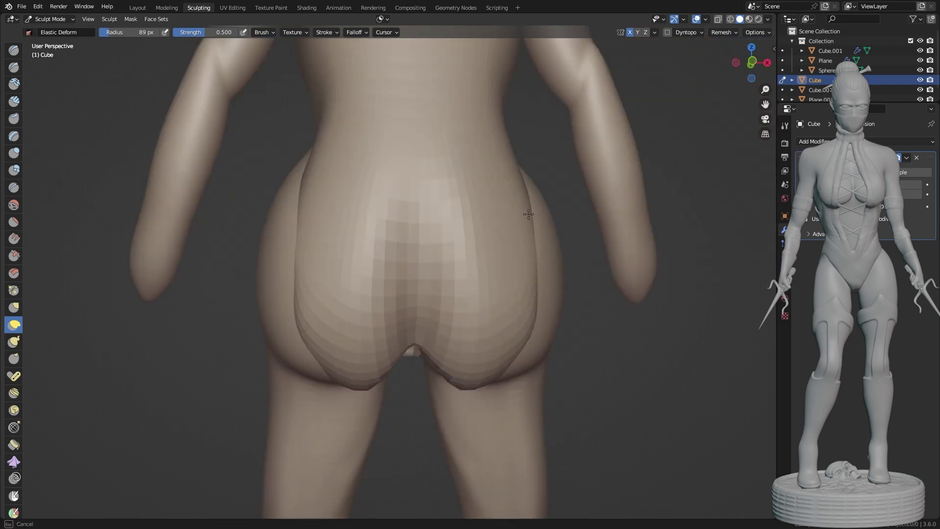
pyautogui.moveTo(491, 364); pyautogui.dragTo(441, 196, button='middle')
pyautogui.scroll(3, 426, 125)
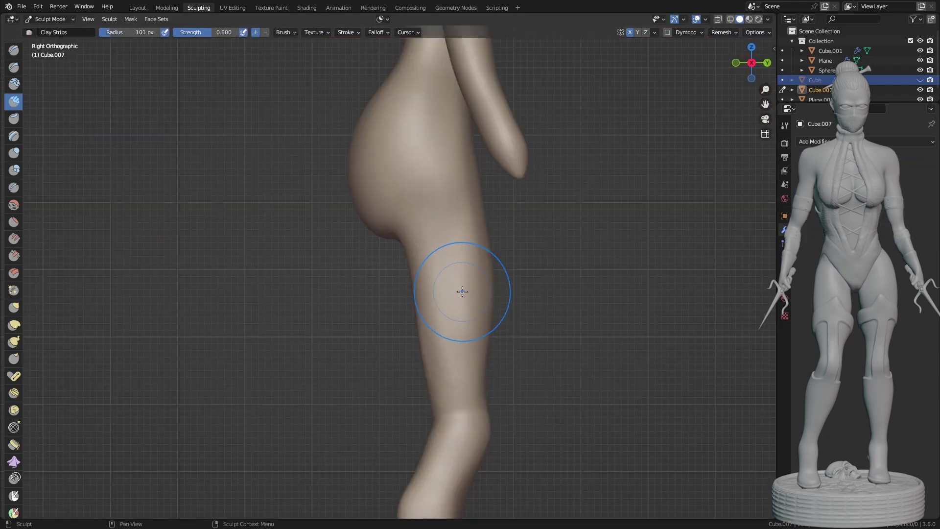
pyautogui.moveTo(374, 185); pyautogui.dragTo(313, 293, button='middle')
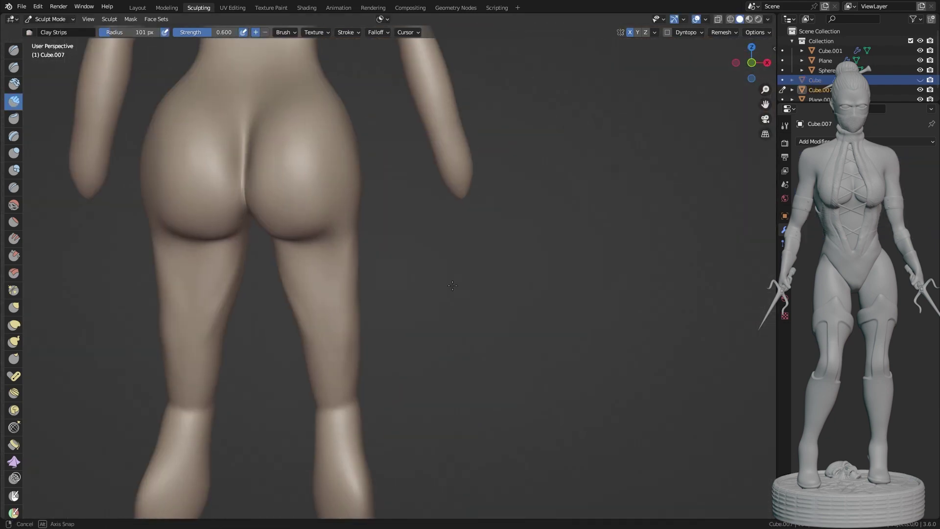
pyautogui.moveTo(286, 249); pyautogui.dragTo(300, 314)
pyautogui.moveTo(300, 315); pyautogui.dragTo(315, 342, button='middle')
# Review the reshaped legs from three-quarter, side and front views.
pyautogui.scroll(-3, 304, 260)
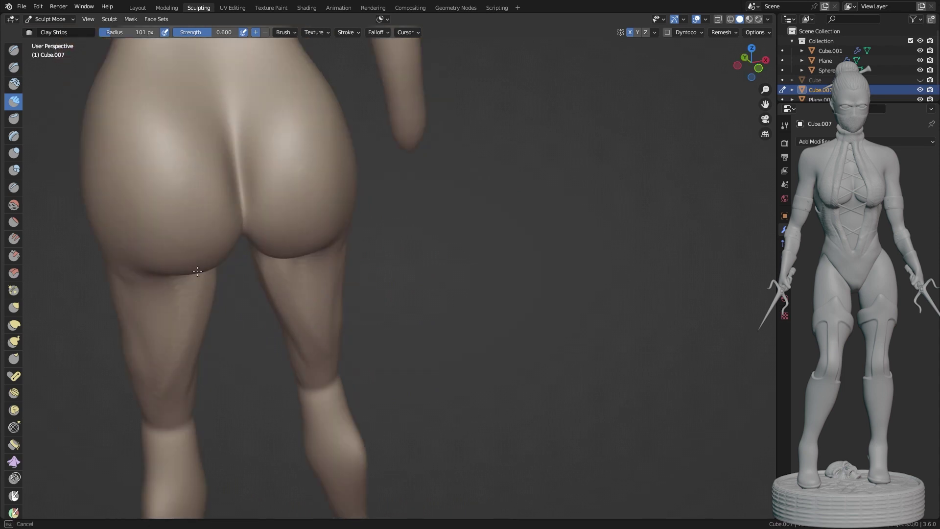
pyautogui.moveTo(304, 261); pyautogui.dragTo(430, 330, button='middle')
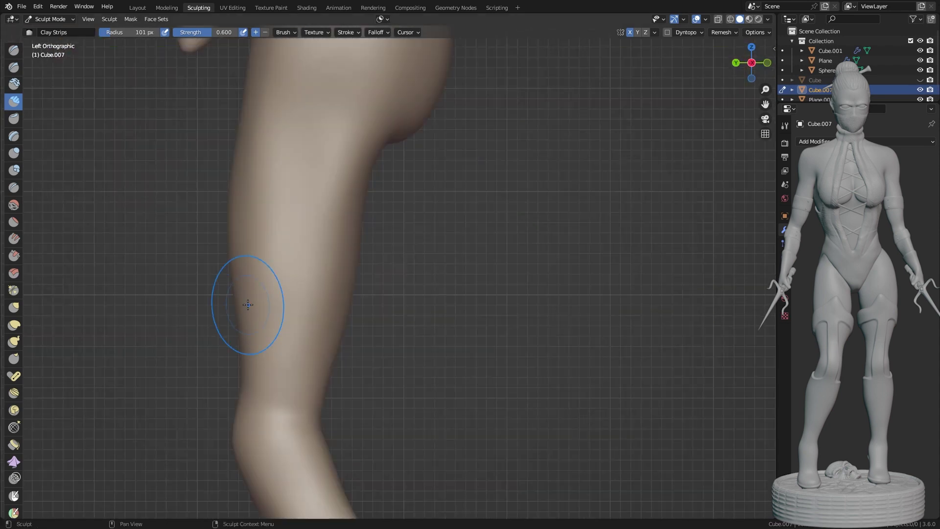
pyautogui.moveTo(471, 277); pyautogui.dragTo(458, 312, button='middle')
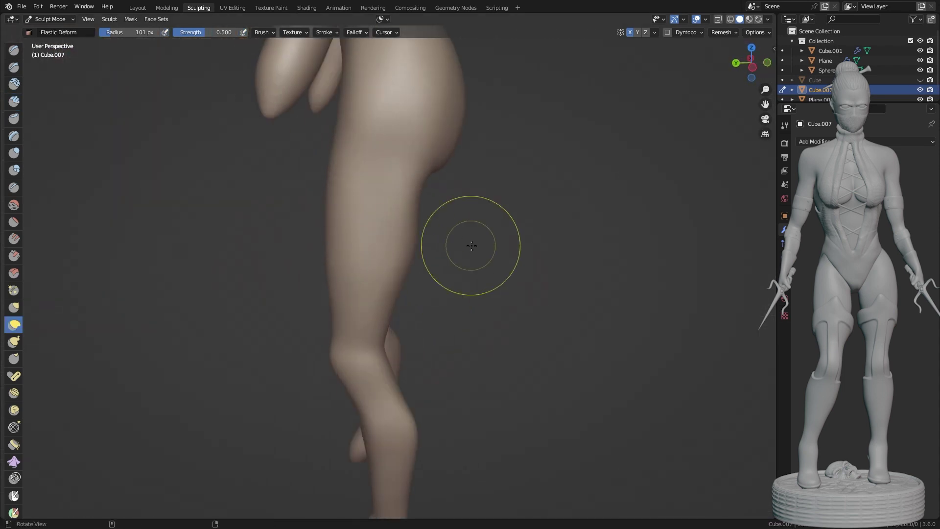
pyautogui.moveTo(472, 245); pyautogui.dragTo(414, 243, button='middle')
pyautogui.moveTo(424, 289); pyautogui.dragTo(440, 189, button='middle')
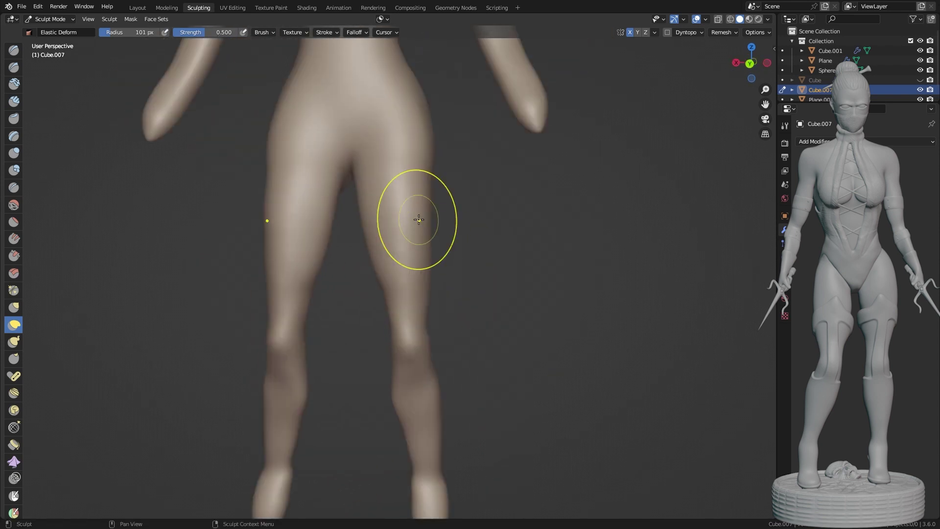
pyautogui.scroll(-2, 420, 168)
pyautogui.scroll(-2, 443, 406)
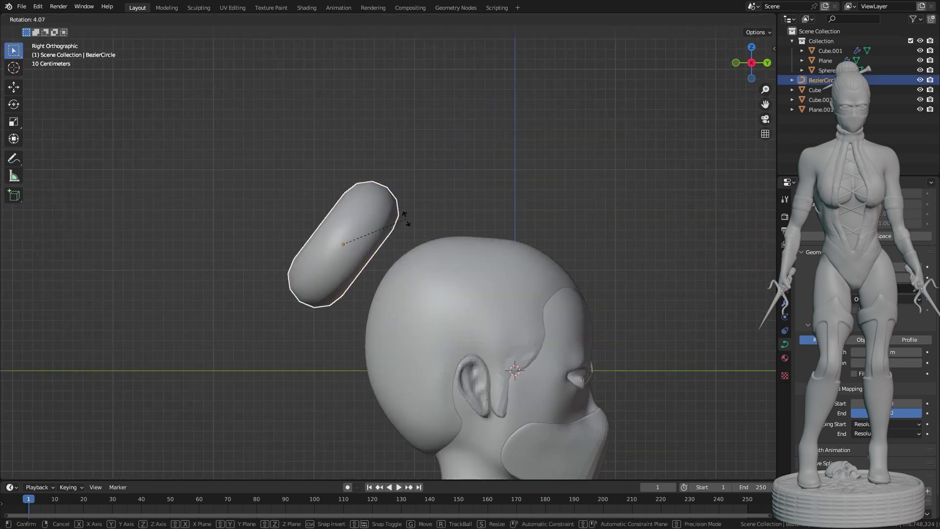
# Duplicate the bun tube and move and rotate both rings down onto the head.
pyautogui.scroll(2, 406, 215)
pyautogui.hotkey('shift', 'd')
pyautogui.click(389, 186)
pyautogui.click(822, 89)
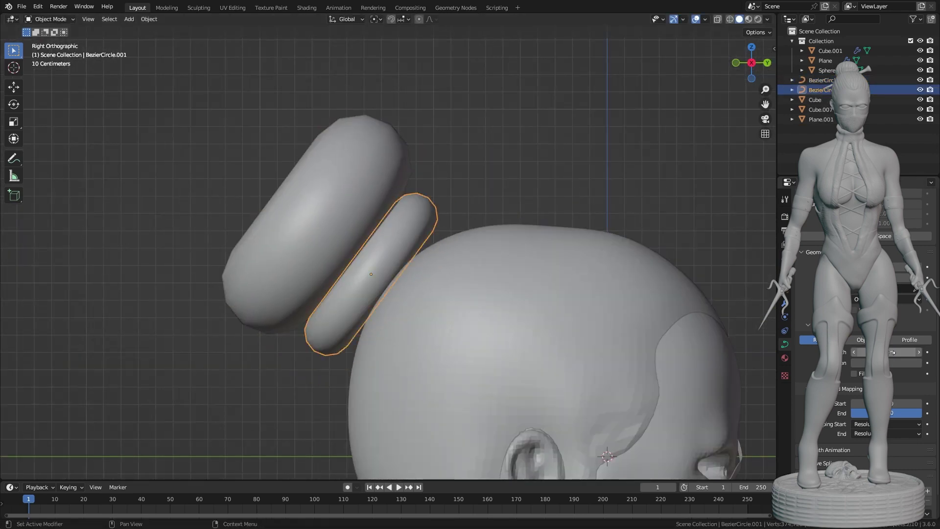
pyautogui.keyDown('shift'); pyautogui.click(392, 162); pyautogui.keyUp('shift')
pyautogui.press('g')
pyautogui.click(446, 224)
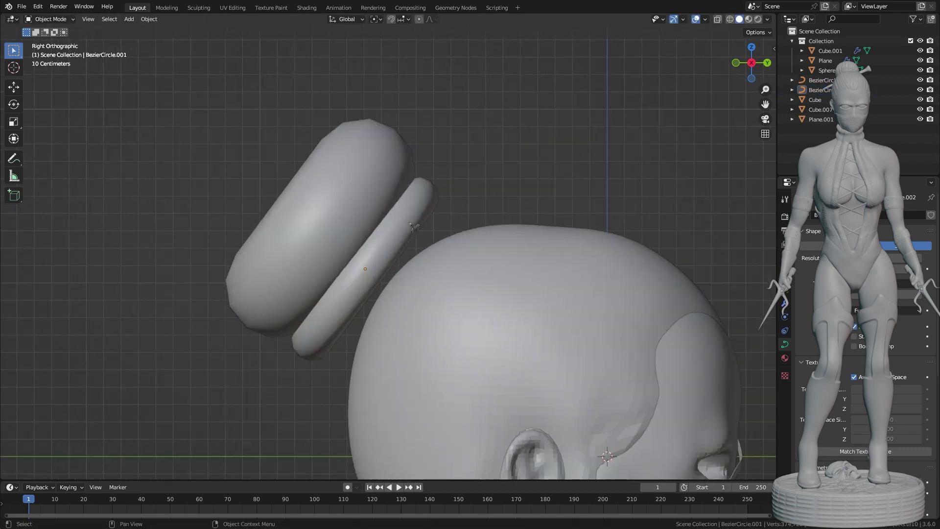
pyautogui.press('r')
pyautogui.click(447, 262)
pyautogui.press('g')
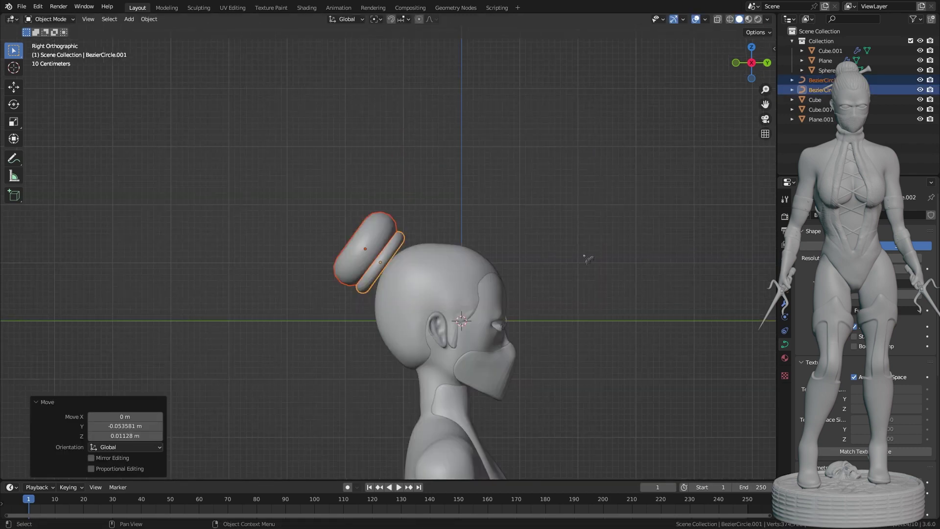
pyautogui.click(474, 225)
# Reposition the selected ring's origin and move the ring into place.
pyautogui.moveTo(475, 225)
pyautogui.mouseDown(button='middle')
pyautogui.moveTo(533, 238)
pyautogui.moveTo(577, 199)
pyautogui.mouseUp(button='middle')
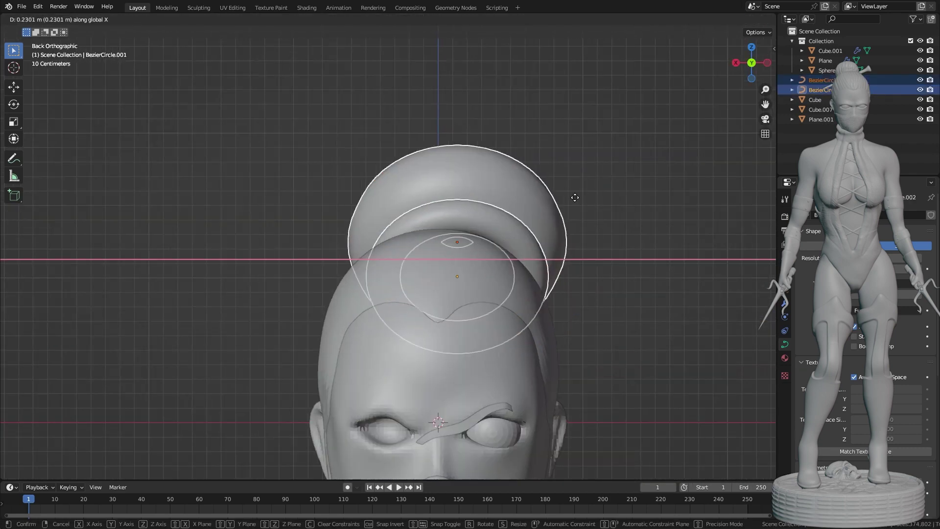
pyautogui.keyDown('shift'); pyautogui.click(467, 223); pyautogui.keyUp('shift')
pyautogui.rightClick(477, 196)
pyautogui.moveTo(440, 240)
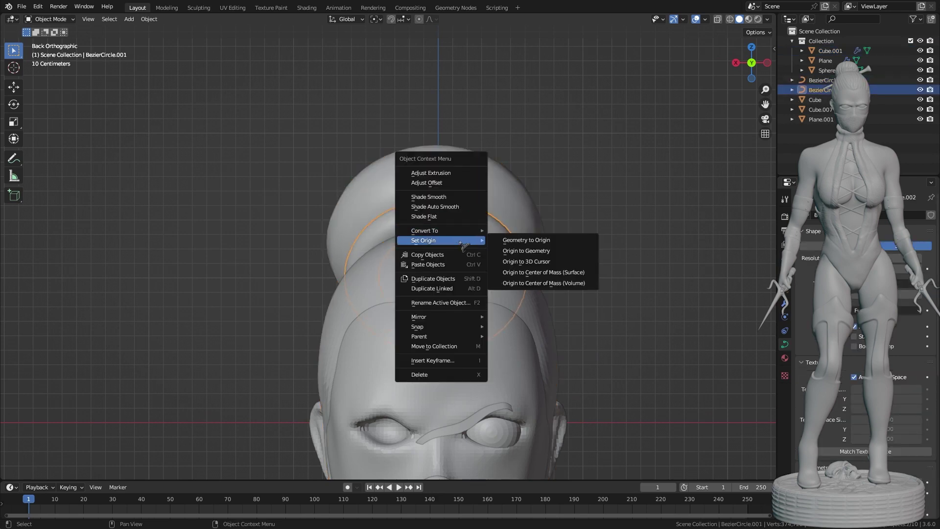
pyautogui.click(567, 254)
pyautogui.moveTo(567, 254); pyautogui.dragTo(500, 245, button='middle')
pyautogui.press('g')
pyautogui.click(499, 245)
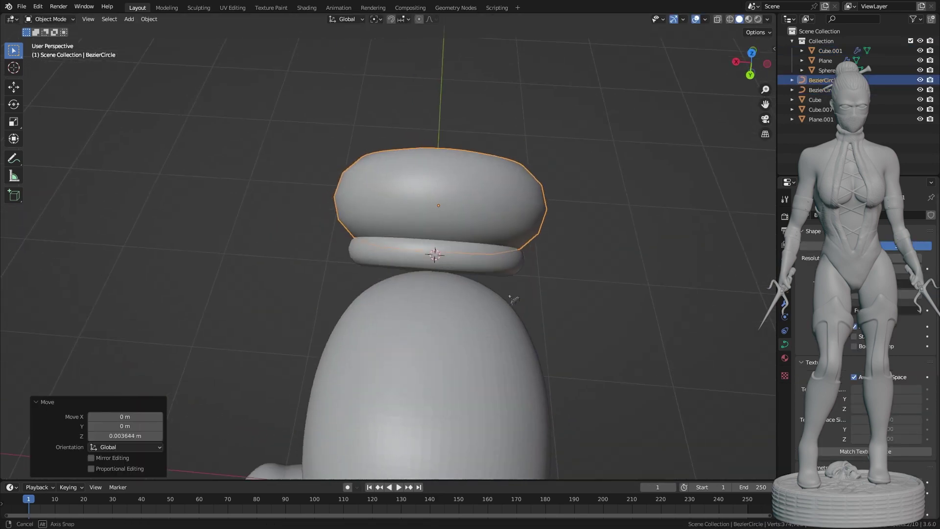
# Snap the smaller ring BezierCircle.001 to the 3D cursor and slide it along Y.
pyautogui.click(473, 274)
pyautogui.hotkey('shift', 's')
pyautogui.click(473, 220)
pyautogui.press('g')
pyautogui.press('y')
pyautogui.scroll(2, 525, 171)
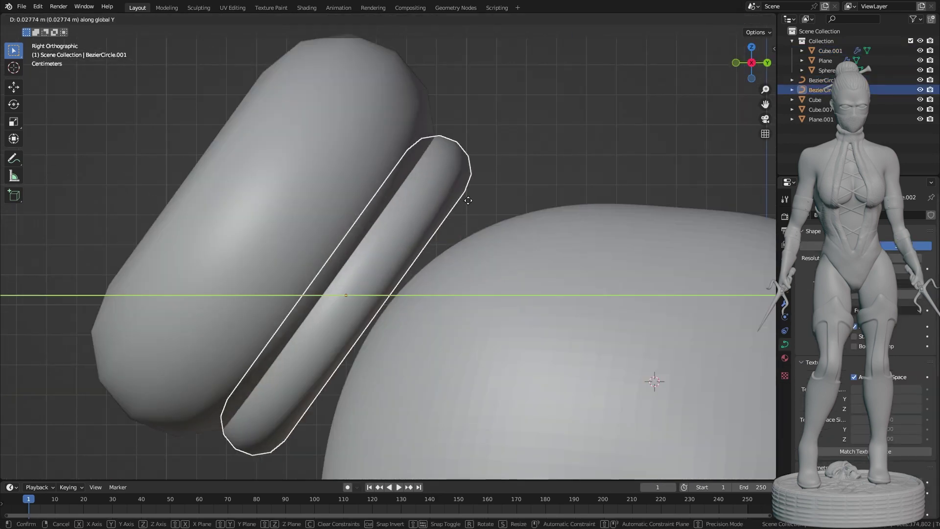
pyautogui.click(525, 171)
# From the back view, select the upper bun tube, undo a resize and adjust its position.
pyautogui.press('ctrl+KP_1')
pyautogui.scroll(2, 452, 244)
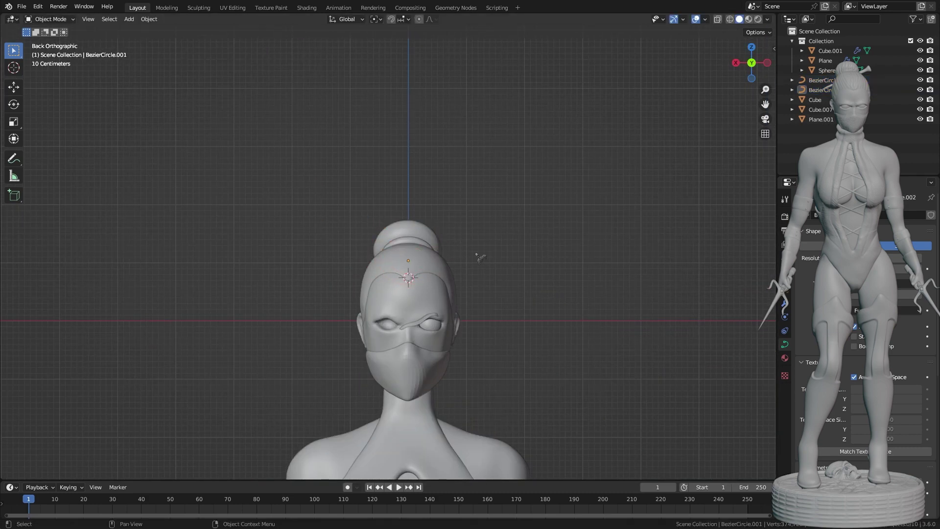
pyautogui.click(478, 256)
pyautogui.hotkey('ctrl', 'z')
pyautogui.scroll(3, 388, 260)
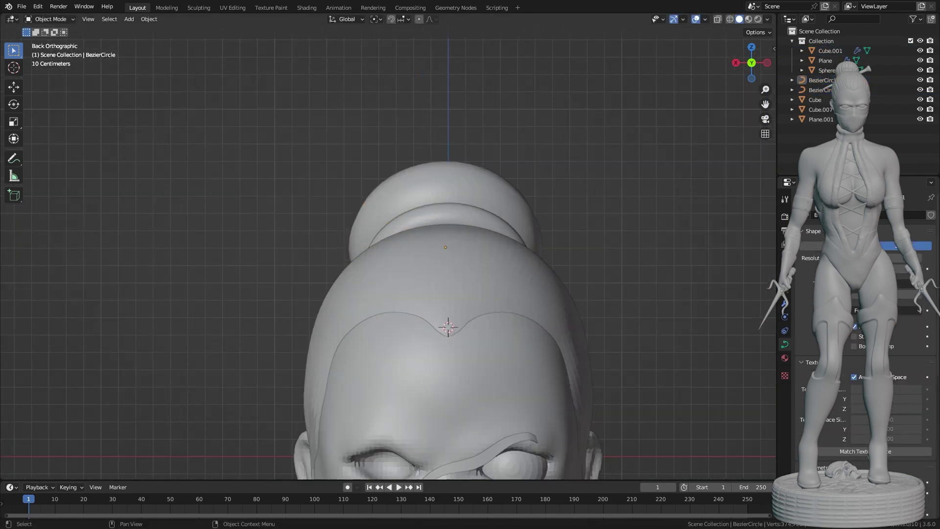
pyautogui.rightClick(496, 210)
pyautogui.moveTo(496, 210)
pyautogui.mouseDown(button='middle')
pyautogui.moveTo(475, 235)
pyautogui.moveTo(423, 253)
pyautogui.mouseUp(button='middle')
pyautogui.press('g')
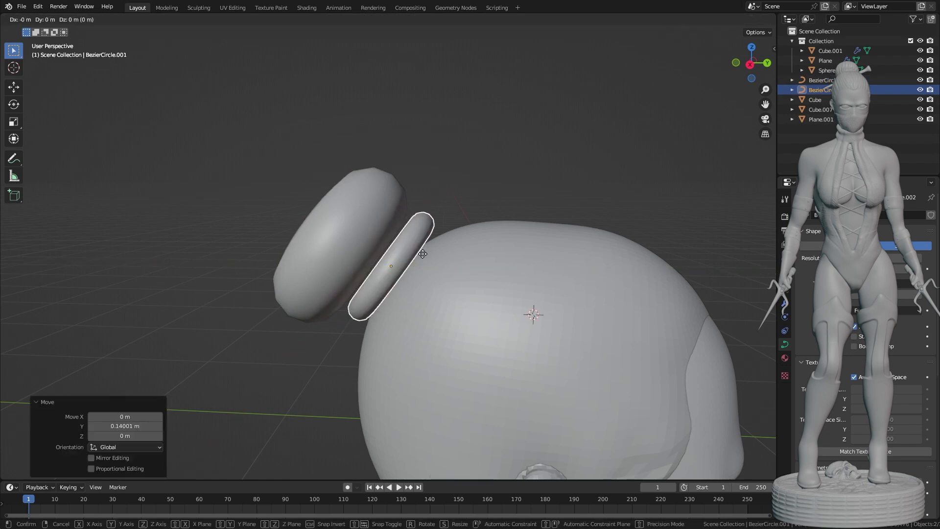
pyautogui.press('ctrl+KP_1')
pyautogui.scroll(2, 510, 235)
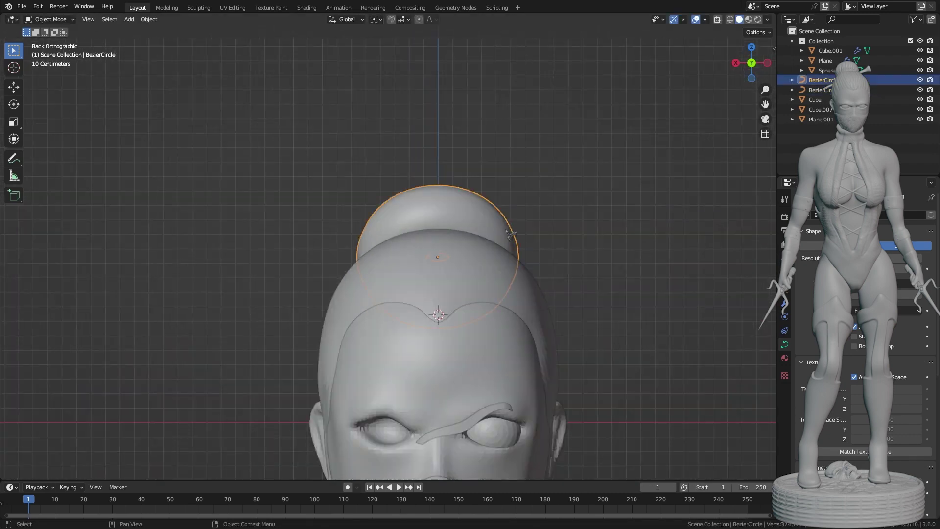
# Convert the bun tubes to a mesh and check them from the side.
pyautogui.hotkey('alt', 'c')
pyautogui.press('KP_3')
pyautogui.scroll(2, 490, 289)
pyautogui.scroll(-2, 489, 288)
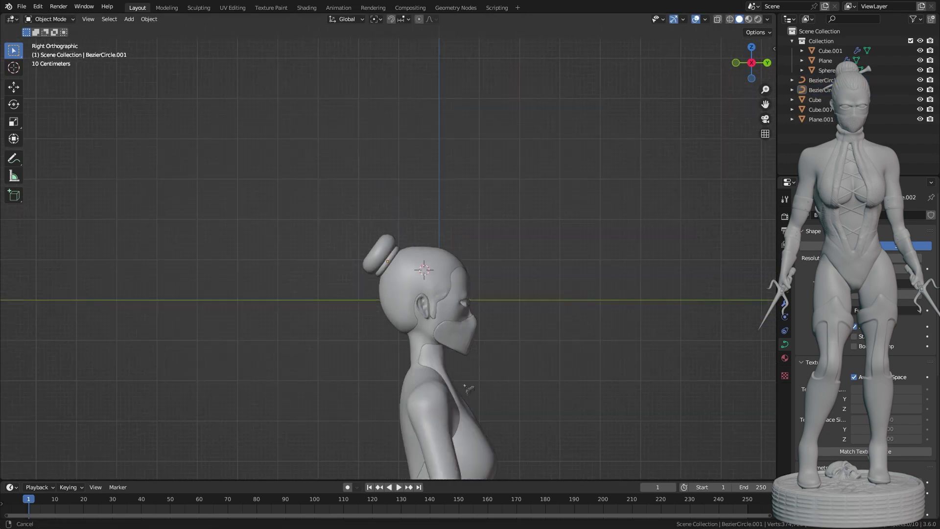
pyautogui.scroll(5, 473, 255)
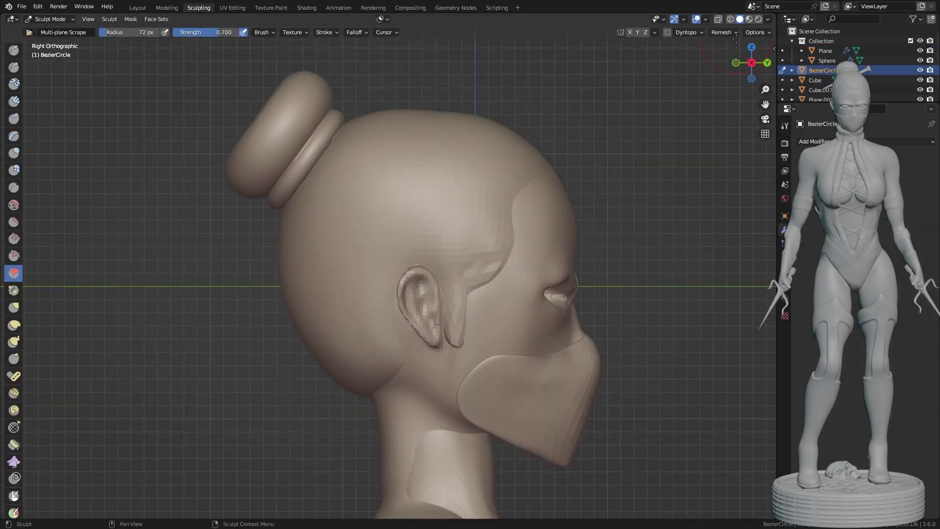
# Remesh the bun into an even sculptable surface and orbit around it.
pyautogui.click(726, 128)
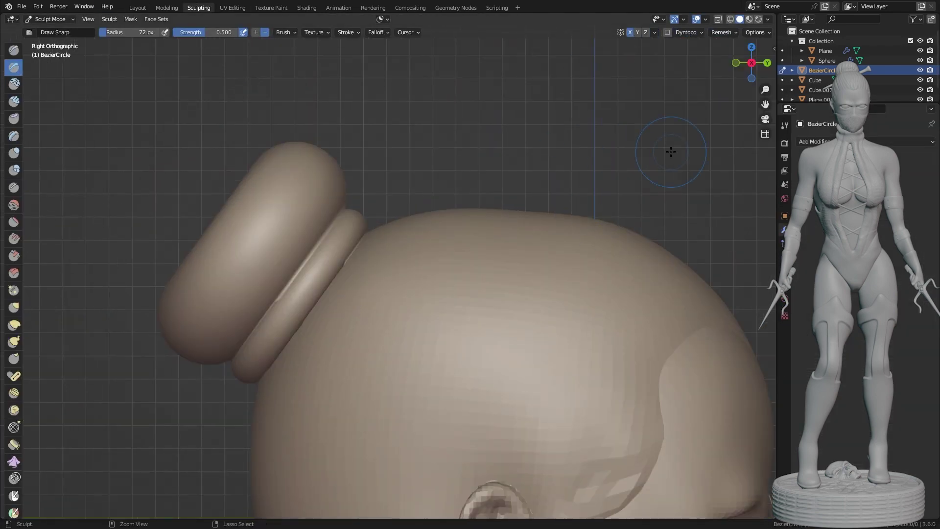
pyautogui.scroll(-3, 345, 216)
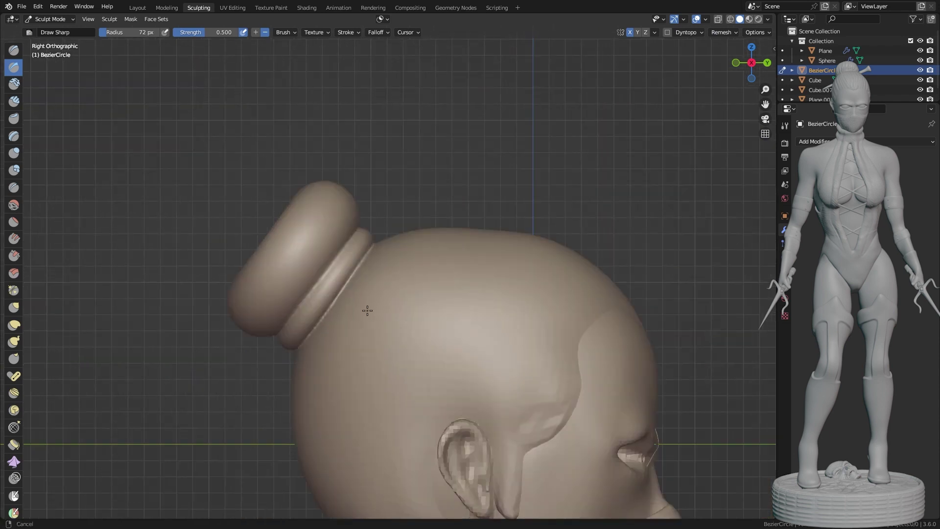
pyautogui.moveTo(368, 311); pyautogui.dragTo(367, 306, button='middle')
pyautogui.scroll(4, 367, 307)
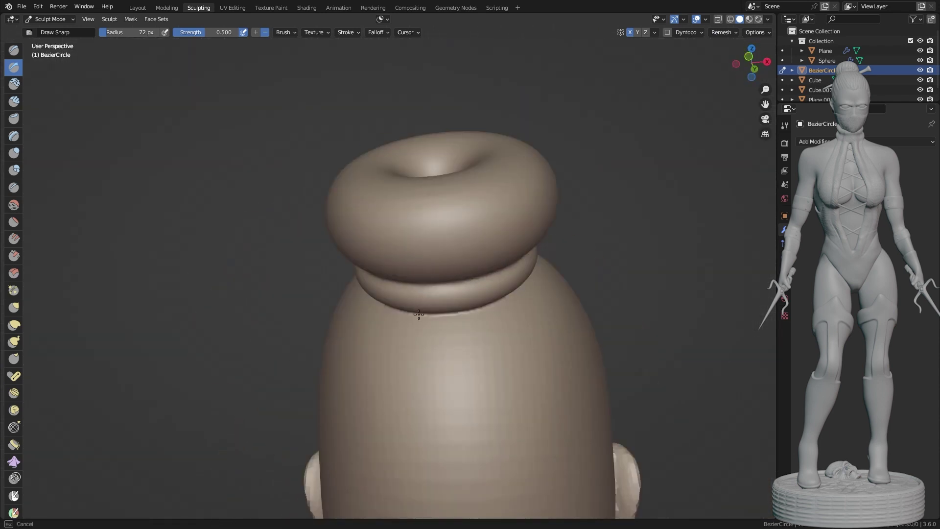
pyautogui.moveTo(282, 337)
pyautogui.mouseDown(button='middle')
pyautogui.moveTo(486, 258)
pyautogui.moveTo(176, 234)
pyautogui.mouseUp(button='middle')
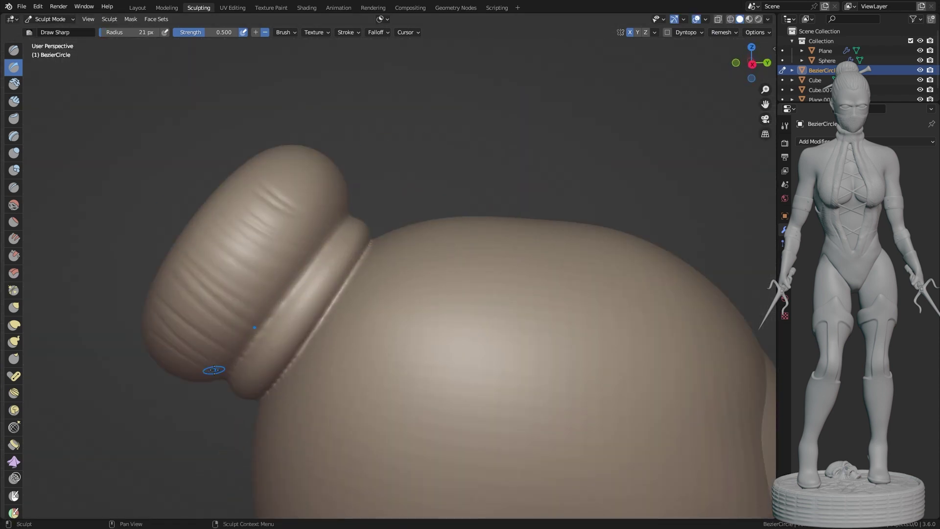
# Inspect the carved hair strands from the top, back and sides of the head.
pyautogui.moveTo(214, 369)
pyautogui.mouseDown(button='middle')
pyautogui.moveTo(287, 157)
pyautogui.moveTo(401, 165)
pyautogui.moveTo(234, 319)
pyautogui.moveTo(294, 225)
pyautogui.moveTo(372, 154)
pyautogui.moveTo(440, 383)
pyautogui.moveTo(509, 394)
pyautogui.moveTo(334, 319)
pyautogui.mouseUp(button='middle')
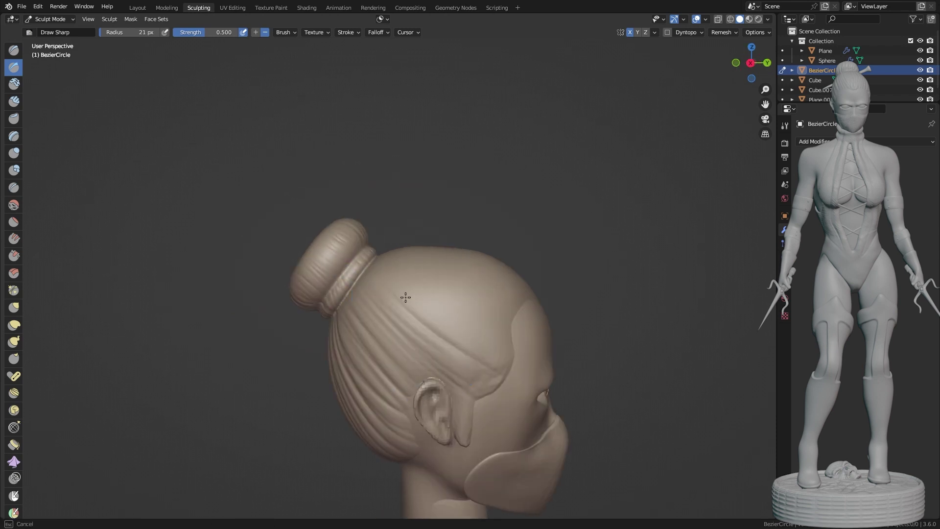
pyautogui.moveTo(406, 297); pyautogui.dragTo(399, 371, button='middle')
pyautogui.moveTo(372, 329); pyautogui.dragTo(324, 280, button='middle')
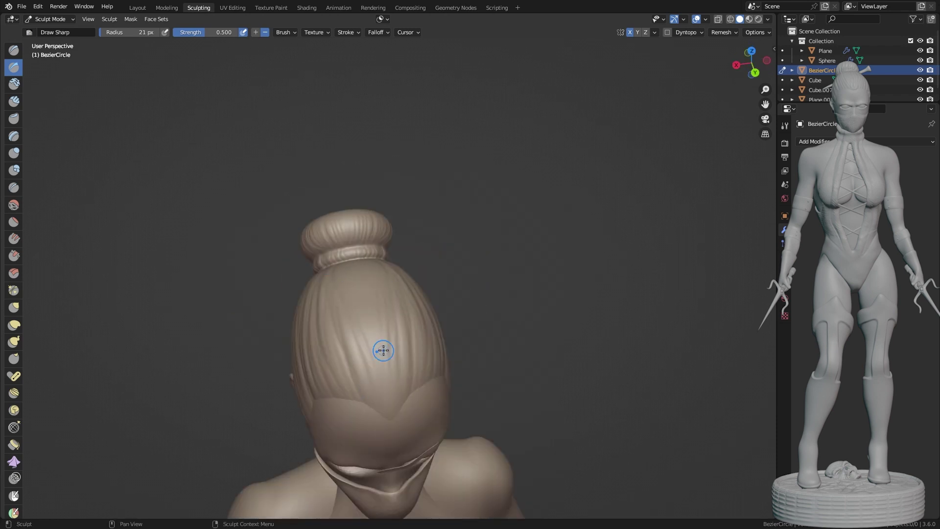
pyautogui.moveTo(380, 347)
pyautogui.mouseDown(button='middle')
pyautogui.moveTo(367, 284)
pyautogui.moveTo(428, 403)
pyautogui.mouseUp(button='middle')
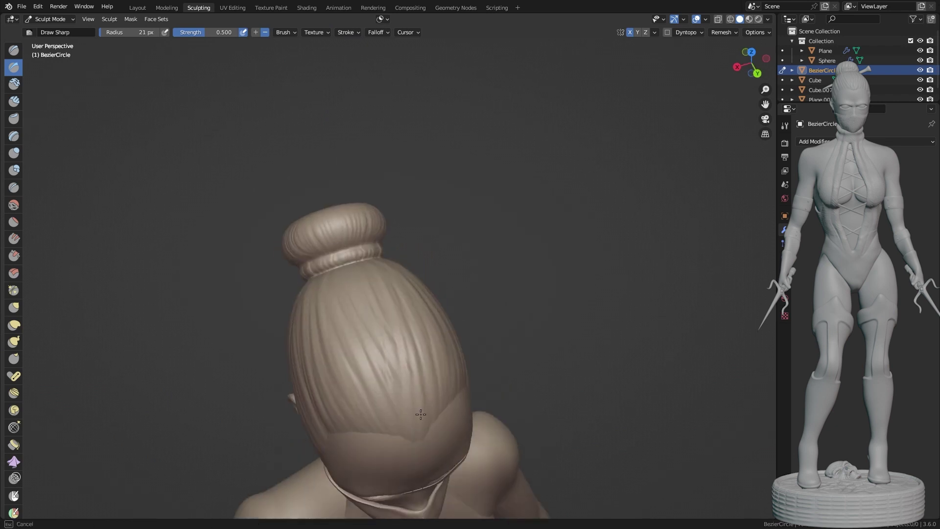
pyautogui.moveTo(466, 489)
pyautogui.mouseDown(button='middle')
pyautogui.moveTo(478, 336)
pyautogui.moveTo(477, 383)
pyautogui.mouseUp(button='middle')
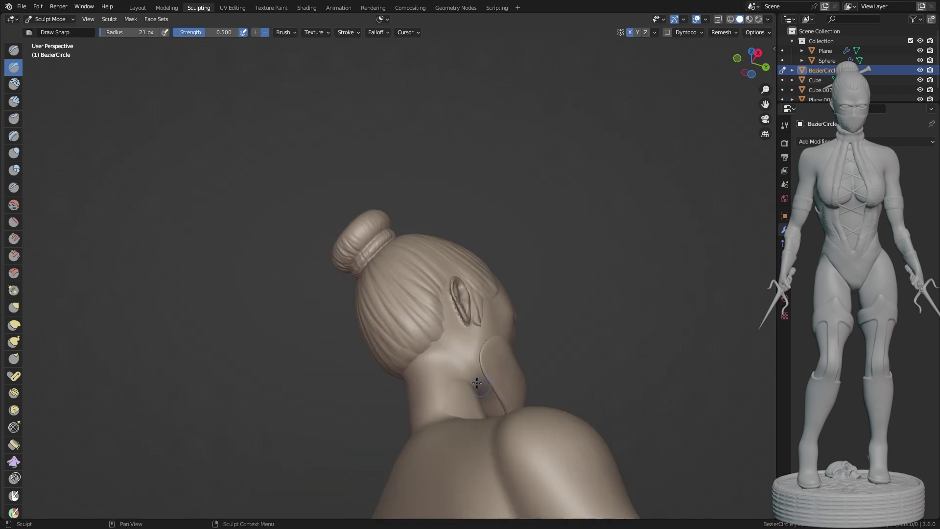
pyautogui.moveTo(375, 260)
pyautogui.mouseDown(button='middle')
pyautogui.moveTo(524, 272)
pyautogui.moveTo(325, 287)
pyautogui.moveTo(385, 411)
pyautogui.moveTo(457, 384)
pyautogui.moveTo(489, 406)
pyautogui.moveTo(497, 426)
pyautogui.moveTo(409, 360)
pyautogui.mouseUp(button='middle')
# Switch to a different sculpt brush and move the view onto the body, Cube.007.
pyautogui.hotkey('shift', 'space')
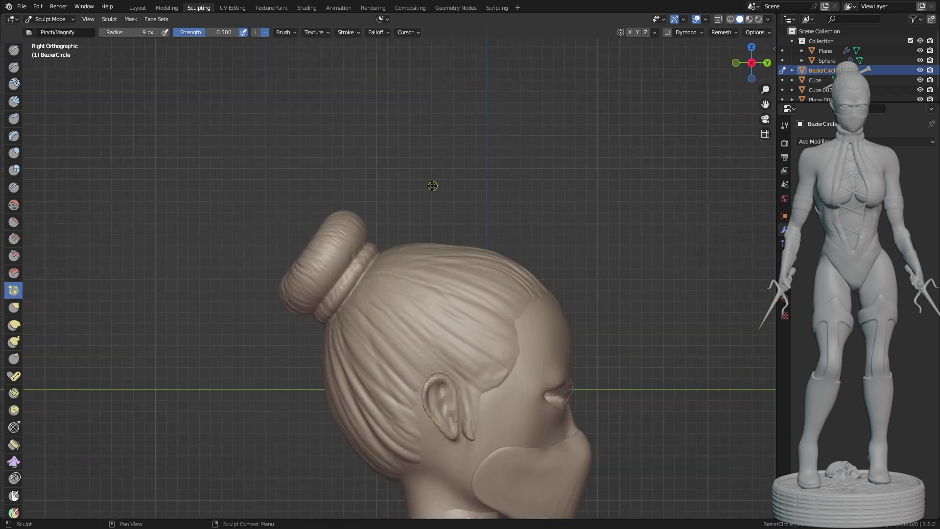
pyautogui.scroll(-6, 346, 445)
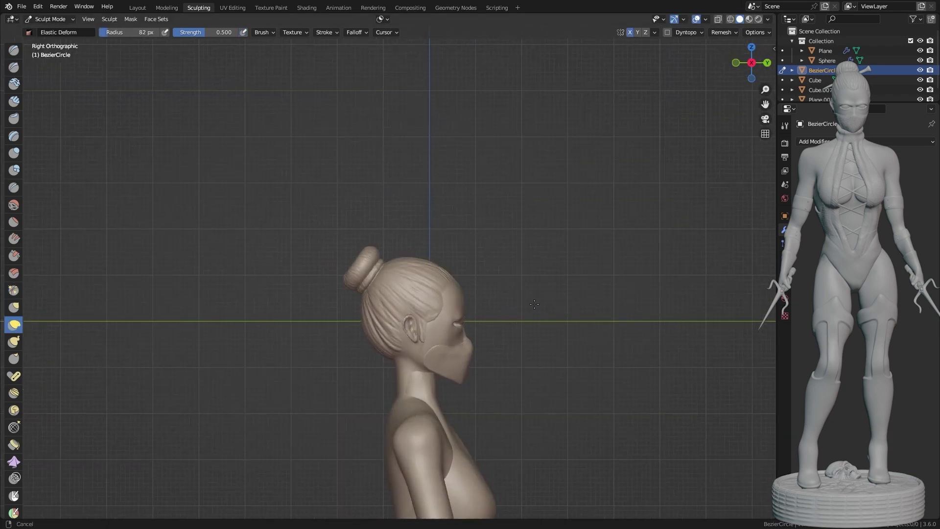
pyautogui.scroll(7, 576, 243)
pyautogui.scroll(-3, 572, 247)
pyautogui.scroll(4, 567, 210)
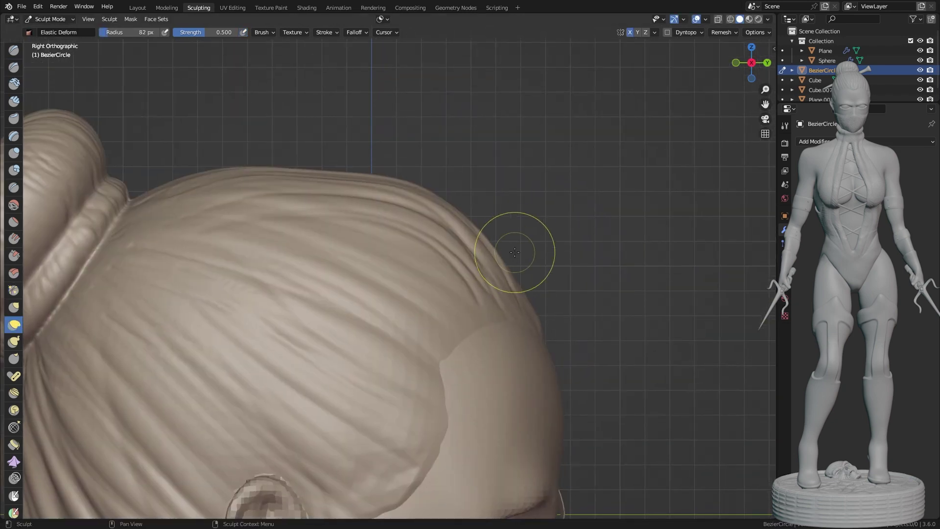
pyautogui.keyDown('shift'); pyautogui.moveTo(515, 252); pyautogui.dragTo(353, 208, button='middle'); pyautogui.keyUp('shift')
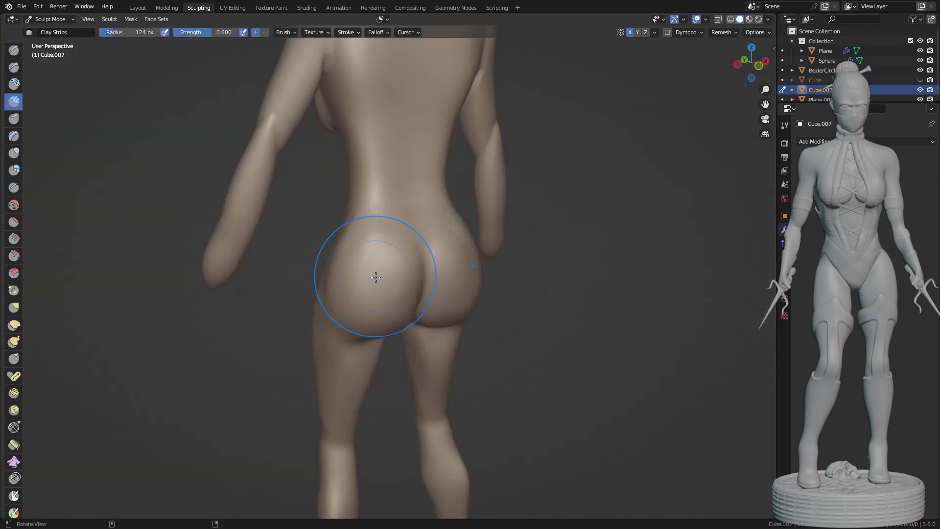
pyautogui.scroll(-4, 375, 277)
pyautogui.scroll(4, 416, 313)
pyautogui.moveTo(375, 277)
pyautogui.mouseDown(button='middle')
pyautogui.moveTo(448, 345)
pyautogui.moveTo(315, 311)
pyautogui.moveTo(459, 351)
pyautogui.moveTo(451, 189)
pyautogui.moveTo(433, 378)
pyautogui.mouseUp(button='middle')
pyautogui.scroll(-2, 342, 346)
pyautogui.scroll(5, 311, 217)
# Try the Draw Sharp and Elastic Deform brushes, then view the figure from behind.
pyautogui.scroll(-2, 433, 378)
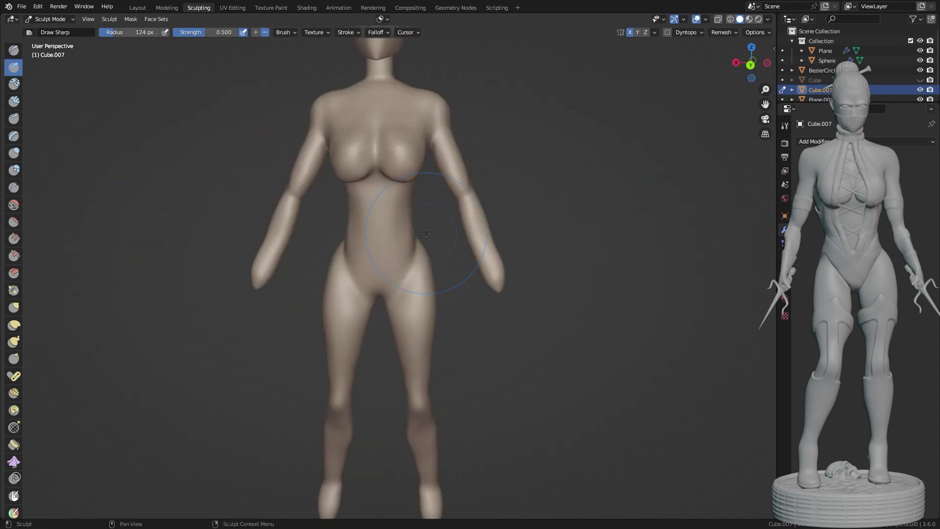
pyautogui.scroll(-1, 479, 247)
pyautogui.scroll(-2, 487, 294)
pyautogui.moveTo(487, 294)
pyautogui.mouseDown(button='middle')
pyautogui.moveTo(465, 274)
pyautogui.moveTo(447, 279)
pyautogui.moveTo(360, 205)
pyautogui.mouseUp(button='middle')
pyautogui.click(14, 67)
pyautogui.click(14, 325)
pyautogui.press('ctrl+KP_1')
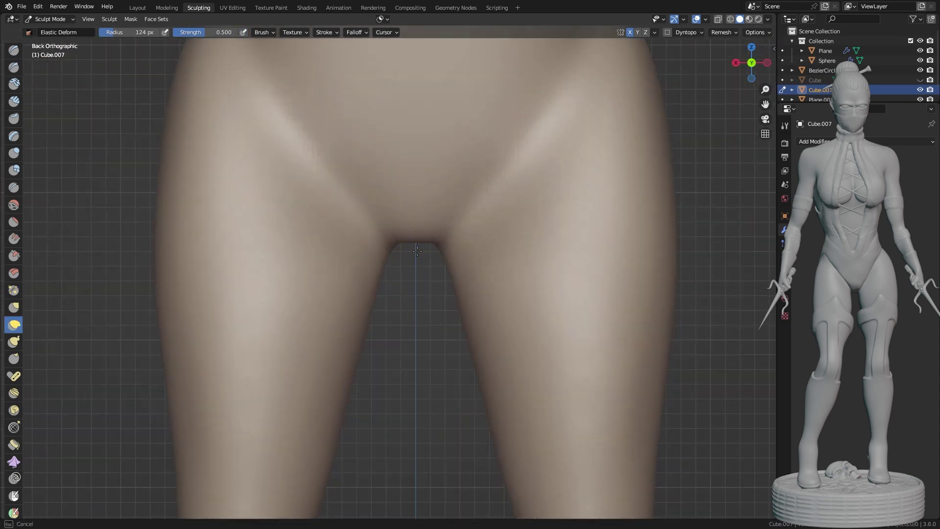
# Work over the upper back, shoulder and arm from side and three-quarter views.
pyautogui.scroll(3, 432, 233)
pyautogui.scroll(-6, 432, 232)
pyautogui.scroll(1, 432, 232)
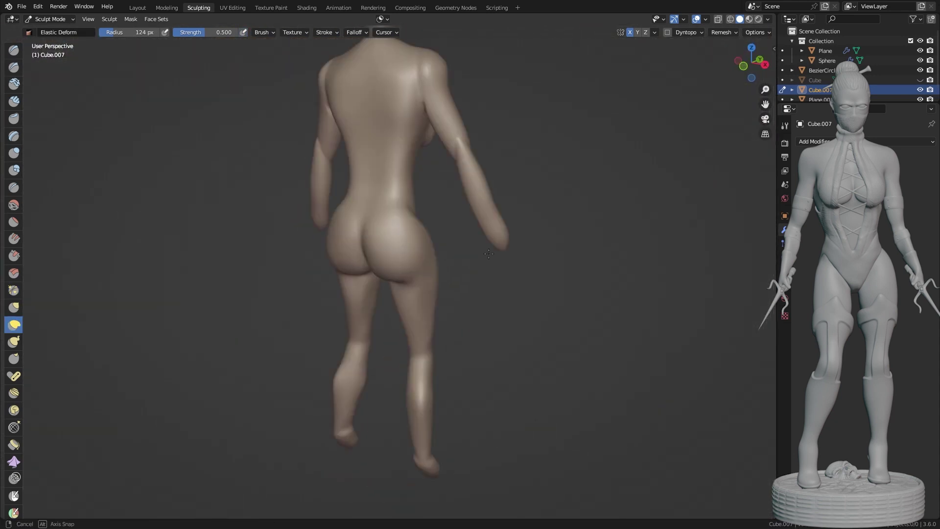
pyautogui.scroll(1, 453, 251)
pyautogui.moveTo(453, 251); pyautogui.dragTo(478, 262, button='middle')
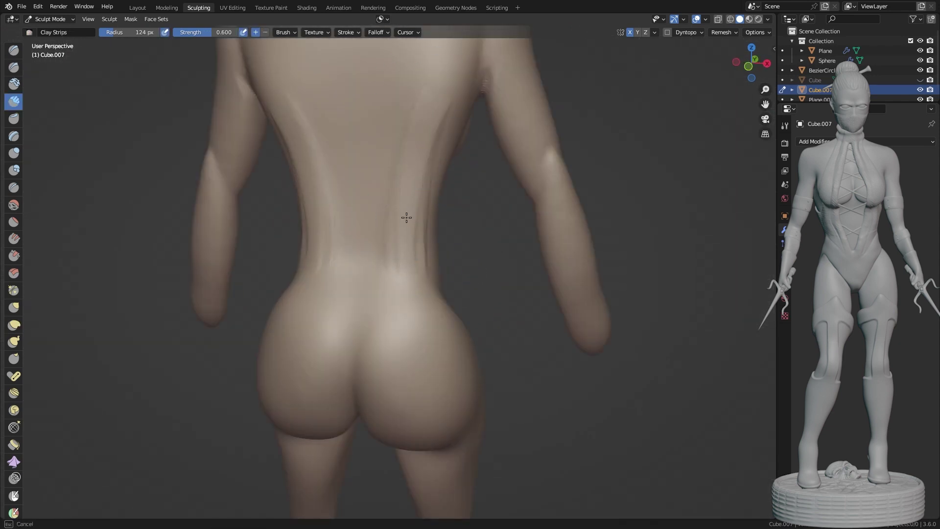
pyautogui.moveTo(406, 217); pyautogui.dragTo(229, 256, button='middle')
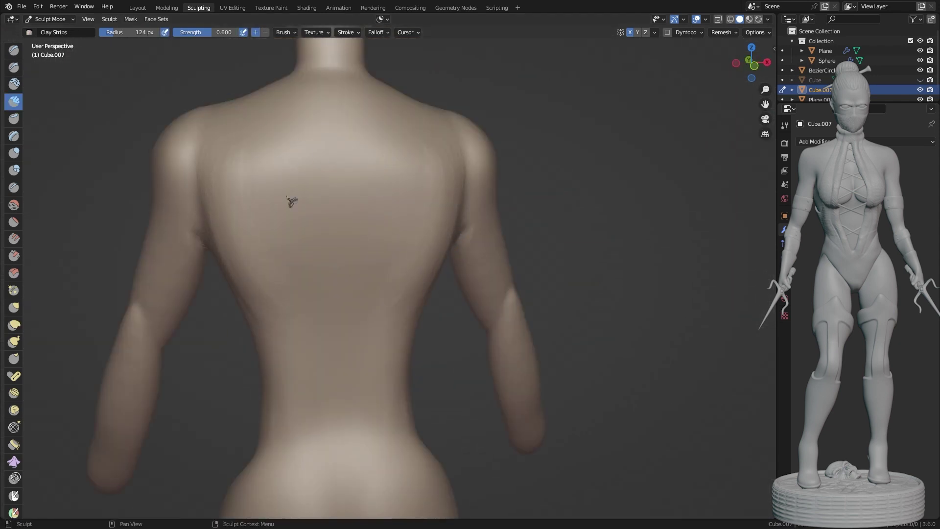
pyautogui.scroll(-2, 291, 201)
pyautogui.scroll(-1, 288, 187)
pyautogui.moveTo(287, 186); pyautogui.dragTo(400, 91, button='middle')
pyautogui.scroll(4, 401, 90)
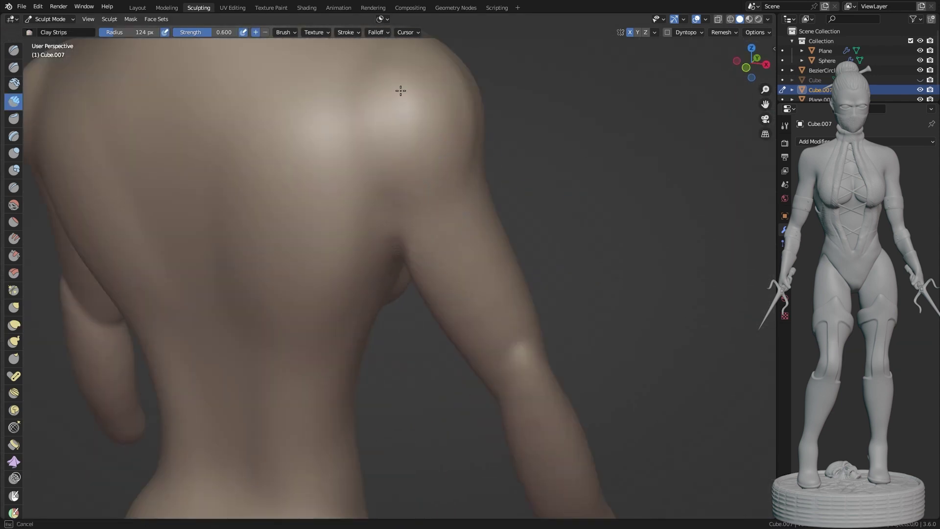
pyautogui.scroll(-3, 401, 90)
pyautogui.scroll(1, 361, 172)
pyautogui.moveTo(392, 210)
pyautogui.mouseDown(button='middle')
pyautogui.moveTo(361, 172)
pyautogui.moveTo(264, 247)
pyautogui.mouseUp(button='middle')
pyautogui.scroll(3, 264, 246)
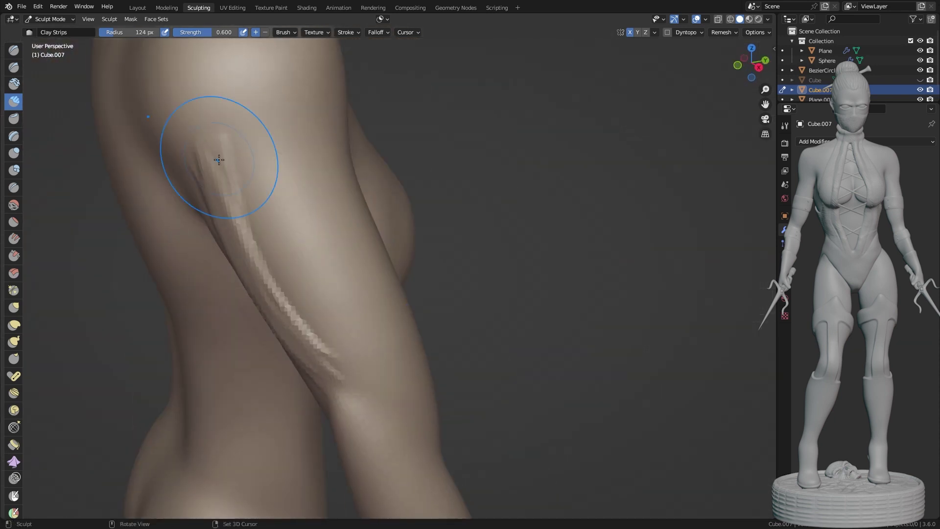
# Continue shaping around the back and shoulder down to a close view of the arm.
pyautogui.moveTo(219, 159); pyautogui.dragTo(342, 284, button='middle')
pyautogui.scroll(2, 512, 290)
pyautogui.scroll(-3, 511, 290)
pyautogui.scroll(3, 547, 229)
pyautogui.moveTo(512, 290); pyautogui.dragTo(547, 229, button='middle')
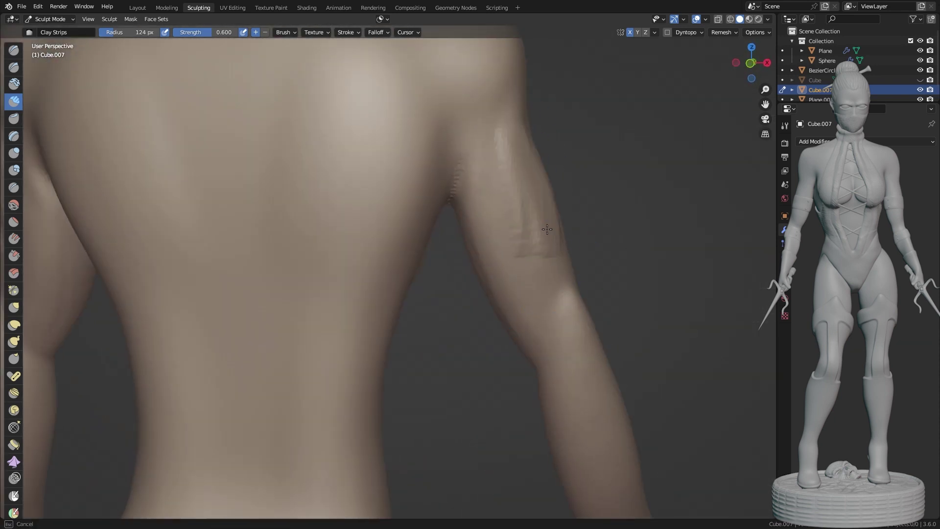
pyautogui.scroll(-2, 547, 229)
pyautogui.scroll(3, 602, 168)
pyautogui.scroll(-2, 602, 168)
pyautogui.scroll(2, 361, 311)
pyautogui.moveTo(602, 168)
pyautogui.mouseDown(button='middle')
pyautogui.moveTo(361, 311)
pyautogui.moveTo(174, 357)
pyautogui.mouseUp(button='middle')
pyautogui.scroll(-3, 363, 329)
pyautogui.scroll(2, 174, 357)
pyautogui.scroll(1, 228, 350)
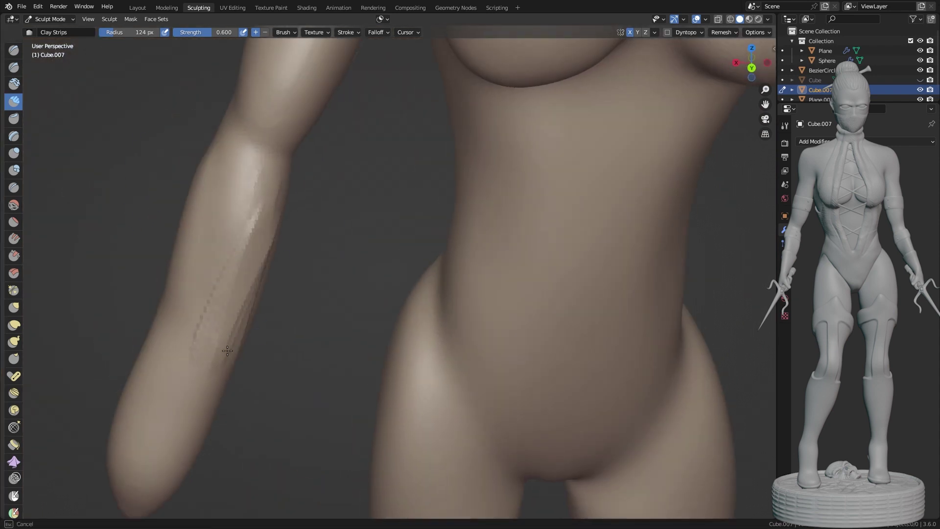
pyautogui.scroll(-1, 186, 336)
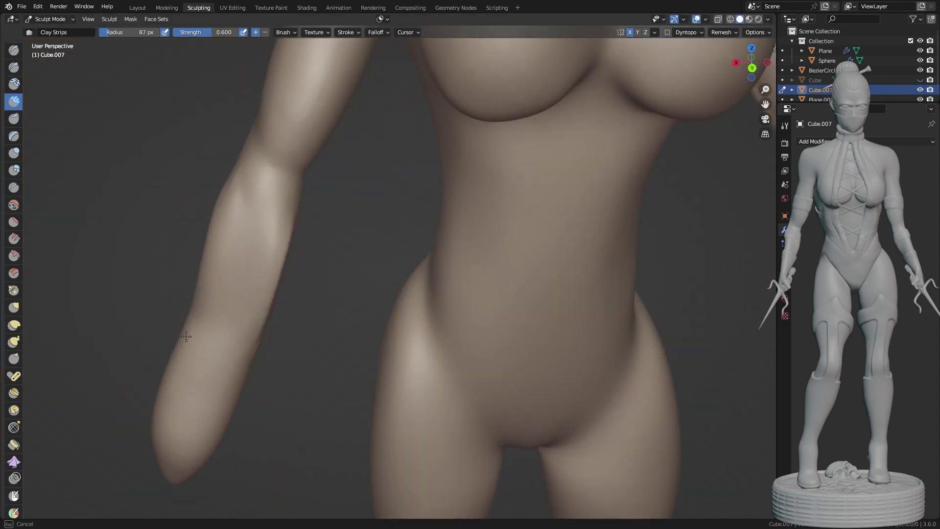
pyautogui.scroll(-2, 175, 420)
# Pick the Elastic Deform brush and bring the hip and leg into view.
pyautogui.click(13, 325)
pyautogui.moveTo(342, 343)
pyautogui.mouseDown(button='middle')
pyautogui.moveTo(525, 393)
pyautogui.moveTo(571, 303)
pyautogui.moveTo(540, 378)
pyautogui.mouseUp(button='middle')
pyautogui.scroll(2, 526, 394)
pyautogui.scroll(-2, 526, 394)
# Bend the lower leg and foot downward with an enlarged Elastic Deform brush.
pyautogui.moveTo(585, 444); pyautogui.dragTo(529, 332, button='middle')
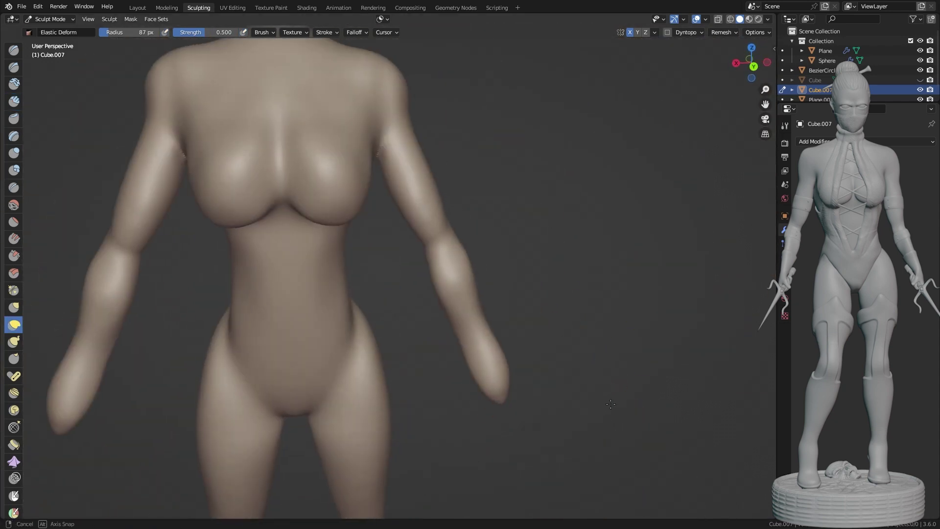
pyautogui.scroll(2, 530, 332)
pyautogui.moveTo(541, 437)
pyautogui.mouseDown(button='middle')
pyautogui.moveTo(451, 377)
pyautogui.moveTo(482, 367)
pyautogui.moveTo(476, 350)
pyautogui.moveTo(640, 397)
pyautogui.mouseUp(button='middle')
pyautogui.scroll(-3, 476, 350)
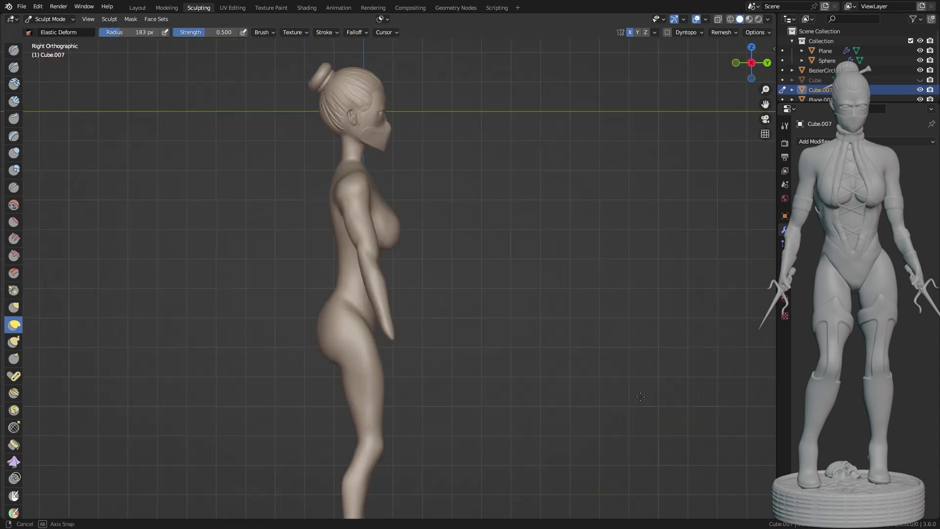
pyautogui.scroll(-2, 552, 289)
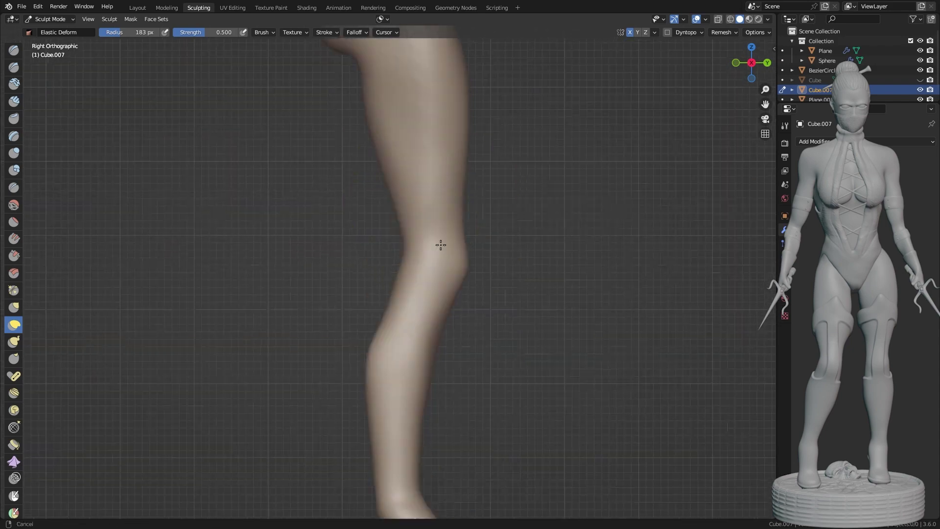
pyautogui.moveTo(458, 266); pyautogui.dragTo(472, 398)
pyautogui.press('f')
pyautogui.click(528, 284)
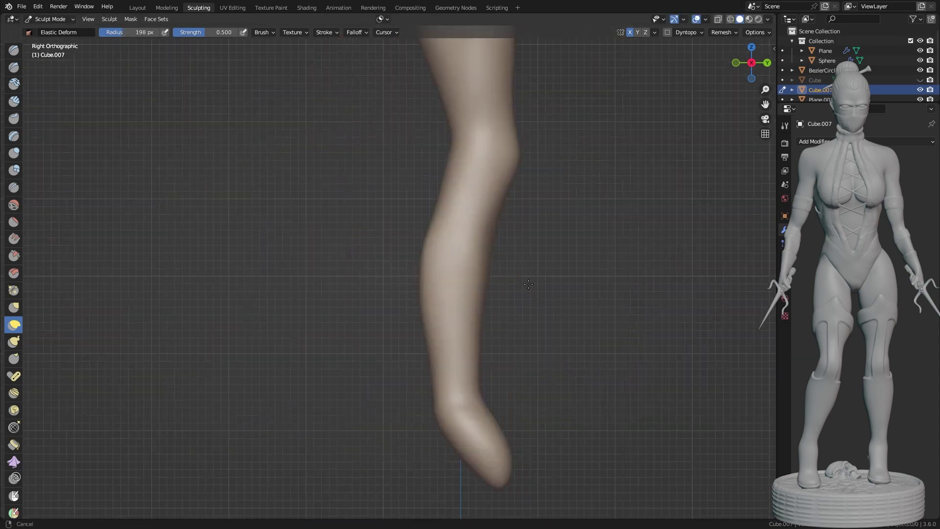
pyautogui.moveTo(528, 284)
pyautogui.mouseDown()
pyautogui.moveTo(464, 288)
pyautogui.moveTo(472, 250)
pyautogui.moveTo(503, 213)
pyautogui.mouseUp()
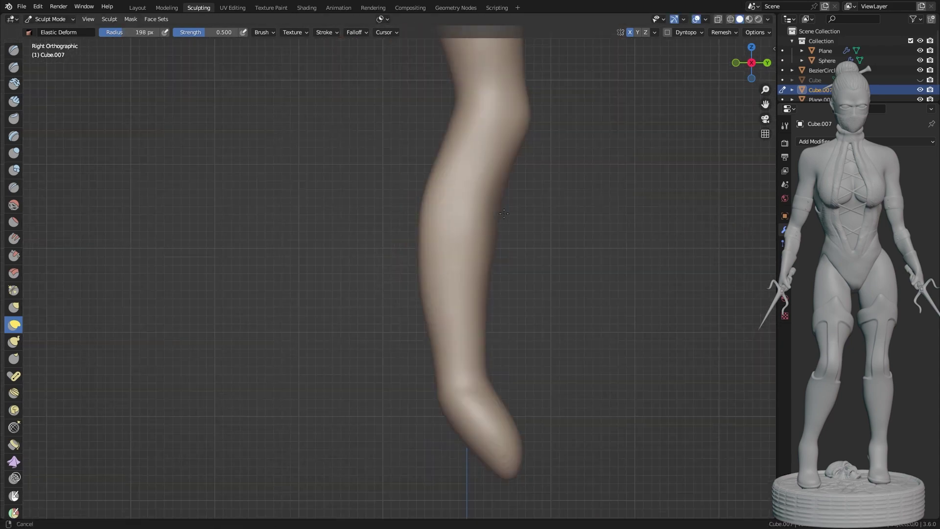
pyautogui.moveTo(550, 400)
pyautogui.mouseDown()
pyautogui.moveTo(457, 237)
pyautogui.moveTo(481, 309)
pyautogui.mouseUp()
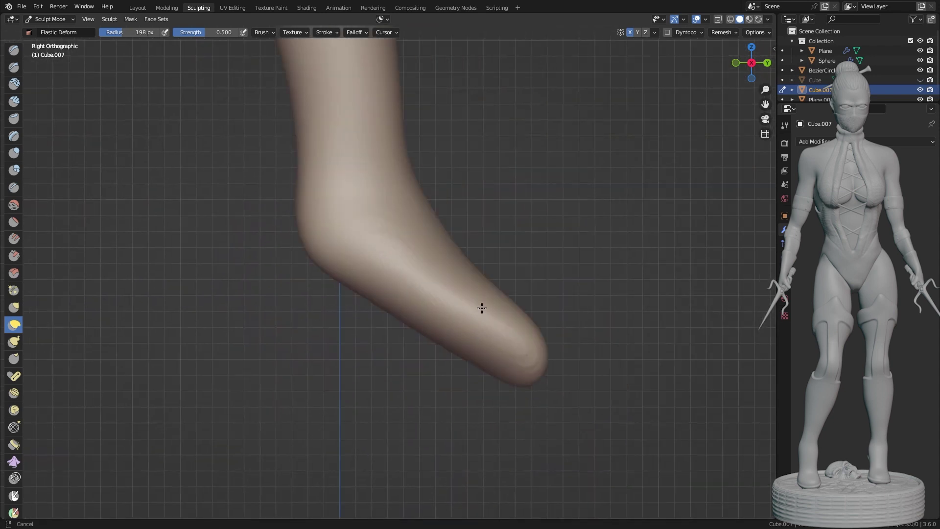
pyautogui.moveTo(481, 308); pyautogui.dragTo(489, 383, button='middle')
# Shrink the brush and inspect the foot from the front, behind and under the heel.
pyautogui.click(445, 422)
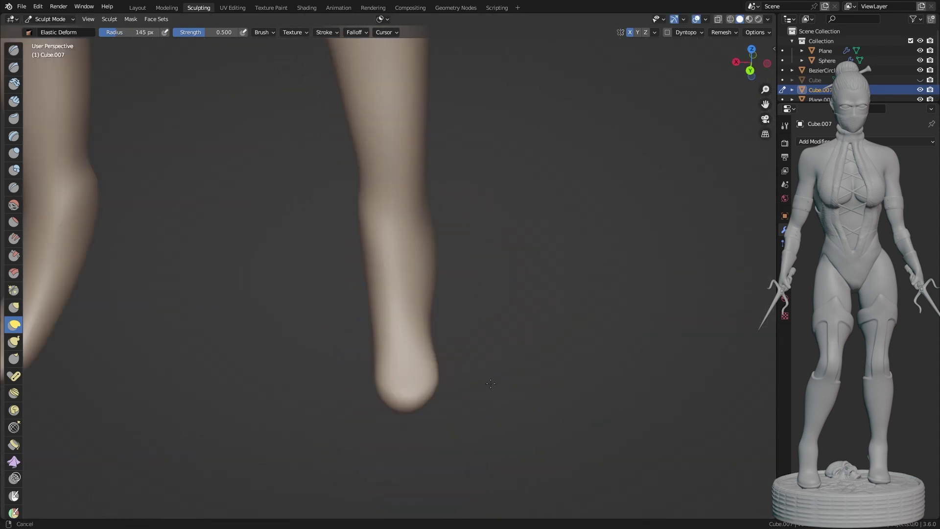
pyautogui.moveTo(445, 422)
pyautogui.mouseDown(button='middle')
pyautogui.moveTo(304, 210)
pyautogui.moveTo(413, 159)
pyautogui.moveTo(457, 126)
pyautogui.moveTo(491, 377)
pyautogui.moveTo(507, 260)
pyautogui.mouseUp(button='middle')
pyautogui.moveTo(557, 366)
pyautogui.mouseDown(button='middle')
pyautogui.moveTo(462, 398)
pyautogui.moveTo(404, 160)
pyautogui.moveTo(462, 269)
pyautogui.moveTo(414, 314)
pyautogui.moveTo(457, 80)
pyautogui.moveTo(430, 441)
pyautogui.mouseUp(button='middle')
pyautogui.moveTo(282, 450)
pyautogui.mouseDown(button='middle')
pyautogui.moveTo(252, 422)
pyautogui.moveTo(399, 310)
pyautogui.moveTo(342, 411)
pyautogui.moveTo(356, 176)
pyautogui.moveTo(499, 179)
pyautogui.moveTo(449, 179)
pyautogui.moveTo(376, 122)
pyautogui.moveTo(392, 220)
pyautogui.moveTo(443, 297)
pyautogui.moveTo(466, 235)
pyautogui.moveTo(399, 273)
pyautogui.mouseUp(button='middle')
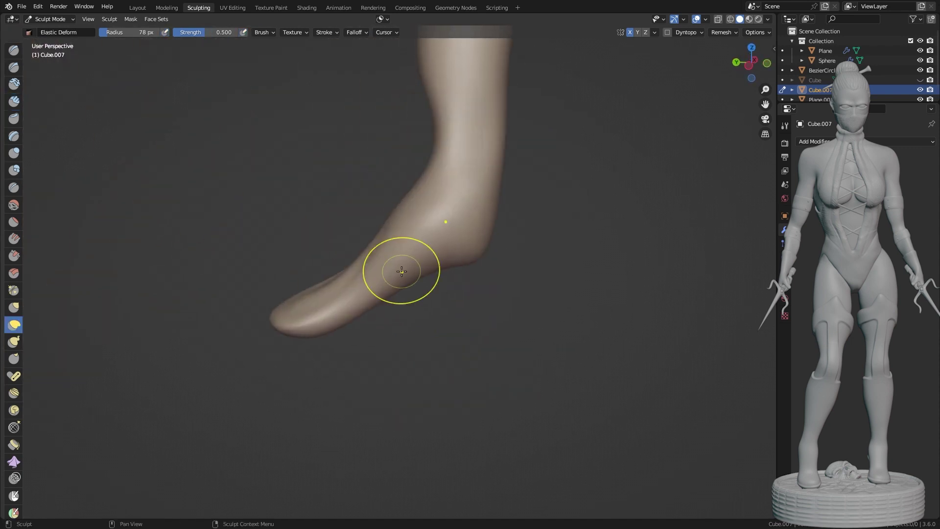
pyautogui.press('KP_3')
pyautogui.moveTo(282, 334)
pyautogui.keyDown('shift'); pyautogui.mouseDown(button='middle')
pyautogui.moveTo(489, 285)
pyautogui.moveTo(560, 338)
pyautogui.moveTo(612, 346)
pyautogui.moveTo(355, 469)
pyautogui.moveTo(397, 231)
pyautogui.moveTo(460, 294)
pyautogui.moveTo(483, 361)
pyautogui.mouseUp(button='middle'); pyautogui.keyUp('shift')
# Build up clay along the side of the leg and foot with Clay Strips.
pyautogui.press('c')
pyautogui.moveTo(470, 274); pyautogui.dragTo(471, 364)
pyautogui.moveTo(471, 364)
pyautogui.mouseDown(button='middle')
pyautogui.moveTo(447, 411)
pyautogui.moveTo(368, 412)
pyautogui.mouseUp(button='middle')
pyautogui.scroll(-3, 392, 392)
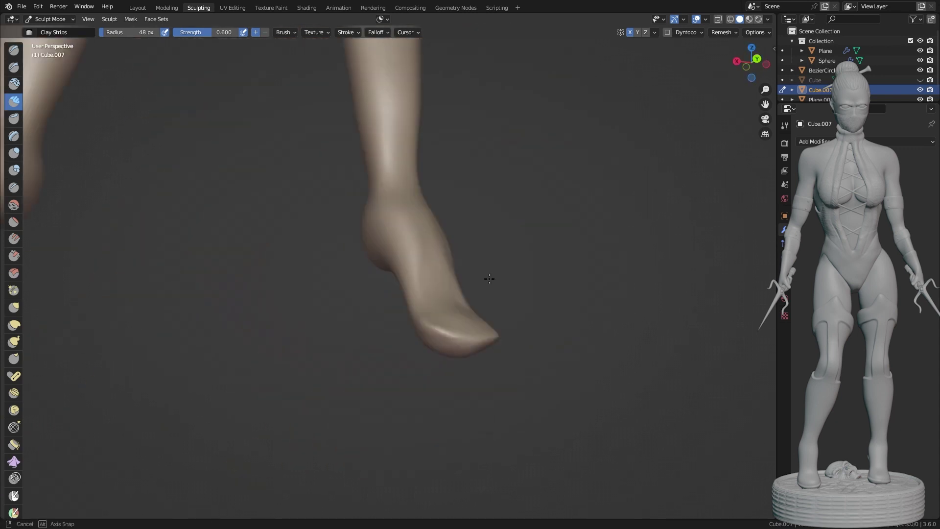
pyautogui.scroll(3, 487, 286)
pyautogui.moveTo(487, 287); pyautogui.dragTo(494, 284, button='middle')
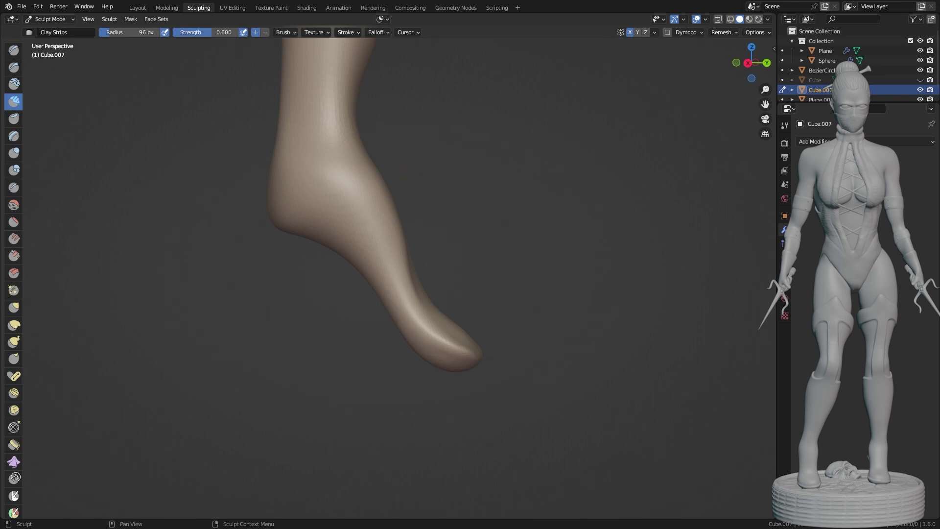
pyautogui.scroll(-4, 472, 403)
pyautogui.moveTo(472, 403)
pyautogui.keyDown('shift'); pyautogui.mouseDown(button='middle')
pyautogui.moveTo(465, 331)
pyautogui.moveTo(512, 401)
pyautogui.moveTo(480, 124)
pyautogui.mouseUp(button='middle'); pyautogui.keyUp('shift')
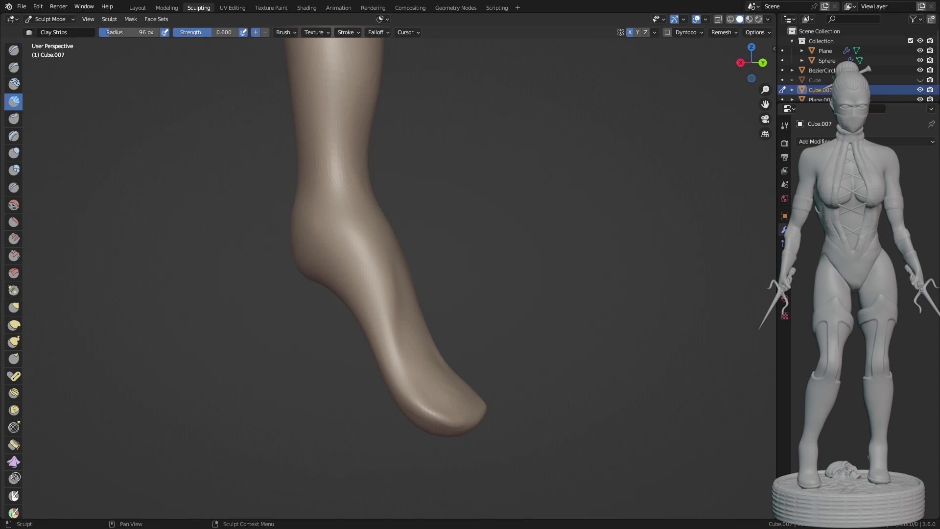
# From the side view, stretch the toe with Elastic Deform, then undo the stretch.
pyautogui.press('KP_3')
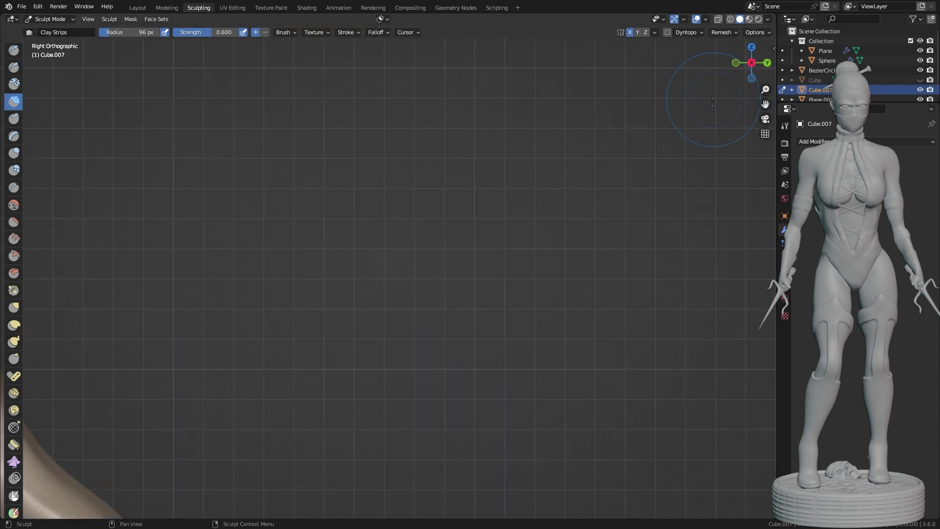
pyautogui.scroll(-5, 444, 335)
pyautogui.click(14, 325)
pyautogui.scroll(6, 444, 334)
pyautogui.moveTo(444, 335); pyautogui.dragTo(401, 221)
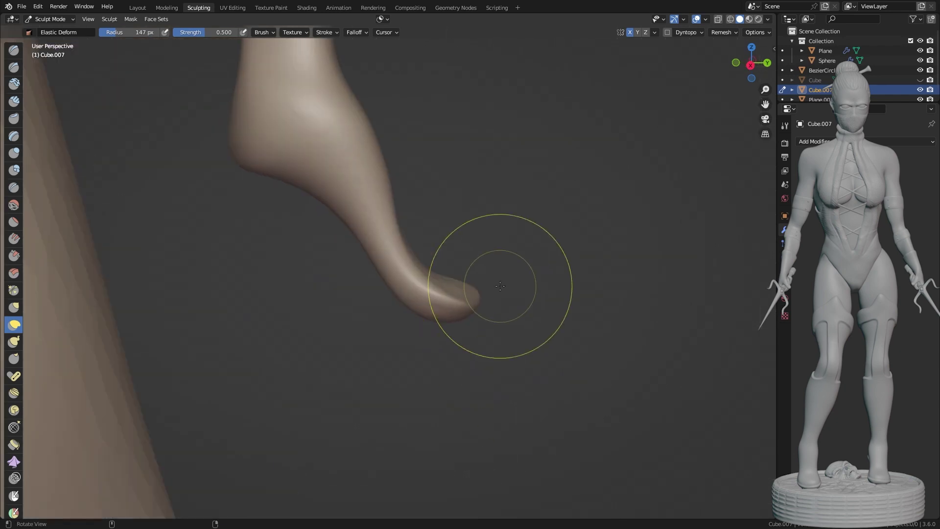
pyautogui.hotkey('ctrl', 'z')
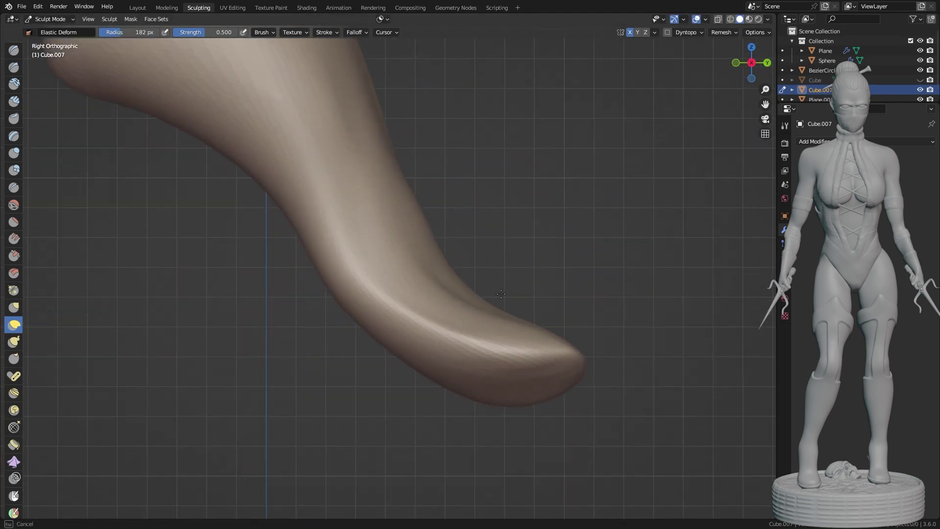
pyautogui.hotkey('ctrl', 'z')
pyautogui.hotkey('ctrl', 'z')
# Zoom in on the ankle and orbit behind the lower legs to the heel, swapping brushes.
pyautogui.moveTo(399, 220)
pyautogui.keyDown('ctrl'); pyautogui.mouseDown(button='middle')
pyautogui.moveTo(493, 137)
pyautogui.moveTo(460, 343)
pyautogui.moveTo(430, 283)
pyautogui.moveTo(414, 201)
pyautogui.moveTo(341, 361)
pyautogui.moveTo(373, 280)
pyautogui.moveTo(416, 413)
pyautogui.moveTo(546, 329)
pyautogui.moveTo(563, 279)
pyautogui.moveTo(415, 269)
pyautogui.moveTo(507, 327)
pyautogui.moveTo(342, 269)
pyautogui.moveTo(290, 220)
pyautogui.mouseUp(button='middle'); pyautogui.keyUp('ctrl')
pyautogui.moveTo(374, 160)
pyautogui.mouseDown(button='middle')
pyautogui.moveTo(479, 309)
pyautogui.moveTo(531, 231)
pyautogui.moveTo(388, 319)
pyautogui.moveTo(343, 294)
pyautogui.moveTo(295, 290)
pyautogui.moveTo(457, 304)
pyautogui.moveTo(457, 278)
pyautogui.moveTo(488, 367)
pyautogui.moveTo(395, 184)
pyautogui.moveTo(420, 223)
pyautogui.moveTo(325, 248)
pyautogui.moveTo(419, 243)
pyautogui.mouseUp(button='middle')
pyautogui.hotkey('shift', 'x')
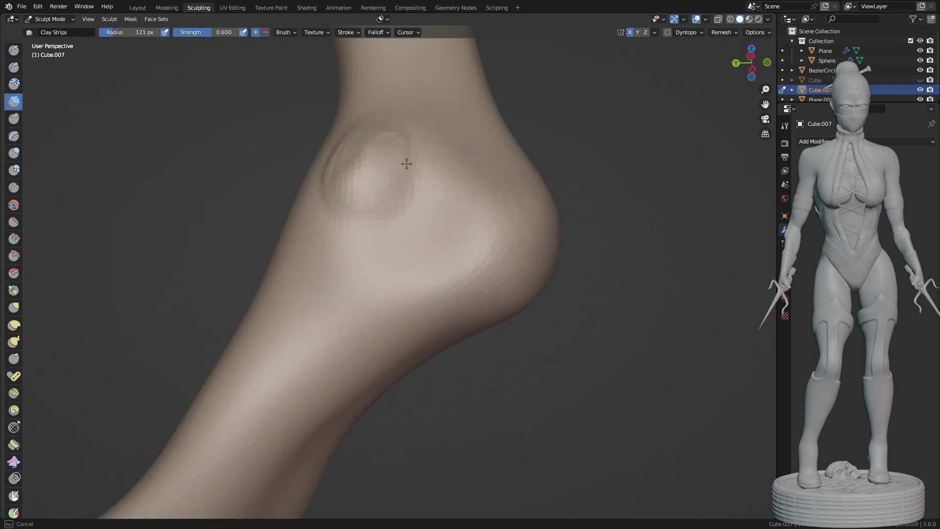
pyautogui.moveTo(406, 163)
pyautogui.mouseDown(button='middle')
pyautogui.moveTo(470, 189)
pyautogui.moveTo(504, 275)
pyautogui.moveTo(404, 157)
pyautogui.moveTo(477, 283)
pyautogui.moveTo(398, 350)
pyautogui.moveTo(379, 232)
pyautogui.moveTo(490, 423)
pyautogui.mouseUp(button='middle')
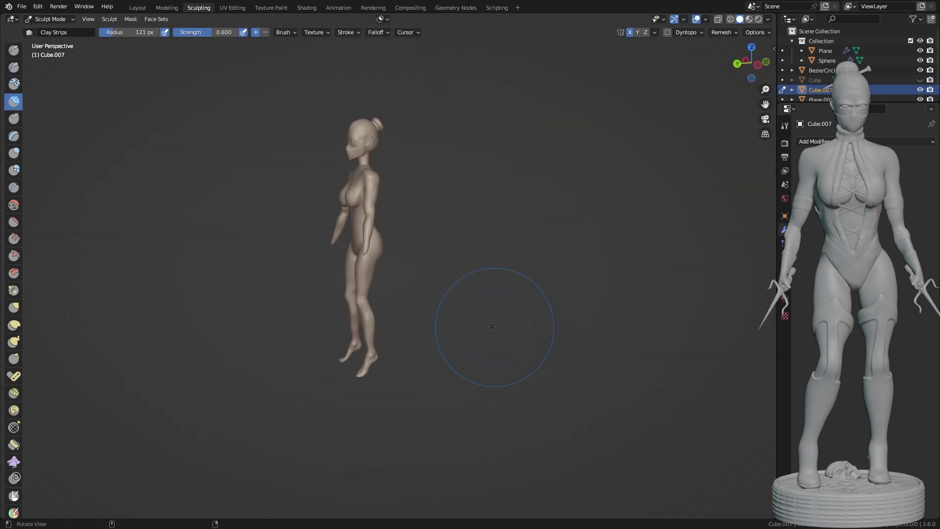
pyautogui.scroll(5, 492, 326)
pyautogui.scroll(3, 441, 342)
pyautogui.moveTo(399, 273); pyautogui.dragTo(401, 276, button='middle')
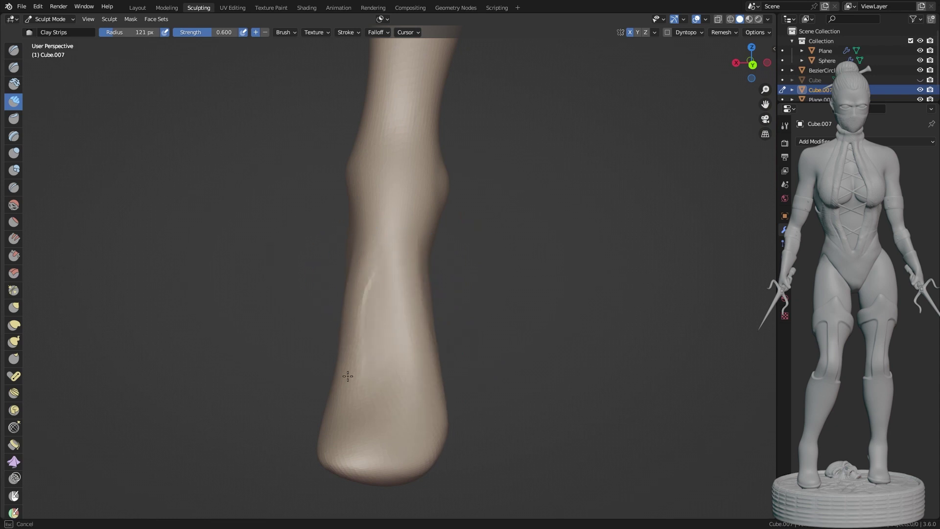
pyautogui.moveTo(347, 376)
pyautogui.mouseDown(button='middle')
pyautogui.moveTo(419, 336)
pyautogui.moveTo(560, 314)
pyautogui.mouseUp(button='middle')
# Shrink the sculpting brush while viewing the heel.
pyautogui.scroll(-4, 560, 315)
pyautogui.scroll(4, 445, 360)
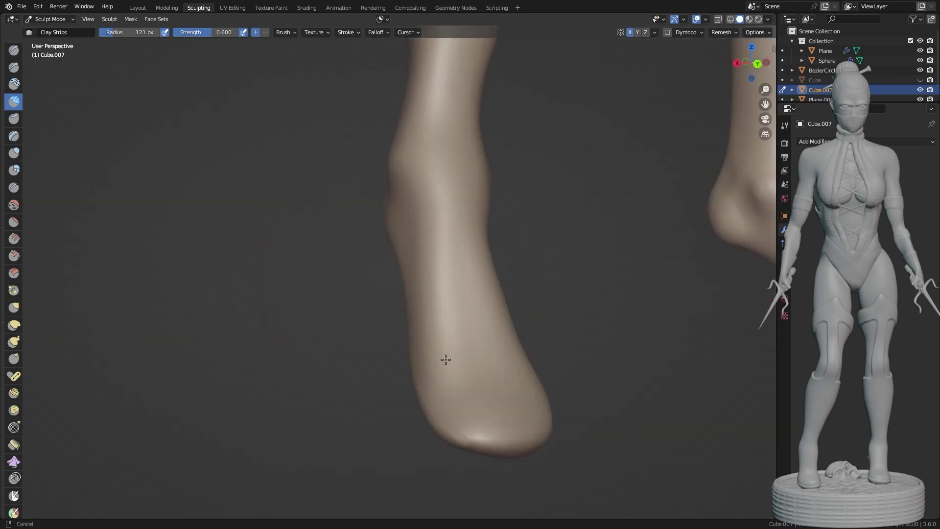
pyautogui.moveTo(446, 360)
pyautogui.mouseDown(button='middle')
pyautogui.moveTo(431, 343)
pyautogui.moveTo(384, 422)
pyautogui.moveTo(478, 105)
pyautogui.moveTo(419, 329)
pyautogui.mouseUp(button='middle')
pyautogui.press('f')
pyautogui.click(421, 245)
pyautogui.scroll(-4, 477, 342)
# Select Elastic Deform and bring the foot into a front view.
pyautogui.click(14, 324)
pyautogui.scroll(4, 494, 325)
pyautogui.moveTo(494, 325)
pyautogui.mouseDown(button='middle')
pyautogui.moveTo(457, 189)
pyautogui.moveTo(481, 315)
pyautogui.moveTo(470, 245)
pyautogui.mouseUp(button='middle')
pyautogui.scroll(-3, 470, 245)
pyautogui.scroll(6, 476, 102)
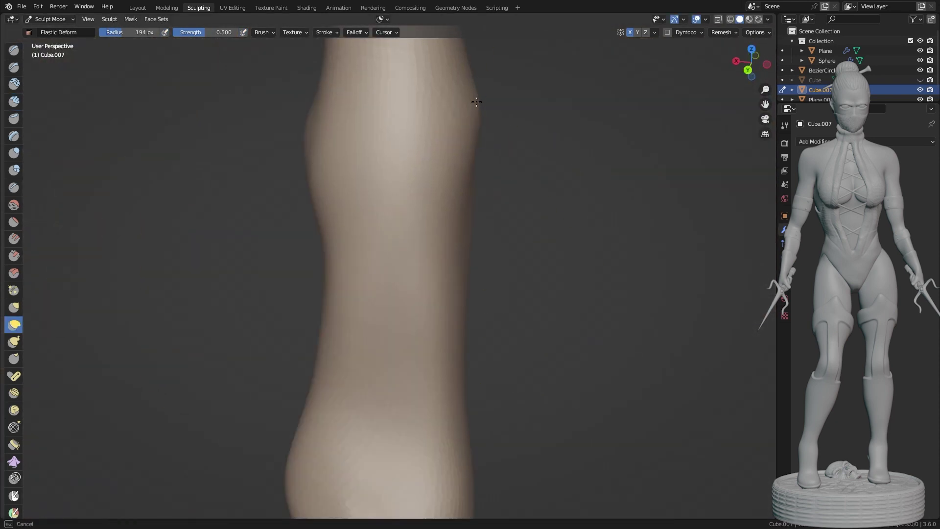
pyautogui.moveTo(476, 102); pyautogui.dragTo(489, 220, button='middle')
pyautogui.scroll(-5, 498, 332)
pyautogui.moveTo(537, 354)
pyautogui.mouseDown(button='middle')
pyautogui.moveTo(490, 343)
pyautogui.moveTo(450, 313)
pyautogui.mouseUp(button='middle')
pyautogui.scroll(5, 451, 314)
pyautogui.scroll(-2, 436, 289)
pyautogui.scroll(4, 436, 289)
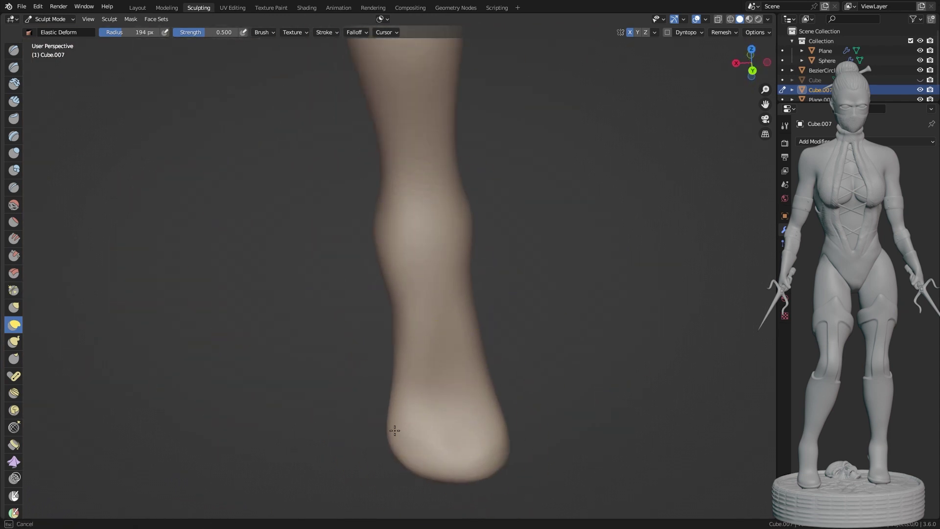
pyautogui.scroll(-3, 436, 346)
# Build up the foot with Clay Strips strokes using a smaller brush.
pyautogui.press('c')
pyautogui.scroll(3, 436, 346)
pyautogui.moveTo(475, 357); pyautogui.dragTo(430, 444)
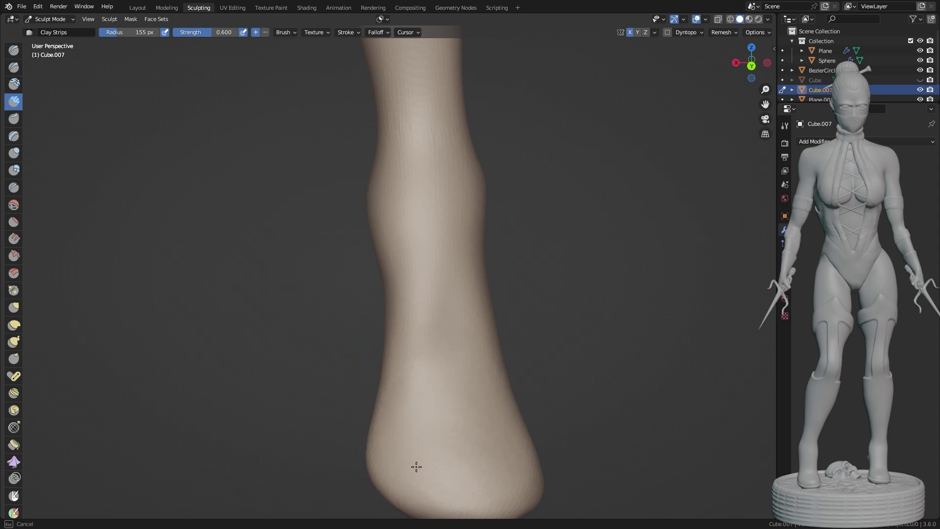
pyautogui.moveTo(416, 466)
pyautogui.mouseDown(button='middle')
pyautogui.moveTo(460, 297)
pyautogui.moveTo(516, 303)
pyautogui.mouseUp(button='middle')
pyautogui.scroll(-3, 399, 312)
pyautogui.scroll(3, 529, 269)
# Stretch the toe into a pointed tip with Elastic Deform, brush radius 150 px.
pyautogui.press('e')
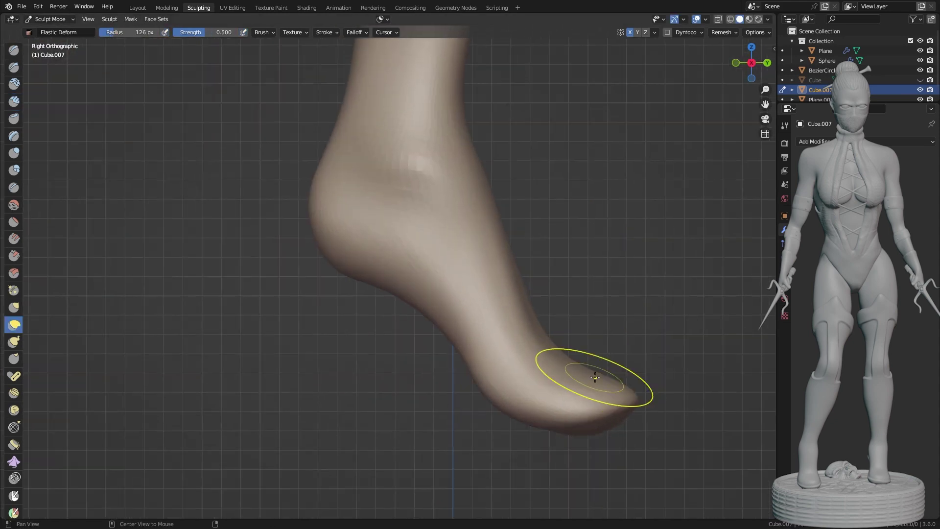
pyautogui.moveTo(594, 378)
pyautogui.mouseDown(button='middle')
pyautogui.moveTo(304, 399)
pyautogui.moveTo(510, 233)
pyautogui.moveTo(453, 283)
pyautogui.moveTo(418, 372)
pyautogui.moveTo(483, 357)
pyautogui.moveTo(374, 336)
pyautogui.moveTo(409, 191)
pyautogui.moveTo(399, 226)
pyautogui.moveTo(378, 213)
pyautogui.moveTo(405, 310)
pyautogui.moveTo(384, 298)
pyautogui.moveTo(373, 251)
pyautogui.mouseUp(button='middle')
pyautogui.press('c')
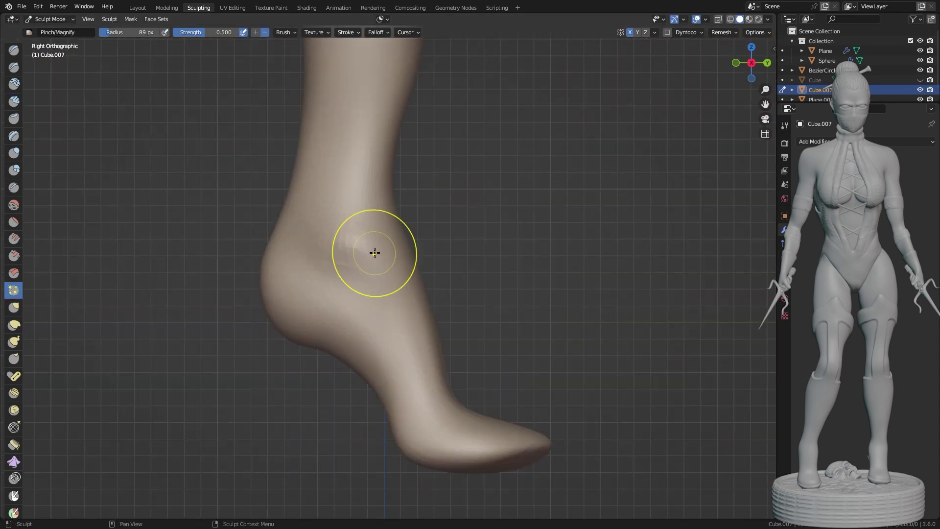
pyautogui.hotkey('shift', 'space')
pyautogui.press('f')
pyautogui.click(311, 157)
pyautogui.scroll(-4, 311, 158)
pyautogui.scroll(5, 327, 188)
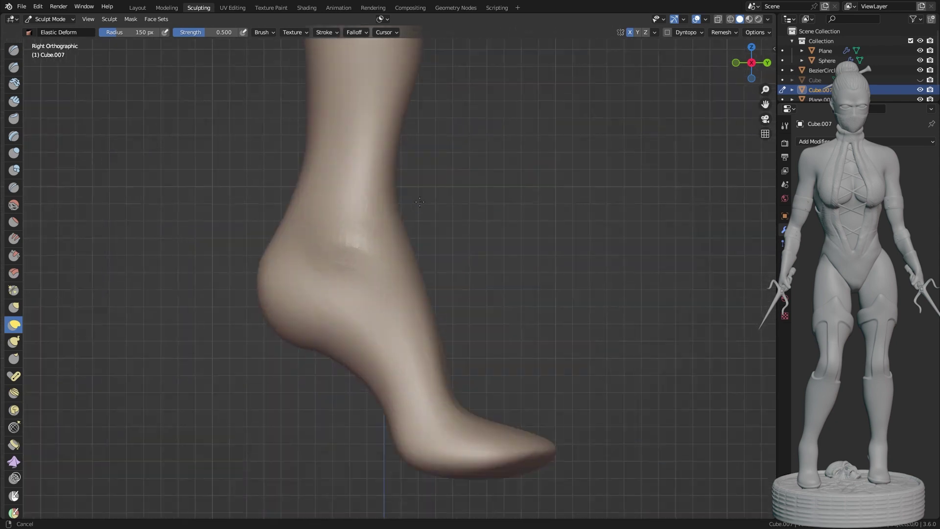
pyautogui.scroll(4, 326, 189)
pyautogui.scroll(-3, 469, 252)
pyautogui.scroll(-5, 469, 252)
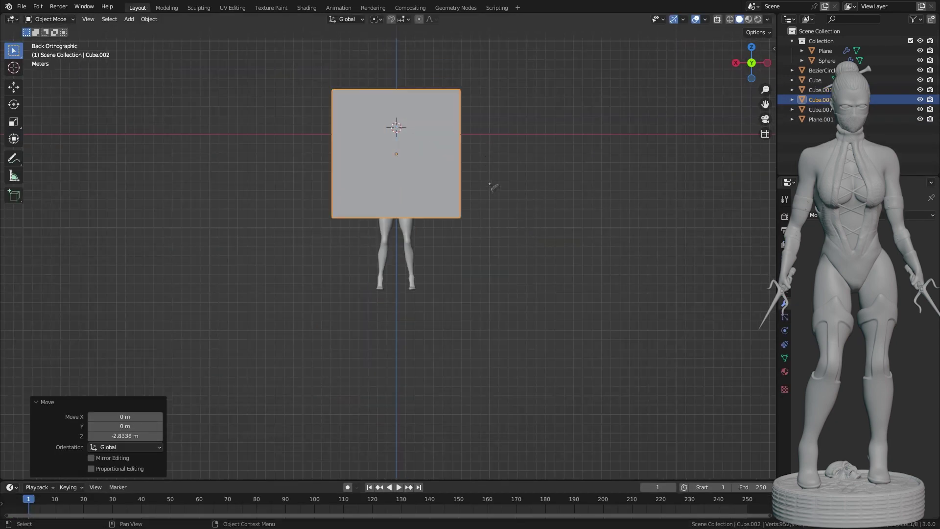
# Delete the stray cube, hide the other legs and enter Sculpt Mode on the legs copy.
pyautogui.rightClick(346, 166)
pyautogui.click(386, 194)
pyautogui.click(451, 294)
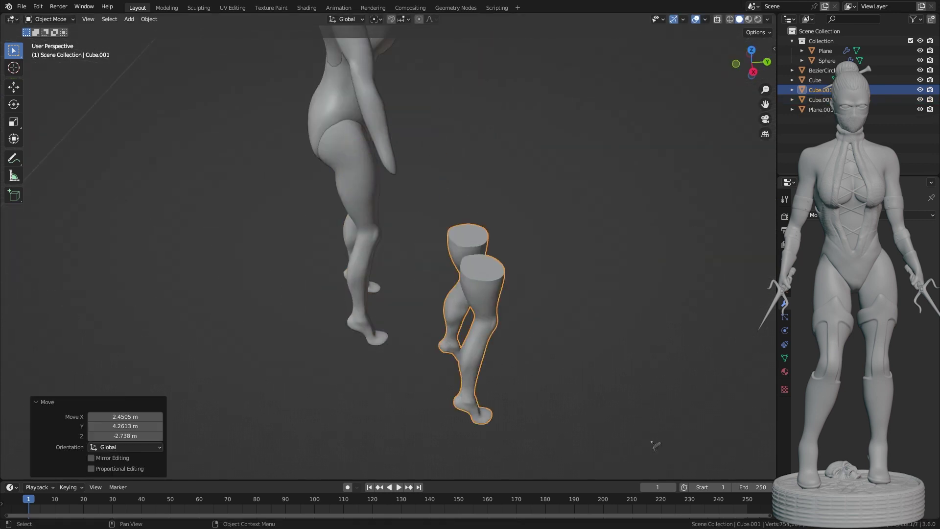
pyautogui.press('g')
pyautogui.click(554, 337)
pyautogui.click(920, 80)
pyautogui.click(198, 7)
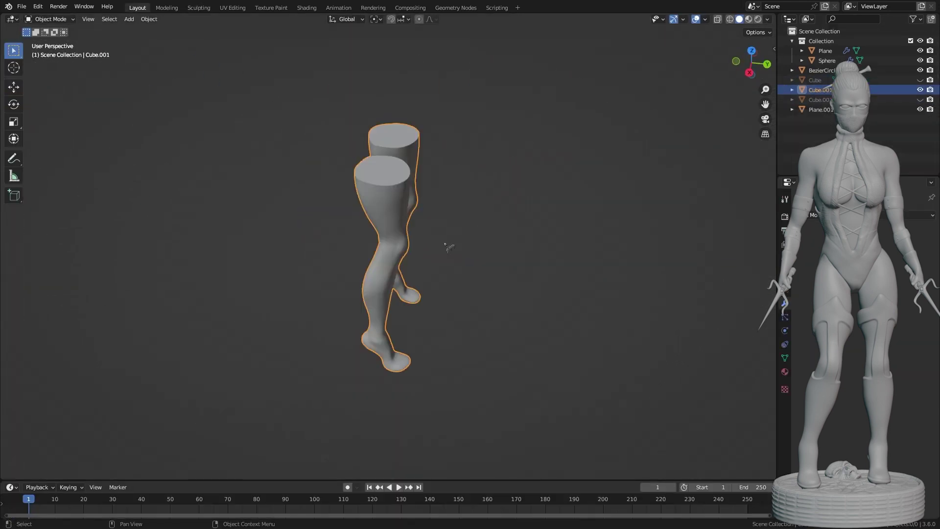
# Sculpt a boot-top band across the thighs of the legs copy.
pyautogui.moveTo(507, 347); pyautogui.dragTo(455, 304, button='middle')
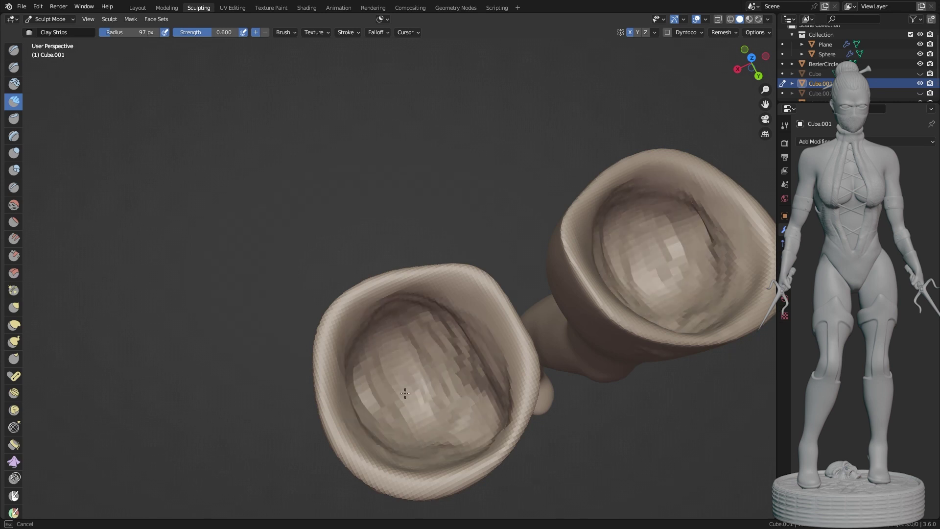
pyautogui.moveTo(409, 352)
pyautogui.mouseDown(button='middle')
pyautogui.moveTo(441, 280)
pyautogui.moveTo(470, 387)
pyautogui.mouseUp(button='middle')
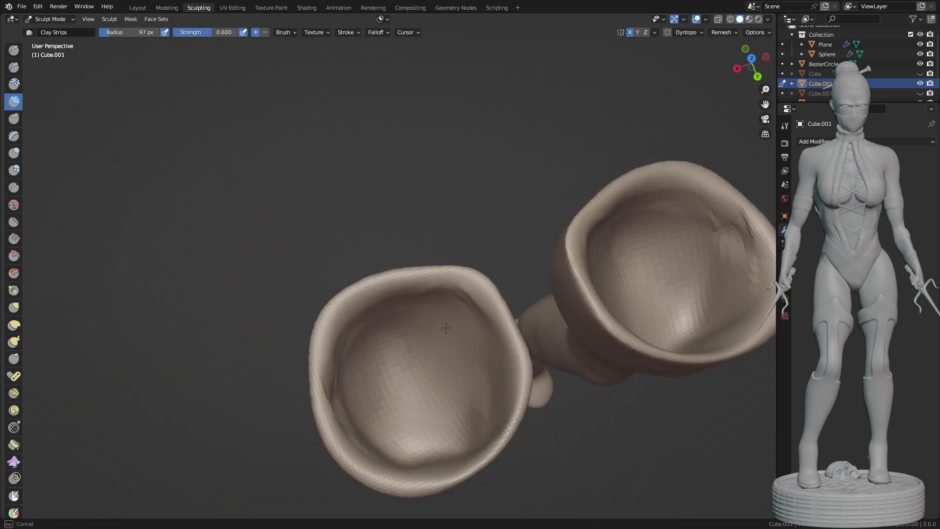
pyautogui.moveTo(446, 328); pyautogui.dragTo(446, 414, button='middle')
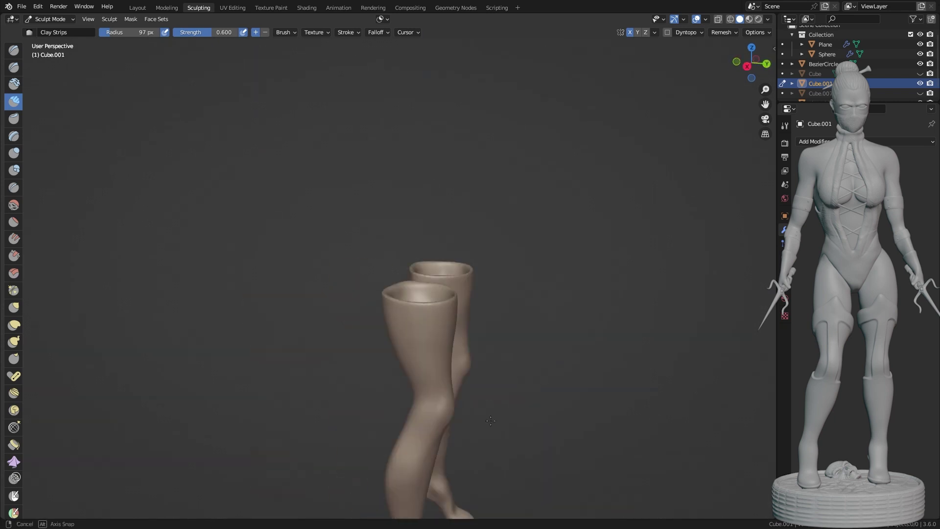
pyautogui.moveTo(430, 482)
pyautogui.mouseDown(button='middle')
pyautogui.moveTo(557, 314)
pyautogui.moveTo(489, 313)
pyautogui.mouseUp(button='middle')
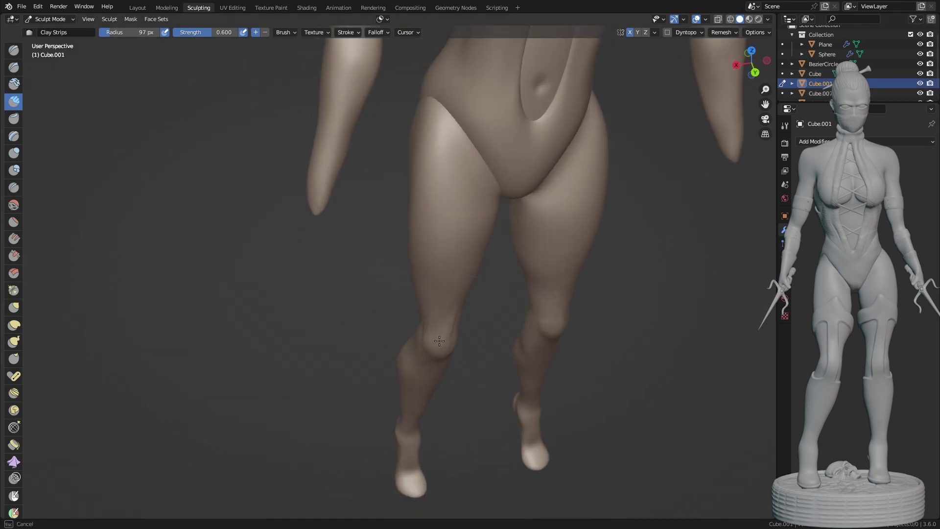
pyautogui.moveTo(431, 255); pyautogui.dragTo(489, 259)
pyautogui.moveTo(556, 384); pyautogui.dragTo(514, 357, button='middle')
pyautogui.moveTo(514, 357); pyautogui.dragTo(504, 206)
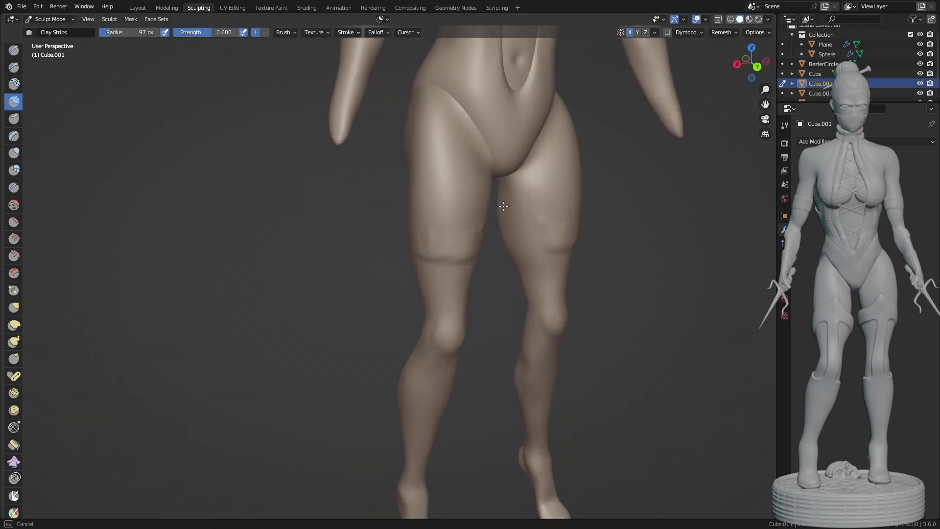
# Isolate the legs, then reveal the hidden mesh parts with Alt+H.
pyautogui.keyDown('ctrl'); pyautogui.click(920, 83); pyautogui.keyUp('ctrl')
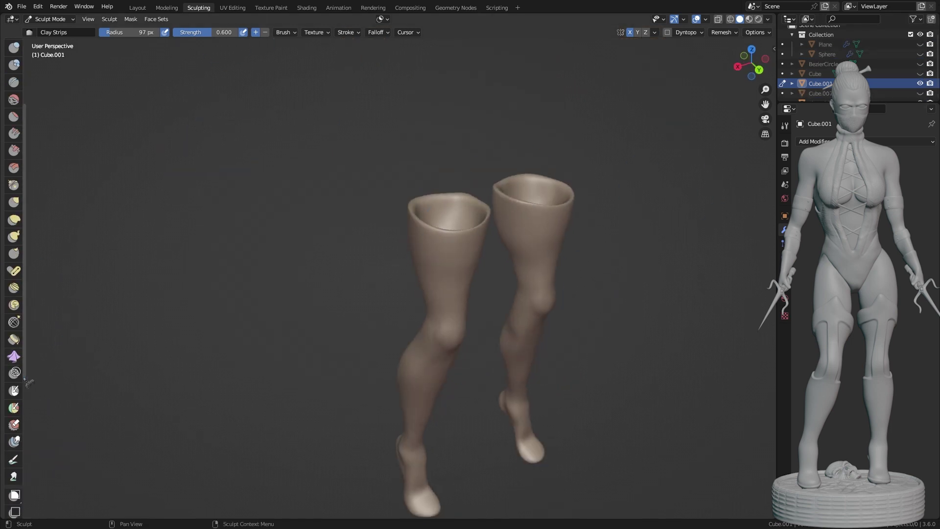
pyautogui.scroll(-3, 15, 381)
pyautogui.click(14, 428)
pyautogui.hotkey('alt', 'h')
pyautogui.moveTo(466, 298)
pyautogui.mouseDown(button='middle')
pyautogui.moveTo(538, 221)
pyautogui.moveTo(252, 54)
pyautogui.moveTo(437, 267)
pyautogui.moveTo(343, 235)
pyautogui.moveTo(315, 255)
pyautogui.mouseUp(button='middle')
pyautogui.scroll(3, 437, 266)
# Shape the boot tops into curved peaks using Elastic Deform and Grab.
pyautogui.press('e')
pyautogui.scroll(5, 15, 216)
pyautogui.press('g')
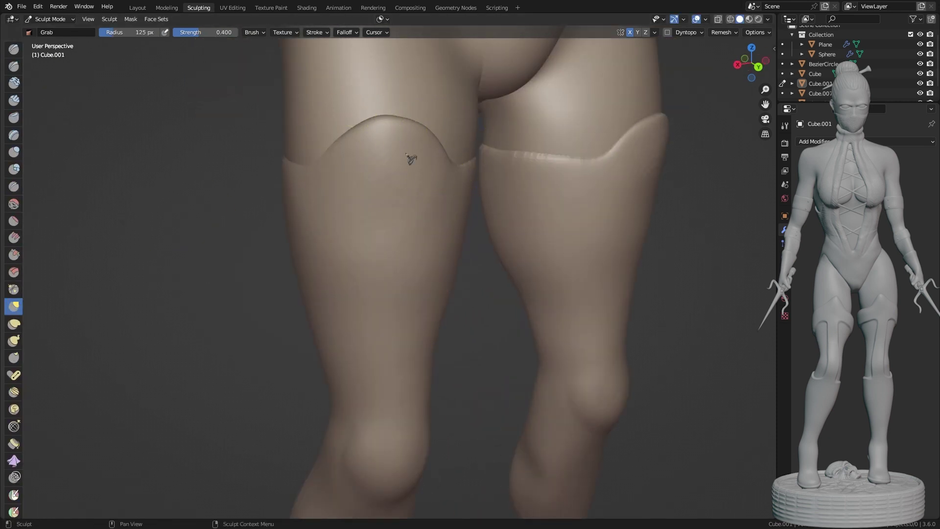
pyautogui.moveTo(395, 108)
pyautogui.mouseDown(button='middle')
pyautogui.moveTo(497, 209)
pyautogui.moveTo(315, 210)
pyautogui.moveTo(368, 241)
pyautogui.moveTo(386, 265)
pyautogui.moveTo(388, 357)
pyautogui.moveTo(477, 341)
pyautogui.moveTo(504, 310)
pyautogui.moveTo(478, 305)
pyautogui.moveTo(483, 351)
pyautogui.moveTo(571, 321)
pyautogui.moveTo(452, 336)
pyautogui.moveTo(494, 374)
pyautogui.moveTo(485, 319)
pyautogui.moveTo(525, 420)
pyautogui.moveTo(650, 293)
pyautogui.mouseUp(button='middle')
pyautogui.press('e')
pyautogui.press('g')
pyautogui.press('e')
pyautogui.scroll(-10, 485, 319)
# Pull a heel out from the back of the boot's foot with Elastic Deform.
pyautogui.scroll(6, 650, 293)
pyautogui.scroll(3, 623, 389)
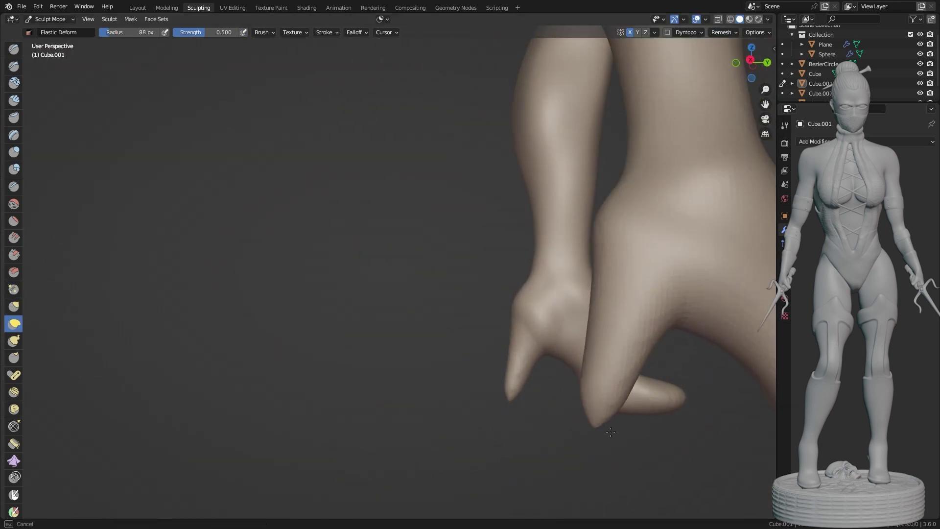
pyautogui.moveTo(610, 431); pyautogui.dragTo(668, 325)
pyautogui.moveTo(594, 322)
pyautogui.mouseDown(button='middle')
pyautogui.moveTo(472, 335)
pyautogui.moveTo(574, 369)
pyautogui.mouseUp(button='middle')
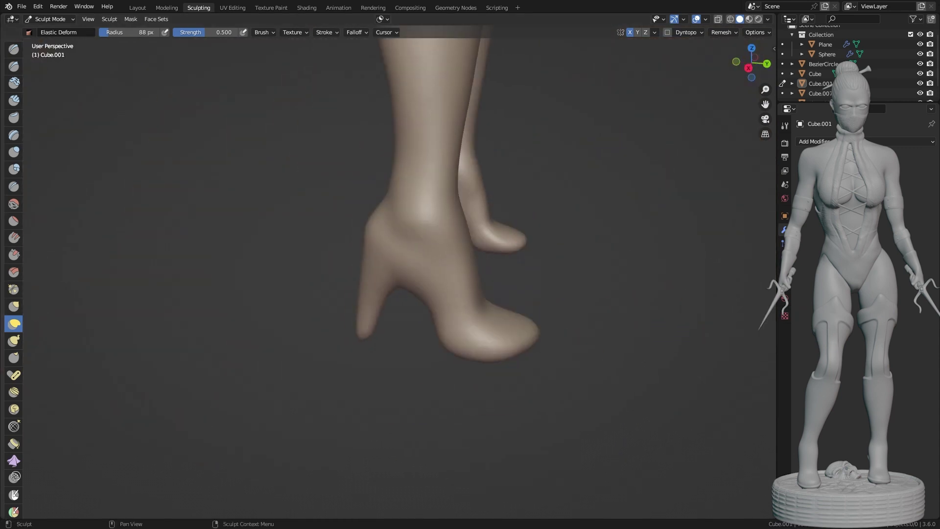
pyautogui.scroll(-2, 496, 283)
pyautogui.keyDown('shift'); pyautogui.moveTo(497, 283); pyautogui.dragTo(485, 377, button='middle'); pyautogui.keyUp('shift')
pyautogui.scroll(4, 374, 356)
pyautogui.scroll(2, 418, 376)
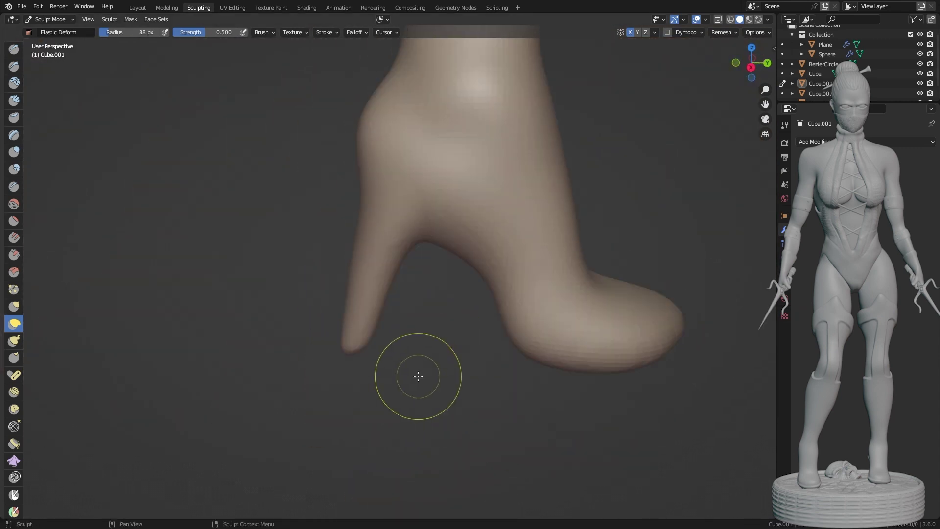
pyautogui.moveTo(388, 336)
pyautogui.mouseDown(button='middle')
pyautogui.moveTo(352, 343)
pyautogui.moveTo(426, 367)
pyautogui.moveTo(414, 255)
pyautogui.moveTo(367, 228)
pyautogui.mouseUp(button='middle')
pyautogui.moveTo(376, 351); pyautogui.dragTo(365, 225, button='middle')
# Define the heel with Draw Sharp and Clay Strips strokes.
pyautogui.hotkey('shift', 'x')
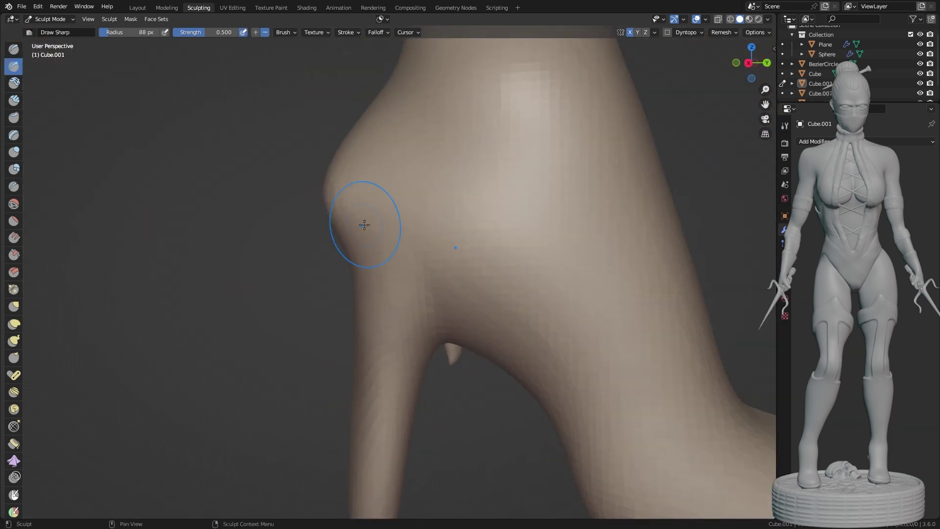
pyautogui.moveTo(495, 341)
pyautogui.mouseDown(button='middle')
pyautogui.moveTo(490, 248)
pyautogui.moveTo(279, 409)
pyautogui.moveTo(253, 333)
pyautogui.moveTo(562, 318)
pyautogui.moveTo(599, 270)
pyautogui.mouseUp(button='middle')
pyautogui.scroll(-5, 629, 419)
pyautogui.scroll(4, 555, 312)
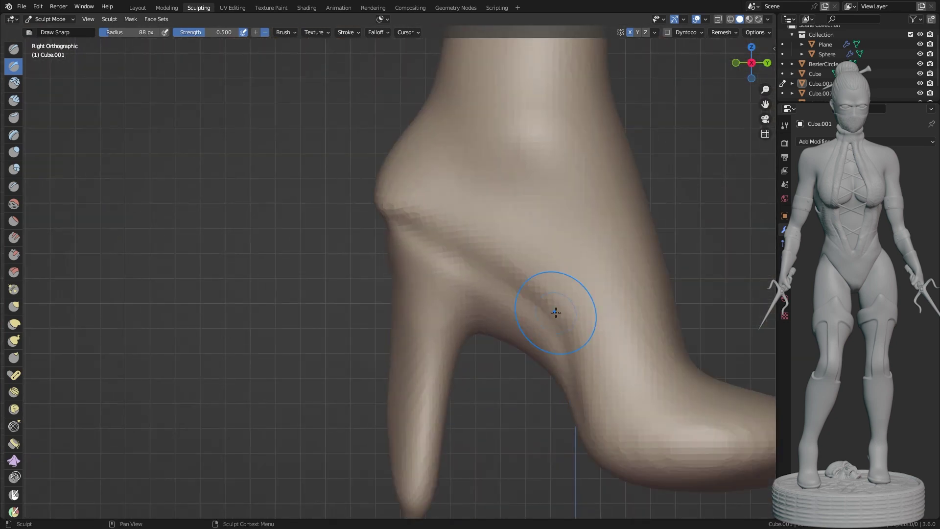
pyautogui.press('c')
pyautogui.scroll(-3, 545, 357)
pyautogui.scroll(3, 545, 308)
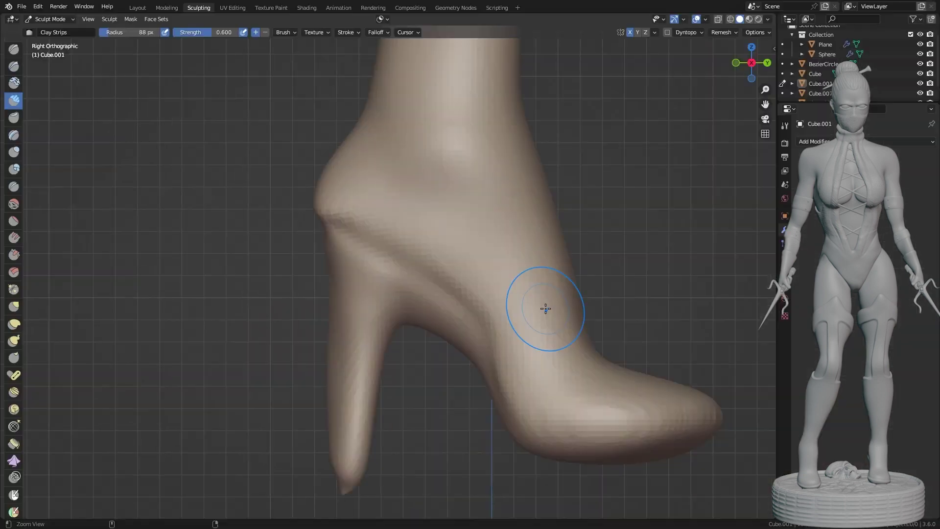
pyautogui.moveTo(357, 207)
pyautogui.mouseDown(button='middle')
pyautogui.moveTo(534, 182)
pyautogui.moveTo(530, 98)
pyautogui.mouseUp(button='middle')
# Remesh the legs for a smoother surface.
pyautogui.click(723, 32)
pyautogui.click(722, 128)
pyautogui.scroll(-4, 513, 181)
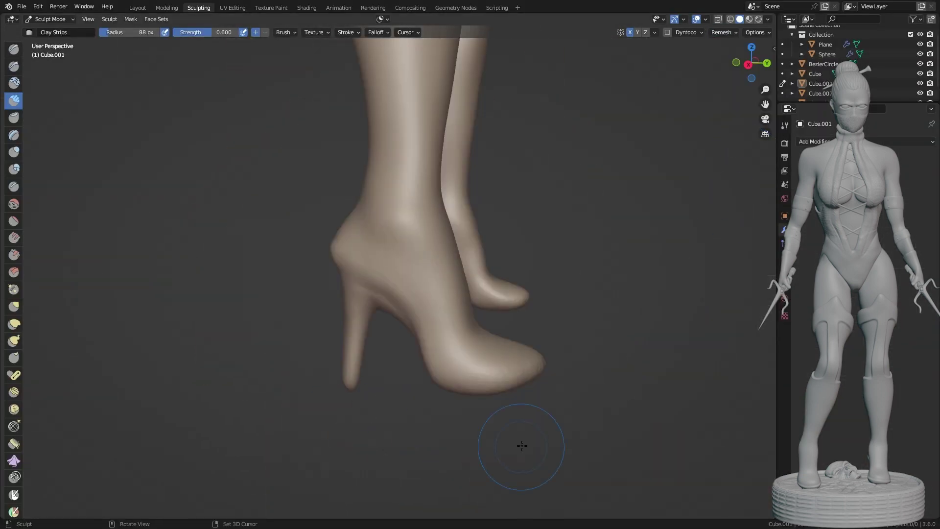
pyautogui.scroll(4, 514, 441)
# Refine the toe cap and heel with Draw Sharp, Clay Strips, Elastic Deform and Pinch.
pyautogui.moveTo(342, 245)
pyautogui.mouseDown(button='middle')
pyautogui.moveTo(185, 222)
pyautogui.moveTo(211, 252)
pyautogui.moveTo(283, 248)
pyautogui.moveTo(329, 141)
pyautogui.mouseUp(button='middle')
pyautogui.hotkey('shift', 'x')
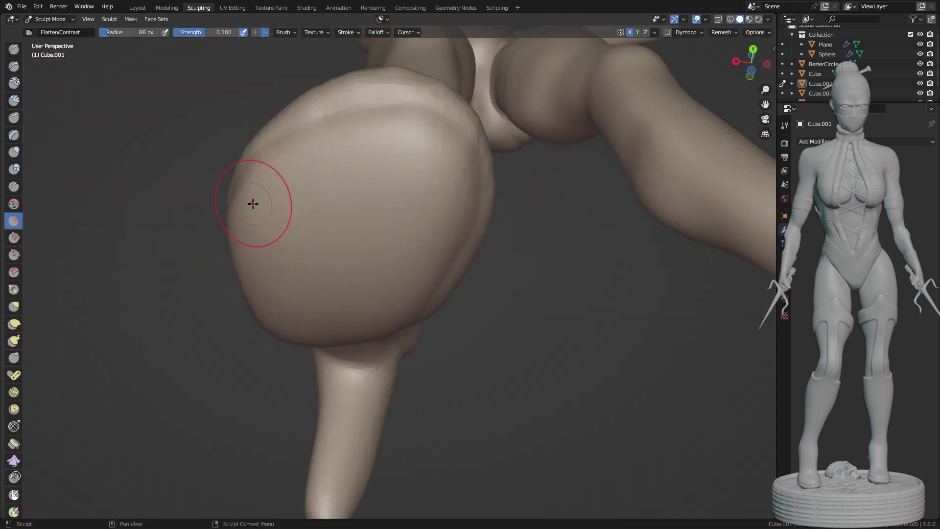
pyautogui.moveTo(253, 203)
pyautogui.mouseDown(button='middle')
pyautogui.moveTo(549, 293)
pyautogui.moveTo(556, 235)
pyautogui.moveTo(445, 286)
pyautogui.moveTo(484, 419)
pyautogui.moveTo(463, 321)
pyautogui.moveTo(261, 408)
pyautogui.mouseUp(button='middle')
pyautogui.press('c')
pyautogui.moveTo(448, 300); pyautogui.dragTo(472, 378, button='middle')
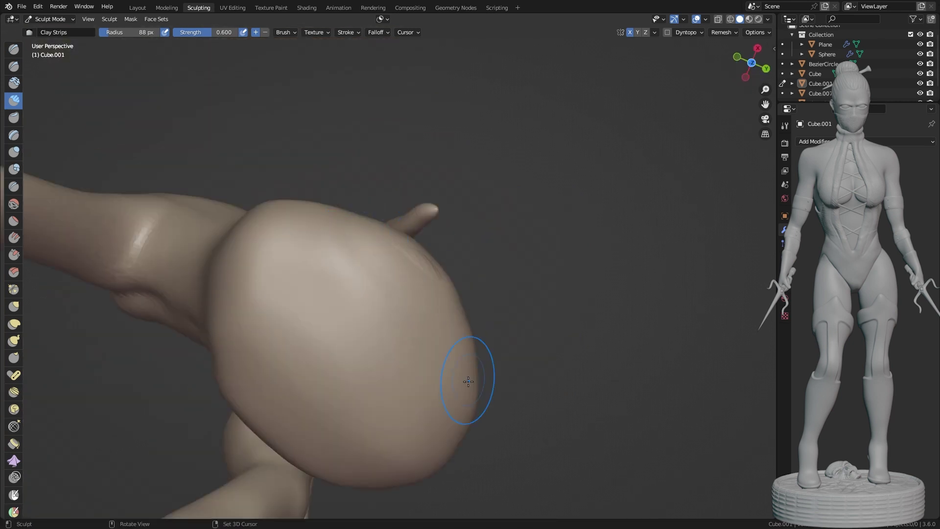
pyautogui.click(13, 324)
pyautogui.moveTo(343, 303); pyautogui.dragTo(363, 313, button='middle')
pyautogui.press('p')
pyautogui.moveTo(468, 349)
pyautogui.mouseDown(button='middle')
pyautogui.moveTo(395, 295)
pyautogui.moveTo(541, 287)
pyautogui.mouseUp(button='middle')
# Sculpt the boot heel with Multi-plane Scrape and Clay brushes from front, below and side views.
pyautogui.click(13, 272)
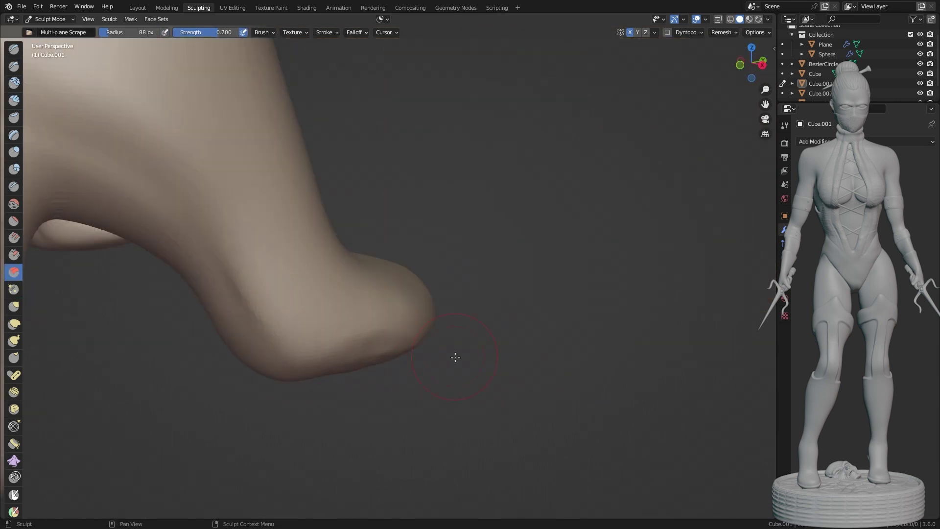
pyautogui.moveTo(457, 357)
pyautogui.mouseDown(button='middle')
pyautogui.moveTo(493, 349)
pyautogui.moveTo(420, 367)
pyautogui.moveTo(456, 402)
pyautogui.moveTo(489, 380)
pyautogui.moveTo(473, 331)
pyautogui.moveTo(389, 393)
pyautogui.moveTo(405, 431)
pyautogui.moveTo(268, 347)
pyautogui.mouseUp(button='middle')
pyautogui.press('c')
pyautogui.moveTo(499, 268)
pyautogui.mouseDown(button='middle')
pyautogui.moveTo(447, 231)
pyautogui.moveTo(367, 251)
pyautogui.mouseUp(button='middle')
pyautogui.moveTo(401, 213)
pyautogui.mouseDown(button='middle')
pyautogui.moveTo(380, 249)
pyautogui.moveTo(469, 214)
pyautogui.mouseUp(button='middle')
pyautogui.moveTo(347, 255)
pyautogui.mouseDown(button='middle')
pyautogui.moveTo(389, 308)
pyautogui.moveTo(350, 294)
pyautogui.moveTo(441, 291)
pyautogui.moveTo(470, 319)
pyautogui.moveTo(393, 301)
pyautogui.mouseUp(button='middle')
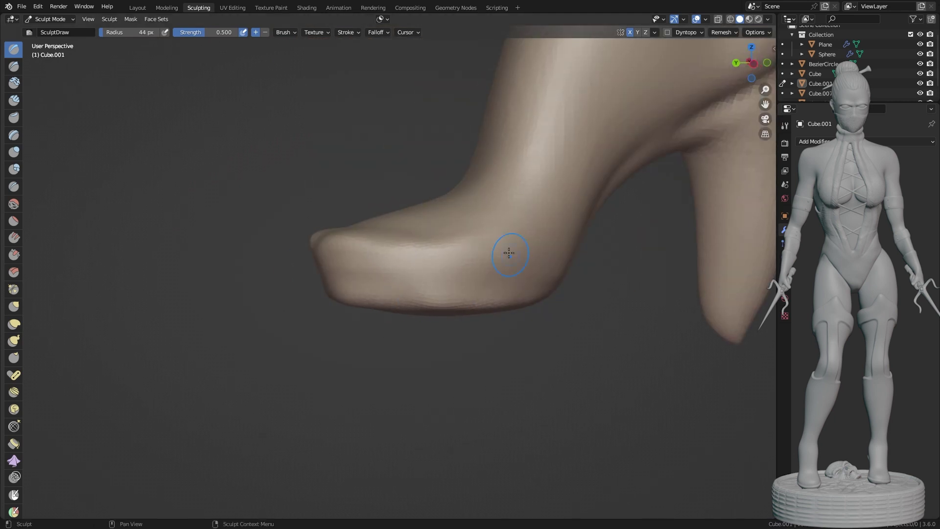
# Compare both heels from a straight side view and a perspective angle.
pyautogui.moveTo(509, 253)
pyautogui.mouseDown(button='middle')
pyautogui.moveTo(357, 269)
pyautogui.moveTo(398, 264)
pyautogui.moveTo(275, 221)
pyautogui.mouseUp(button='middle')
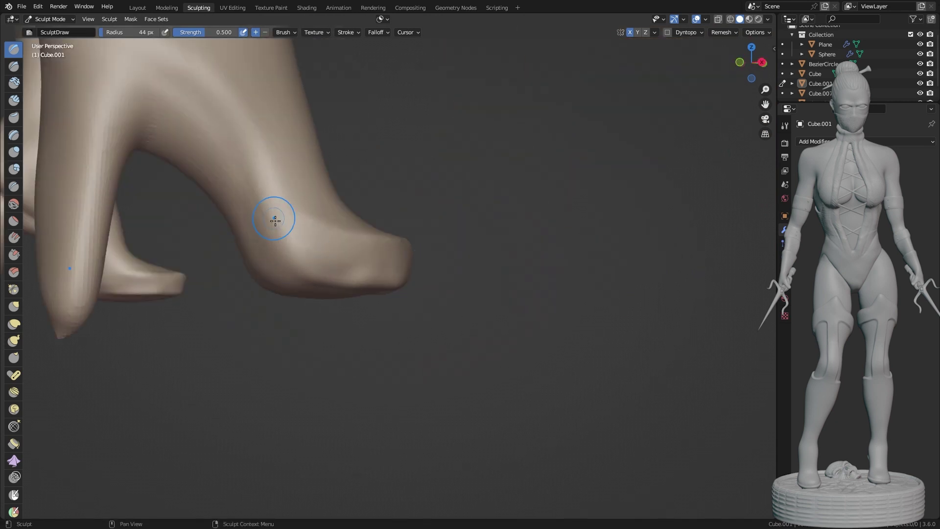
pyautogui.moveTo(243, 176); pyautogui.dragTo(405, 219, button='middle')
pyautogui.moveTo(250, 273)
pyautogui.mouseDown(button='middle')
pyautogui.moveTo(479, 226)
pyautogui.moveTo(440, 247)
pyautogui.moveTo(484, 293)
pyautogui.mouseUp(button='middle')
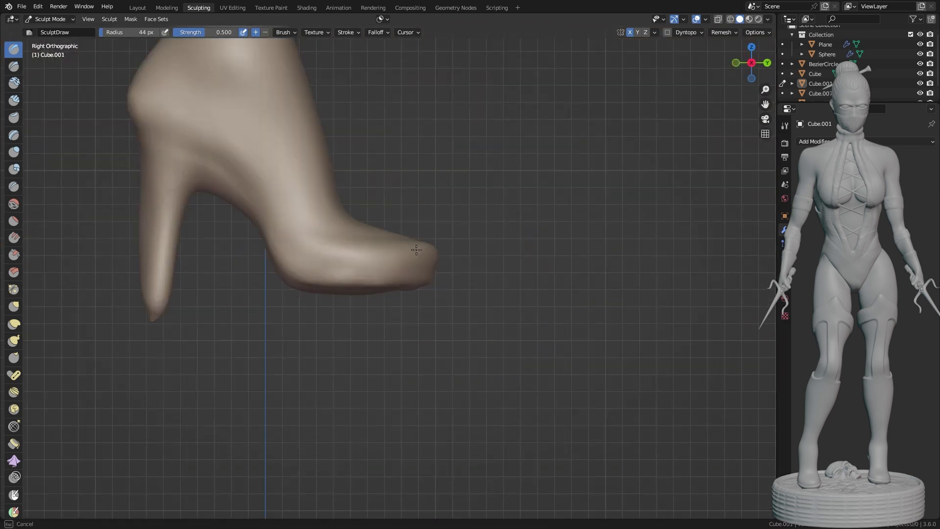
pyautogui.scroll(2, 368, 226)
pyautogui.moveTo(325, 147)
pyautogui.mouseDown(button='middle')
pyautogui.moveTo(365, 99)
pyautogui.moveTo(424, 116)
pyautogui.mouseUp(button='middle')
pyautogui.scroll(-2, 433, 163)
pyautogui.scroll(-3, 346, 262)
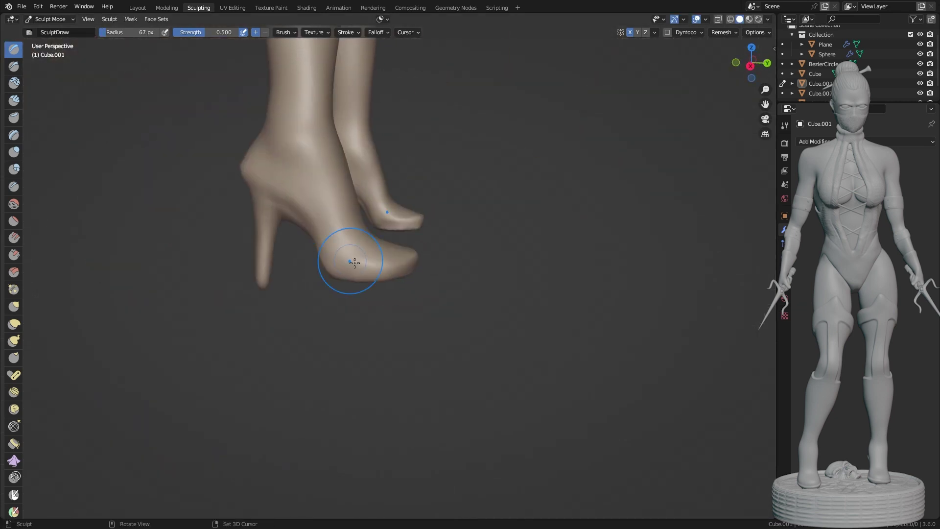
pyautogui.moveTo(346, 262)
pyautogui.mouseDown(button='middle')
pyautogui.moveTo(451, 283)
pyautogui.moveTo(582, 196)
pyautogui.moveTo(342, 361)
pyautogui.moveTo(420, 210)
pyautogui.mouseUp(button='middle')
pyautogui.scroll(3, 582, 196)
pyautogui.scroll(3, 447, 433)
# Work on one heel close up, orbiting around its sides.
pyautogui.moveTo(446, 433); pyautogui.dragTo(542, 386, button='middle')
pyautogui.scroll(-3, 517, 387)
pyautogui.scroll(3, 351, 302)
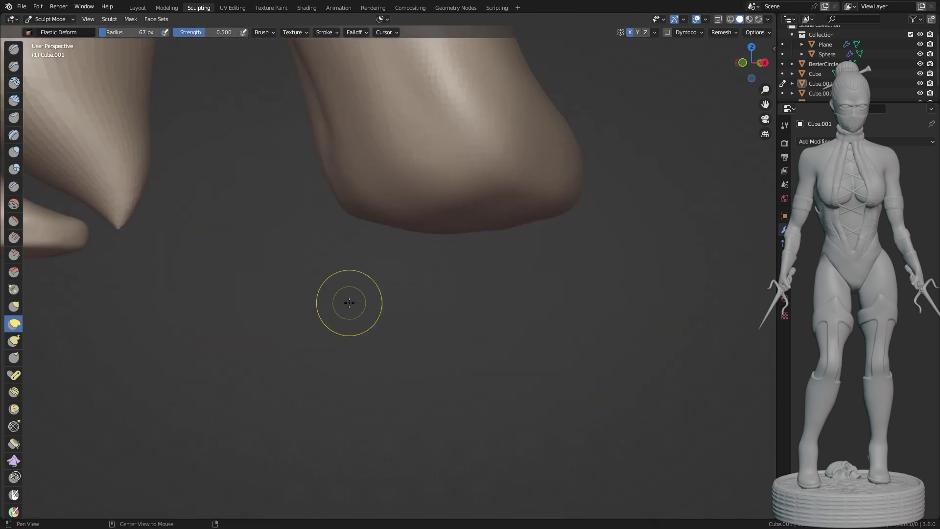
pyautogui.moveTo(351, 302)
pyautogui.mouseDown(button='middle')
pyautogui.moveTo(731, 290)
pyautogui.moveTo(534, 342)
pyautogui.mouseUp(button='middle')
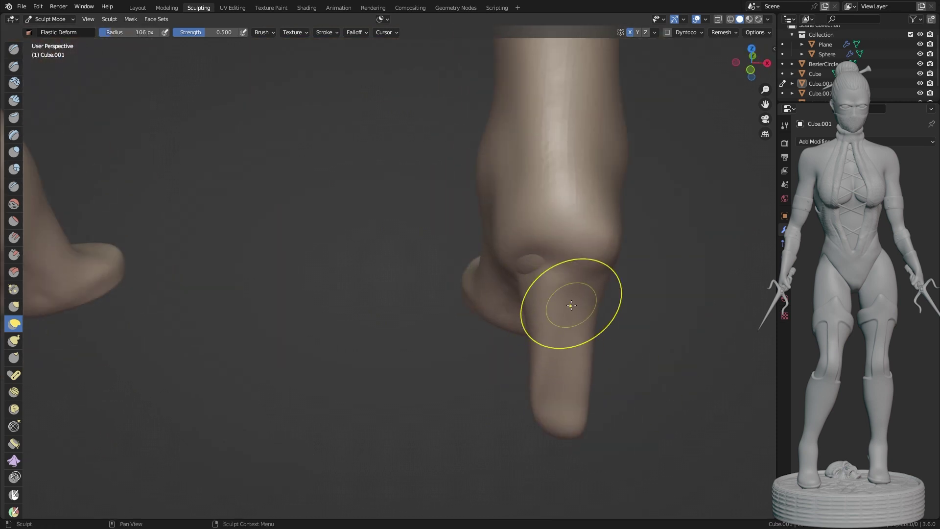
pyautogui.moveTo(582, 426)
pyautogui.mouseDown(button='middle')
pyautogui.moveTo(405, 351)
pyautogui.moveTo(375, 439)
pyautogui.mouseUp(button='middle')
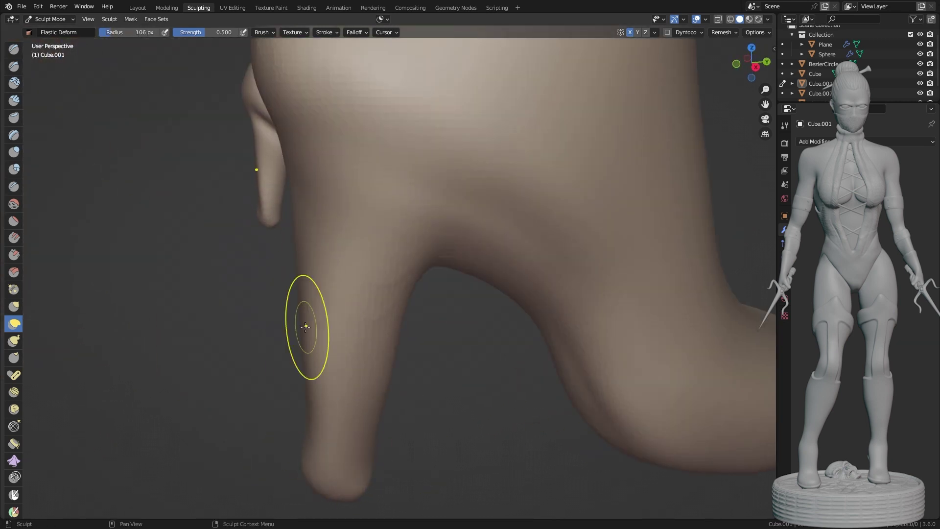
pyautogui.scroll(-4, 306, 327)
pyautogui.moveTo(369, 336); pyautogui.dragTo(536, 304, button='middle')
pyautogui.scroll(3, 562, 204)
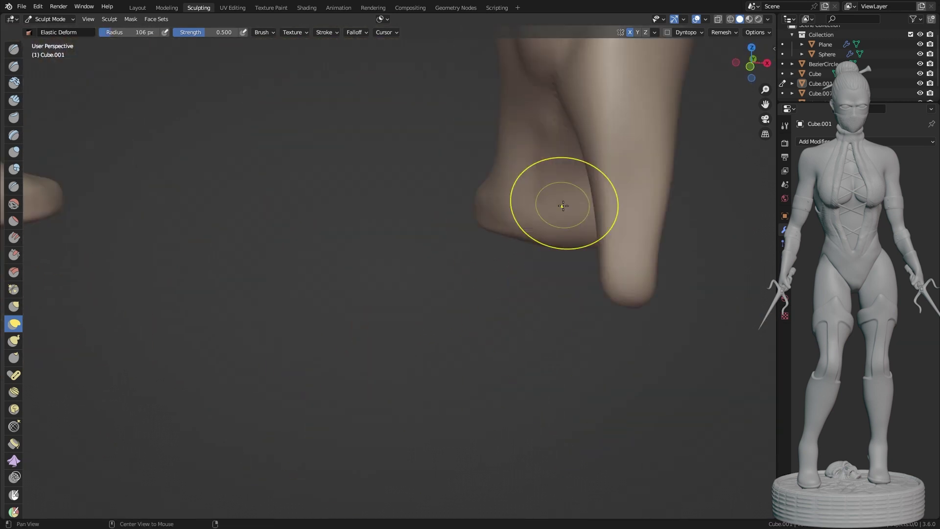
pyautogui.moveTo(563, 204); pyautogui.dragTo(487, 167, button='middle')
pyautogui.moveTo(577, 318)
pyautogui.mouseDown(button='middle')
pyautogui.moveTo(475, 319)
pyautogui.moveTo(536, 179)
pyautogui.moveTo(532, 154)
pyautogui.moveTo(399, 168)
pyautogui.moveTo(594, 247)
pyautogui.moveTo(539, 151)
pyautogui.moveTo(582, 217)
pyautogui.mouseUp(button='middle')
# Taper the heels with Pinch and Elastic Deform brushes, then view both legs from the front.
pyautogui.hotkey('shift', 'space')
pyautogui.press('KP_3')
pyautogui.scroll(5, 542, 260)
pyautogui.press('p')
pyautogui.hotkey('shift', 'space')
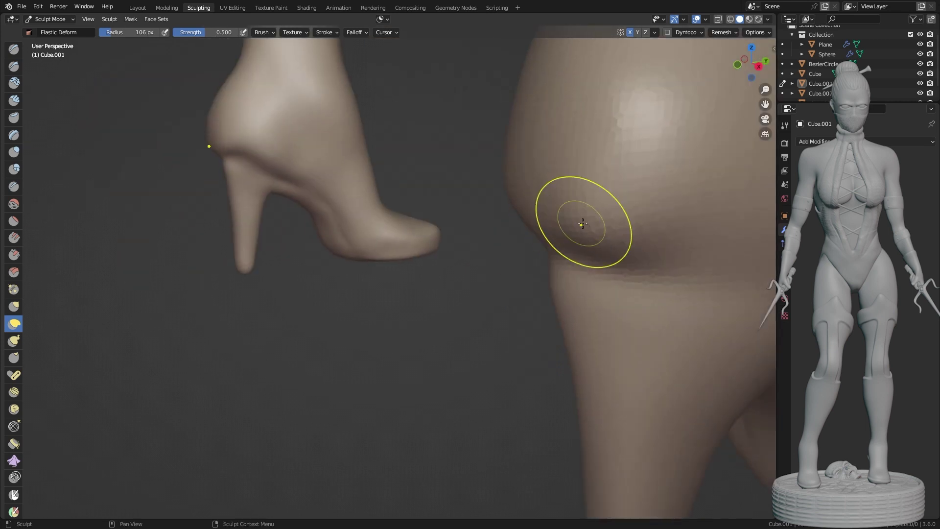
pyautogui.scroll(4, 397, 187)
pyautogui.scroll(-4, 397, 188)
pyautogui.moveTo(396, 187); pyautogui.dragTo(542, 342, button='middle')
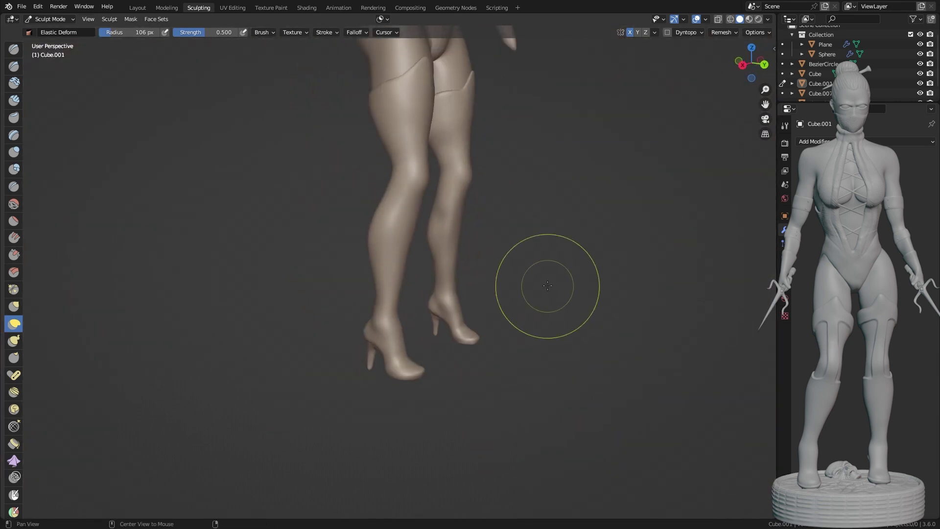
# Examine the thigh armour edge close up and from behind.
pyautogui.scroll(3, 548, 285)
pyautogui.scroll(3, 462, 157)
pyautogui.moveTo(462, 157)
pyautogui.mouseDown(button='middle')
pyautogui.moveTo(370, 171)
pyautogui.moveTo(378, 234)
pyautogui.mouseUp(button='middle')
pyautogui.moveTo(309, 283); pyautogui.dragTo(656, 157, button='middle')
pyautogui.scroll(3, 618, 289)
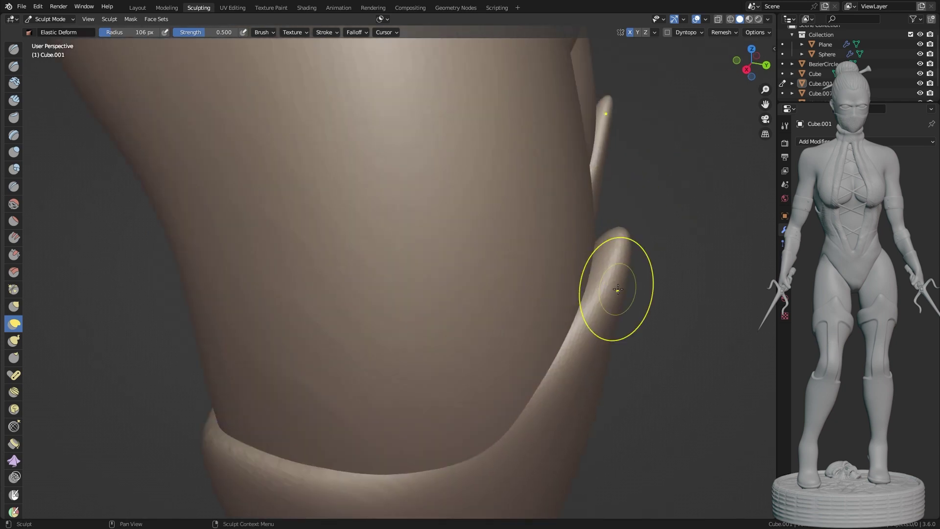
pyautogui.moveTo(628, 270)
pyautogui.mouseDown(button='middle')
pyautogui.moveTo(651, 168)
pyautogui.moveTo(541, 346)
pyautogui.mouseUp(button='middle')
pyautogui.scroll(-2, 651, 168)
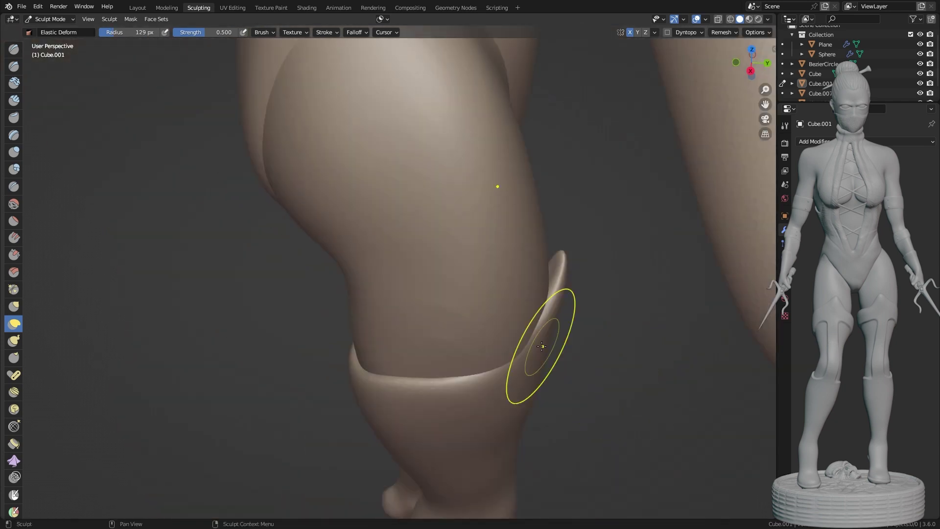
pyautogui.scroll(3, 574, 260)
pyautogui.moveTo(573, 261); pyautogui.dragTo(372, 205, button='middle')
pyautogui.scroll(-3, 372, 205)
# Smooth the thigh armour seam with the Multi-plane Scrape brush from the front.
pyautogui.click(14, 272)
pyautogui.scroll(3, 271, 170)
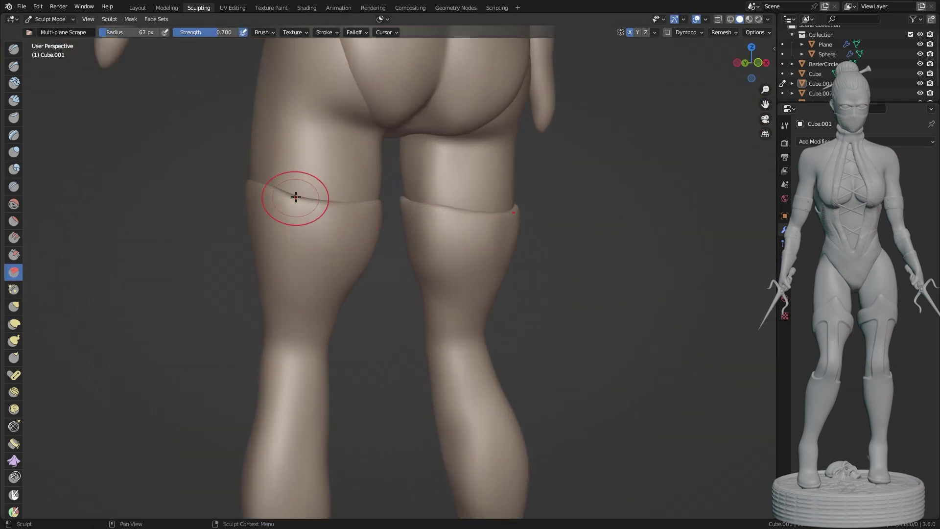
pyautogui.moveTo(295, 196); pyautogui.dragTo(442, 203, button='middle')
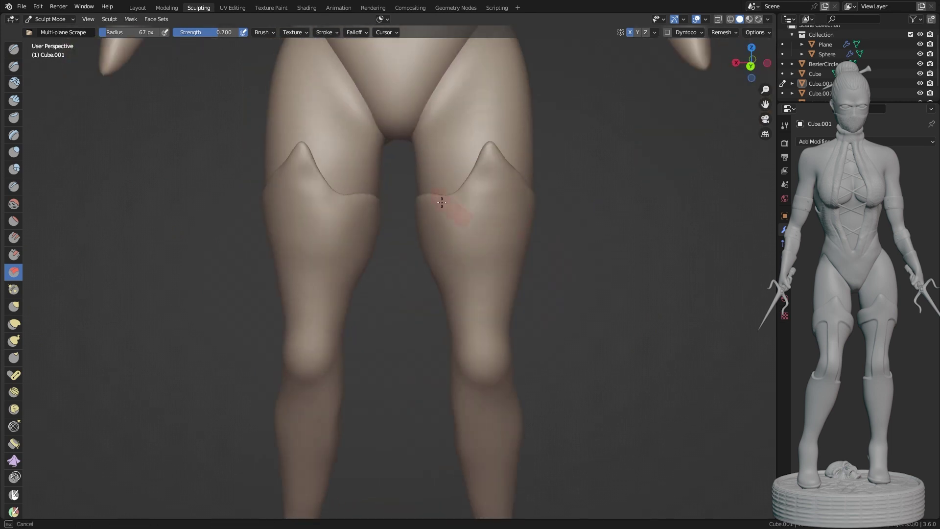
pyautogui.scroll(-4, 442, 202)
pyautogui.scroll(3, 442, 202)
# Pull the thigh armour tops into pointed peaks with Elastic Deform in back view.
pyautogui.click(14, 323)
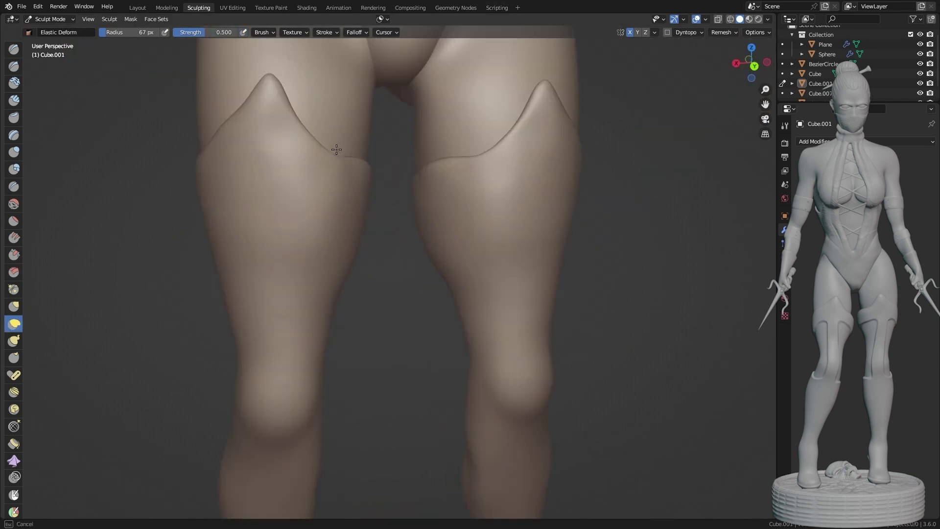
pyautogui.keyDown('alt'); pyautogui.moveTo(346, 337); pyautogui.dragTo(398, 199, button='middle'); pyautogui.keyUp('alt')
pyautogui.scroll(-1, 398, 199)
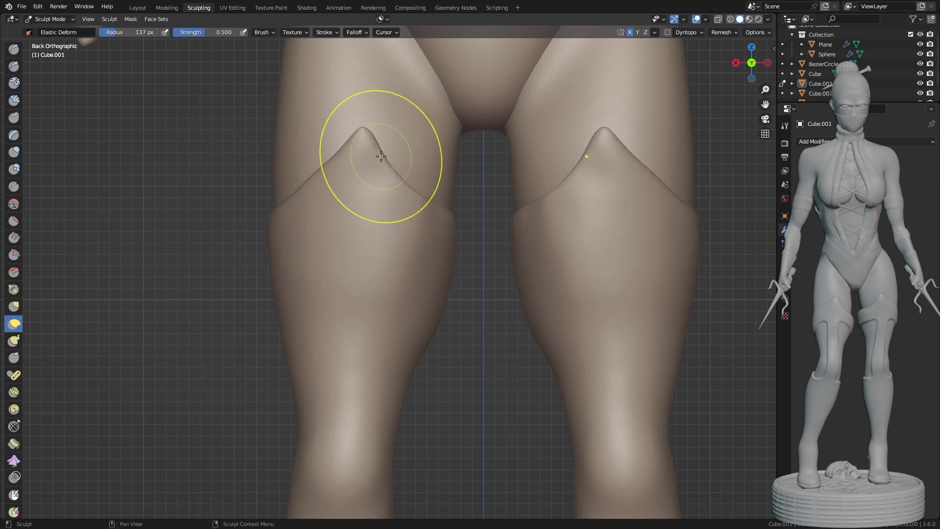
pyautogui.scroll(4, 389, 123)
pyautogui.scroll(-7, 399, 136)
pyautogui.scroll(4, 431, 242)
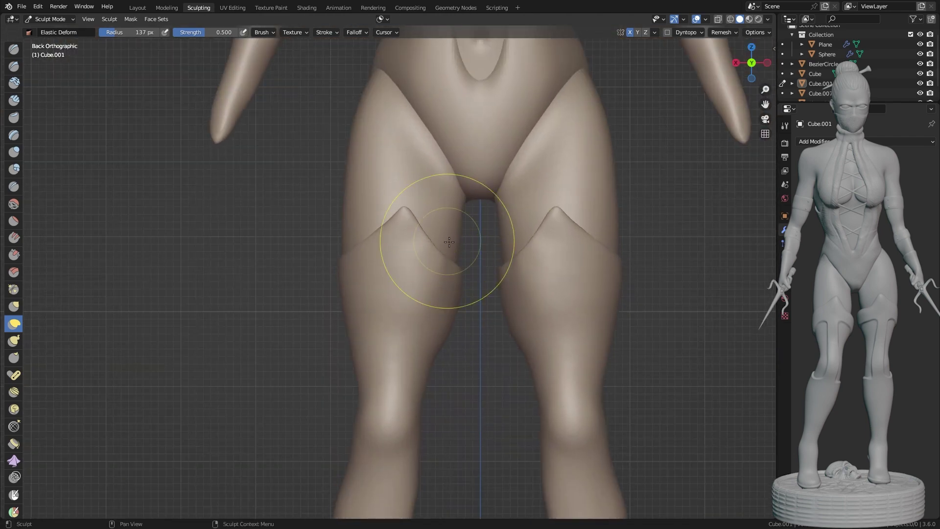
pyautogui.moveTo(431, 242); pyautogui.dragTo(514, 343, button='middle')
pyautogui.scroll(-4, 532, 375)
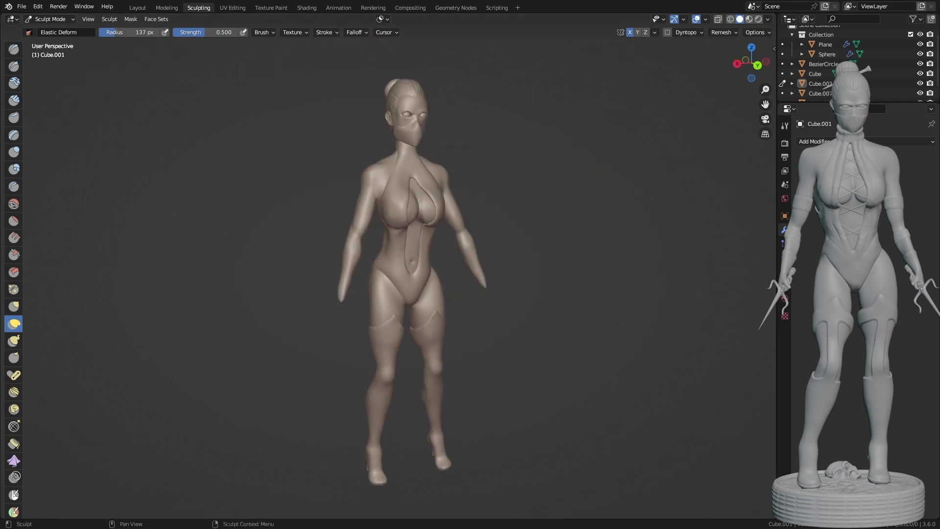
pyautogui.scroll(5, 256, 315)
# Build up the buttock with Clay Strips strokes from a side view of the hips.
pyautogui.moveTo(256, 314)
pyautogui.mouseDown(button='middle')
pyautogui.moveTo(329, 342)
pyautogui.moveTo(436, 256)
pyautogui.moveTo(237, 346)
pyautogui.moveTo(357, 294)
pyautogui.moveTo(420, 336)
pyautogui.mouseUp(button='middle')
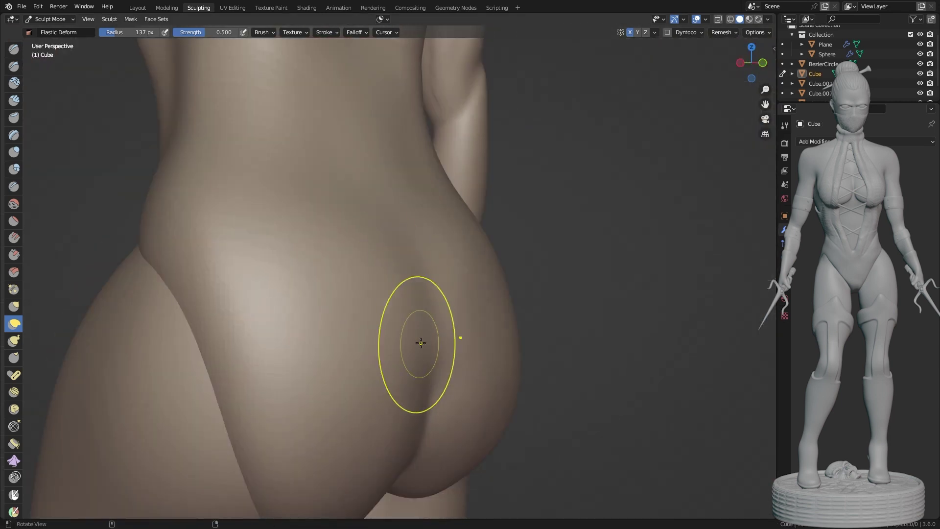
pyautogui.press('c')
pyautogui.moveTo(337, 342); pyautogui.dragTo(334, 248)
pyautogui.scroll(-3, 334, 248)
pyautogui.scroll(-3, 240, 354)
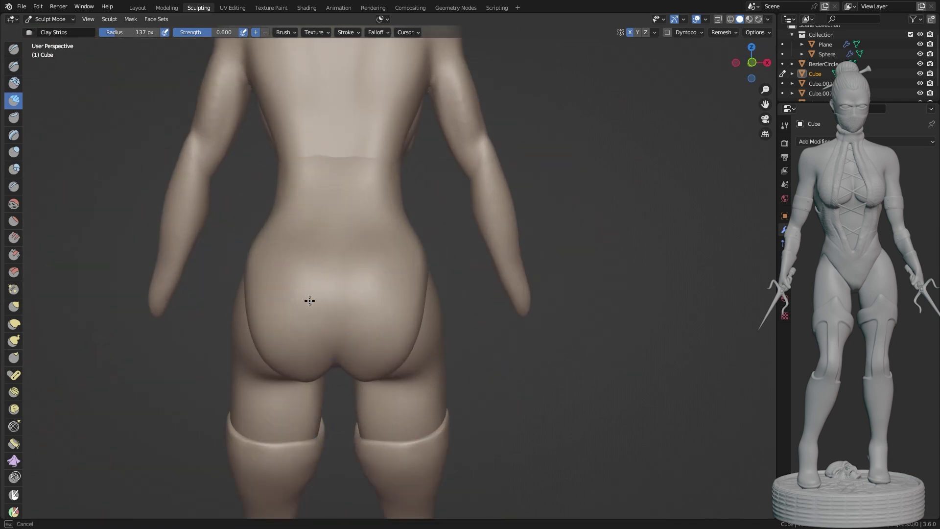
pyautogui.moveTo(311, 302); pyautogui.dragTo(445, 422, button='middle')
pyautogui.scroll(4, 445, 421)
# Adjust the hips with Elastic Deform and check the back of the neck.
pyautogui.press('e')
pyautogui.moveTo(419, 241)
pyautogui.mouseDown(button='middle')
pyautogui.moveTo(452, 333)
pyautogui.moveTo(493, 273)
pyautogui.mouseUp(button='middle')
pyautogui.scroll(-4, 452, 333)
pyautogui.scroll(5, 473, 291)
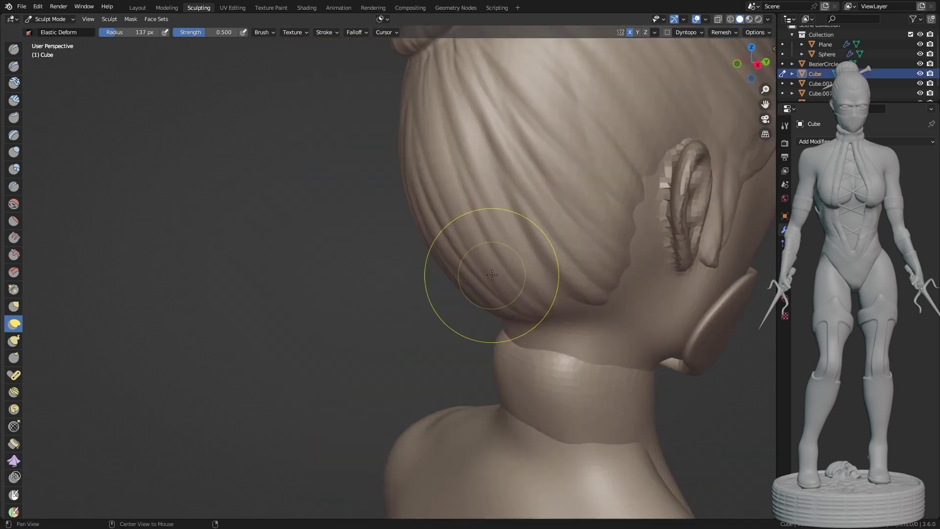
pyautogui.scroll(3, 447, 332)
pyautogui.moveTo(447, 331)
pyautogui.mouseDown(button='middle')
pyautogui.moveTo(550, 210)
pyautogui.moveTo(352, 367)
pyautogui.moveTo(518, 361)
pyautogui.moveTo(321, 248)
pyautogui.moveTo(477, 330)
pyautogui.mouseUp(button='middle')
pyautogui.scroll(-4, 476, 329)
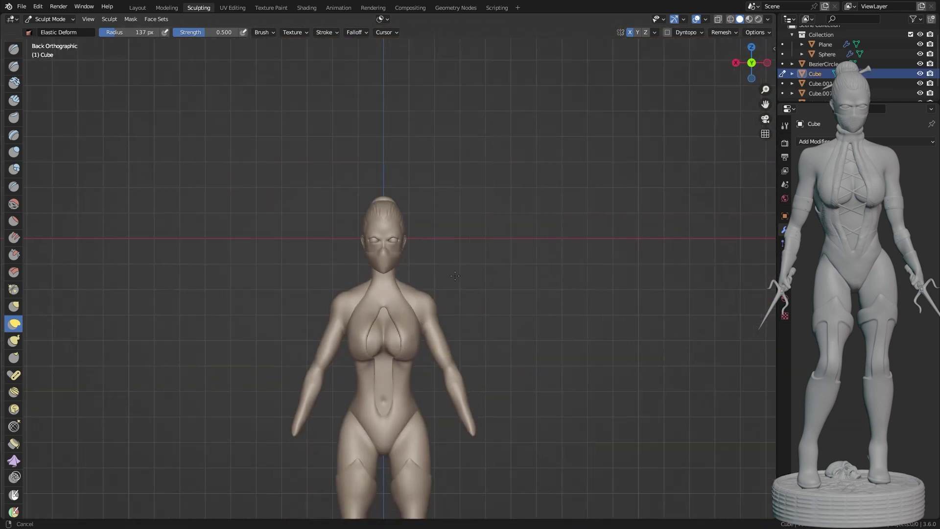
pyautogui.scroll(4, 457, 216)
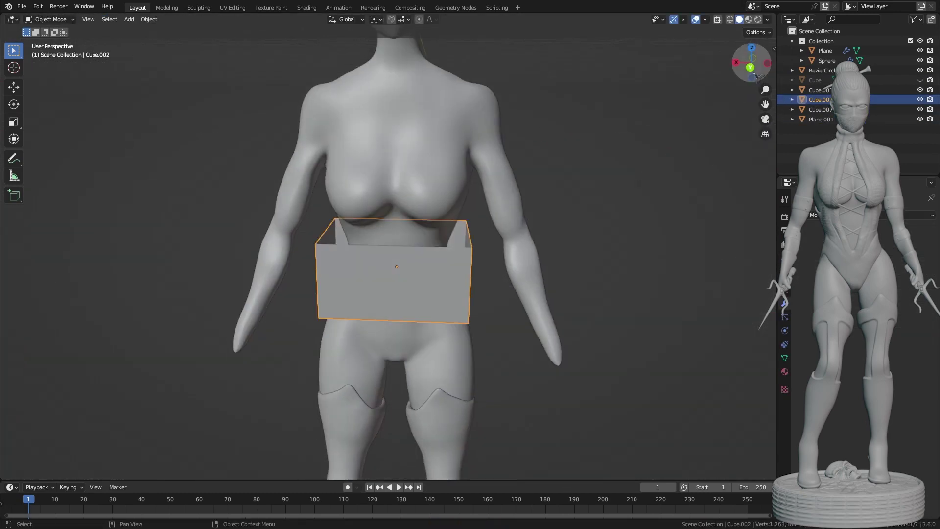
# Orbit around the newly scaled Cube.002 block over the torso.
pyautogui.moveTo(756, 77); pyautogui.dragTo(569, 280)
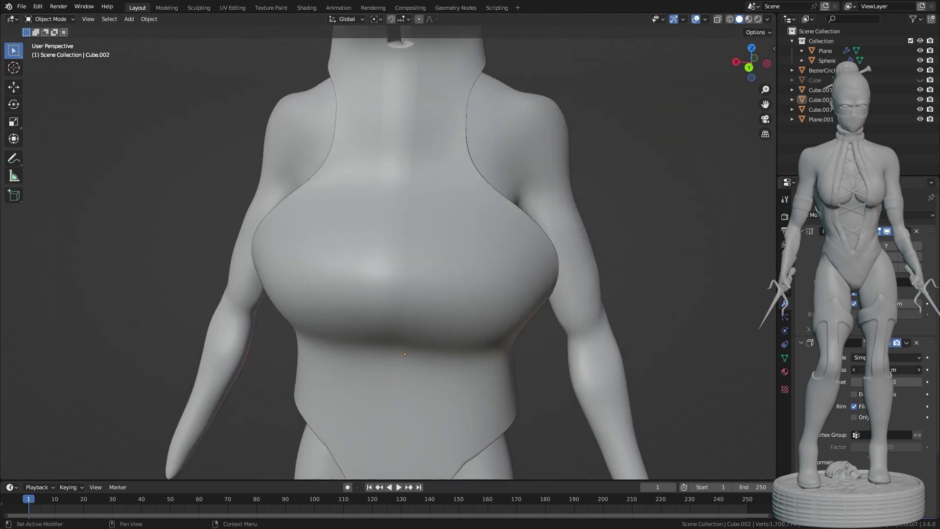
# Fit Cube.002's bodysuit to the torso, chest and hips with Elastic Deform.
pyautogui.moveTo(405, 294); pyautogui.dragTo(471, 302, button='middle')
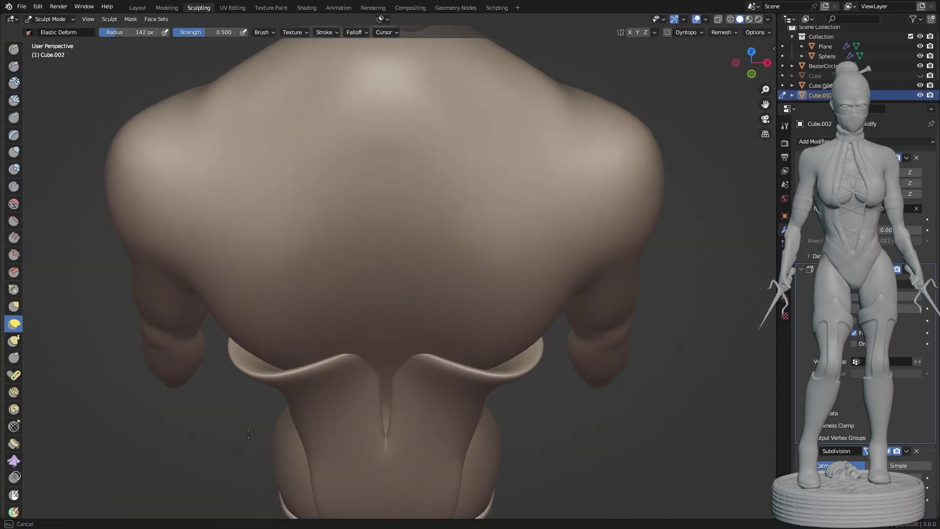
pyautogui.moveTo(248, 433); pyautogui.dragTo(493, 313, button='middle')
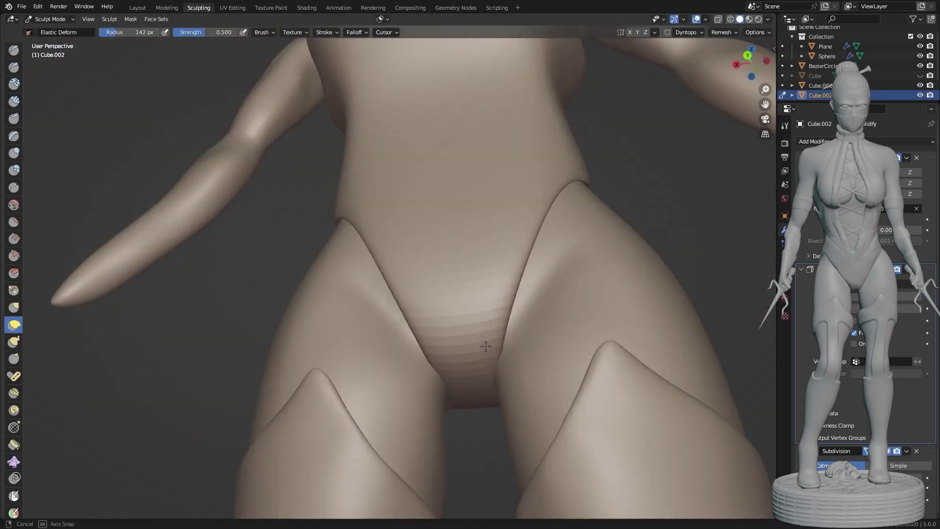
pyautogui.keyDown('alt'); pyautogui.moveTo(529, 341); pyautogui.dragTo(486, 341, button='middle'); pyautogui.keyUp('alt')
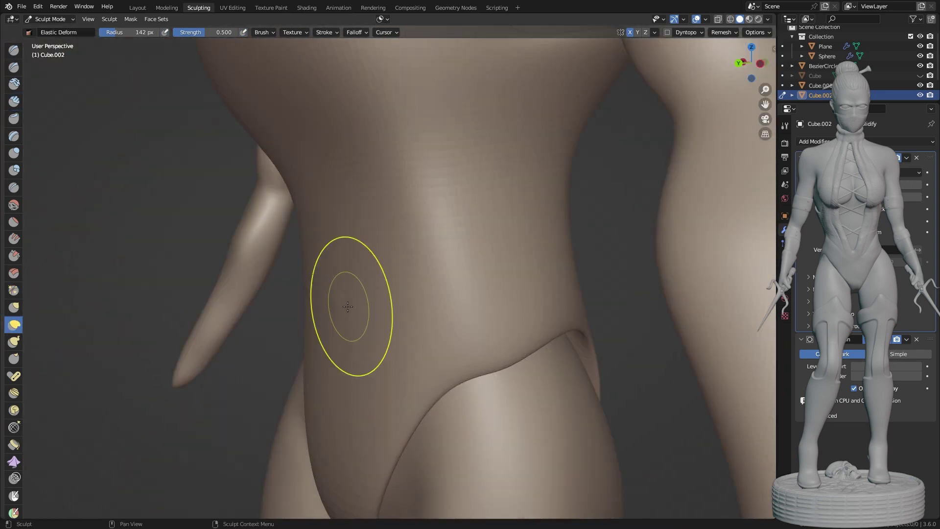
pyautogui.moveTo(352, 300); pyautogui.dragTo(507, 293, button='middle')
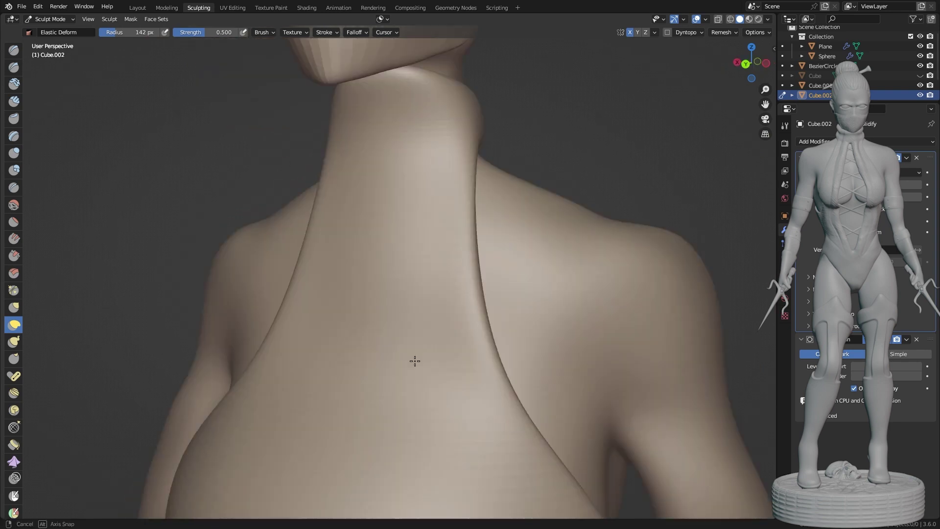
pyautogui.moveTo(414, 360); pyautogui.dragTo(455, 216, button='middle')
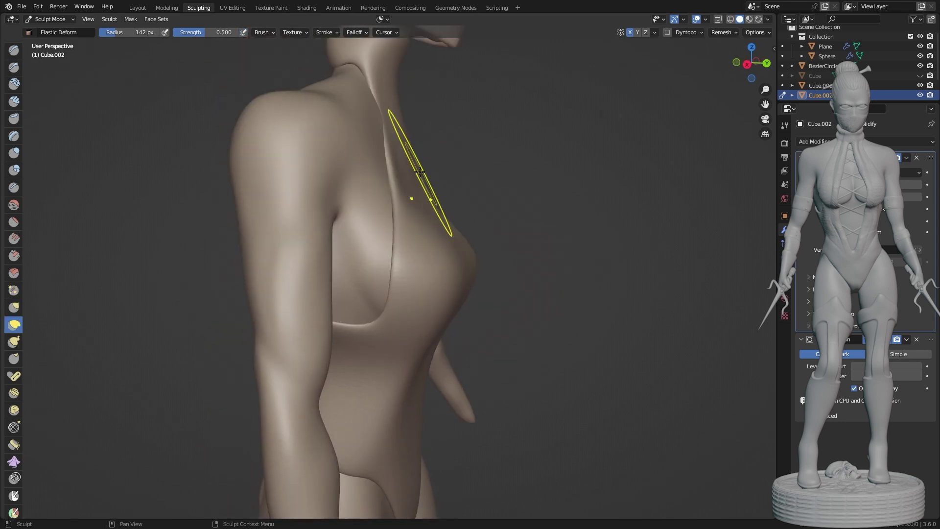
# Add a Subdivision Surface modifier to the bodysuit and check it from side and front.
pyautogui.click(813, 141)
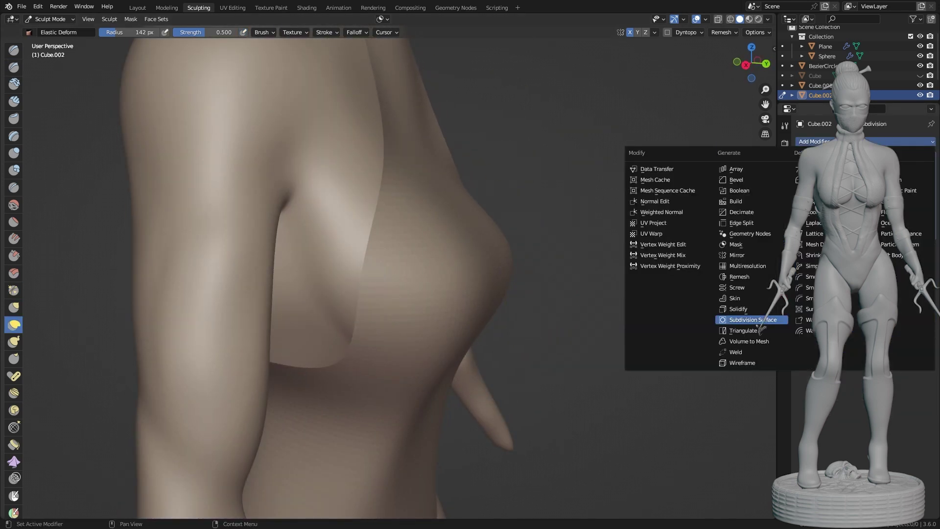
pyautogui.click(744, 319)
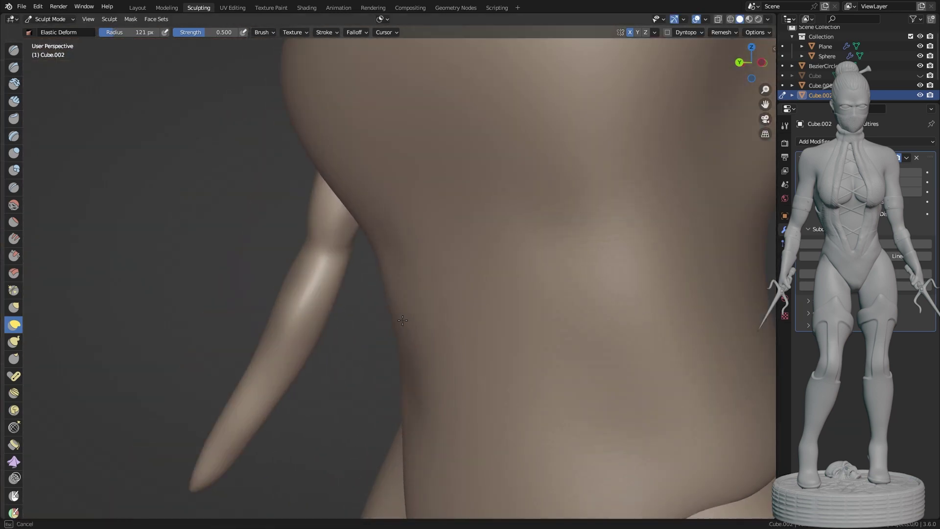
pyautogui.moveTo(402, 320)
pyautogui.mouseDown(button='middle')
pyautogui.moveTo(466, 315)
pyautogui.moveTo(365, 468)
pyautogui.mouseUp(button='middle')
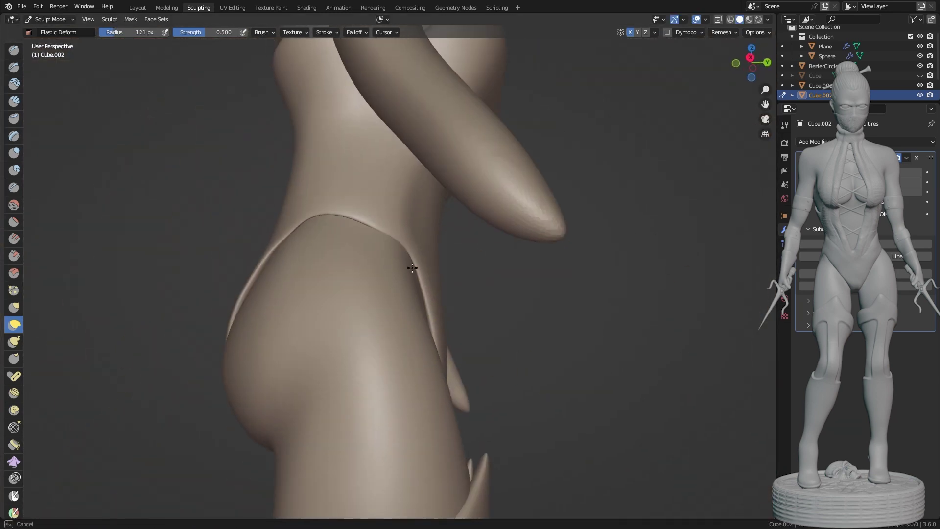
pyautogui.moveTo(413, 267)
pyautogui.mouseDown(button='middle')
pyautogui.moveTo(478, 256)
pyautogui.moveTo(367, 189)
pyautogui.moveTo(319, 273)
pyautogui.moveTo(390, 373)
pyautogui.moveTo(374, 179)
pyautogui.moveTo(473, 384)
pyautogui.moveTo(418, 206)
pyautogui.moveTo(445, 220)
pyautogui.moveTo(516, 319)
pyautogui.mouseUp(button='middle')
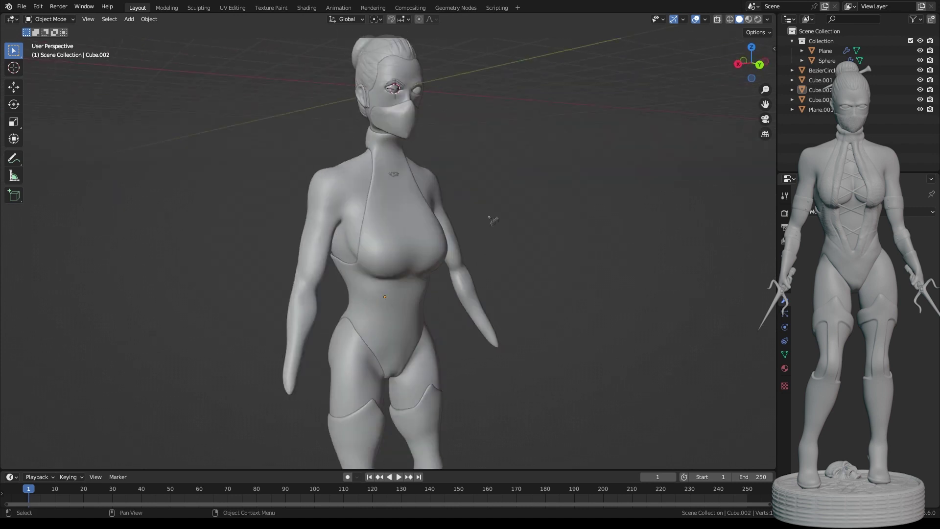
# Add a neckline cutter plane, rotate it 9° on X, and narrow and raise it over the chest.
pyautogui.moveTo(492, 219); pyautogui.dragTo(484, 209, button='middle')
pyautogui.click(546, 243)
pyautogui.press('r')
pyautogui.press('x')
pyautogui.press('9')
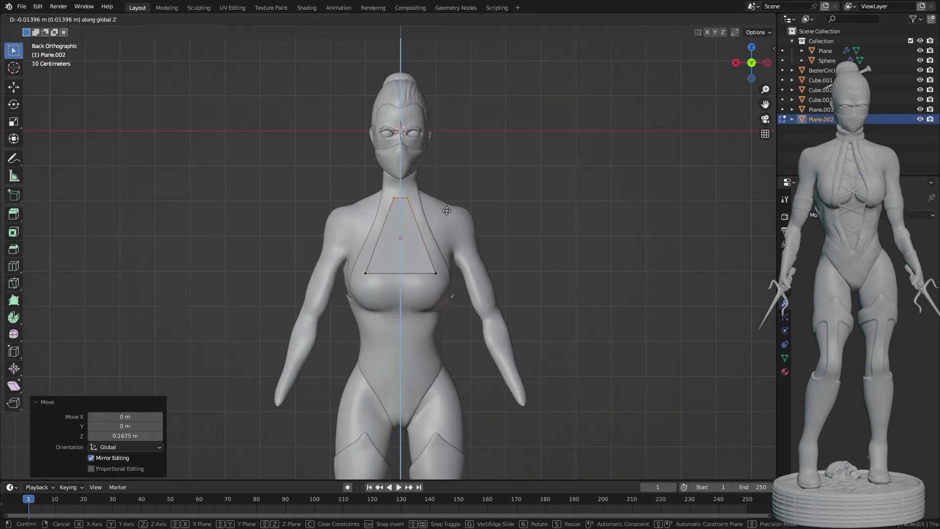
pyautogui.click(415, 385)
pyautogui.scroll(1, 473, 379)
pyautogui.keyDown('shift'); pyautogui.moveTo(472, 440); pyautogui.dragTo(472, 379, button='middle'); pyautogui.keyUp('shift')
pyautogui.click(450, 352)
pyautogui.keyDown('shift'); pyautogui.moveTo(453, 197); pyautogui.dragTo(453, 246, button='middle'); pyautogui.keyUp('shift')
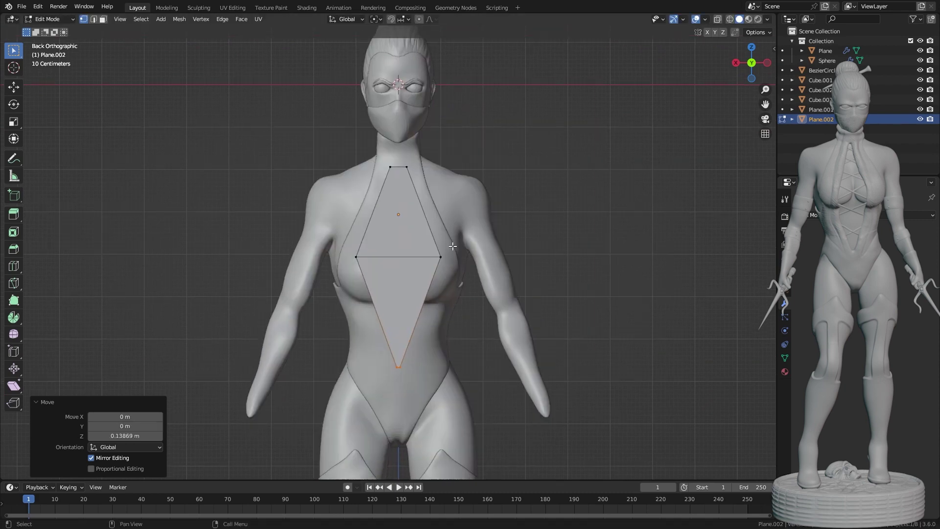
pyautogui.scroll(1, 482, 271)
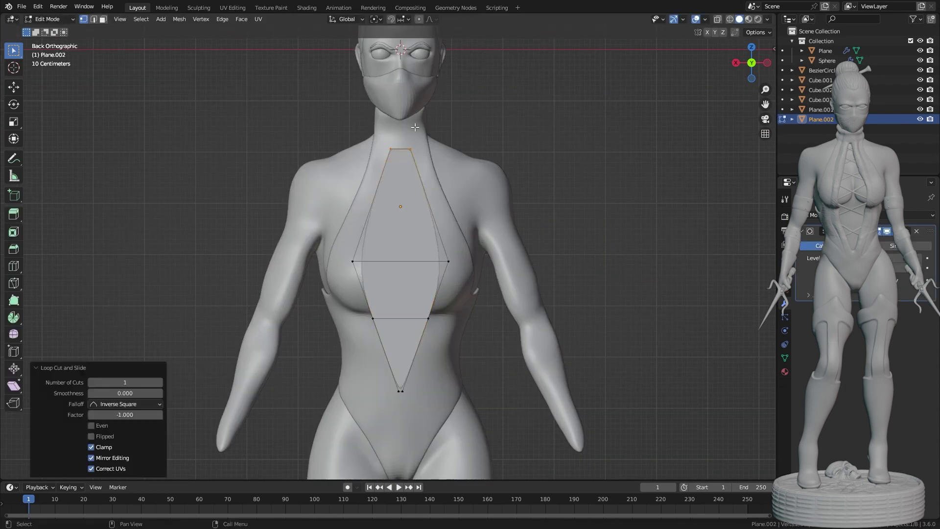
pyautogui.press('Tab')
# Give the cutter plane thickness with a Solidify modifier.
pyautogui.scroll(-2, 415, 127)
pyautogui.moveTo(509, 274); pyautogui.dragTo(568, 274, button='middle')
pyautogui.click(832, 215)
pyautogui.click(724, 372)
pyautogui.press('KP_3')
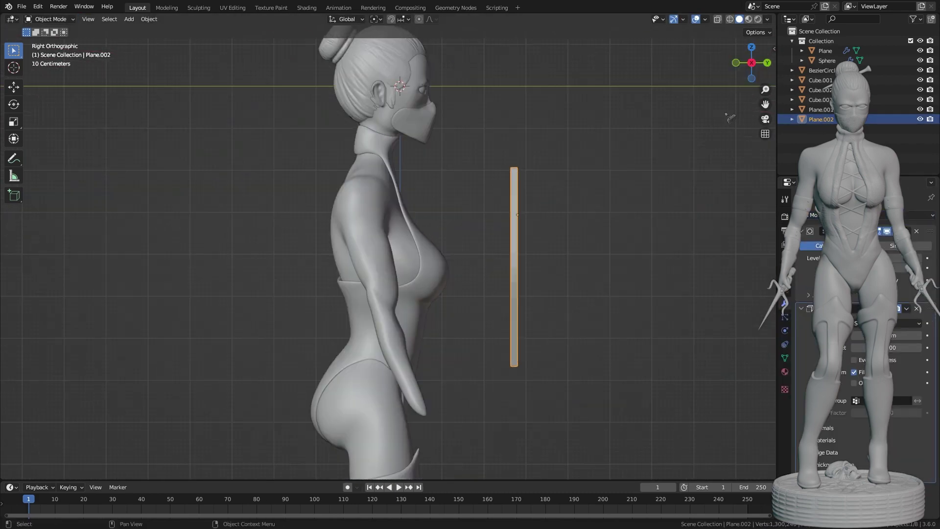
pyautogui.moveTo(730, 117); pyautogui.dragTo(539, 195, button='middle')
# Reshape the cutter plane's vertices along Y into a V over the chest.
pyautogui.press('Tab')
pyautogui.scroll(3, 431, 281)
pyautogui.press('g')
pyautogui.press('y')
pyautogui.click(431, 281)
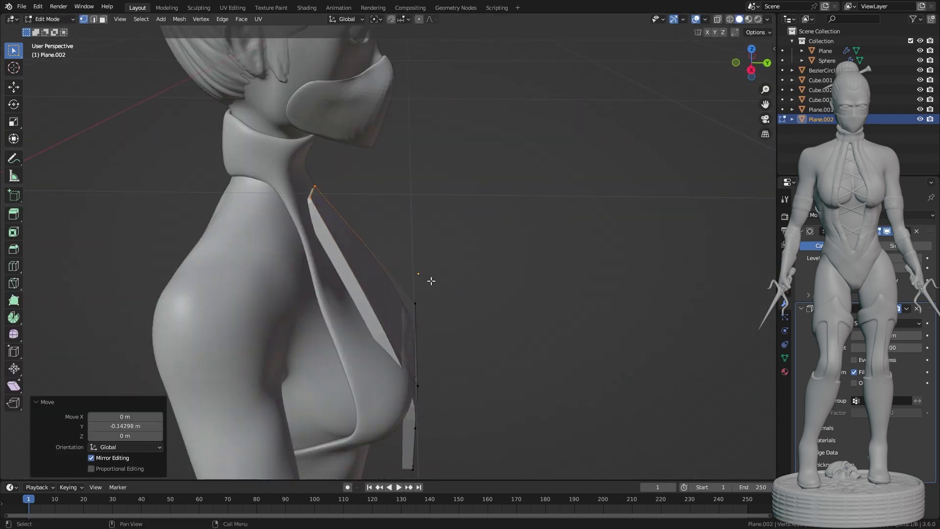
pyautogui.click(395, 291)
pyautogui.moveTo(395, 291)
pyautogui.mouseDown(button='middle')
pyautogui.moveTo(479, 309)
pyautogui.moveTo(481, 277)
pyautogui.mouseUp(button='middle')
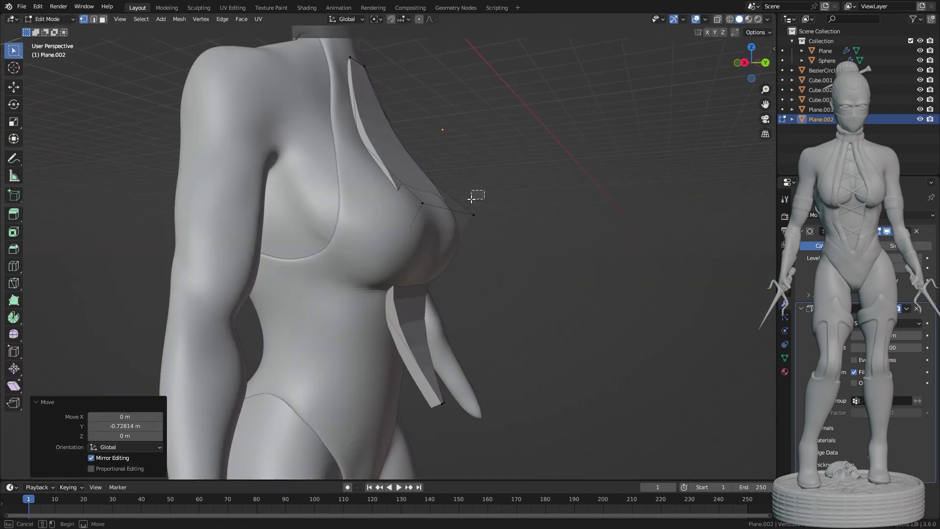
pyautogui.press('g')
pyautogui.click(444, 344)
pyautogui.moveTo(444, 344); pyautogui.dragTo(441, 344, button='middle')
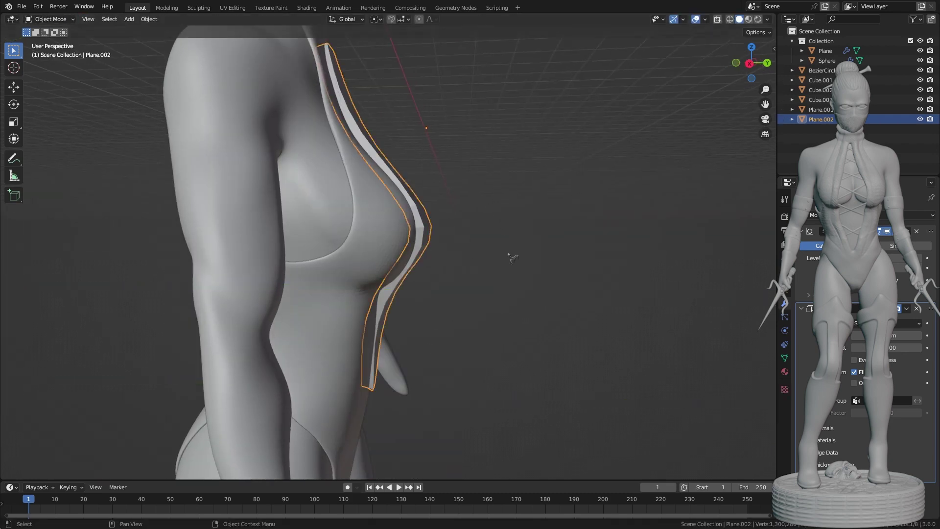
pyautogui.moveTo(511, 257)
pyautogui.mouseDown(button='middle')
pyautogui.moveTo(470, 274)
pyautogui.moveTo(450, 354)
pyautogui.mouseUp(button='middle')
# Boolean-subtract the cutter plane from the bodysuit, undo it, and re-inspect the front.
pyautogui.press('Tab')
pyautogui.press('b')
pyautogui.moveTo(450, 353); pyautogui.dragTo(374, 412)
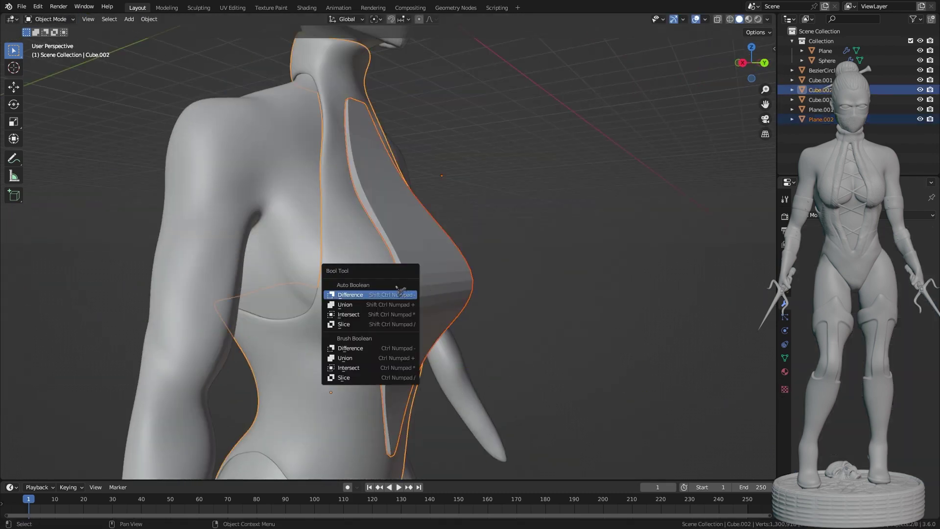
pyautogui.click(401, 294)
pyautogui.moveTo(400, 294)
pyautogui.mouseDown(button='middle')
pyautogui.moveTo(590, 308)
pyautogui.moveTo(521, 275)
pyautogui.moveTo(499, 325)
pyautogui.mouseUp(button='middle')
pyautogui.hotkey('ctrl', 'z')
pyautogui.moveTo(612, 371); pyautogui.dragTo(616, 320, button='middle')
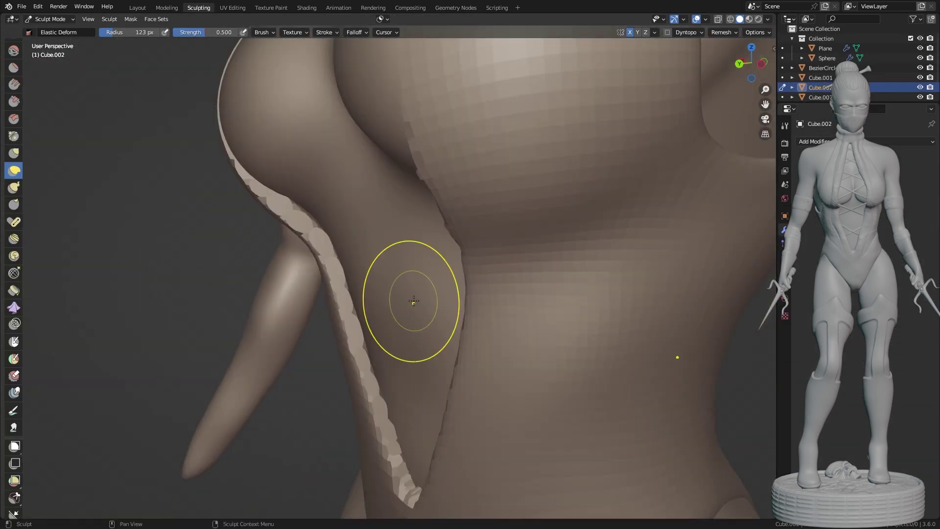
pyautogui.moveTo(414, 301); pyautogui.dragTo(573, 207, button='middle')
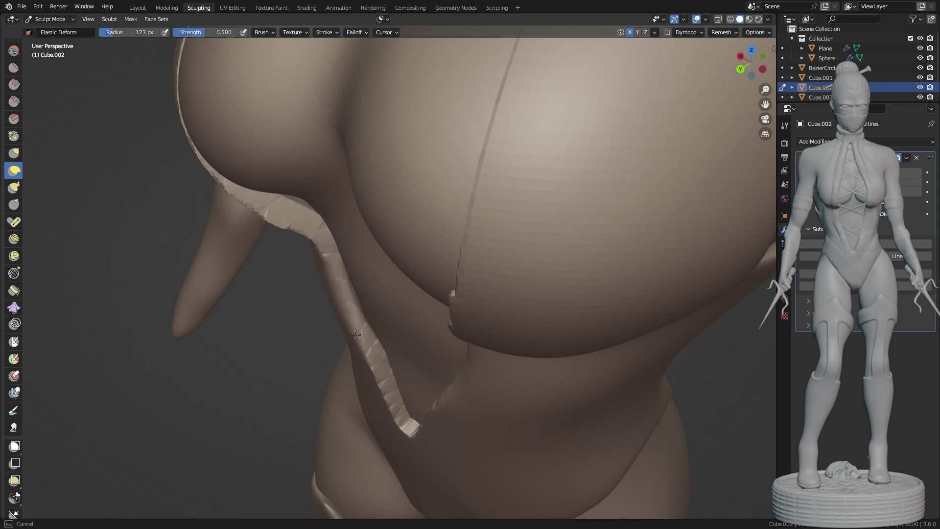
# Zoom in close on the jagged neckline and strap edges of the bodysuit.
pyautogui.moveTo(345, 244); pyautogui.dragTo(268, 204, button='middle')
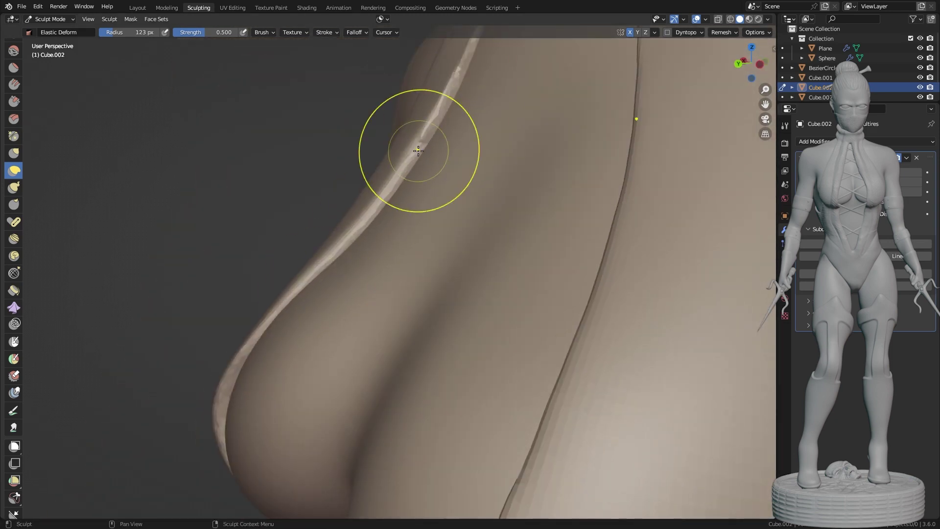
pyautogui.moveTo(419, 151); pyautogui.dragTo(505, 114, button='middle')
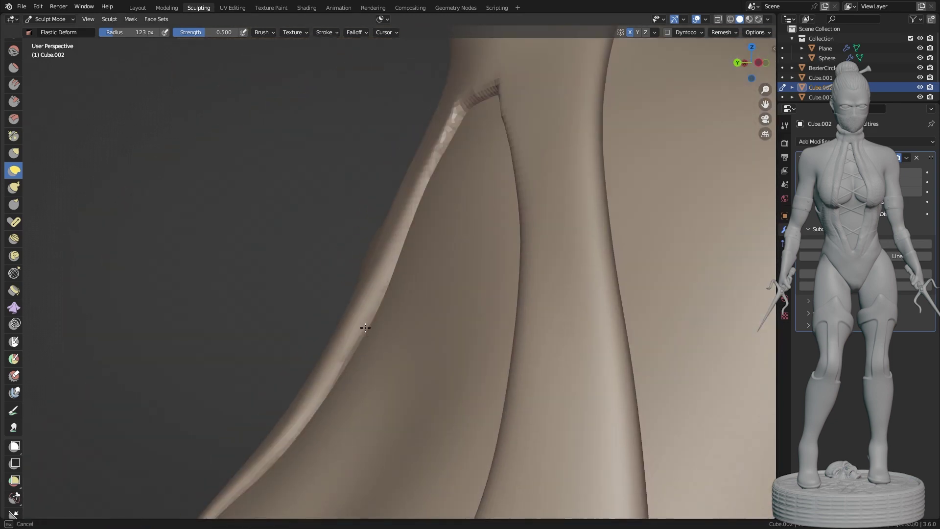
pyautogui.scroll(3, 424, 267)
pyautogui.scroll(2, 366, 112)
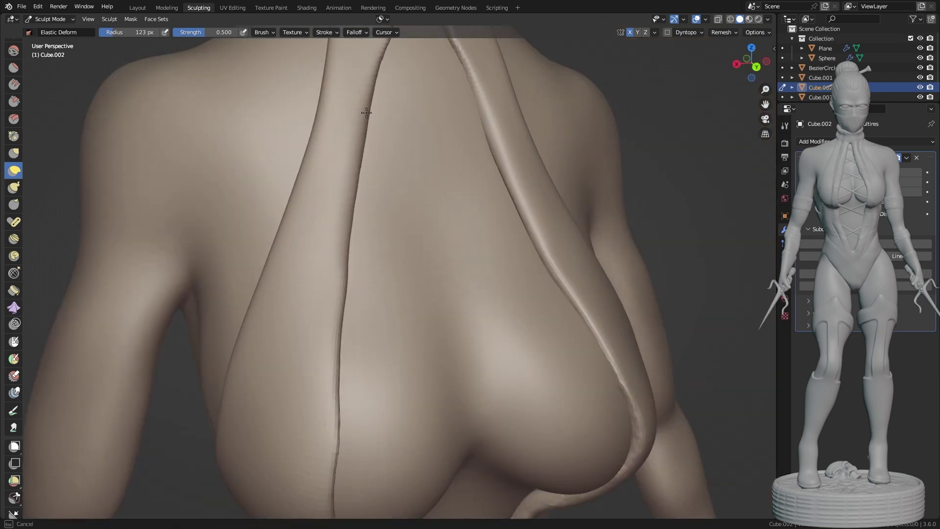
pyautogui.keyDown('shift'); pyautogui.moveTo(364, 267); pyautogui.dragTo(356, 247, button='middle'); pyautogui.keyUp('shift')
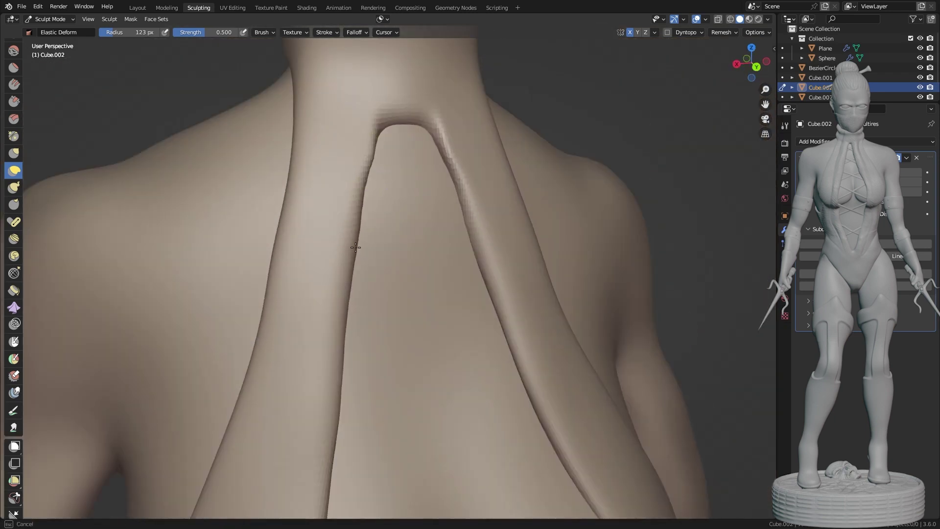
pyautogui.scroll(-2, 344, 340)
pyautogui.scroll(-3, 378, 335)
pyautogui.scroll(4, 342, 275)
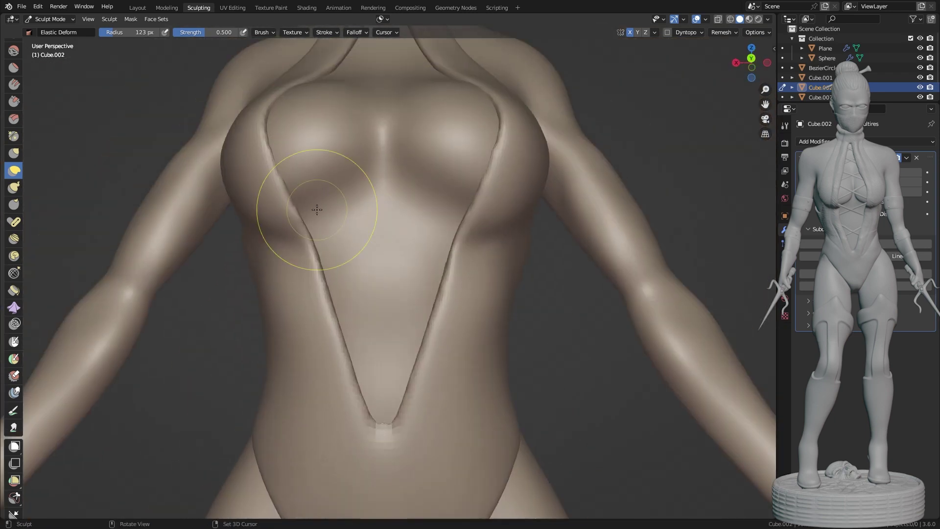
# Orbit around the torso's side, back and front to inspect the strap rims.
pyautogui.moveTo(477, 280); pyautogui.dragTo(589, 294, button='middle')
pyautogui.scroll(3, 343, 216)
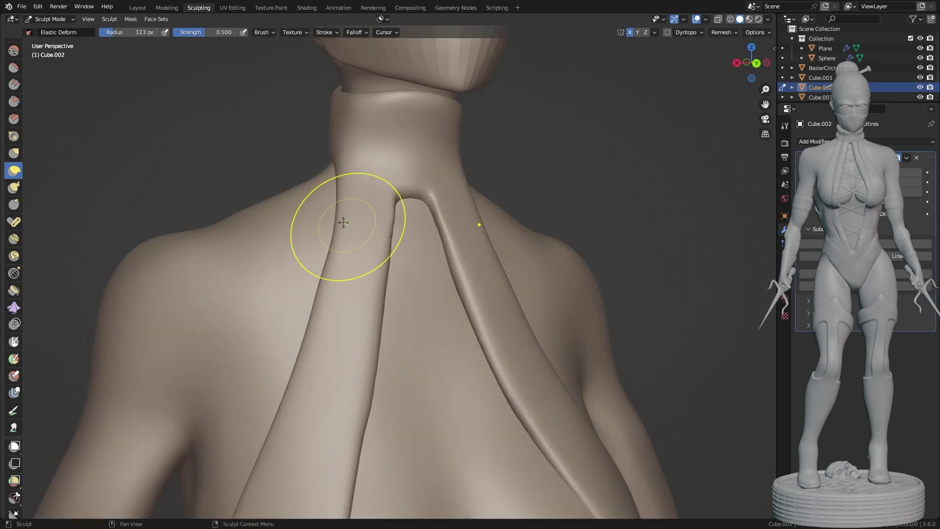
pyautogui.scroll(-3, 432, 380)
pyautogui.scroll(3, 421, 294)
pyautogui.moveTo(343, 304); pyautogui.dragTo(408, 308, button='middle')
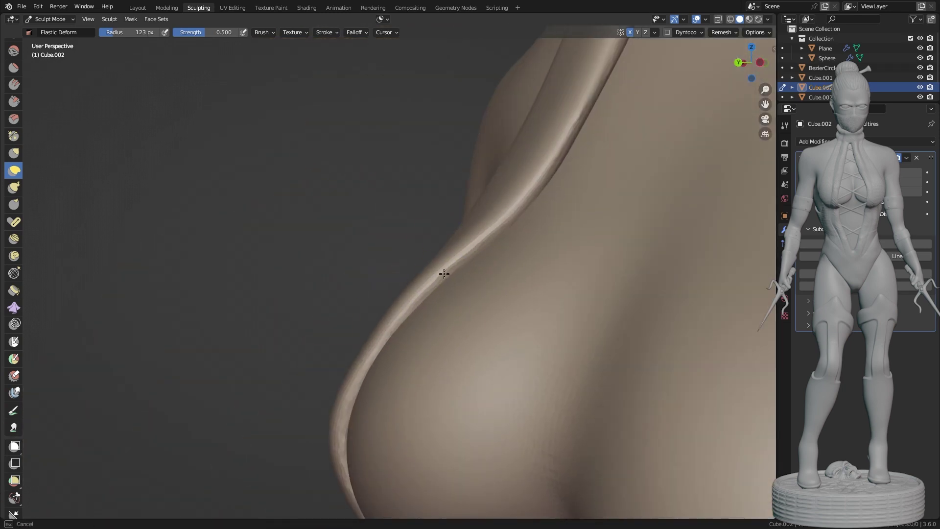
pyautogui.moveTo(444, 274)
pyautogui.mouseDown(button='middle')
pyautogui.moveTo(441, 377)
pyautogui.moveTo(514, 382)
pyautogui.mouseUp(button='middle')
pyautogui.scroll(3, 504, 443)
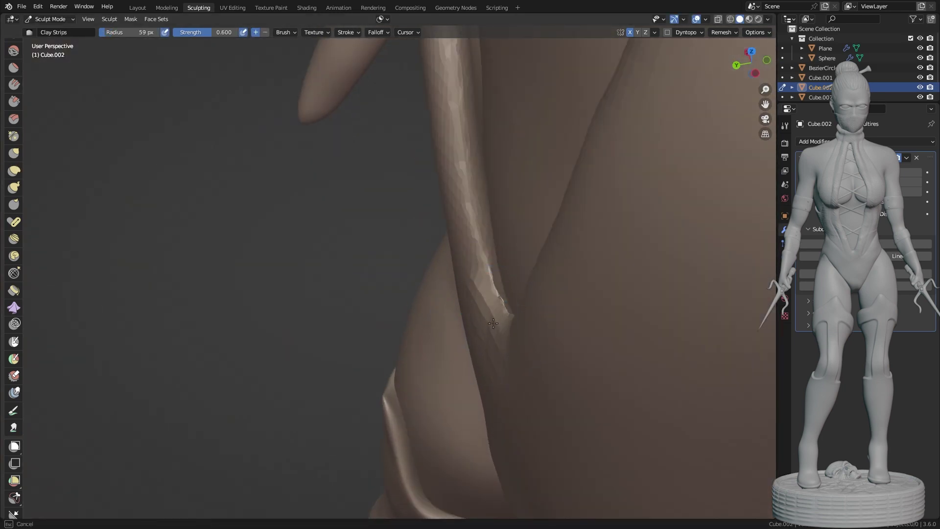
pyautogui.moveTo(493, 323); pyautogui.dragTo(393, 296, button='middle')
pyautogui.scroll(-5, 476, 344)
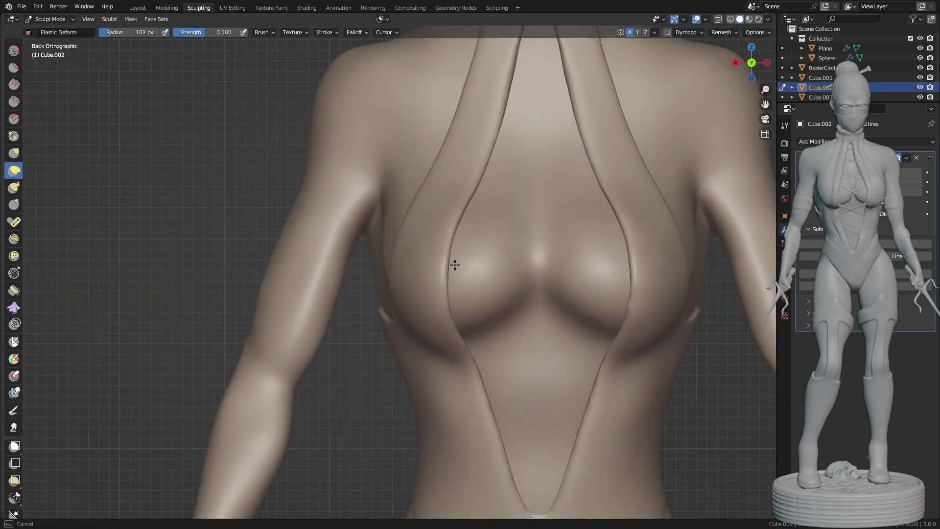
pyautogui.moveTo(491, 285)
pyautogui.mouseDown(button='middle')
pyautogui.moveTo(432, 305)
pyautogui.moveTo(426, 248)
pyautogui.mouseUp(button='middle')
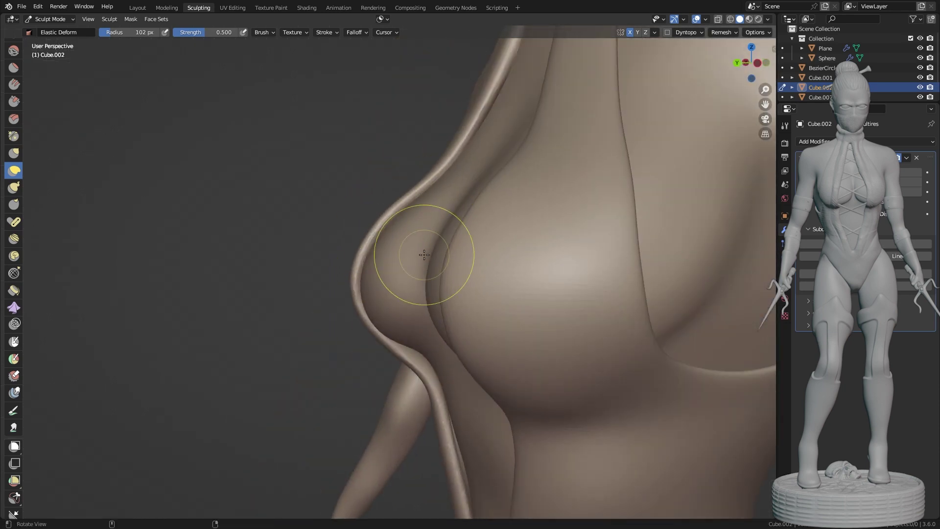
pyautogui.scroll(-5, 426, 248)
pyautogui.scroll(5, 479, 236)
pyautogui.moveTo(480, 235)
pyautogui.mouseDown(button='middle')
pyautogui.moveTo(430, 294)
pyautogui.moveTo(367, 189)
pyautogui.moveTo(498, 231)
pyautogui.mouseUp(button='middle')
pyautogui.moveTo(428, 282); pyautogui.dragTo(494, 338, button='middle')
pyautogui.scroll(-5, 495, 339)
pyautogui.scroll(3, 484, 323)
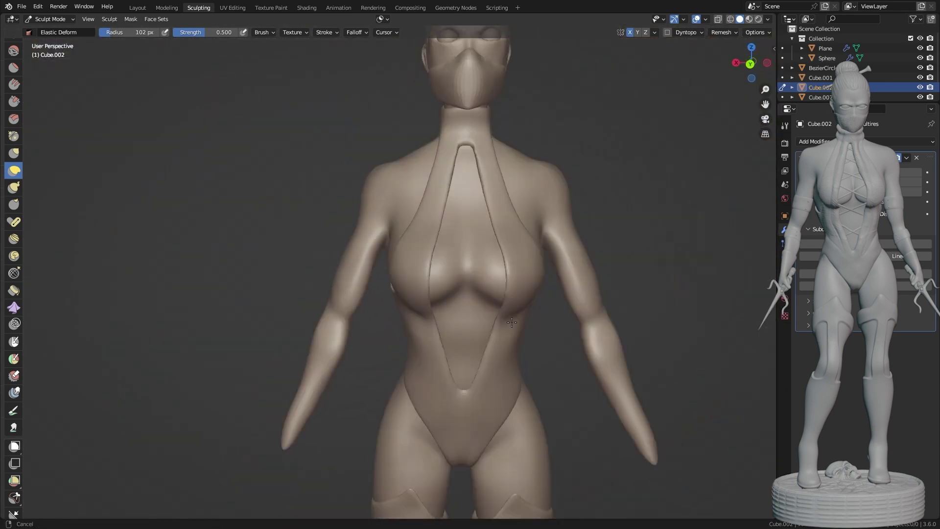
pyautogui.scroll(-3, 479, 314)
pyautogui.moveTo(490, 275); pyautogui.dragTo(510, 312, button='middle')
pyautogui.scroll(6, 510, 313)
pyautogui.scroll(3, 511, 313)
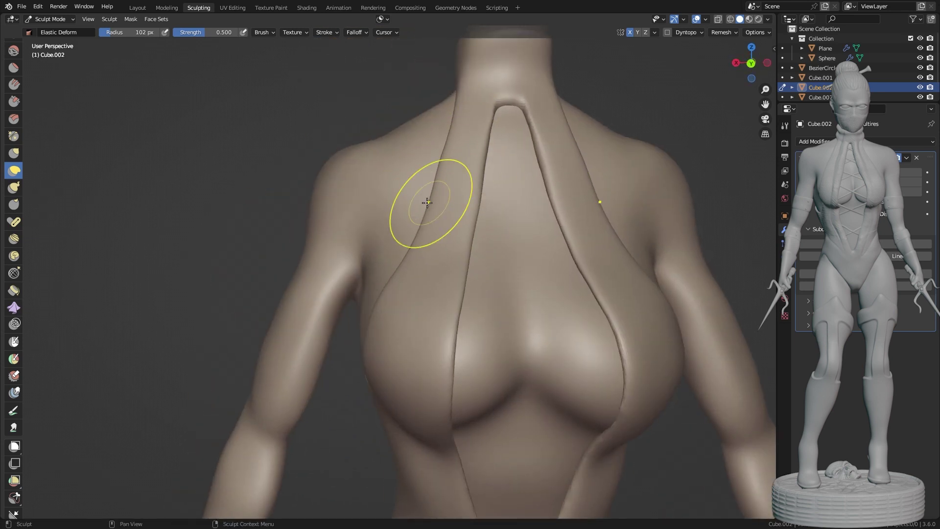
pyautogui.scroll(-2, 458, 255)
pyautogui.scroll(-4, 536, 340)
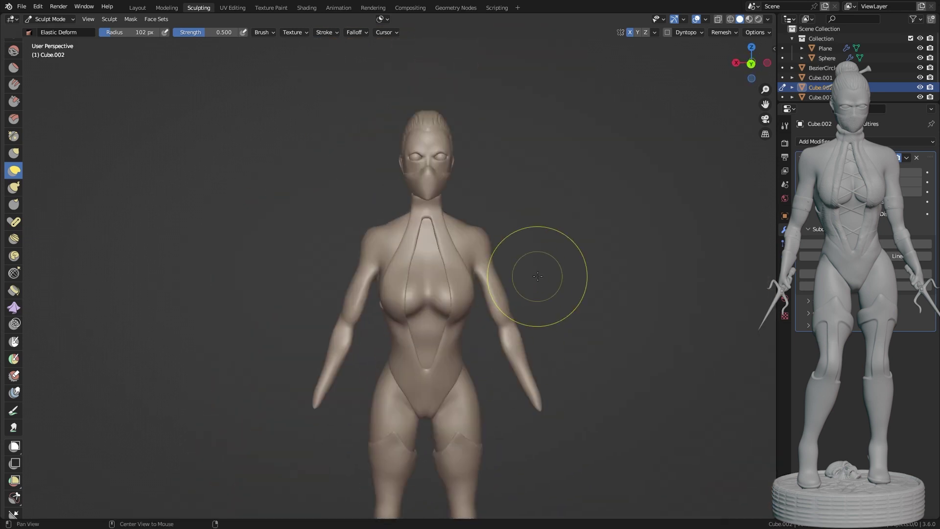
# Bulge the arm tip outward into a palm with Elastic Deform.
pyautogui.scroll(-4, 456, 258)
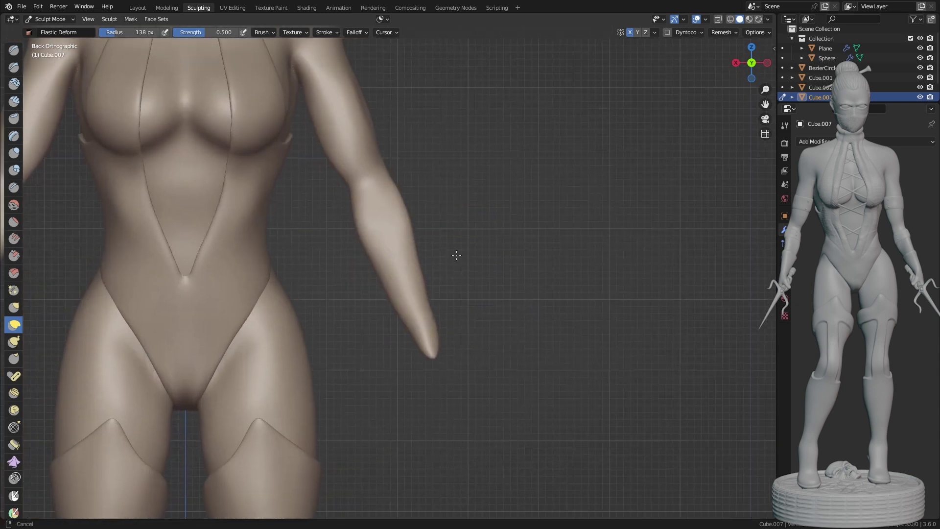
pyautogui.scroll(4, 413, 221)
pyautogui.scroll(1, 478, 186)
pyautogui.moveTo(482, 126); pyautogui.dragTo(613, 61)
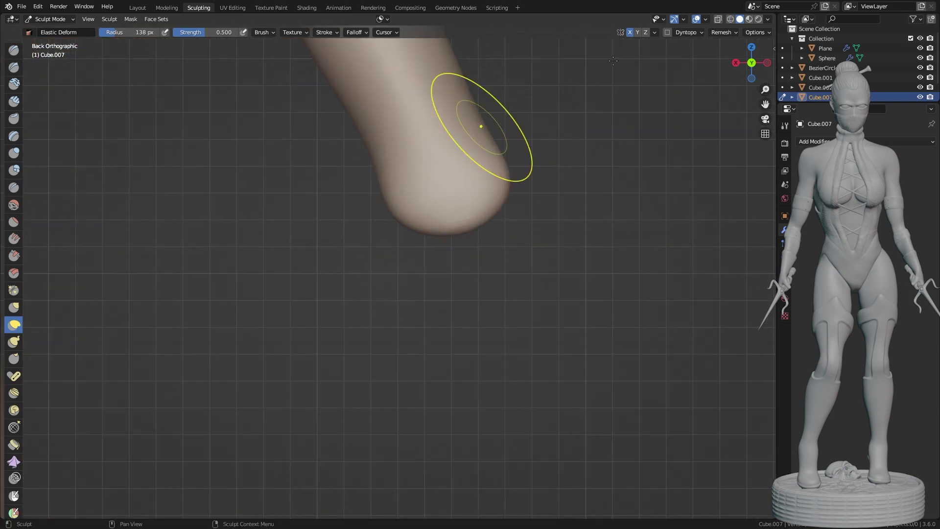
pyautogui.scroll(-4, 439, 243)
pyautogui.moveTo(480, 219); pyautogui.dragTo(410, 275, button='middle')
pyautogui.scroll(4, 410, 274)
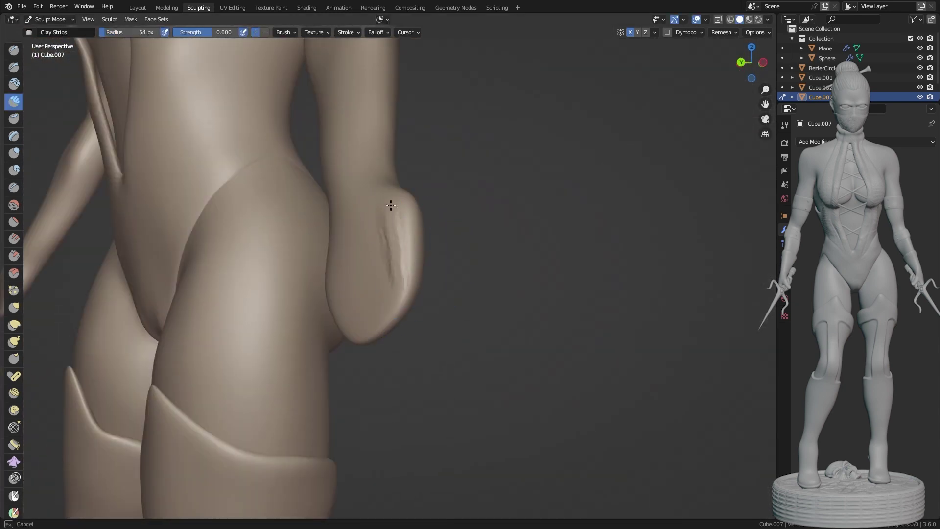
pyautogui.moveTo(350, 225); pyautogui.dragTo(478, 273, button='middle')
pyautogui.scroll(2, 478, 273)
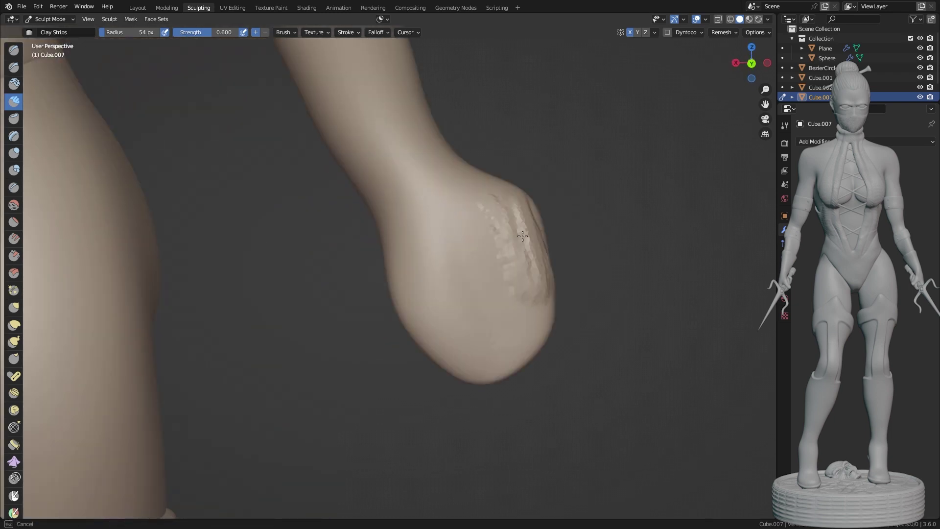
pyautogui.moveTo(521, 235); pyautogui.dragTo(479, 210, button='middle')
pyautogui.scroll(-3, 449, 317)
pyautogui.scroll(3, 426, 296)
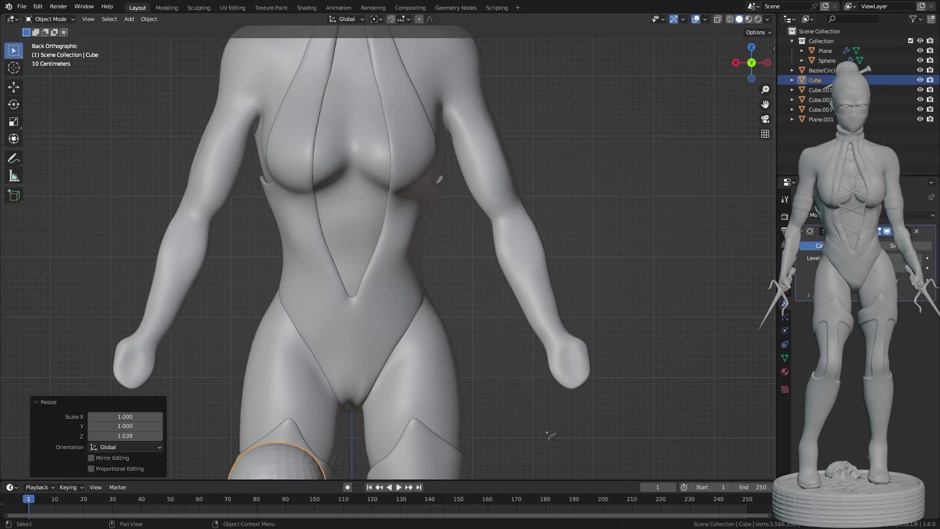
pyautogui.scroll(-3, 447, 319)
pyautogui.scroll(3, 535, 331)
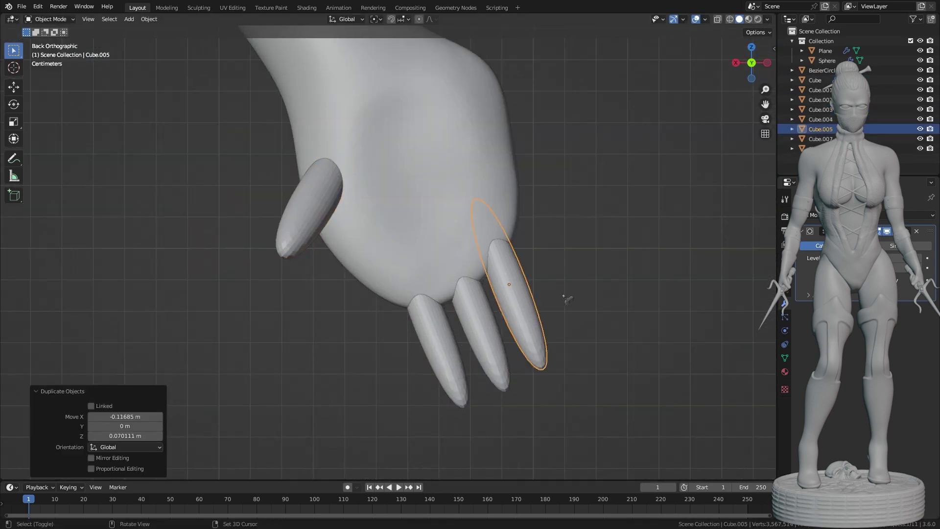
# Duplicate, scale down and position cube pieces as finger segments on the palm.
pyautogui.hotkey('shift', 'd')
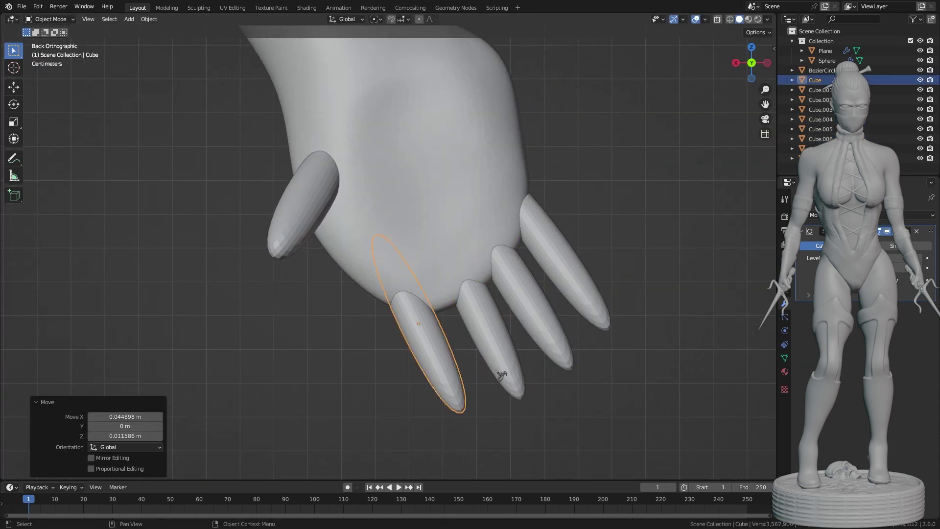
pyautogui.moveTo(501, 375); pyautogui.dragTo(494, 268, button='middle')
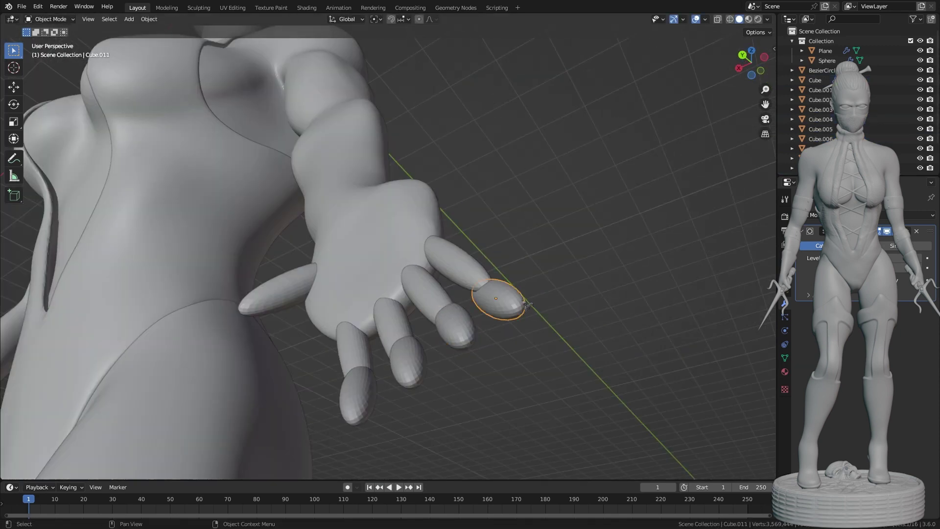
pyautogui.hotkey('shift', 'd')
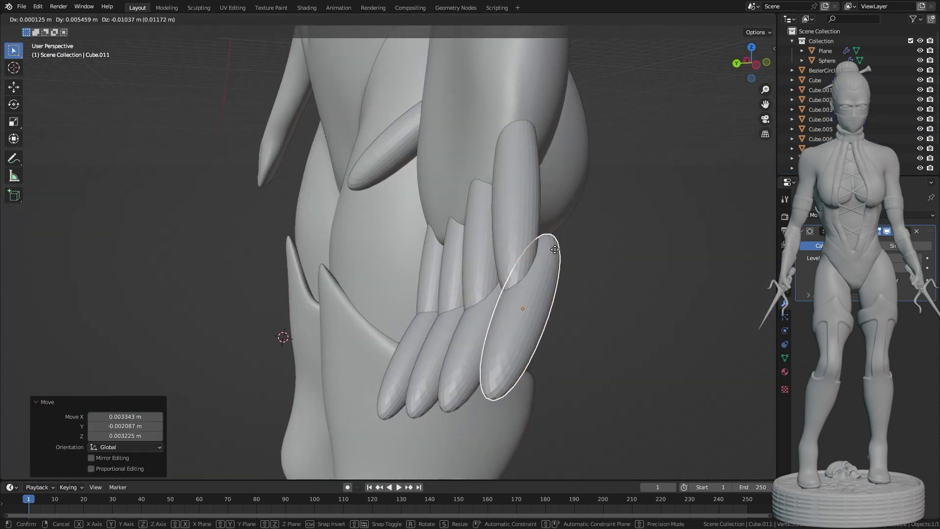
pyautogui.moveTo(536, 311)
pyautogui.mouseDown(button='middle')
pyautogui.moveTo(550, 262)
pyautogui.moveTo(630, 342)
pyautogui.moveTo(451, 342)
pyautogui.mouseUp(button='middle')
pyautogui.hotkey('shift', 'd')
pyautogui.click(550, 263)
pyautogui.press('s')
pyautogui.click(515, 289)
pyautogui.hotkey('shift', 'd')
pyautogui.moveTo(515, 289)
pyautogui.mouseDown(button='middle')
pyautogui.moveTo(503, 416)
pyautogui.moveTo(547, 271)
pyautogui.moveTo(530, 274)
pyautogui.moveTo(512, 299)
pyautogui.moveTo(494, 399)
pyautogui.moveTo(672, 373)
pyautogui.moveTo(466, 342)
pyautogui.moveTo(398, 225)
pyautogui.mouseUp(button='middle')
pyautogui.press('g')
pyautogui.click(434, 293)
# Check the hand from the Sculpting workspace, then return to Layout.
pyautogui.click(198, 7)
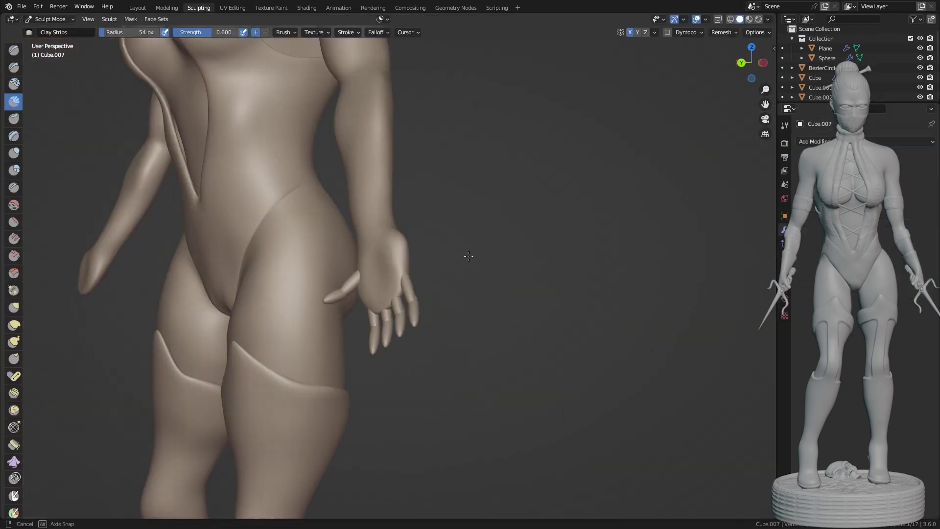
pyautogui.moveTo(389, 286)
pyautogui.mouseDown(button='middle')
pyautogui.moveTo(411, 204)
pyautogui.moveTo(374, 200)
pyautogui.moveTo(398, 238)
pyautogui.moveTo(447, 272)
pyautogui.moveTo(571, 93)
pyautogui.mouseUp(button='middle')
pyautogui.hotkey('ctrl', 'pageup')
pyautogui.hotkey('ctrl', 'pageup')
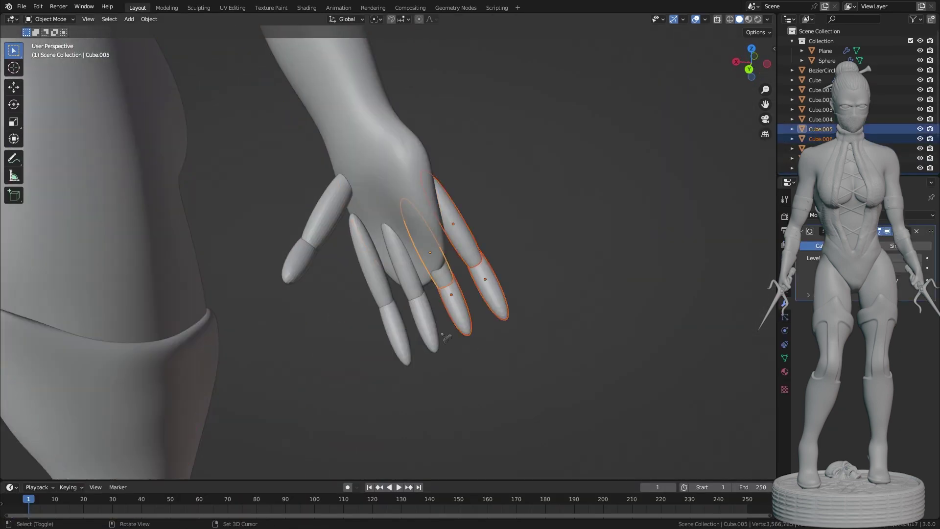
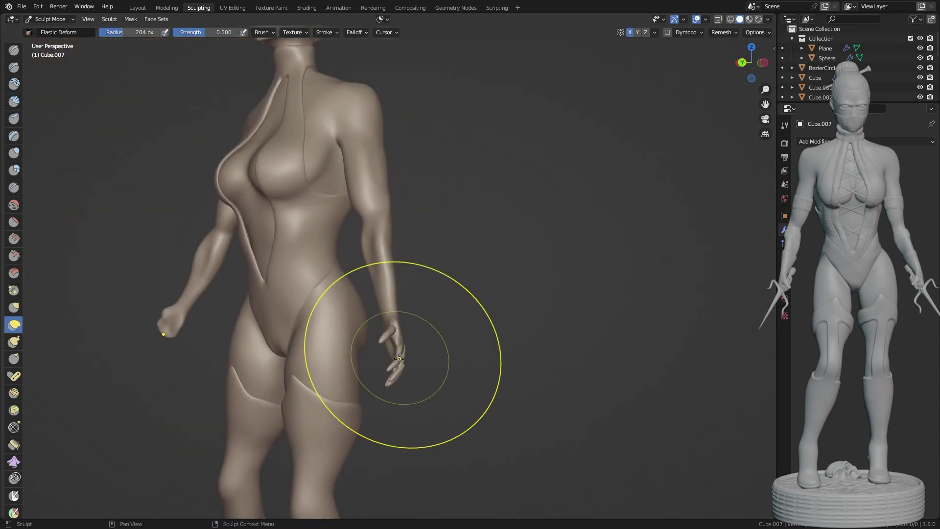
# Orbit from the figure's front to the hip and back to inspect the suit's hip edges.
pyautogui.moveTo(393, 347); pyautogui.dragTo(471, 273, button='middle')
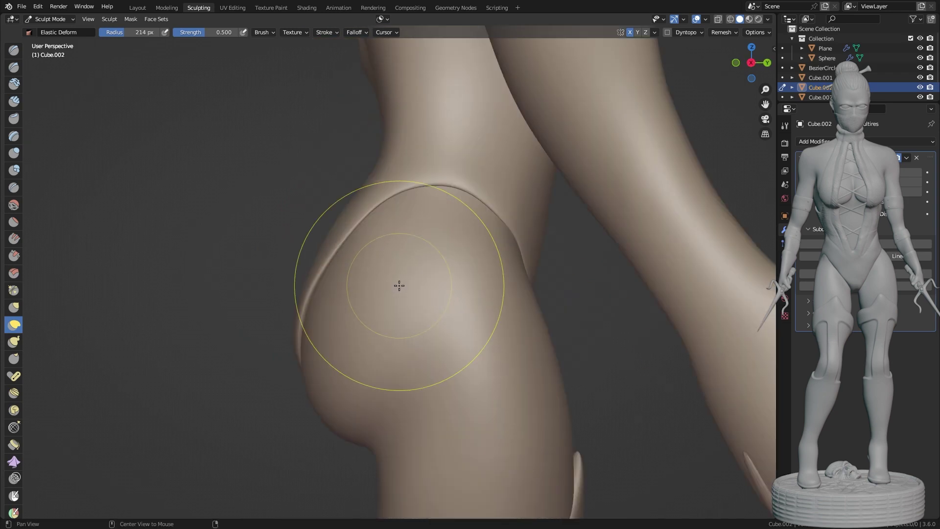
pyautogui.moveTo(399, 286)
pyautogui.mouseDown(button='middle')
pyautogui.moveTo(340, 336)
pyautogui.moveTo(302, 255)
pyautogui.mouseUp(button='middle')
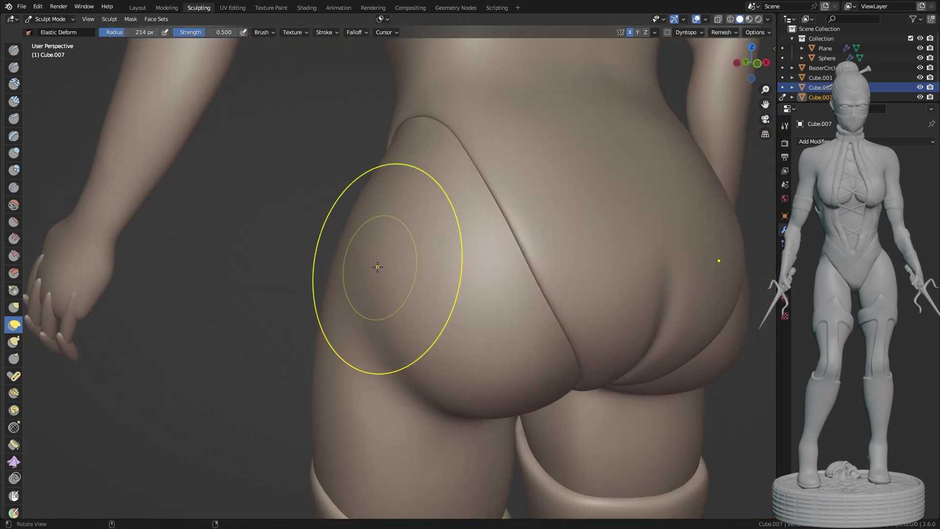
pyautogui.moveTo(377, 267); pyautogui.dragTo(573, 307, button='middle')
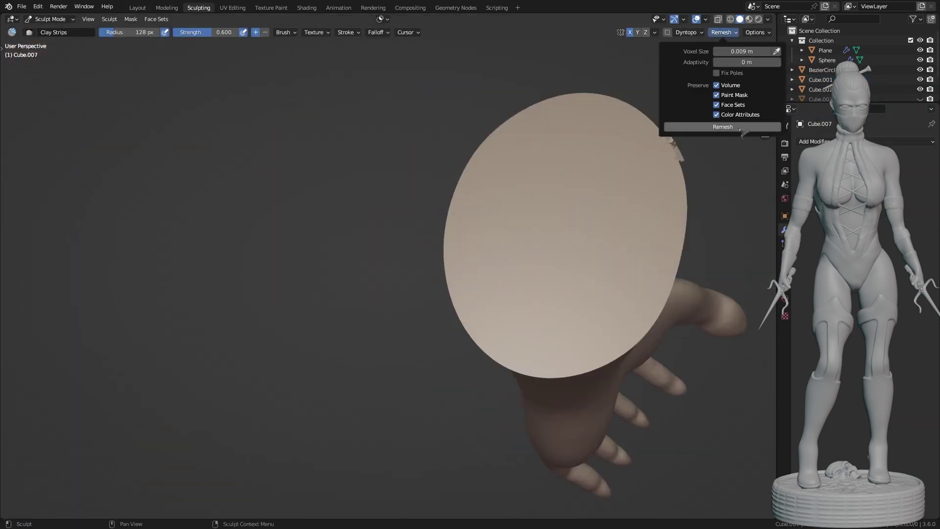
# Remesh Cube.007 at 0.009 m voxels and frame the open cuff end of the hand.
pyautogui.click(740, 129)
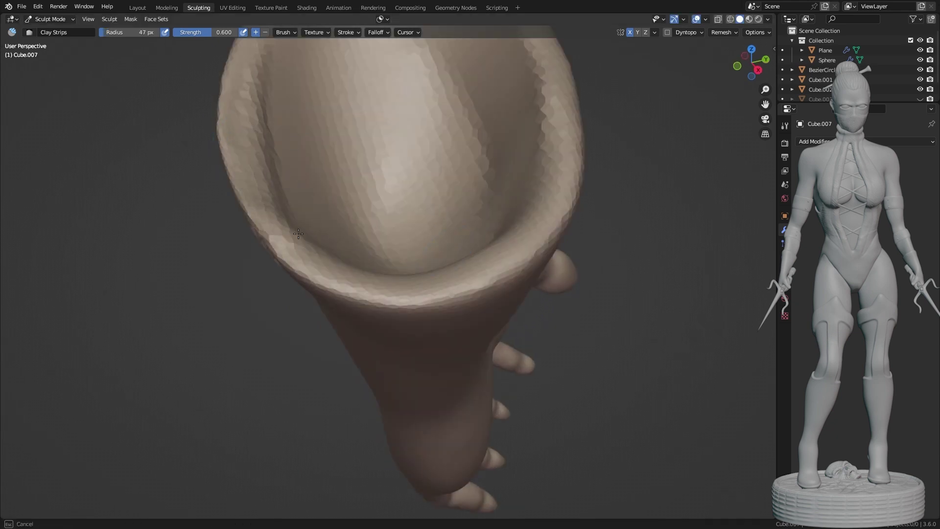
pyautogui.moveTo(298, 234); pyautogui.dragTo(304, 174, button='middle')
pyautogui.moveTo(309, 214)
pyautogui.mouseDown(button='middle')
pyautogui.moveTo(514, 193)
pyautogui.moveTo(474, 304)
pyautogui.moveTo(437, 308)
pyautogui.moveTo(352, 256)
pyautogui.mouseUp(button='middle')
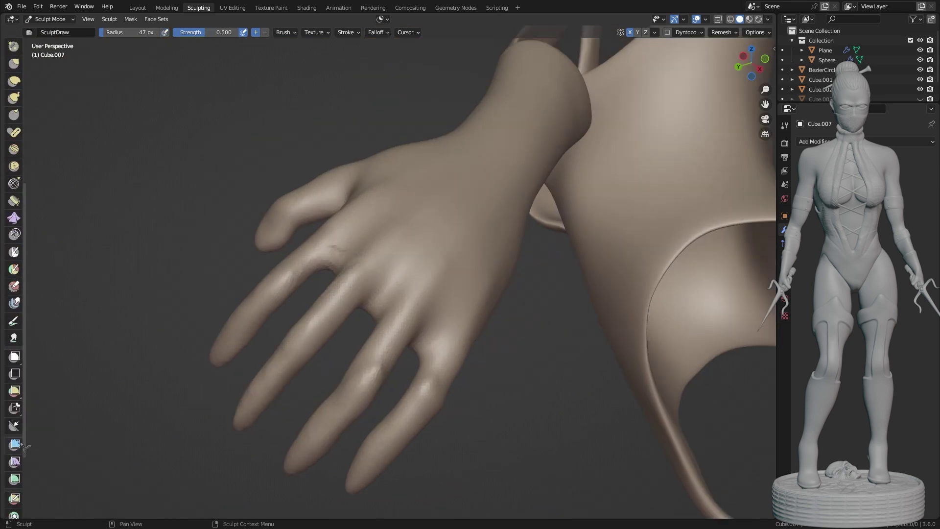
# Apply the mesh filter across the glove to smooth it.
pyautogui.click(378, 200)
pyautogui.moveTo(377, 199); pyautogui.dragTo(328, 231, button='middle')
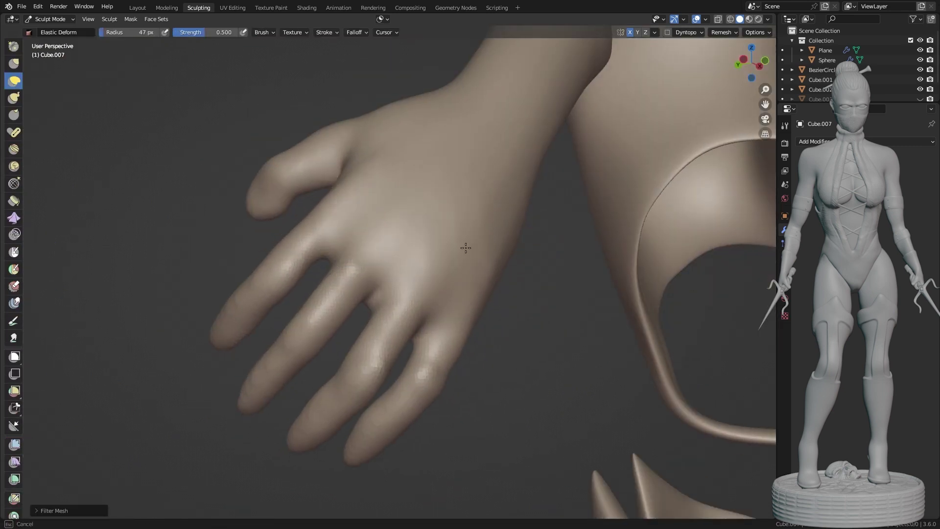
pyautogui.moveTo(466, 248); pyautogui.dragTo(455, 268, button='middle')
pyautogui.moveTo(438, 195); pyautogui.dragTo(293, 302, button='middle')
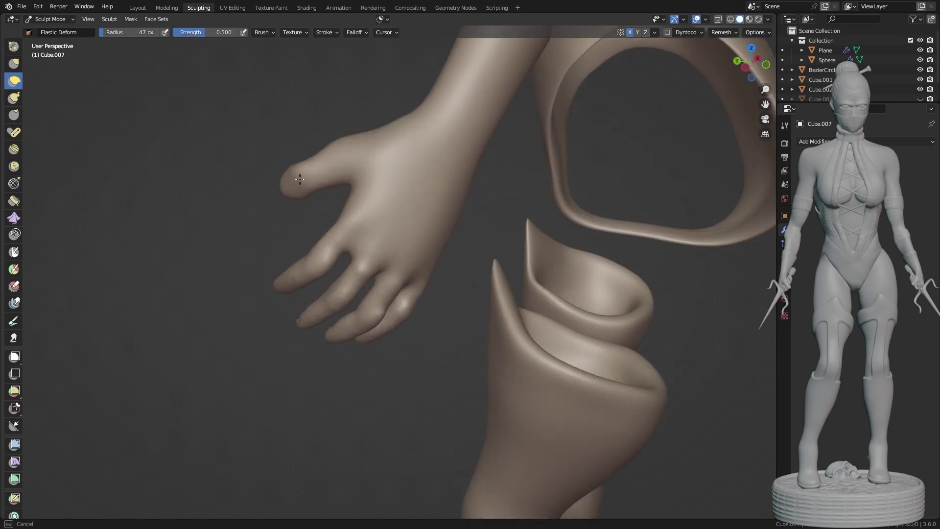
pyautogui.scroll(-3, 294, 302)
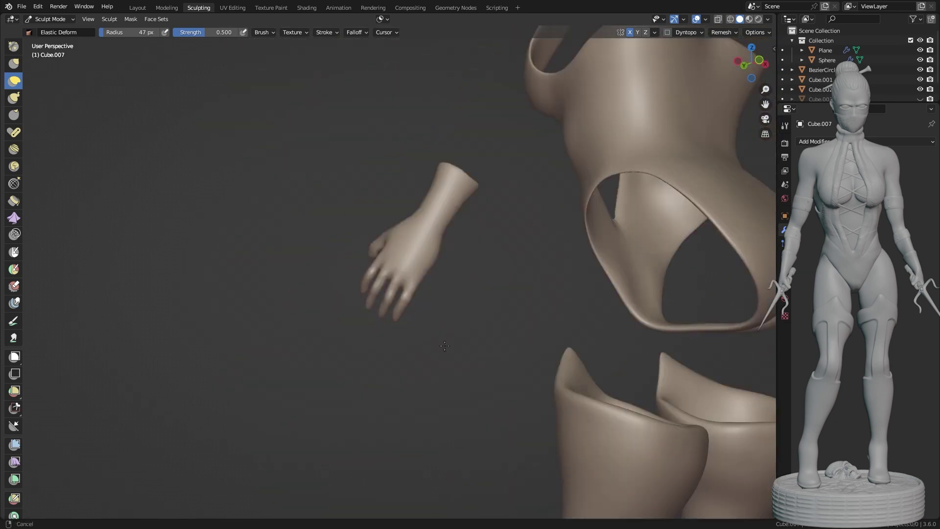
pyautogui.moveTo(447, 258); pyautogui.dragTo(533, 397, button='middle')
pyautogui.scroll(5, 533, 397)
pyautogui.scroll(-5, 485, 371)
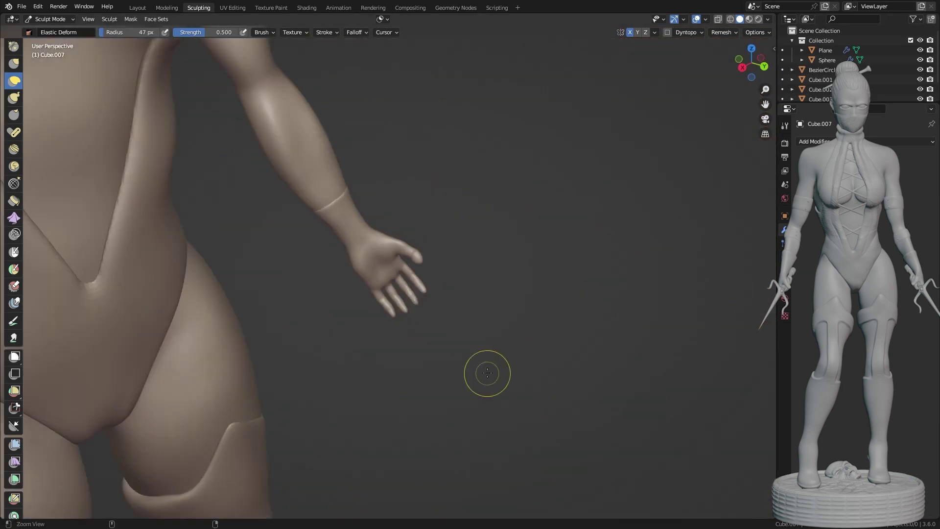
# Reshape the thumb and wrist cuff of the hand on the thigh with Elastic Deform.
pyautogui.moveTo(485, 372)
pyautogui.mouseDown(button='middle')
pyautogui.moveTo(454, 263)
pyautogui.moveTo(597, 256)
pyautogui.moveTo(451, 392)
pyautogui.mouseUp(button='middle')
pyautogui.scroll(5, 454, 263)
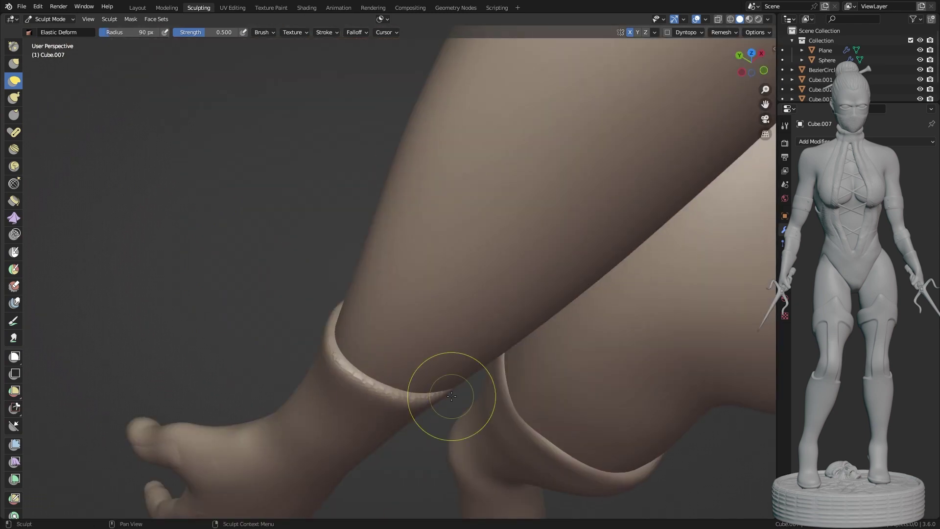
pyautogui.scroll(3, 451, 392)
pyautogui.scroll(-4, 304, 231)
pyautogui.moveTo(304, 230); pyautogui.dragTo(166, 41, button='middle')
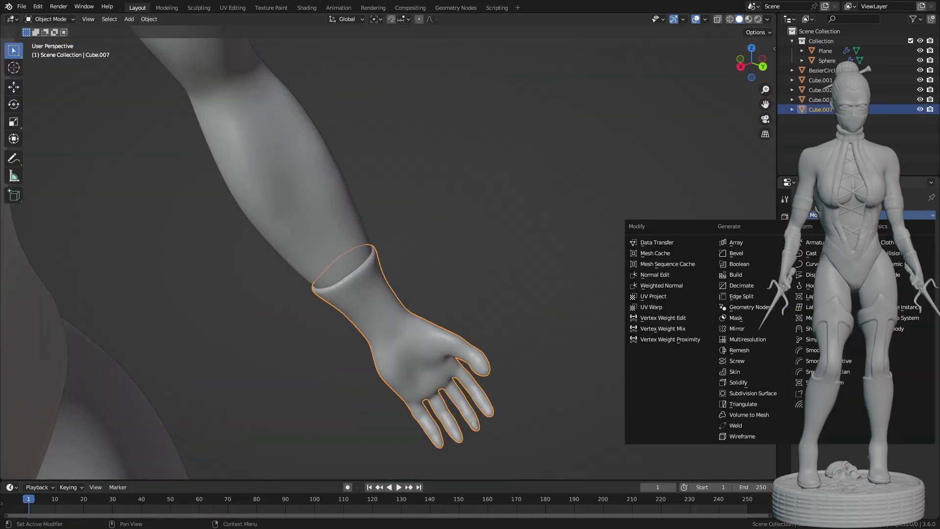
pyautogui.moveTo(517, 288); pyautogui.dragTo(509, 294, button='middle')
pyautogui.scroll(8, 509, 294)
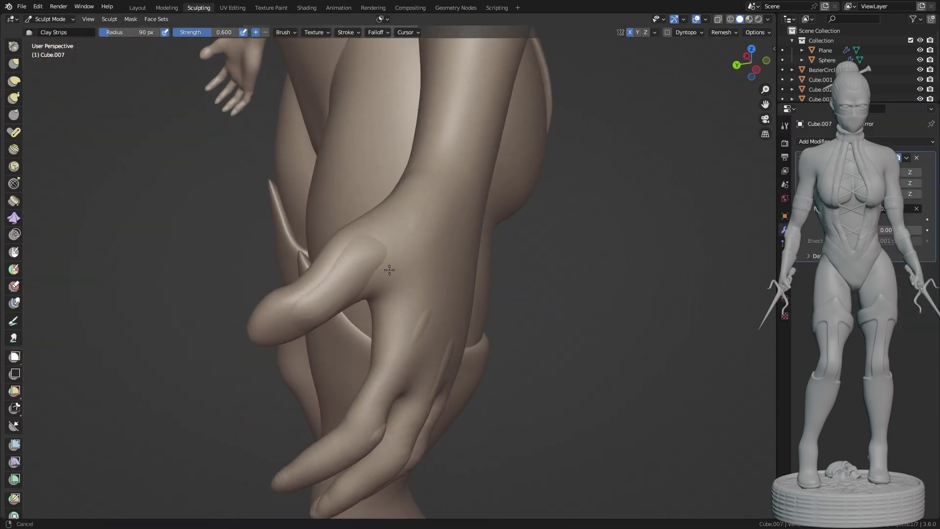
pyautogui.press('e')
pyautogui.moveTo(398, 272)
pyautogui.mouseDown(button='middle')
pyautogui.moveTo(553, 298)
pyautogui.moveTo(420, 335)
pyautogui.moveTo(583, 342)
pyautogui.moveTo(504, 430)
pyautogui.moveTo(451, 413)
pyautogui.moveTo(506, 318)
pyautogui.mouseUp(button='middle')
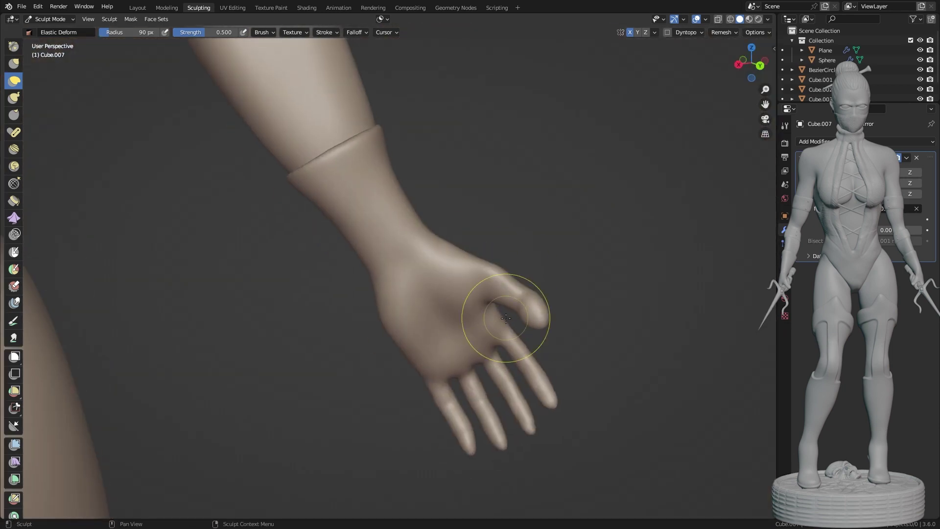
pyautogui.moveTo(374, 239)
pyautogui.mouseDown(button='middle')
pyautogui.moveTo(210, 395)
pyautogui.moveTo(289, 357)
pyautogui.moveTo(571, 130)
pyautogui.moveTo(573, 360)
pyautogui.moveTo(535, 262)
pyautogui.moveTo(416, 215)
pyautogui.mouseUp(button='middle')
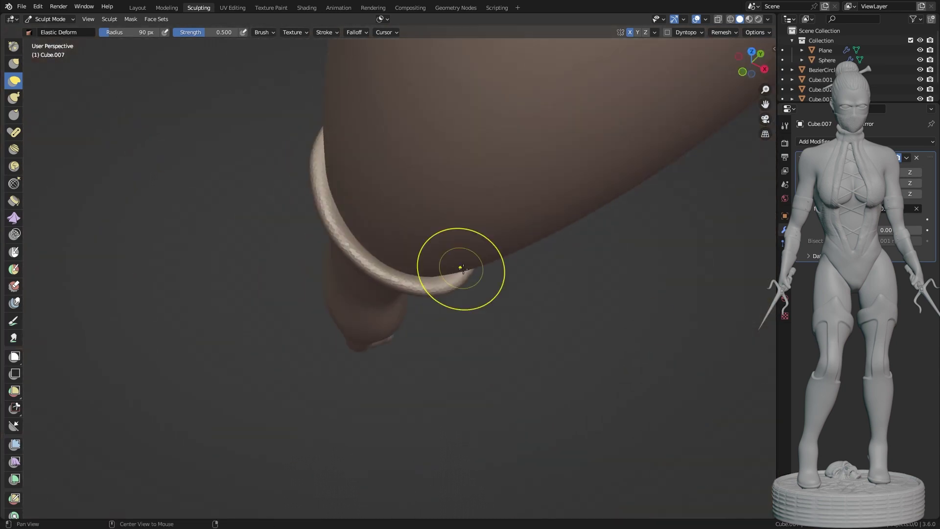
pyautogui.moveTo(462, 269)
pyautogui.mouseDown(button='middle')
pyautogui.moveTo(454, 337)
pyautogui.moveTo(606, 305)
pyautogui.mouseUp(button='middle')
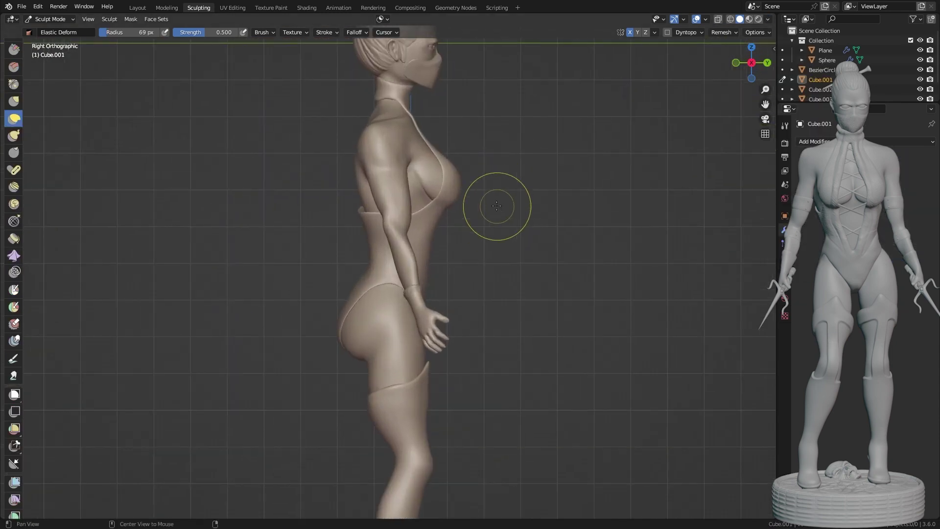
# Work the mask's lower edge around the jaw from a low side view of the head.
pyautogui.scroll(6, 496, 205)
pyautogui.scroll(2, 374, 153)
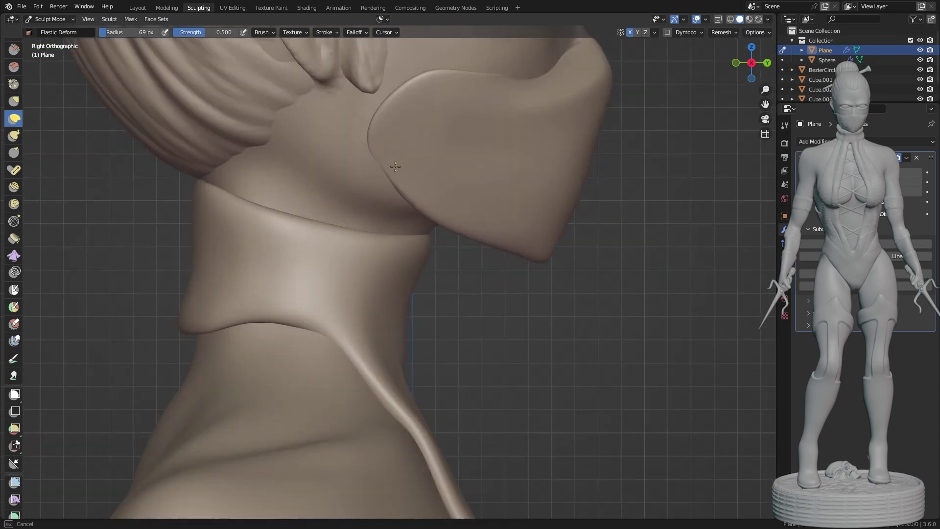
pyautogui.scroll(2, 398, 164)
pyautogui.scroll(-2, 626, 151)
pyautogui.scroll(-3, 542, 168)
pyautogui.scroll(5, 379, 269)
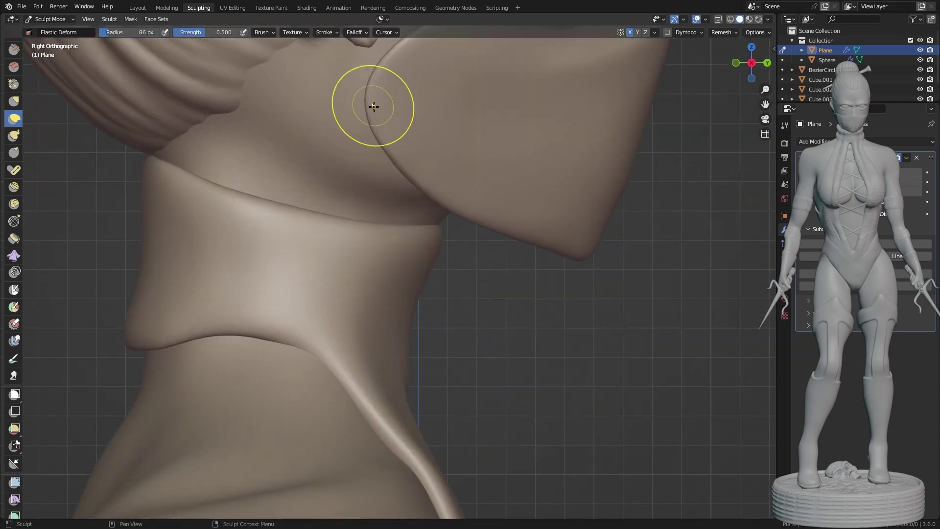
pyautogui.scroll(-4, 451, 178)
pyautogui.scroll(4, 441, 230)
pyautogui.scroll(-2, 597, 230)
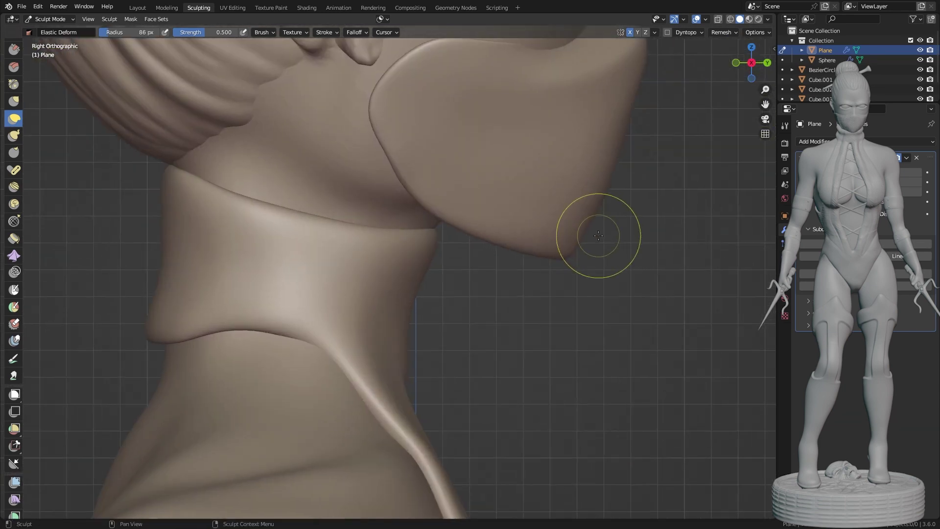
pyautogui.scroll(1, 466, 263)
pyautogui.moveTo(545, 280)
pyautogui.mouseDown(button='middle')
pyautogui.moveTo(246, 279)
pyautogui.moveTo(342, 157)
pyautogui.moveTo(473, 253)
pyautogui.mouseUp(button='middle')
pyautogui.scroll(-5, 473, 253)
# Refine the mask edge under the chin and along the neck.
pyautogui.moveTo(477, 314)
pyautogui.mouseDown(button='middle')
pyautogui.moveTo(388, 235)
pyautogui.moveTo(304, 318)
pyautogui.moveTo(238, 283)
pyautogui.mouseUp(button='middle')
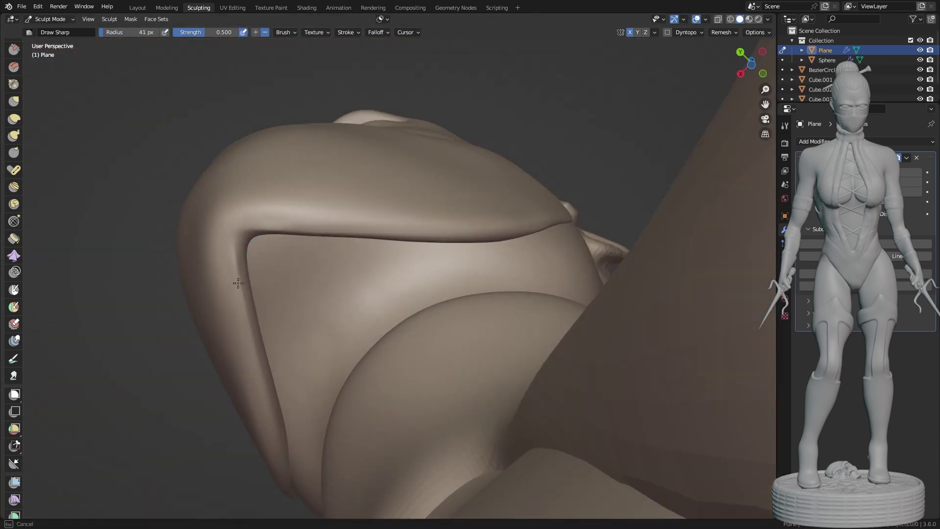
pyautogui.moveTo(251, 356)
pyautogui.mouseDown(button='middle')
pyautogui.moveTo(230, 211)
pyautogui.moveTo(481, 180)
pyautogui.moveTo(397, 120)
pyautogui.mouseUp(button='middle')
pyautogui.moveTo(374, 76)
pyautogui.mouseDown(button='middle')
pyautogui.moveTo(546, 346)
pyautogui.moveTo(582, 257)
pyautogui.moveTo(530, 262)
pyautogui.mouseUp(button='middle')
pyautogui.scroll(3, 530, 262)
pyautogui.scroll(2, 514, 384)
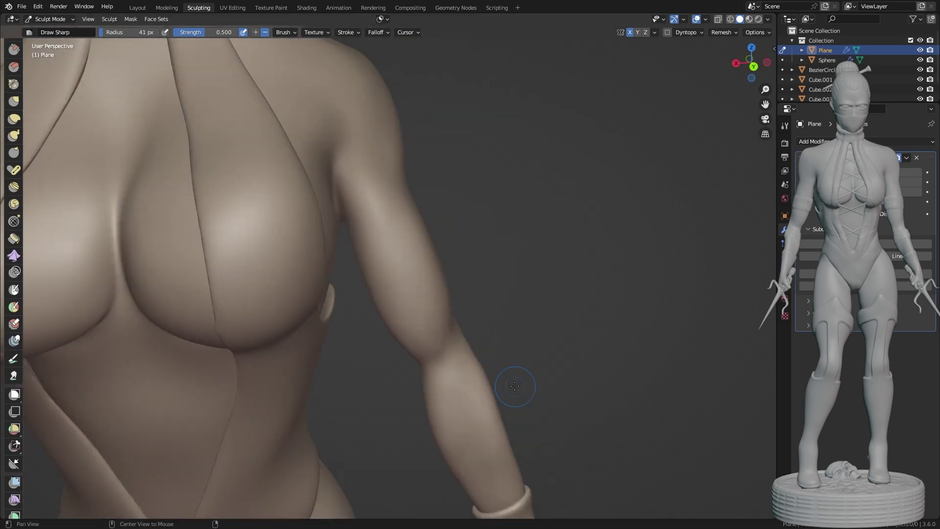
pyautogui.scroll(2, 420, 264)
pyautogui.scroll(-3, 420, 265)
# Make the body mesh Cube.003 the sculpt target and undo the stray arm marks.
pyautogui.hotkey('alt', 'q')
pyautogui.moveTo(420, 265)
pyautogui.mouseDown(button='middle')
pyautogui.moveTo(430, 344)
pyautogui.moveTo(361, 263)
pyautogui.moveTo(346, 269)
pyautogui.moveTo(414, 253)
pyautogui.moveTo(430, 168)
pyautogui.moveTo(442, 196)
pyautogui.mouseUp(button='middle')
pyautogui.hotkey('ctrl', 'z')
# Refine the upper arm behind the suit's back edge with Clay Strips.
pyautogui.press('c')
pyautogui.moveTo(390, 144); pyautogui.dragTo(309, 111, button='middle')
pyautogui.moveTo(332, 149); pyautogui.dragTo(298, 157, button='middle')
pyautogui.press('KP_1')
pyautogui.scroll(3, 362, 224)
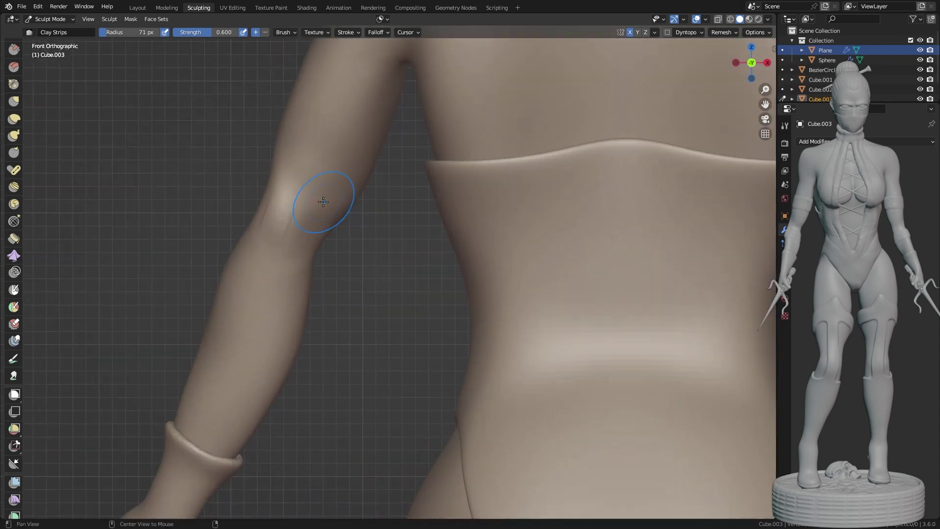
pyautogui.moveTo(316, 199); pyautogui.dragTo(274, 244, button='middle')
pyautogui.scroll(-4, 478, 362)
pyautogui.keyDown('shift'); pyautogui.moveTo(478, 363); pyautogui.dragTo(499, 204, button='middle'); pyautogui.keyUp('shift')
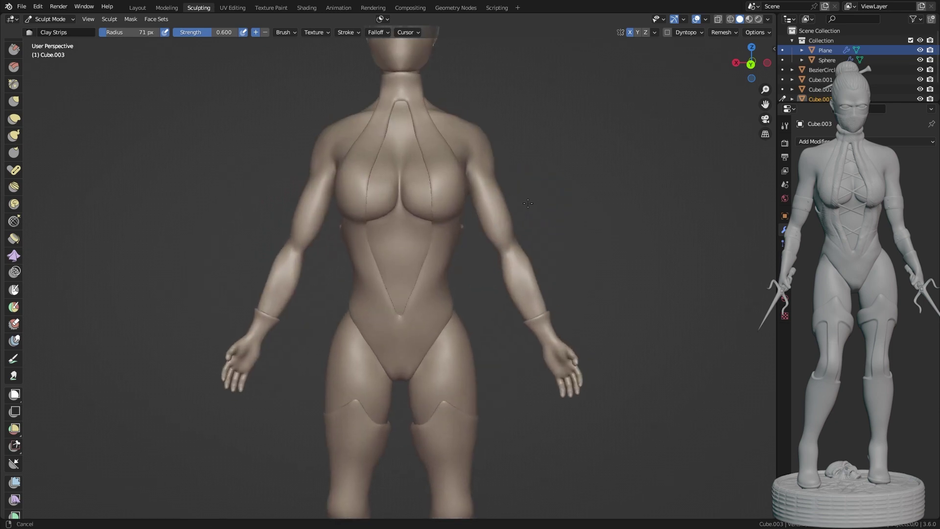
pyautogui.scroll(2, 493, 248)
pyautogui.scroll(1, 326, 247)
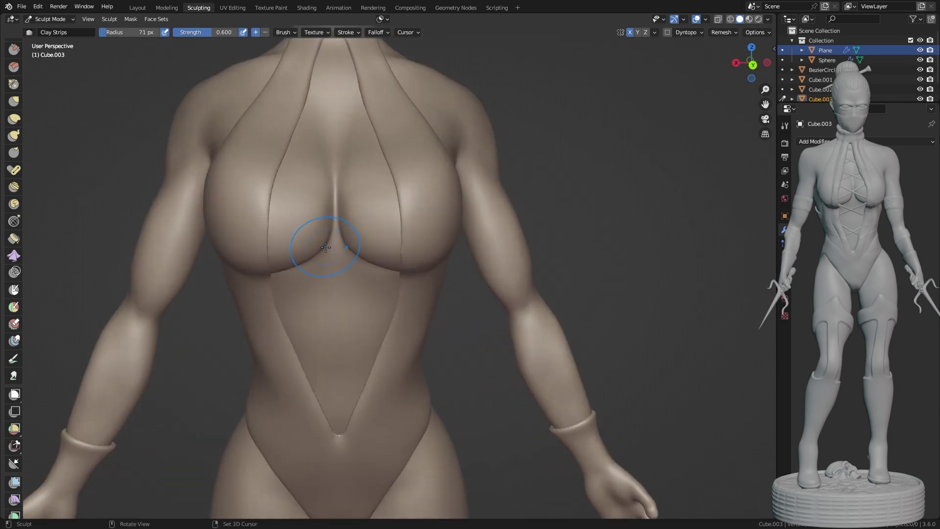
# Subdivide the cube into a rounded band and slide it down the upper arm as an armband.
pyautogui.click(140, 10)
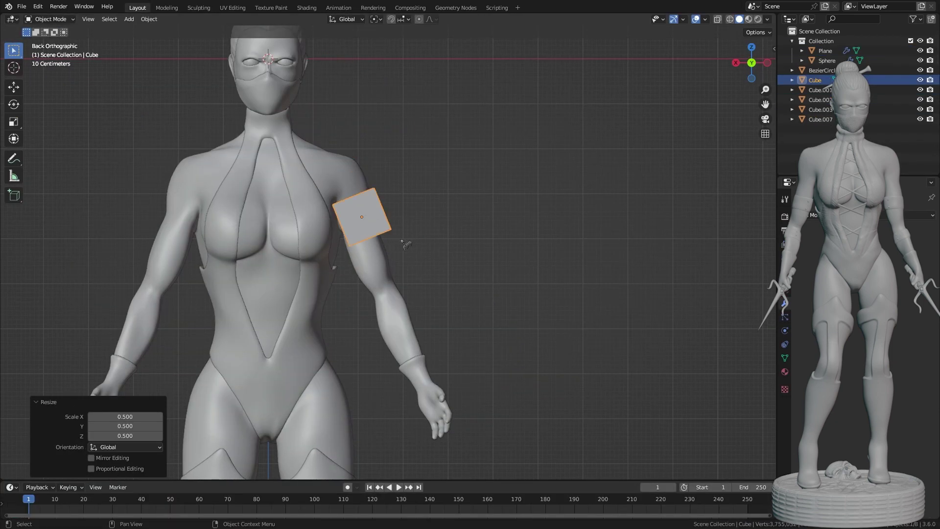
pyautogui.scroll(2, 405, 243)
pyautogui.moveTo(440, 273); pyautogui.dragTo(532, 226, button='middle')
pyautogui.hotkey('ctrl', '2')
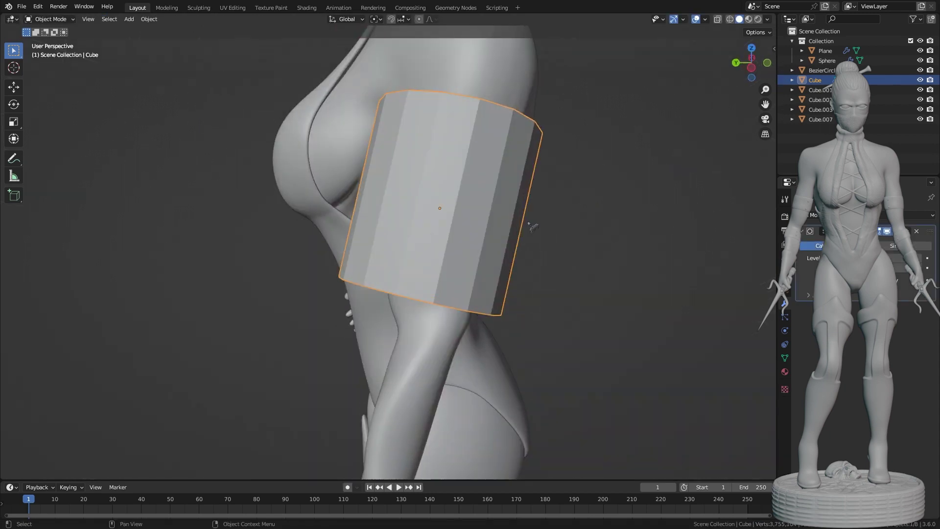
pyautogui.press('g')
pyautogui.click(485, 225)
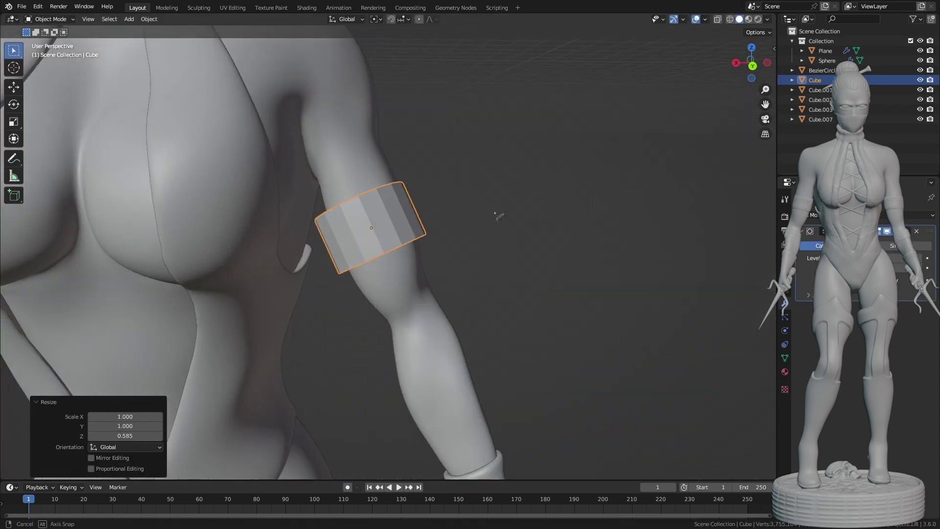
pyautogui.moveTo(497, 212); pyautogui.dragTo(793, 146, button='middle')
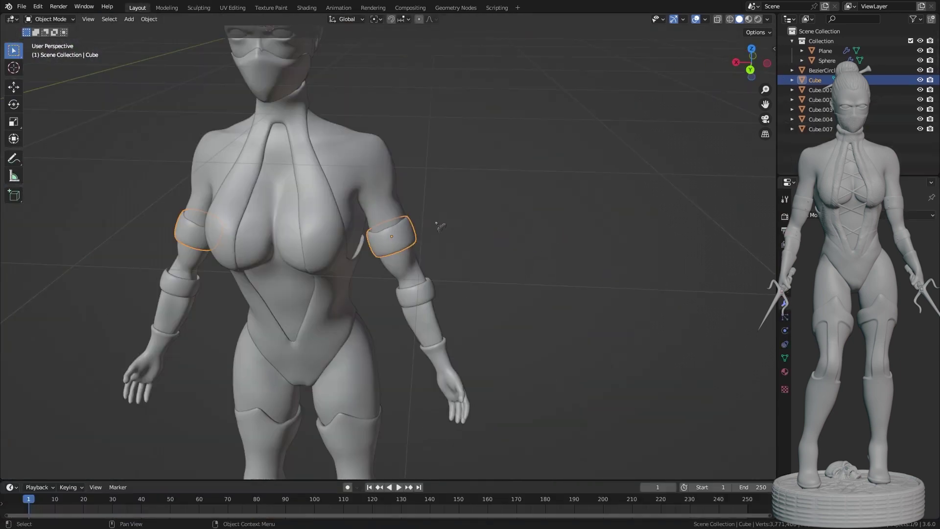
pyautogui.click(199, 7)
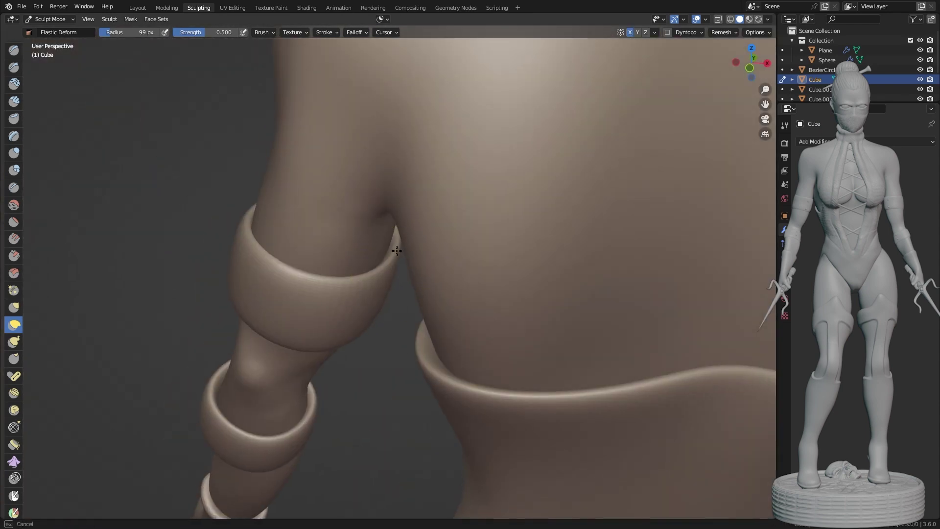
# Shape the armbands to fit the arms with Elastic Deform and Clay Strips.
pyautogui.moveTo(361, 262); pyautogui.dragTo(477, 272, button='middle')
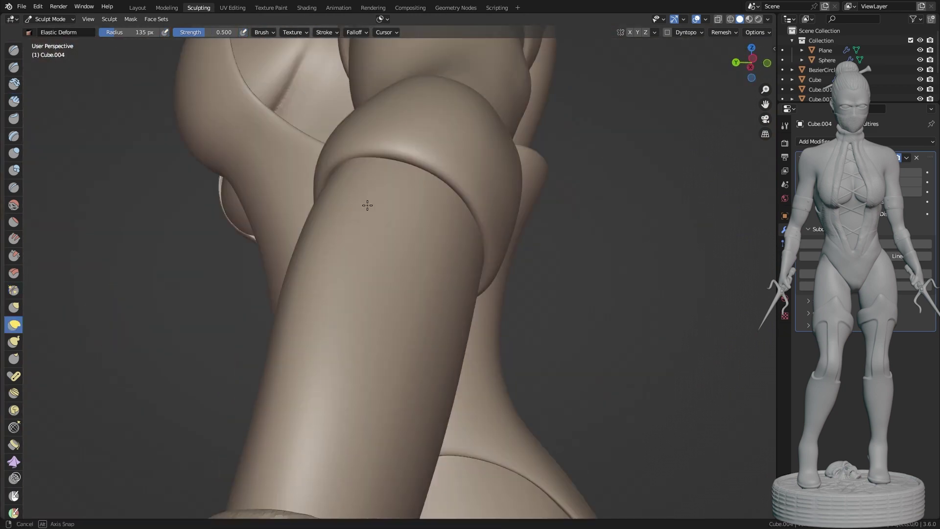
pyautogui.moveTo(367, 205)
pyautogui.mouseDown(button='middle')
pyautogui.moveTo(466, 95)
pyautogui.moveTo(465, 256)
pyautogui.mouseUp(button='middle')
pyautogui.scroll(-5, 528, 410)
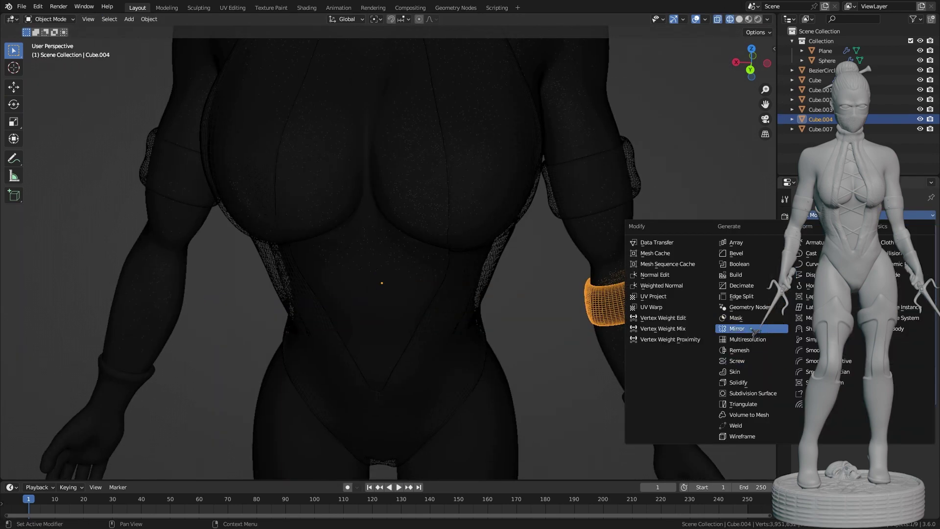
# Apply the Mirror modifier so the armband appears on the other arm too.
pyautogui.click(737, 328)
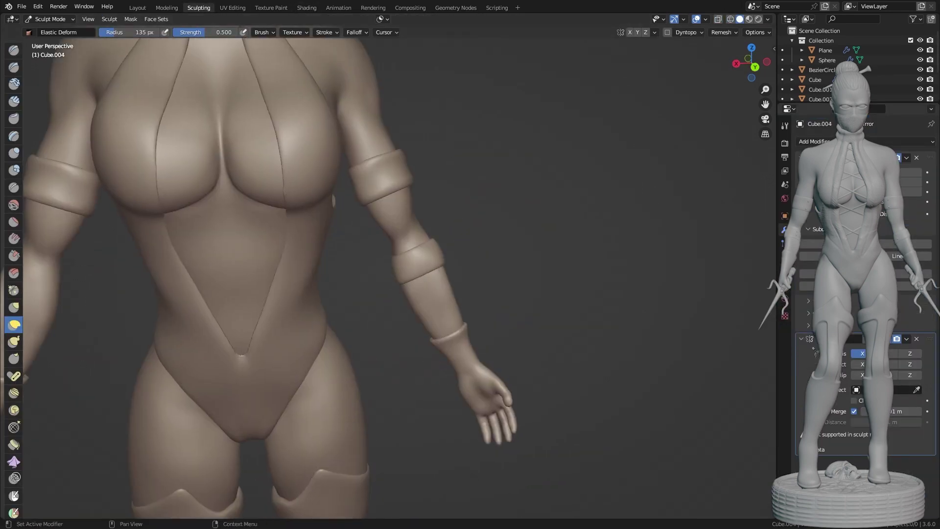
pyautogui.scroll(-3, 571, 336)
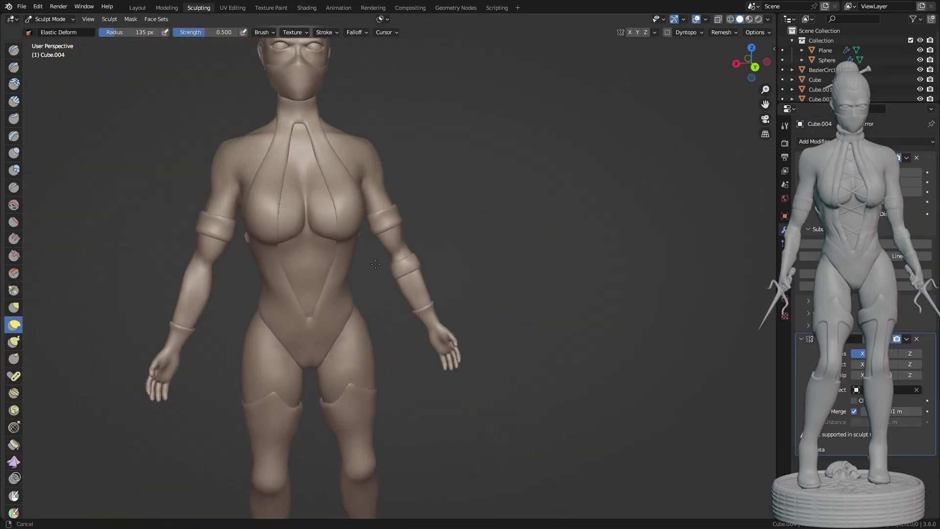
pyautogui.scroll(3, 571, 336)
pyautogui.moveTo(490, 294)
pyautogui.mouseDown(button='middle')
pyautogui.moveTo(571, 335)
pyautogui.moveTo(509, 261)
pyautogui.mouseUp(button='middle')
pyautogui.scroll(4, 571, 336)
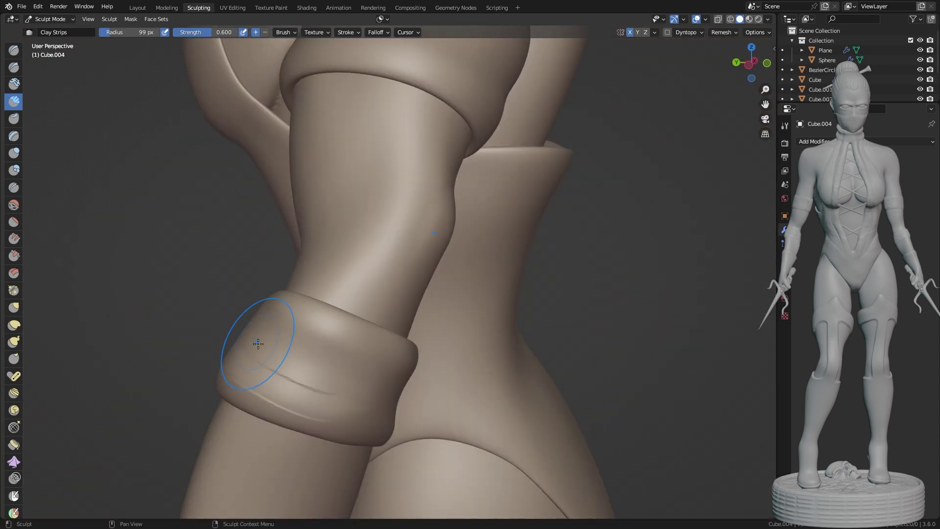
pyautogui.moveTo(258, 343); pyautogui.dragTo(243, 367, button='middle')
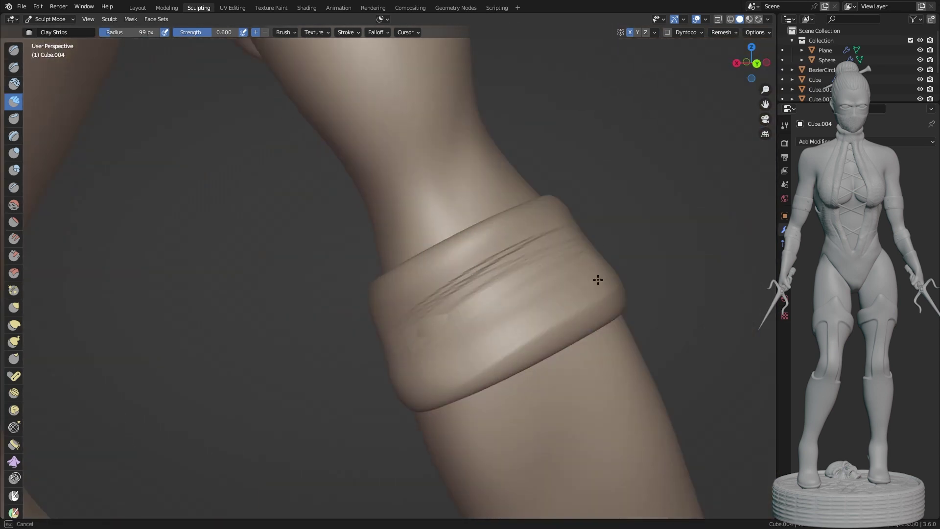
pyautogui.scroll(-10, 563, 304)
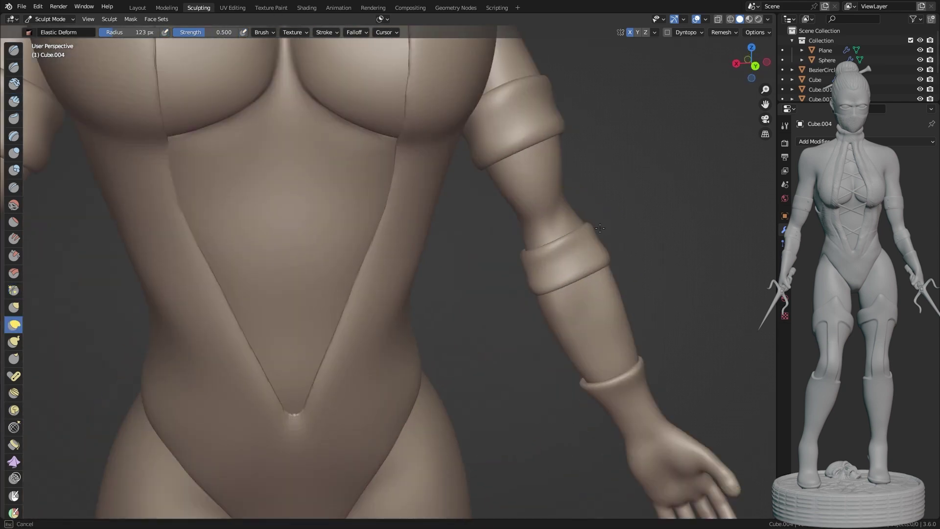
pyautogui.moveTo(563, 304)
pyautogui.mouseDown(button='middle')
pyautogui.moveTo(535, 357)
pyautogui.moveTo(553, 328)
pyautogui.moveTo(232, 389)
pyautogui.moveTo(273, 277)
pyautogui.moveTo(229, 312)
pyautogui.moveTo(279, 390)
pyautogui.moveTo(407, 389)
pyautogui.moveTo(470, 318)
pyautogui.moveTo(477, 249)
pyautogui.mouseUp(button='middle')
pyautogui.scroll(5, 548, 343)
pyautogui.scroll(4, 553, 329)
# Shrink the brush to 59 px and sculpt the armbands with Clay Strips.
pyautogui.click(219, 402)
pyautogui.press('c')
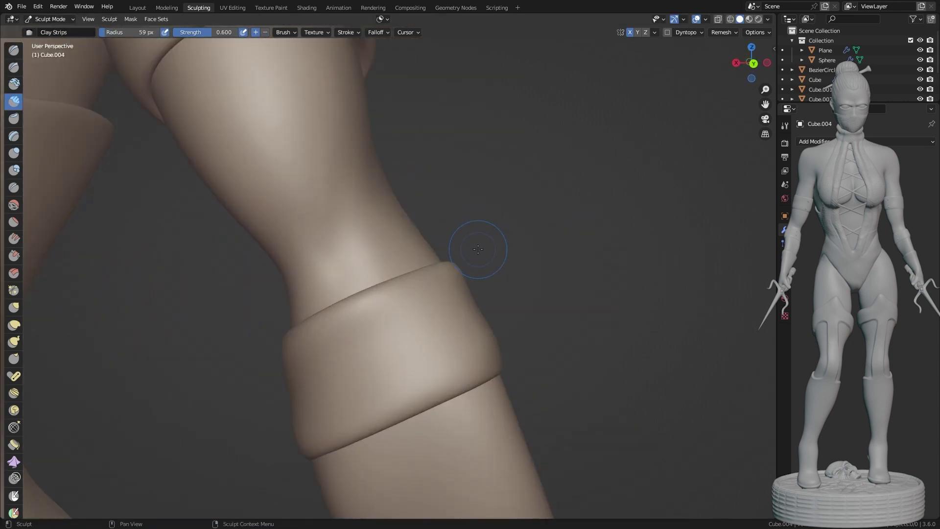
pyautogui.scroll(-3, 324, 222)
pyautogui.moveTo(273, 388)
pyautogui.mouseDown(button='middle')
pyautogui.moveTo(310, 419)
pyautogui.moveTo(252, 273)
pyautogui.moveTo(395, 287)
pyautogui.moveTo(225, 241)
pyautogui.moveTo(181, 269)
pyautogui.moveTo(202, 330)
pyautogui.moveTo(346, 306)
pyautogui.mouseUp(button='middle')
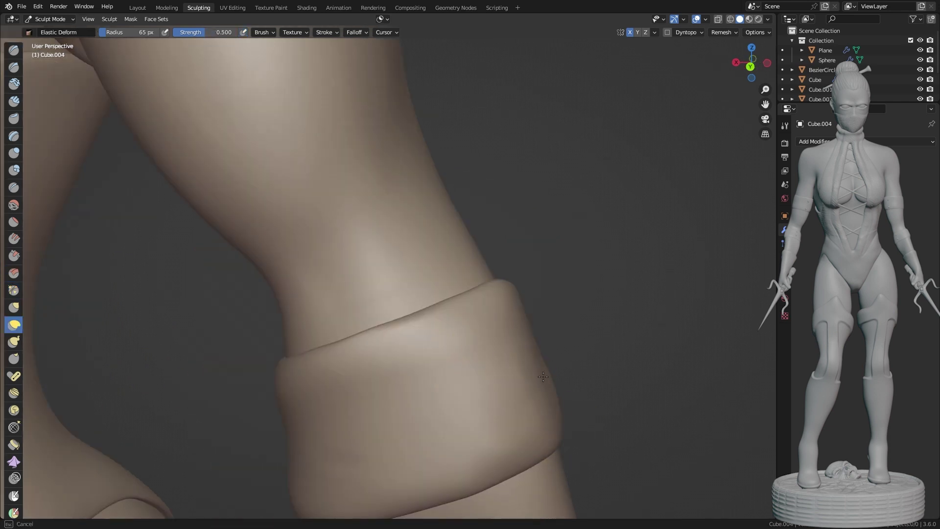
pyautogui.scroll(-3, 543, 376)
pyautogui.scroll(-2, 231, 290)
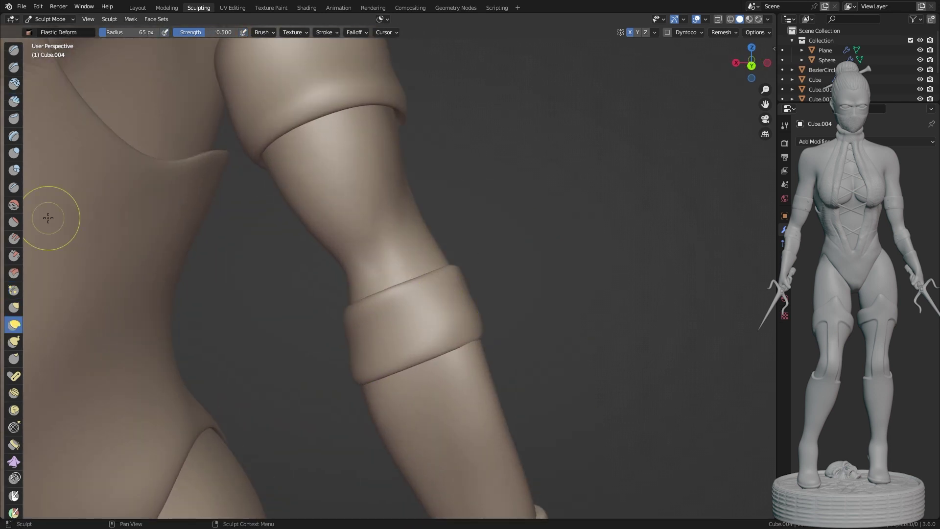
pyautogui.scroll(-8, 14, 294)
# Inflate the armband mesh slightly and pull its surface into shape with Elastic Deform.
pyautogui.click(15, 444)
pyautogui.moveTo(433, 258); pyautogui.dragTo(421, 409)
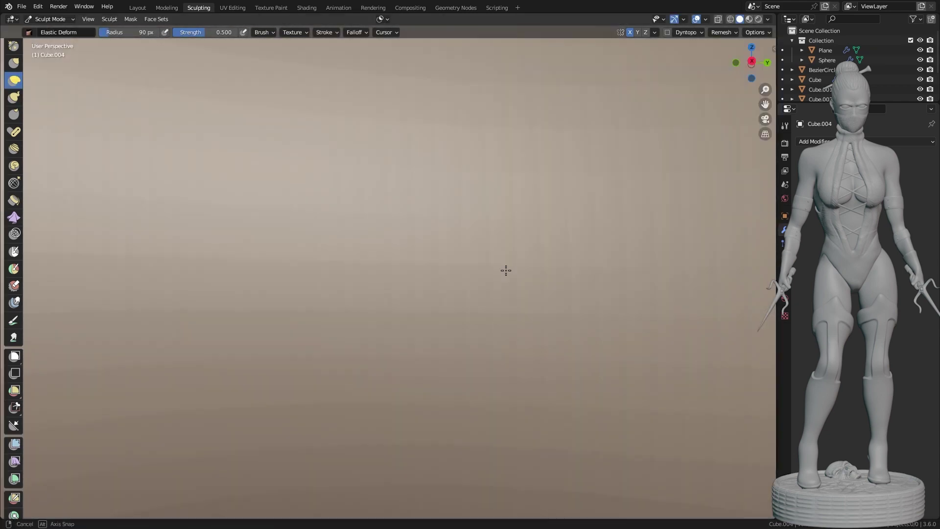
pyautogui.moveTo(506, 270)
pyautogui.mouseDown(button='middle')
pyautogui.moveTo(266, 290)
pyautogui.moveTo(399, 248)
pyautogui.mouseUp(button='middle')
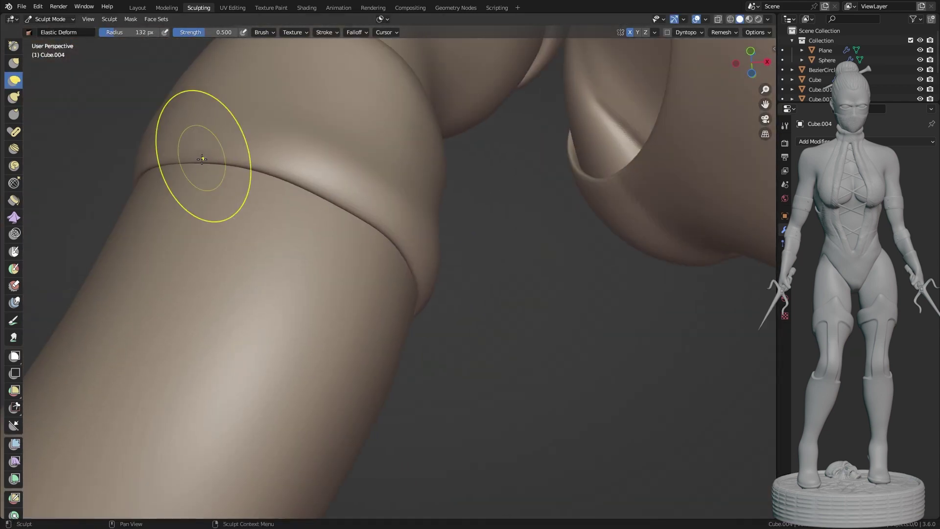
pyautogui.moveTo(201, 159)
pyautogui.mouseDown(button='middle')
pyautogui.moveTo(546, 220)
pyautogui.moveTo(605, 409)
pyautogui.moveTo(574, 268)
pyautogui.mouseUp(button='middle')
pyautogui.moveTo(384, 297)
pyautogui.mouseDown(button='middle')
pyautogui.moveTo(335, 388)
pyautogui.moveTo(290, 294)
pyautogui.moveTo(252, 263)
pyautogui.mouseUp(button='middle')
pyautogui.moveTo(252, 263); pyautogui.dragTo(83, 333)
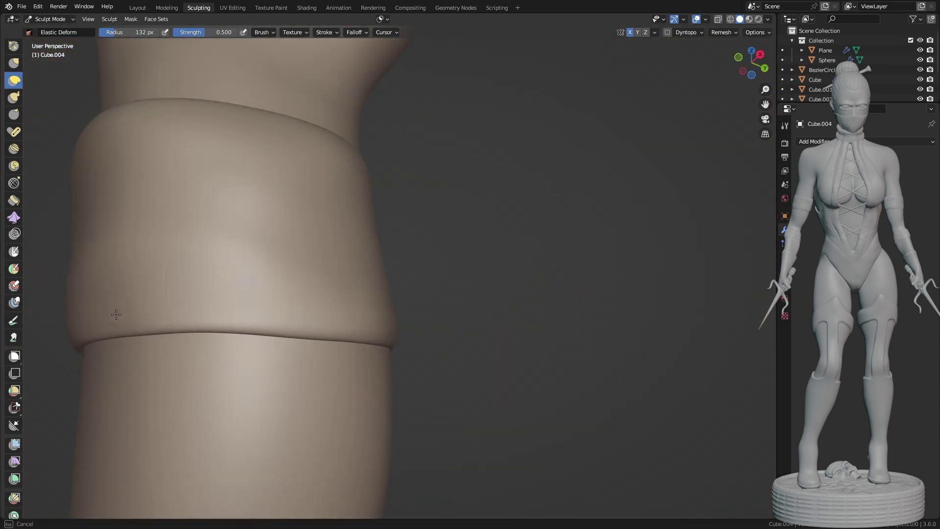
pyautogui.moveTo(116, 314)
pyautogui.mouseDown(button='middle')
pyautogui.moveTo(455, 289)
pyautogui.moveTo(119, 272)
pyautogui.mouseUp(button='middle')
# Enlarge the brush to 157 px and view the figure straight from the back.
pyautogui.press('f')
pyautogui.click(159, 303)
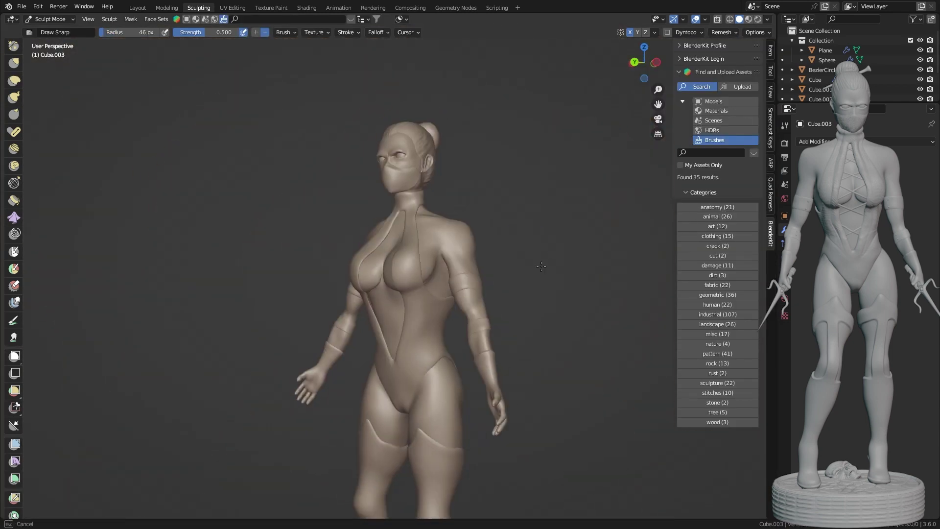
pyautogui.keyDown('alt'); pyautogui.moveTo(541, 266); pyautogui.dragTo(541, 266, button='middle'); pyautogui.keyUp('alt')
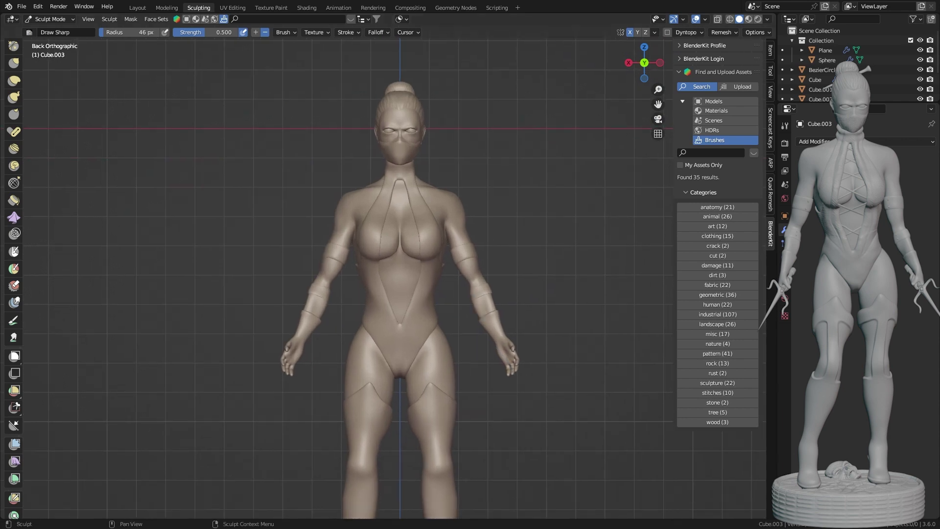
pyautogui.scroll(5, 487, 341)
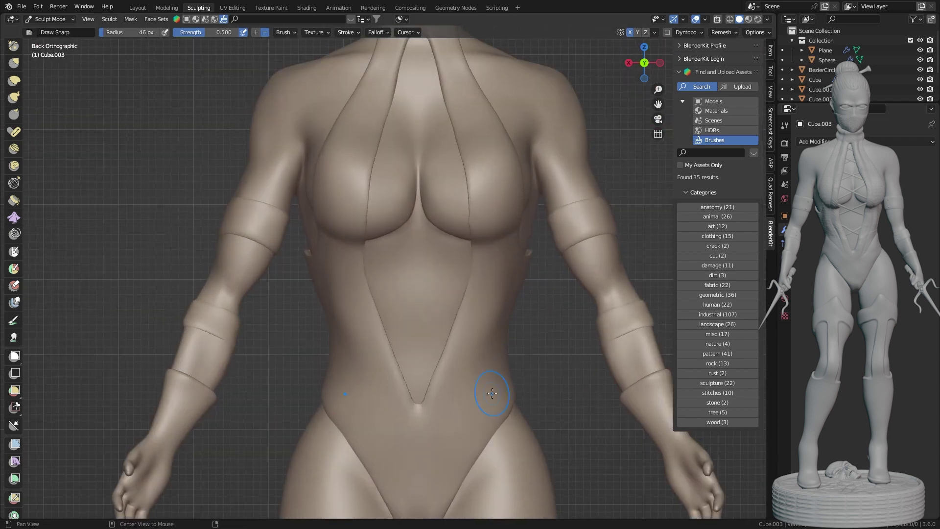
pyautogui.scroll(6, 19, 343)
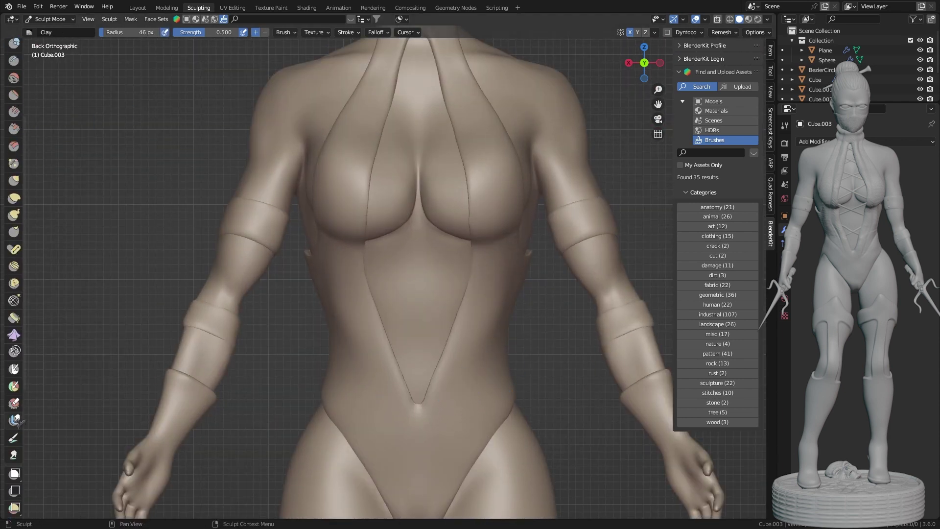
# Hide the N sidebar and make Cube.002 the object being sculpted.
pyautogui.scroll(-2, 511, 357)
pyautogui.press('n')
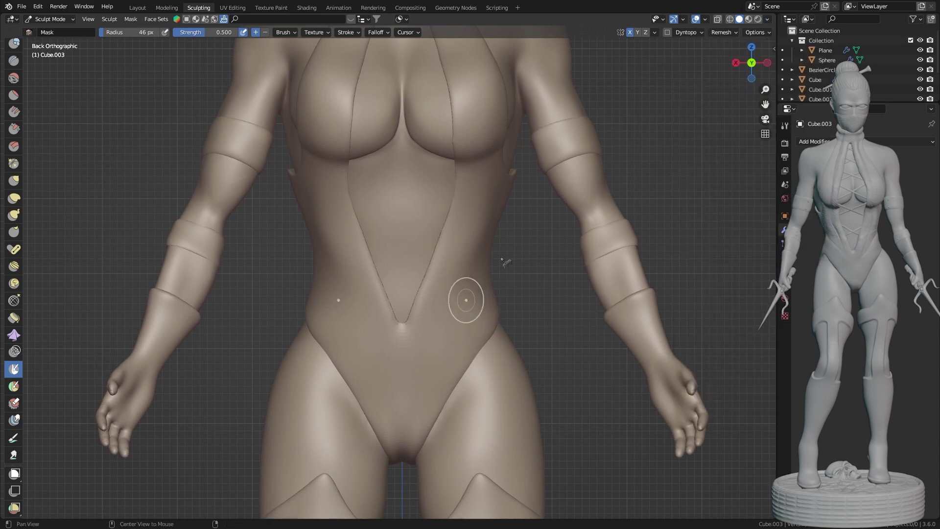
pyautogui.click(506, 262)
pyautogui.scroll(3, 465, 301)
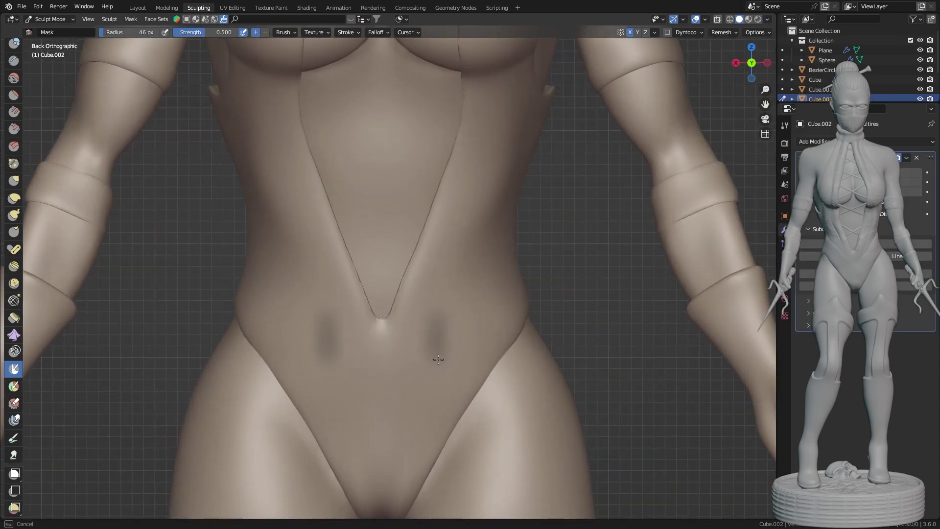
# Mask mirrored strips up both sides of the abdomen and over the chest.
pyautogui.moveTo(434, 307); pyautogui.dragTo(472, 191)
pyautogui.scroll(2, 442, 302)
pyautogui.moveTo(442, 302); pyautogui.dragTo(493, 119)
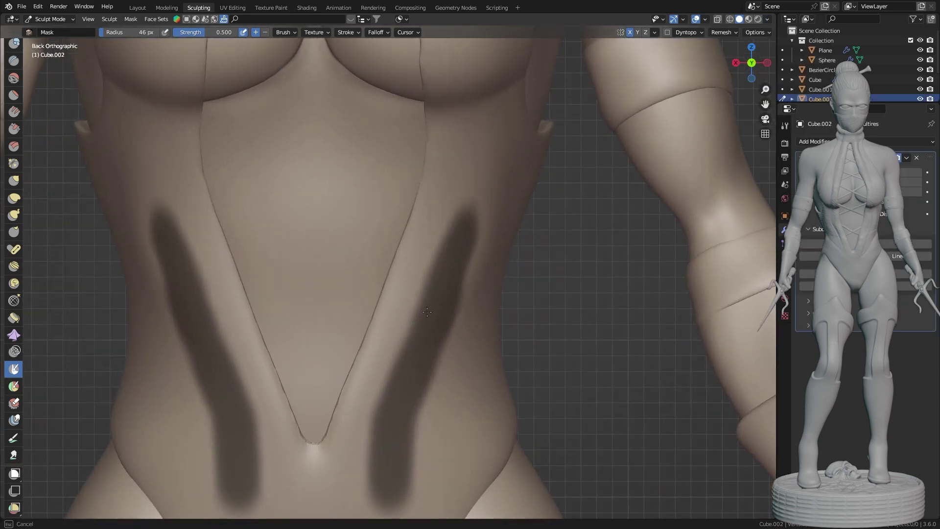
pyautogui.keyDown('shift'); pyautogui.moveTo(493, 119); pyautogui.dragTo(435, 169, button='middle'); pyautogui.keyUp('shift')
pyautogui.scroll(2, 435, 170)
pyautogui.moveTo(435, 169); pyautogui.dragTo(434, 154)
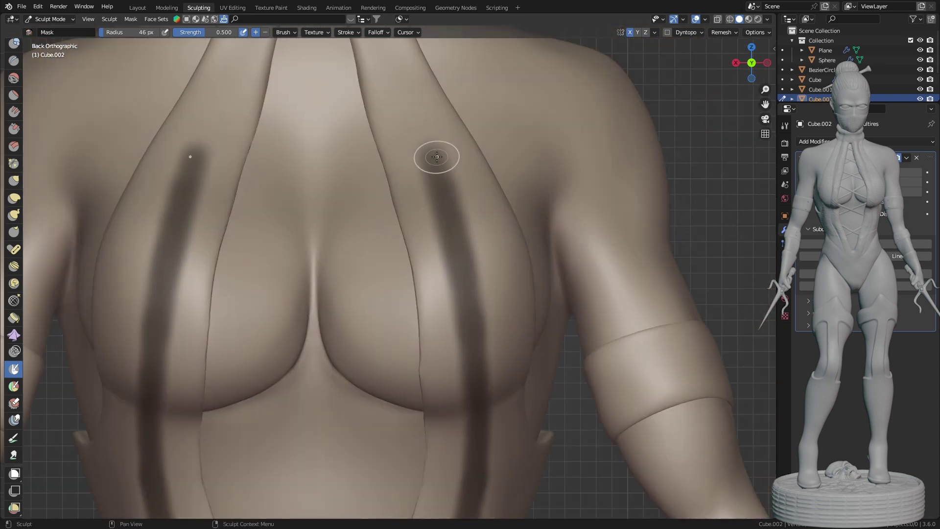
pyautogui.keyDown('shift'); pyautogui.moveTo(435, 153); pyautogui.dragTo(236, 68, button='middle'); pyautogui.keyUp('shift')
pyautogui.scroll(-1, 237, 68)
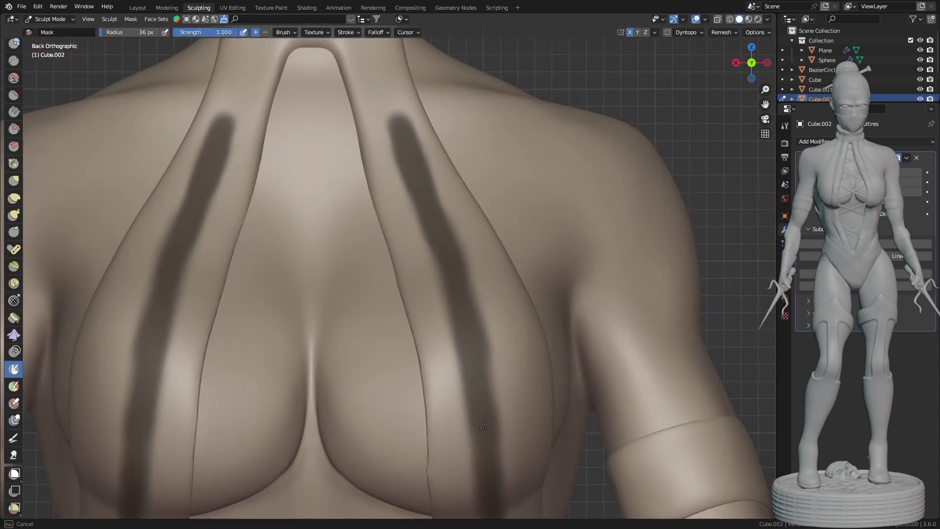
# Extend the mask strips up onto the neck and down toward the hips.
pyautogui.keyDown('shift'); pyautogui.moveTo(399, 83); pyautogui.dragTo(399, 294, button='middle'); pyautogui.keyUp('shift')
pyautogui.moveTo(399, 293); pyautogui.dragTo(365, 161)
pyautogui.keyDown('shift'); pyautogui.moveTo(377, 171); pyautogui.dragTo(377, 83, button='middle'); pyautogui.keyUp('shift')
pyautogui.moveTo(386, 172); pyautogui.dragTo(421, 336)
pyautogui.keyDown('shift'); pyautogui.moveTo(421, 337); pyautogui.dragTo(421, 196, button='middle'); pyautogui.keyUp('shift')
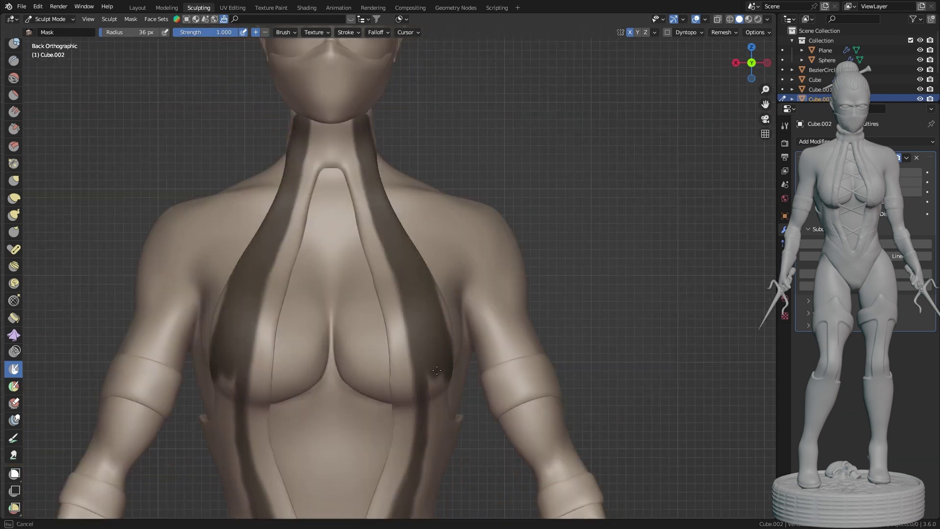
pyautogui.moveTo(401, 252); pyautogui.dragTo(426, 389)
pyautogui.scroll(2, 426, 389)
pyautogui.moveTo(426, 343); pyautogui.dragTo(408, 401)
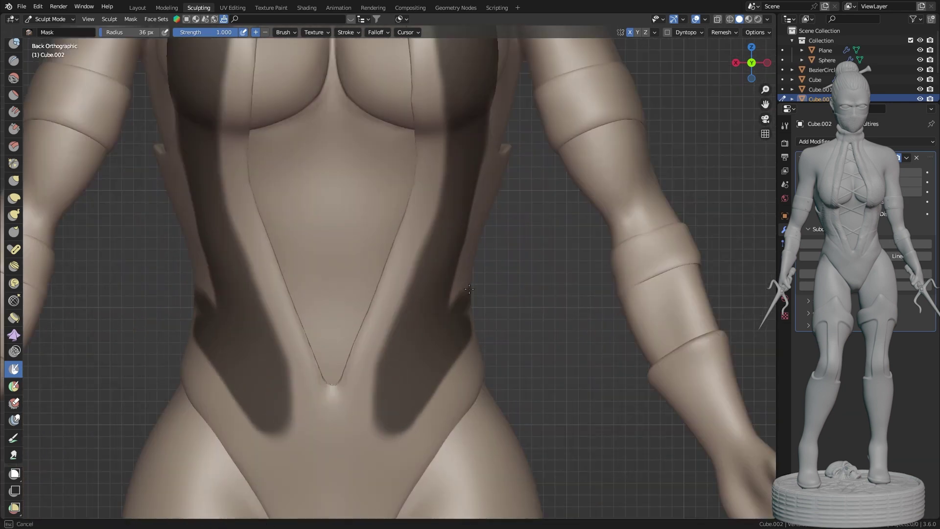
# Inspect the masked strips across the arm, chest, neck and head.
pyautogui.scroll(-6, 485, 96)
pyautogui.scroll(8, 435, 289)
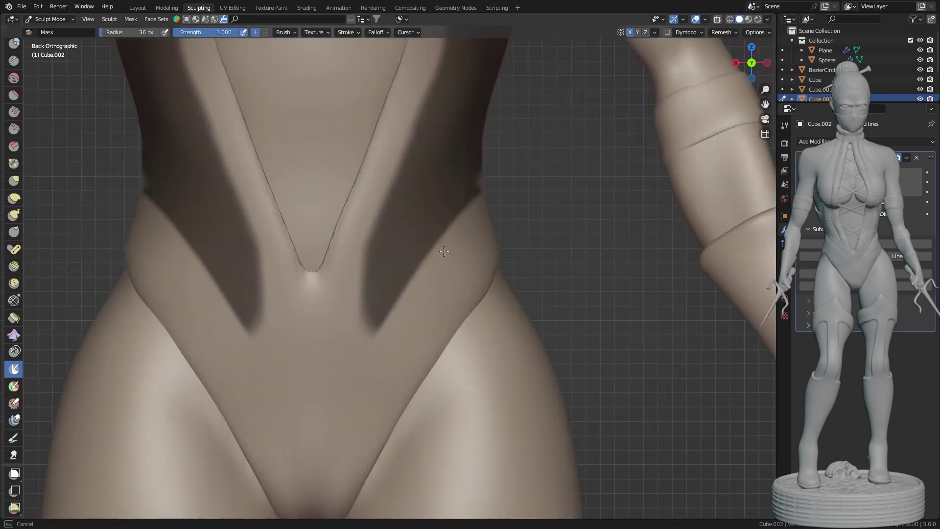
pyautogui.scroll(-6, 444, 251)
pyautogui.scroll(6, 384, 209)
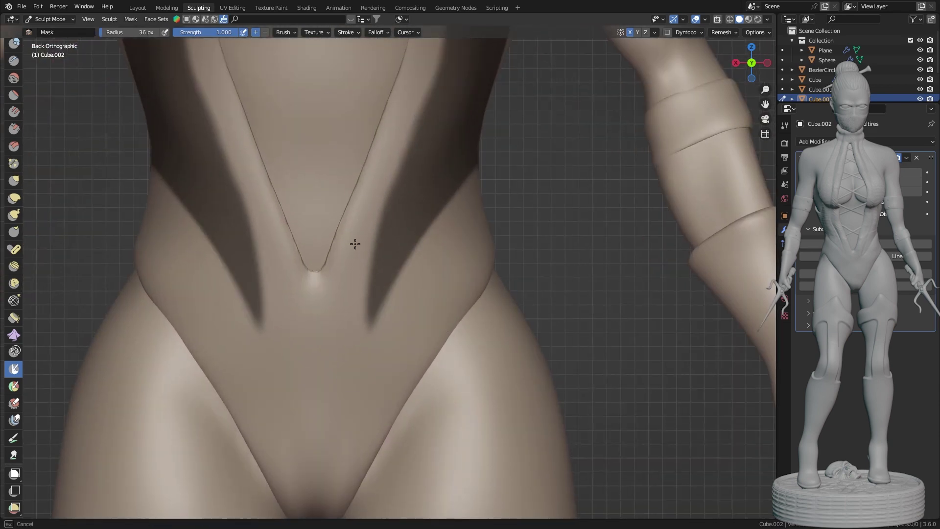
pyautogui.scroll(-6, 447, 224)
pyautogui.scroll(3, 456, 372)
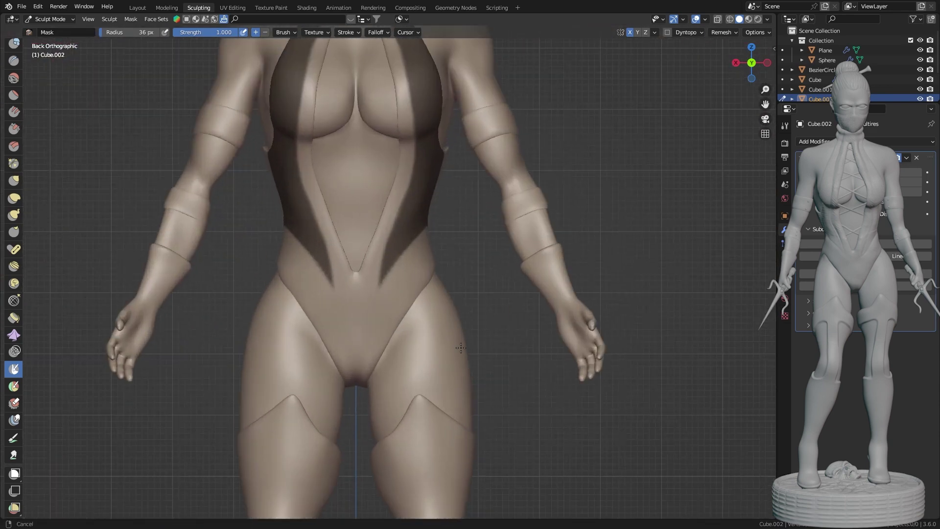
pyautogui.scroll(4, 418, 157)
pyautogui.keyDown('shift'); pyautogui.moveTo(425, 106); pyautogui.dragTo(328, 274, button='middle'); pyautogui.keyUp('shift')
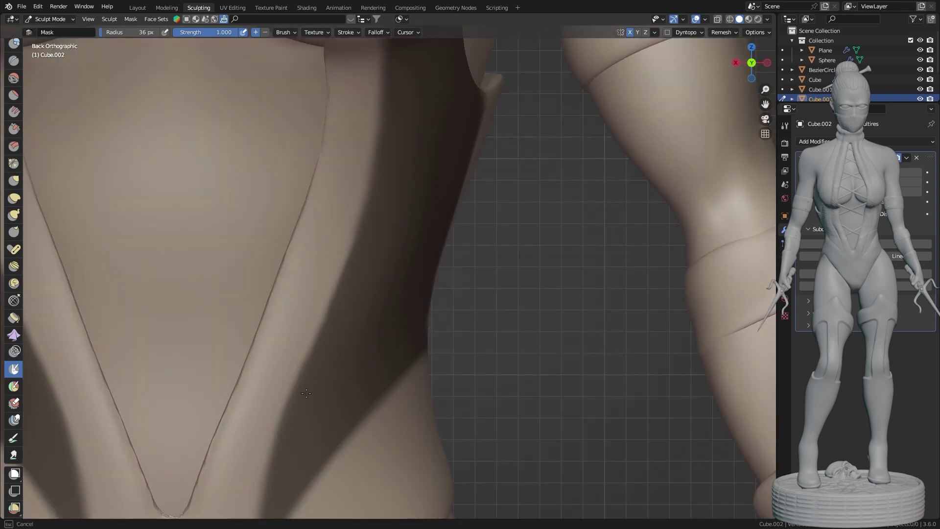
pyautogui.moveTo(306, 392)
pyautogui.keyDown('shift'); pyautogui.mouseDown(button='middle')
pyautogui.moveTo(326, 262)
pyautogui.moveTo(296, 181)
pyautogui.moveTo(301, 228)
pyautogui.mouseUp(button='middle'); pyautogui.keyUp('shift')
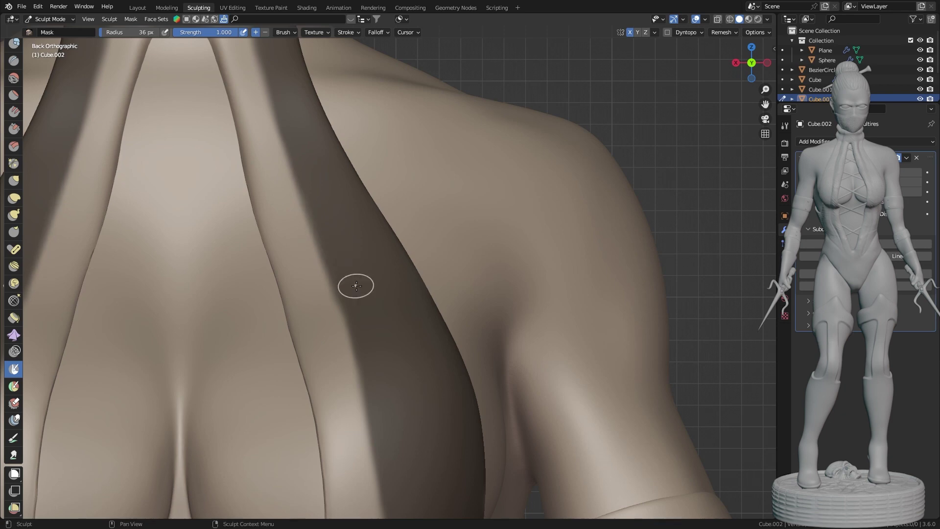
pyautogui.keyDown('shift'); pyautogui.moveTo(356, 286); pyautogui.dragTo(333, 321, button='middle'); pyautogui.keyUp('shift')
# Cycle the mask brush stroke method through Space, Airbrush and Line, then return to Dots.
pyautogui.keyDown('ctrl'); pyautogui.moveTo(394, 299); pyautogui.dragTo(394, 318, button='middle'); pyautogui.keyUp('ctrl')
pyautogui.click(345, 32)
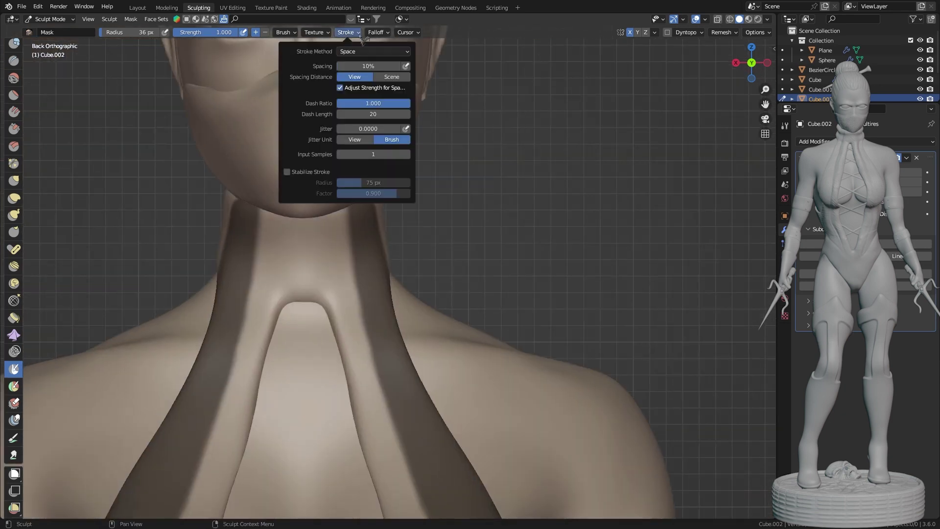
pyautogui.click(373, 32)
pyautogui.click(360, 49)
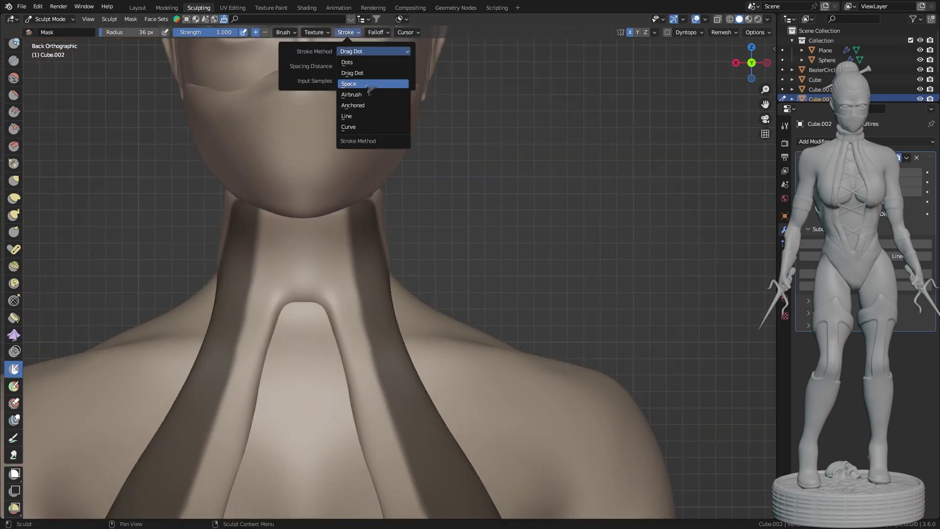
pyautogui.click(348, 31)
pyautogui.click(362, 44)
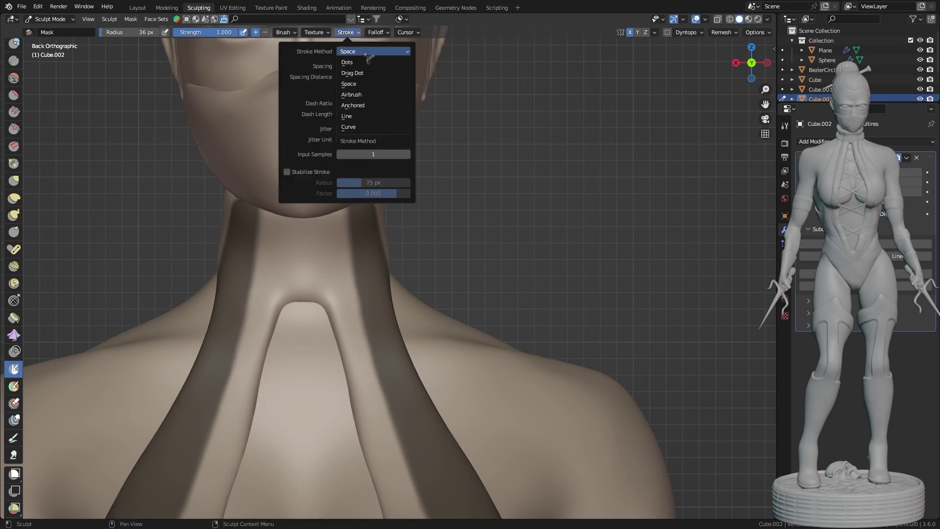
pyautogui.click(347, 32)
pyautogui.click(362, 44)
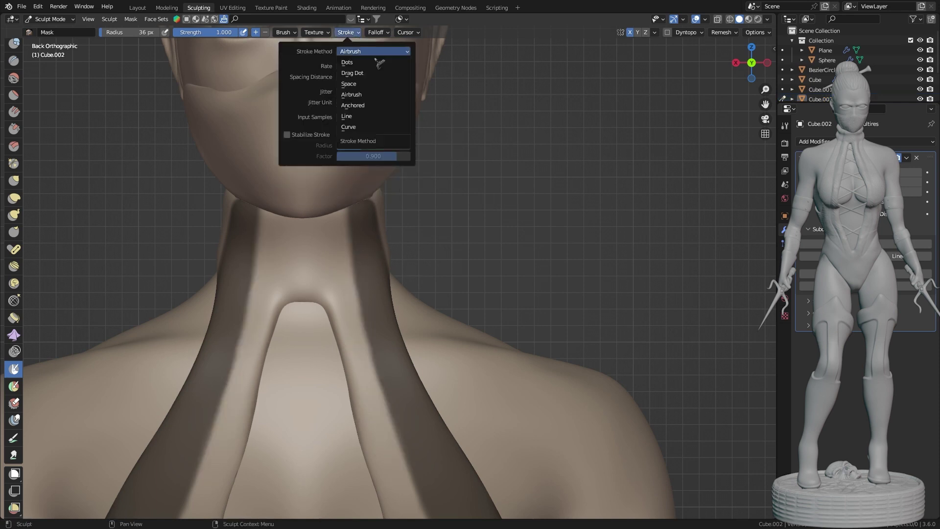
pyautogui.click(347, 32)
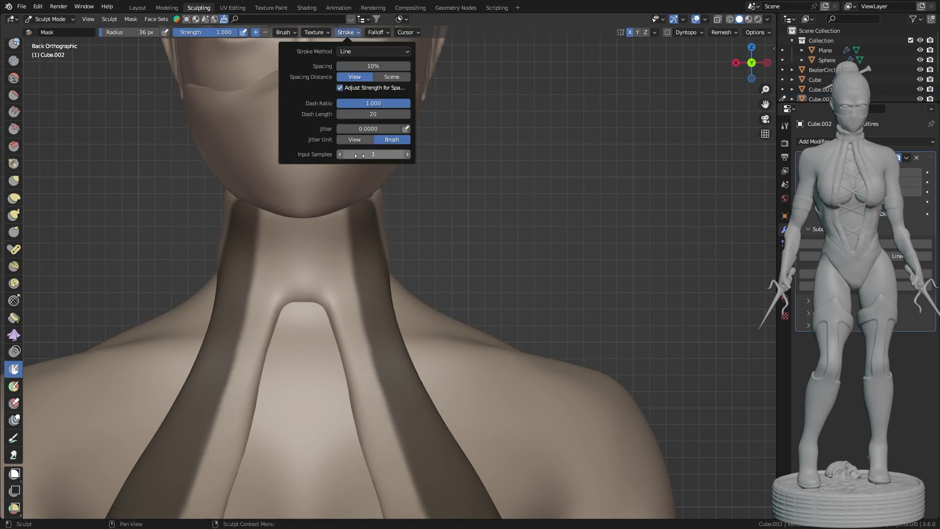
pyautogui.click(346, 32)
pyautogui.click(372, 52)
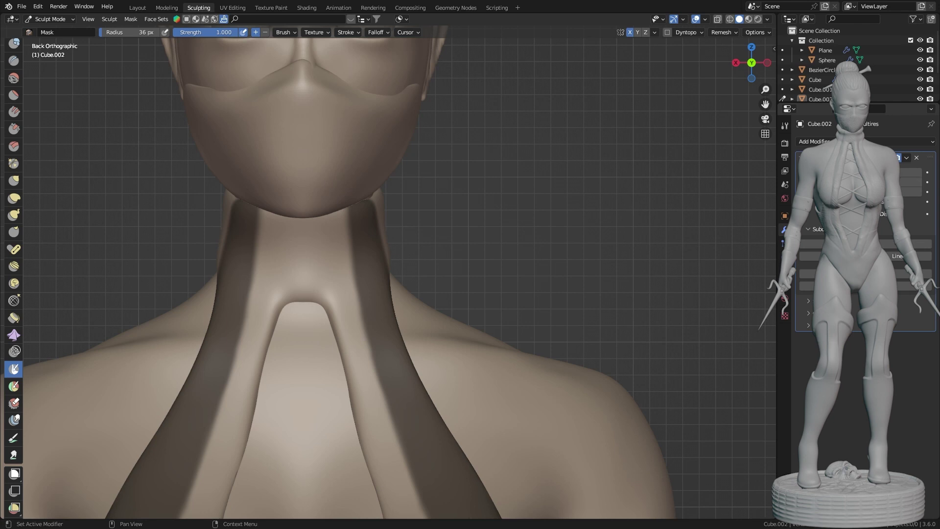
# Undo the last neck mask stroke and review the mask brush and stroke settings.
pyautogui.hotkey('ctrl', 'z')
pyautogui.hotkey('ctrl', 'z')
pyautogui.hotkey('ctrl', 'z')
pyautogui.hotkey('ctrl', 'z')
pyautogui.click(284, 32)
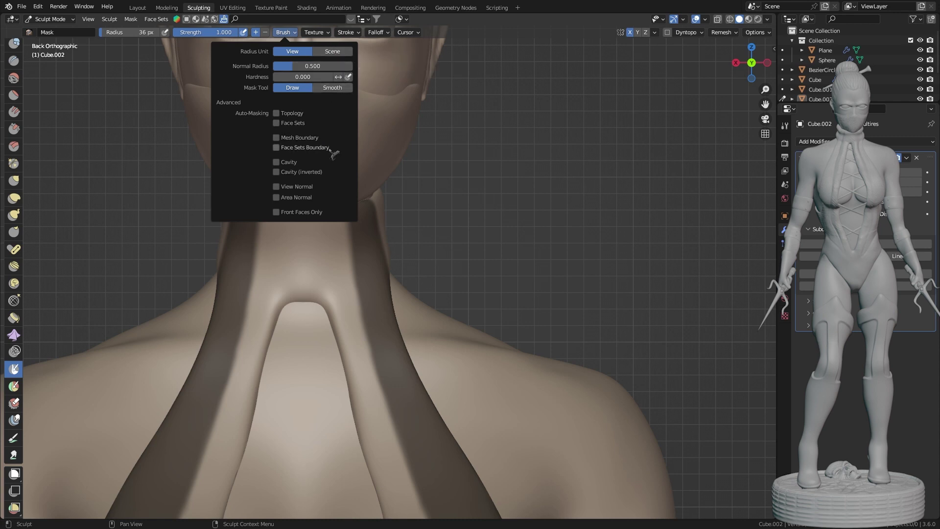
pyautogui.click(347, 32)
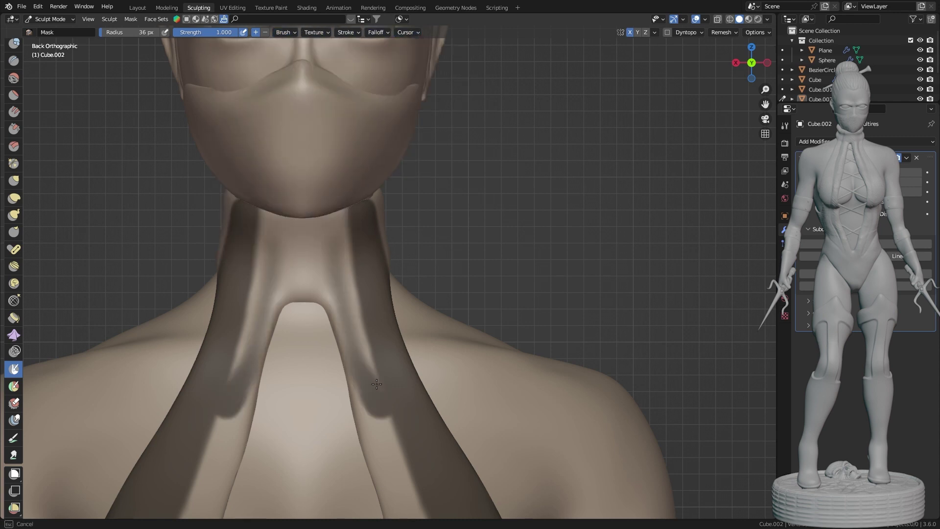
pyautogui.click(284, 32)
pyautogui.moveTo(348, 32)
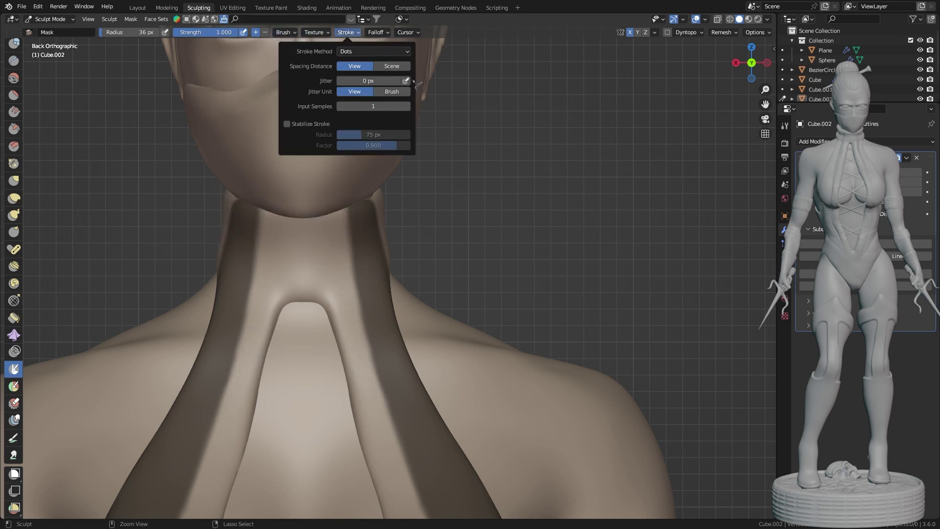
pyautogui.scroll(-2, 294, 161)
pyautogui.scroll(-3, 385, 156)
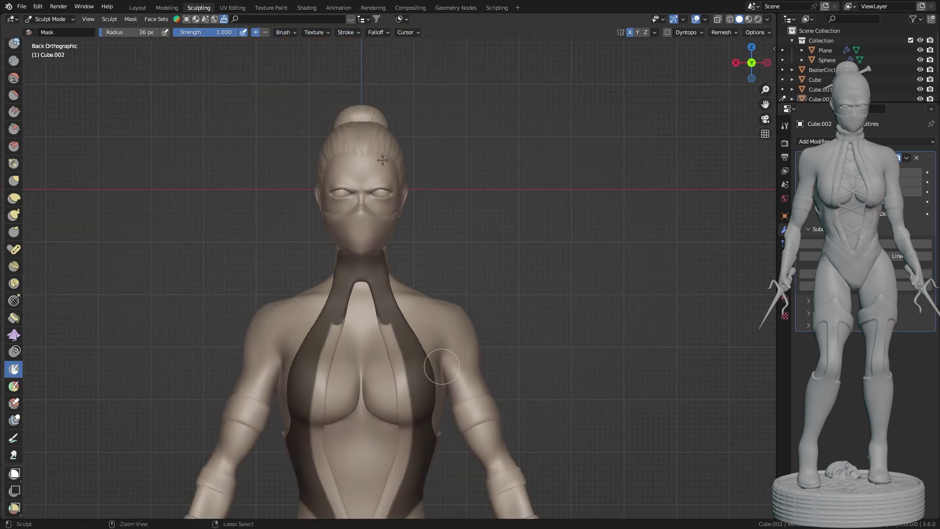
pyautogui.scroll(5, 383, 161)
pyautogui.scroll(-2, 383, 160)
# Paint straight mask lines down both sides of the neck, then bring the chest straps into view.
pyautogui.moveTo(329, 230); pyautogui.dragTo(334, 324)
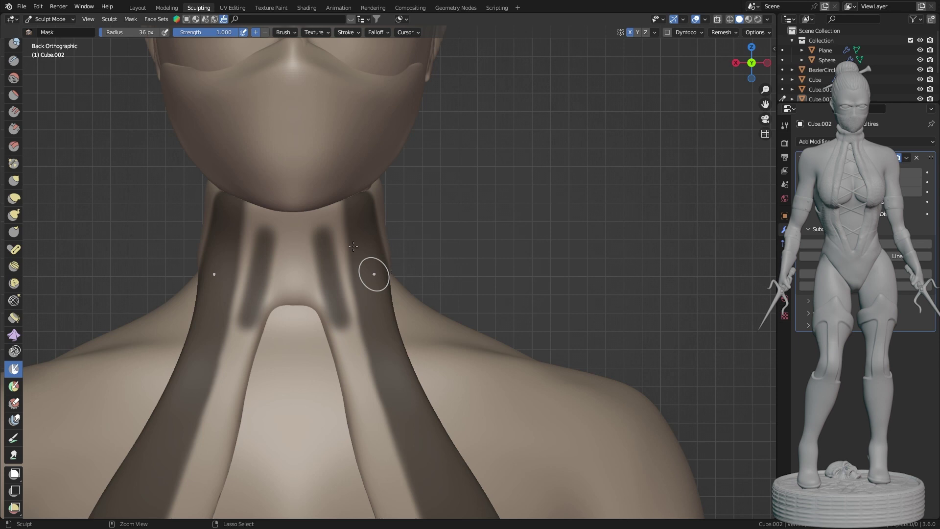
pyautogui.hotkey('ctrl', 'z')
pyautogui.moveTo(349, 267); pyautogui.dragTo(353, 300)
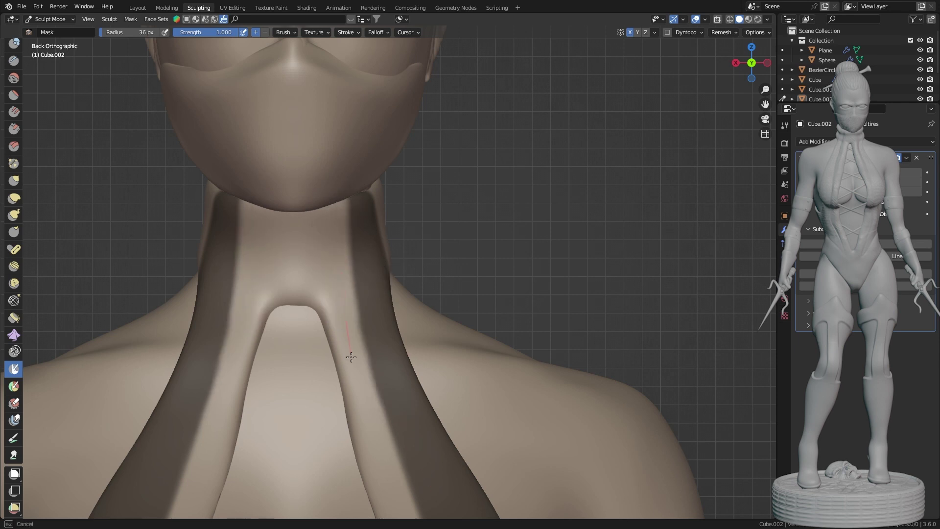
pyautogui.keyDown('shift'); pyautogui.moveTo(351, 357); pyautogui.dragTo(350, 284, button='middle'); pyautogui.keyUp('shift')
pyautogui.moveTo(327, 260); pyautogui.dragTo(332, 291)
pyautogui.keyDown('shift'); pyautogui.moveTo(348, 331); pyautogui.dragTo(402, 256, button='middle'); pyautogui.keyUp('shift')
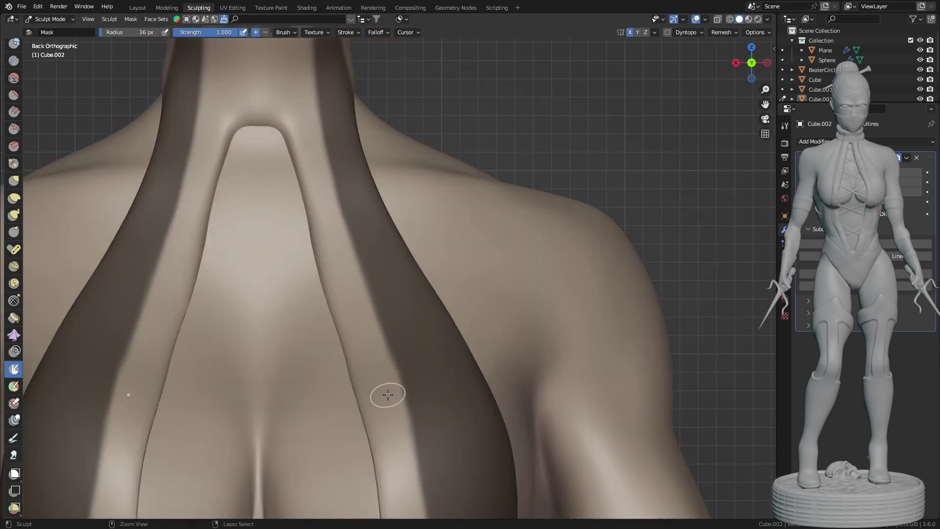
# Turn the model to its back and mask a band across the lower back.
pyautogui.scroll(-5, 316, 179)
pyautogui.moveTo(317, 179); pyautogui.dragTo(406, 264, button='middle')
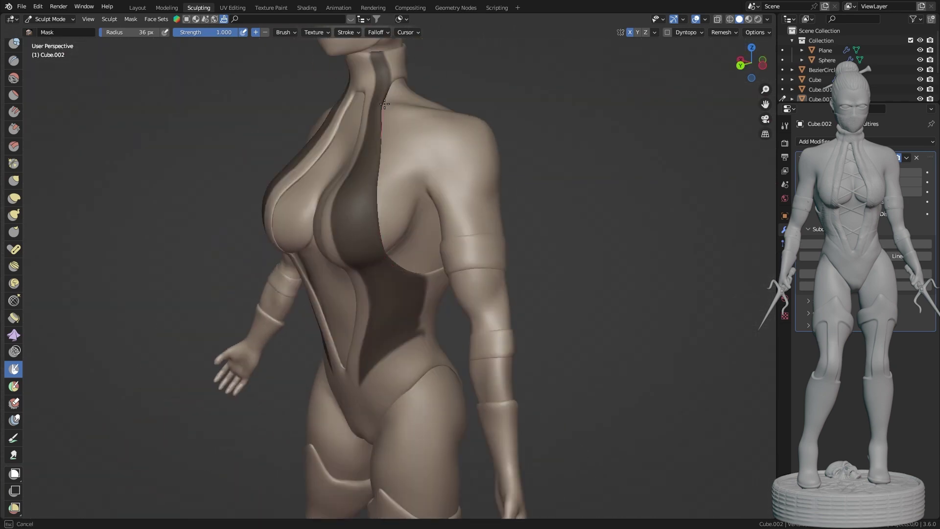
pyautogui.keyDown('shift'); pyautogui.moveTo(384, 103); pyautogui.dragTo(456, 131, button='middle'); pyautogui.keyUp('shift')
pyautogui.moveTo(618, 320); pyautogui.dragTo(430, 311, button='middle')
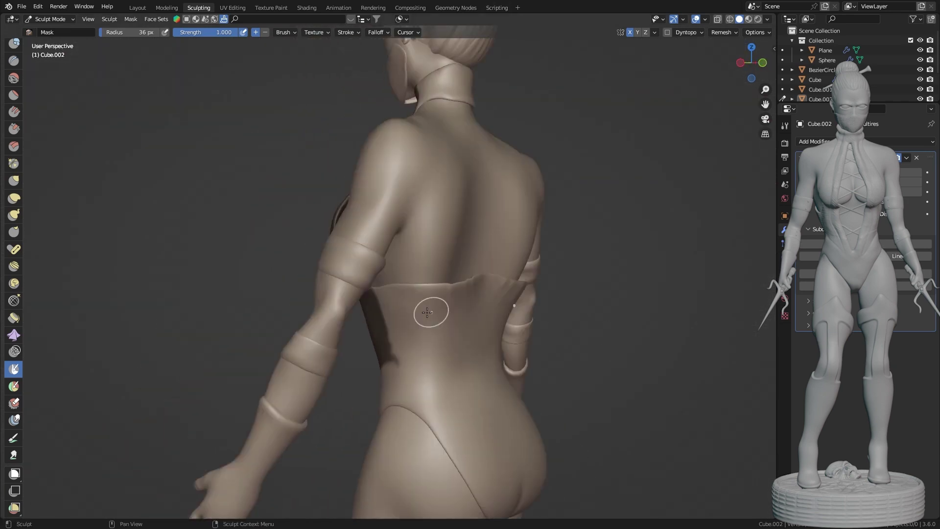
pyautogui.moveTo(403, 297); pyautogui.dragTo(379, 269)
pyautogui.moveTo(461, 280); pyautogui.dragTo(461, 281)
pyautogui.moveTo(461, 281); pyautogui.dragTo(343, 294, button='middle')
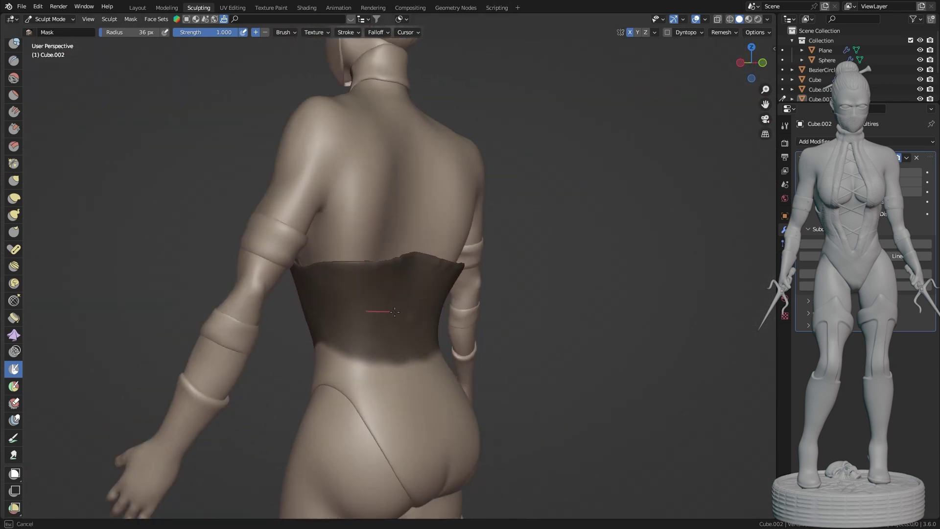
pyautogui.moveTo(319, 306); pyautogui.dragTo(338, 320)
# Add more straight mask lines along the back band from a straight-on back view.
pyautogui.moveTo(362, 260); pyautogui.dragTo(363, 260)
pyautogui.moveTo(364, 260); pyautogui.dragTo(386, 390, button='middle')
pyautogui.moveTo(385, 390); pyautogui.dragTo(471, 383)
pyautogui.moveTo(472, 383); pyautogui.dragTo(636, 372, button='middle')
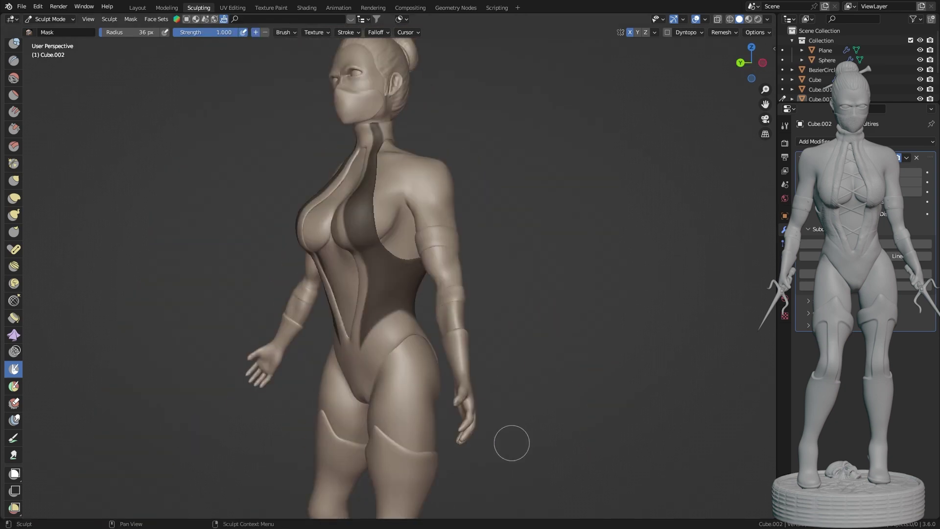
pyautogui.moveTo(512, 443); pyautogui.dragTo(623, 227, button='middle')
pyautogui.scroll(3, 414, 210)
# Clear an unmasked stripe down the band's centre and straighten its upper and lower edges.
pyautogui.moveTo(414, 210)
pyautogui.keyDown('ctrl'); pyautogui.mouseDown()
pyautogui.moveTo(411, 357)
pyautogui.moveTo(404, 282)
pyautogui.moveTo(398, 404)
pyautogui.moveTo(370, 359)
pyautogui.mouseUp(); pyautogui.keyUp('ctrl')
pyautogui.scroll(-1, 386, 399)
pyautogui.scroll(1, 402, 399)
pyautogui.moveTo(382, 220); pyautogui.dragTo(387, 257)
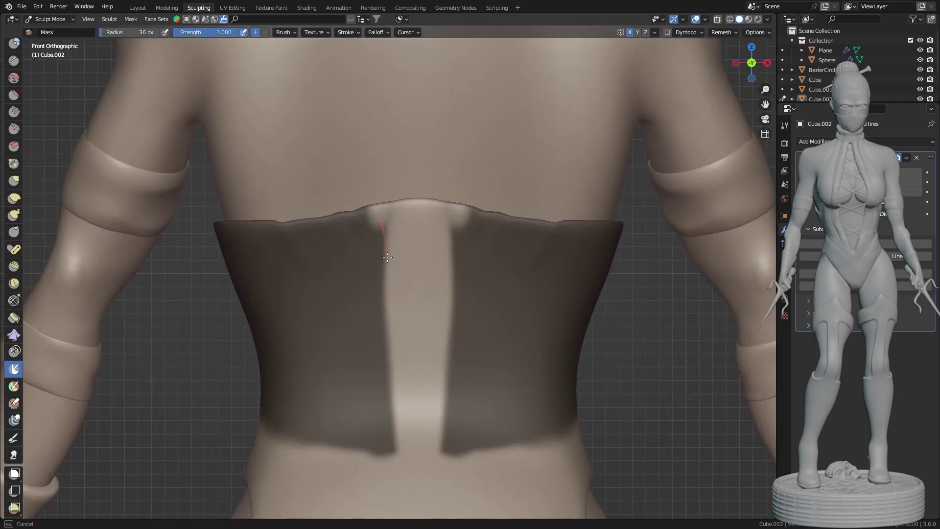
pyautogui.scroll(-2, 418, 284)
pyautogui.moveTo(370, 354); pyautogui.dragTo(405, 361)
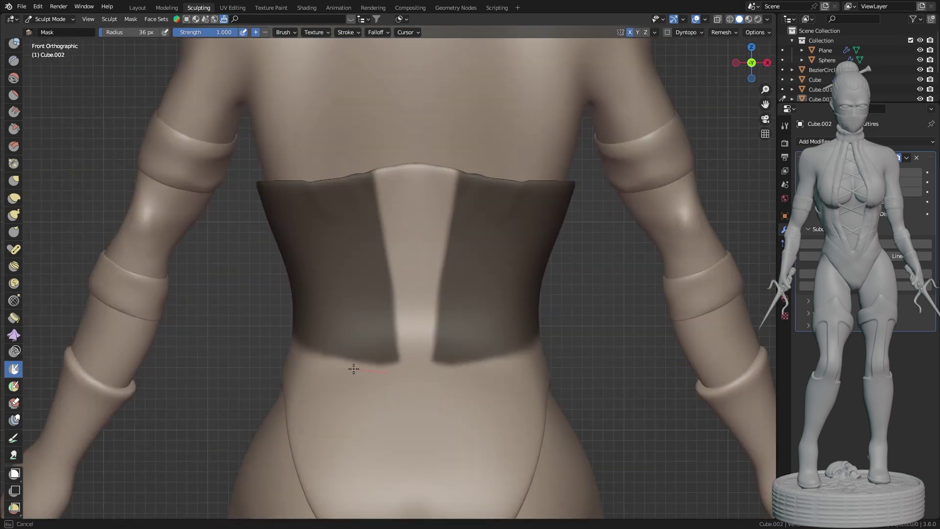
pyautogui.scroll(3, 407, 243)
pyautogui.scroll(-5, 407, 243)
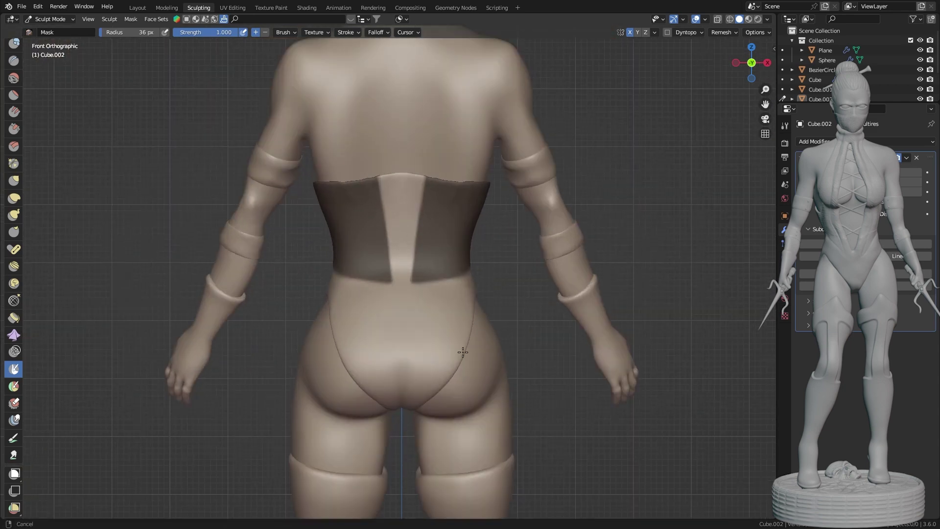
# Orbit around the hip and thigh to check the waist band, ending on the upper body.
pyautogui.moveTo(407, 243)
pyautogui.mouseDown(button='middle')
pyautogui.moveTo(572, 345)
pyautogui.moveTo(504, 336)
pyautogui.mouseUp(button='middle')
pyautogui.scroll(3, 348, 311)
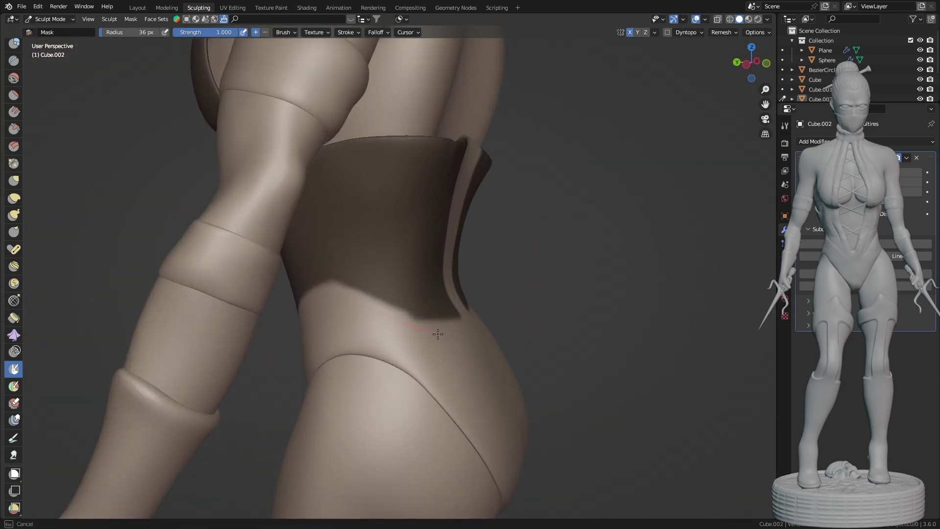
pyautogui.moveTo(437, 334)
pyautogui.mouseDown(button='middle')
pyautogui.moveTo(478, 294)
pyautogui.moveTo(357, 269)
pyautogui.moveTo(383, 355)
pyautogui.moveTo(374, 279)
pyautogui.moveTo(384, 300)
pyautogui.mouseUp(button='middle')
pyautogui.scroll(2, 327, 280)
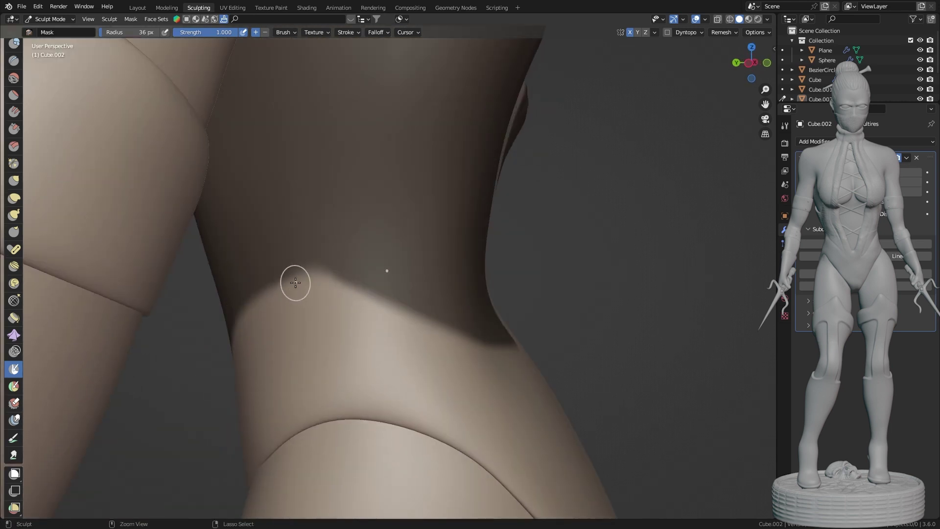
pyautogui.moveTo(295, 282)
pyautogui.mouseDown(button='middle')
pyautogui.moveTo(336, 238)
pyautogui.moveTo(375, 248)
pyautogui.moveTo(285, 257)
pyautogui.moveTo(306, 246)
pyautogui.mouseUp(button='middle')
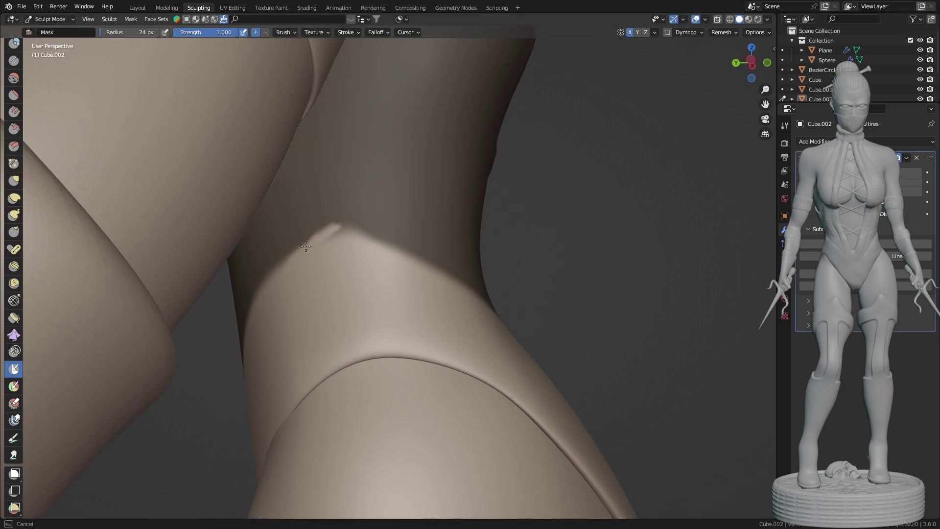
pyautogui.moveTo(445, 294); pyautogui.dragTo(372, 291, button='middle')
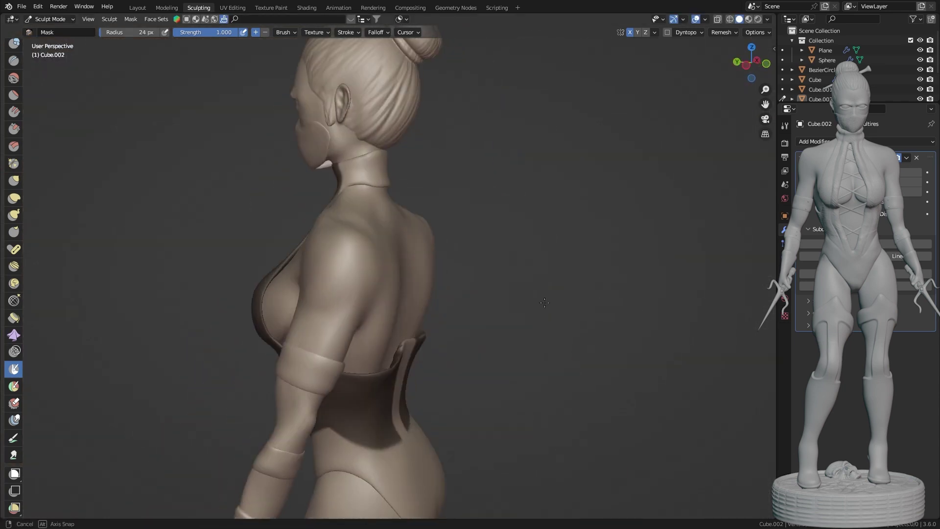
# Zoom in on the neck ring and extend the mask patch across it.
pyautogui.scroll(6, 421, 225)
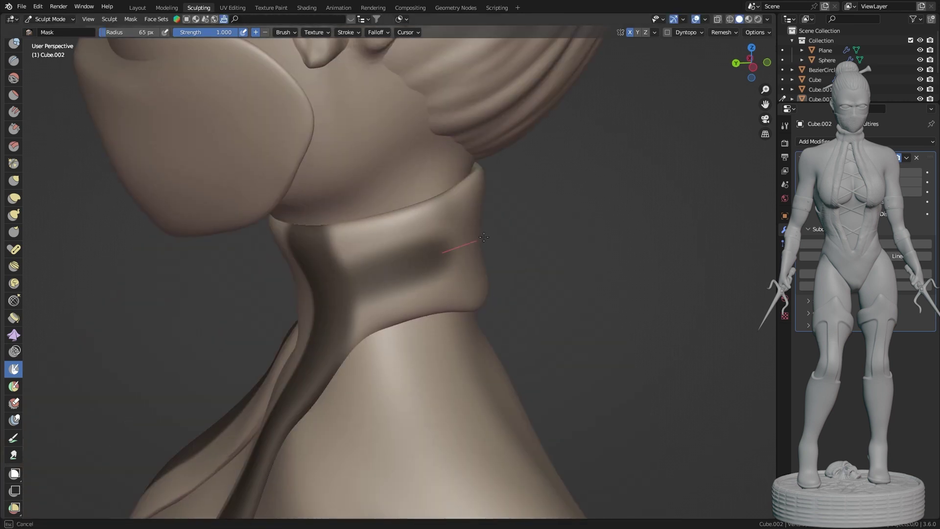
pyautogui.scroll(3, 353, 279)
pyautogui.scroll(-3, 341, 228)
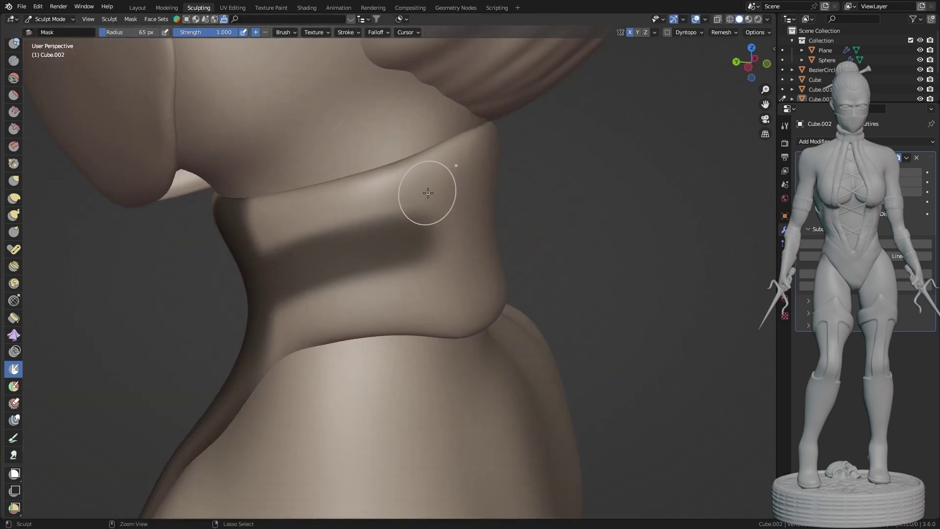
pyautogui.scroll(-5, 497, 332)
pyautogui.moveTo(498, 331); pyautogui.dragTo(560, 295, button='middle')
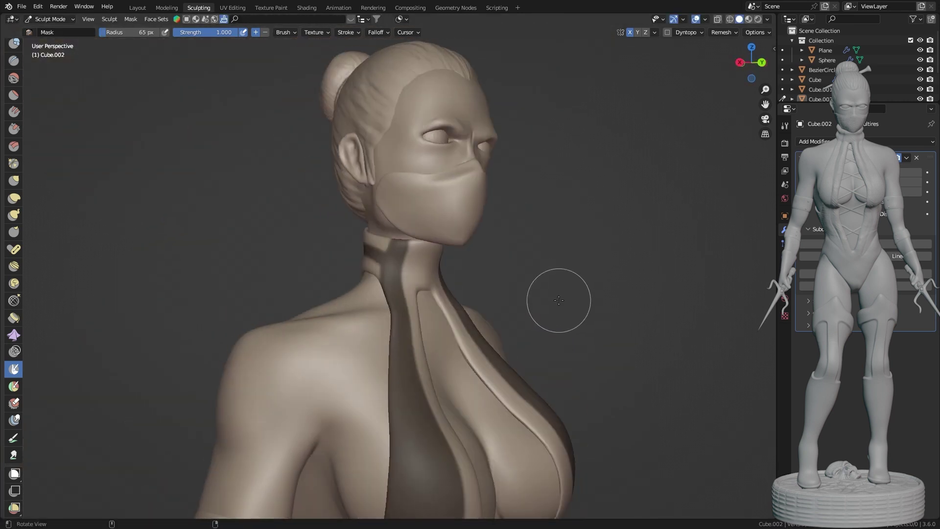
pyautogui.moveTo(576, 250)
pyautogui.keyDown('shift'); pyautogui.mouseDown(button='middle')
pyautogui.moveTo(490, 157)
pyautogui.moveTo(413, 216)
pyautogui.mouseUp(button='middle'); pyautogui.keyUp('shift')
pyautogui.moveTo(415, 266); pyautogui.dragTo(379, 237, button='middle')
pyautogui.keyDown('ctrl'); pyautogui.moveTo(376, 358); pyautogui.dragTo(336, 247, button='middle'); pyautogui.keyUp('ctrl')
pyautogui.moveTo(335, 248); pyautogui.dragTo(419, 251)
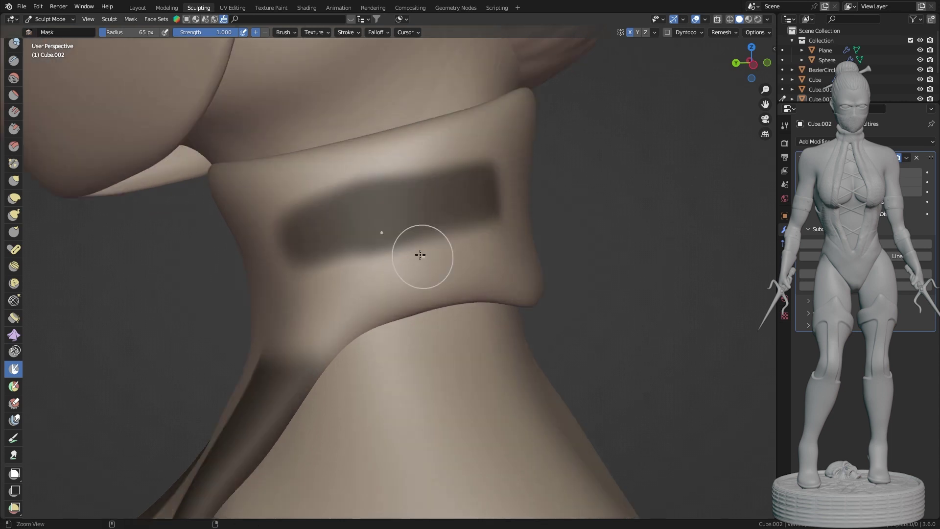
# Orbit around the neck collar, then zoom out to frame the hips.
pyautogui.keyDown('ctrl'); pyautogui.moveTo(337, 304); pyautogui.dragTo(491, 314, button='middle'); pyautogui.keyUp('ctrl')
pyautogui.moveTo(534, 260)
pyautogui.mouseDown(button='middle')
pyautogui.moveTo(372, 235)
pyautogui.moveTo(252, 192)
pyautogui.moveTo(281, 191)
pyautogui.moveTo(337, 225)
pyautogui.mouseUp(button='middle')
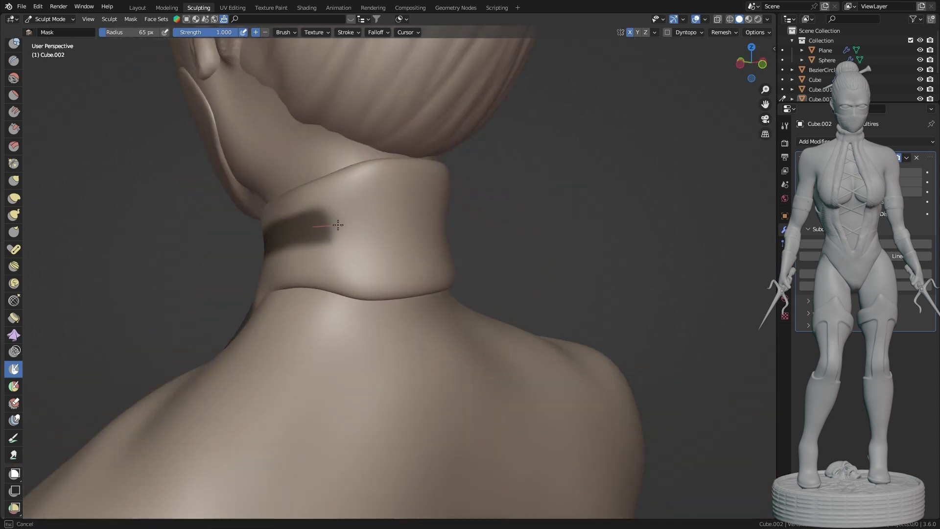
pyautogui.moveTo(343, 192)
pyautogui.mouseDown(button='middle')
pyautogui.moveTo(441, 184)
pyautogui.moveTo(385, 270)
pyautogui.mouseUp(button='middle')
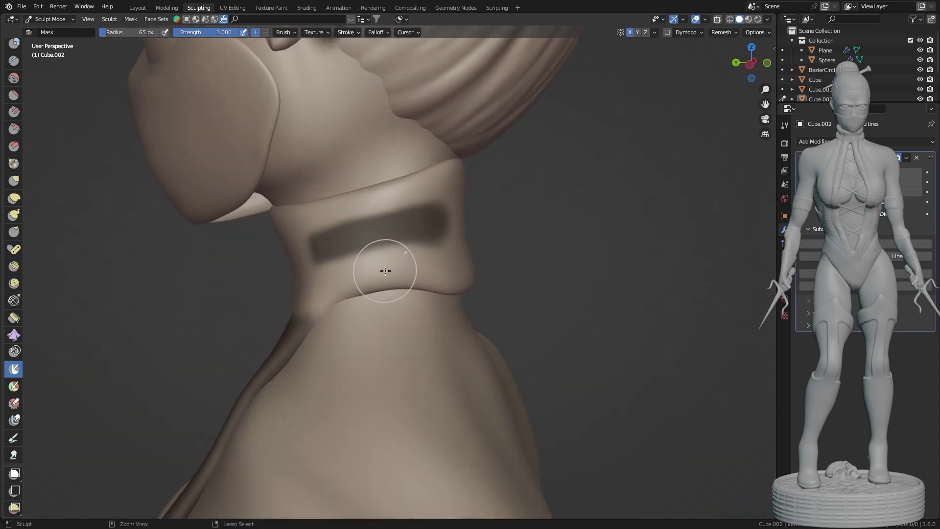
pyautogui.moveTo(451, 257)
pyautogui.mouseDown(button='middle')
pyautogui.moveTo(430, 389)
pyautogui.moveTo(462, 241)
pyautogui.moveTo(411, 175)
pyautogui.mouseUp(button='middle')
pyautogui.moveTo(441, 118)
pyautogui.keyDown('ctrl'); pyautogui.mouseDown(button='middle')
pyautogui.moveTo(342, 244)
pyautogui.moveTo(247, 114)
pyautogui.mouseUp(button='middle'); pyautogui.keyUp('ctrl')
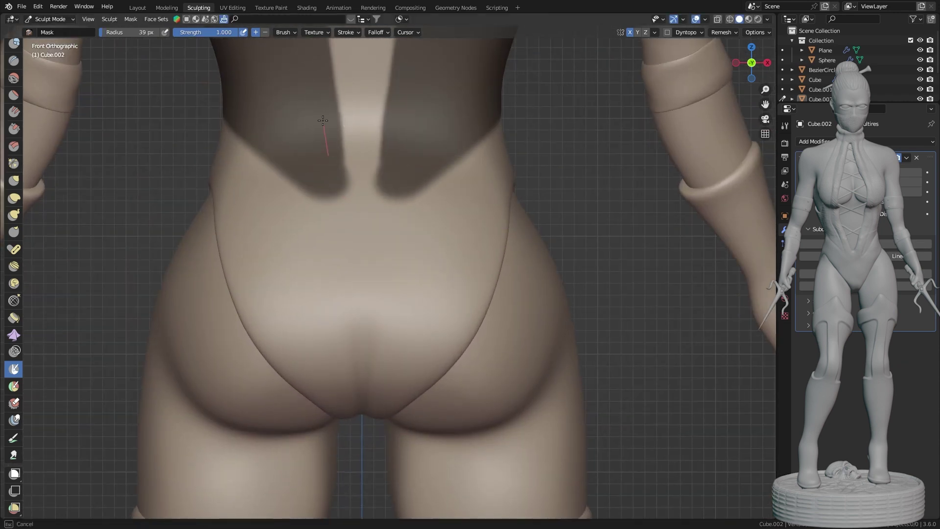
pyautogui.keyDown('ctrl'); pyautogui.moveTo(333, 203); pyautogui.dragTo(264, 169, button='middle'); pyautogui.keyUp('ctrl')
# Look over the back of the figure and switch to the Elastic Deform brush.
pyautogui.keyDown('ctrl'); pyautogui.moveTo(385, 229); pyautogui.dragTo(337, 90, button='middle'); pyautogui.keyUp('ctrl')
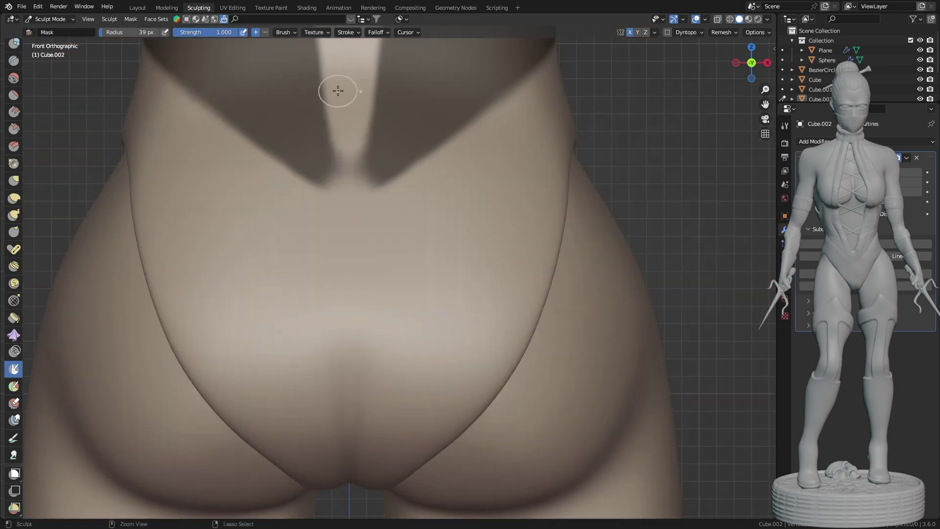
pyautogui.moveTo(351, 247)
pyautogui.keyDown('ctrl'); pyautogui.mouseDown(button='middle')
pyautogui.moveTo(343, 294)
pyautogui.moveTo(372, 220)
pyautogui.moveTo(391, 293)
pyautogui.moveTo(433, 212)
pyautogui.moveTo(514, 211)
pyautogui.moveTo(440, 216)
pyautogui.moveTo(525, 217)
pyautogui.moveTo(489, 274)
pyautogui.mouseUp(button='middle'); pyautogui.keyUp('ctrl')
pyautogui.press('p')
pyautogui.click(14, 198)
# Work over the hip curve from front, three-quarter and close side views, ending on the full back.
pyautogui.press('KP_1')
pyautogui.keyDown('ctrl'); pyautogui.moveTo(447, 357); pyautogui.dragTo(489, 224, button='middle'); pyautogui.keyUp('ctrl')
pyautogui.moveTo(512, 275)
pyautogui.mouseDown(button='middle')
pyautogui.moveTo(485, 216)
pyautogui.moveTo(325, 172)
pyautogui.mouseUp(button='middle')
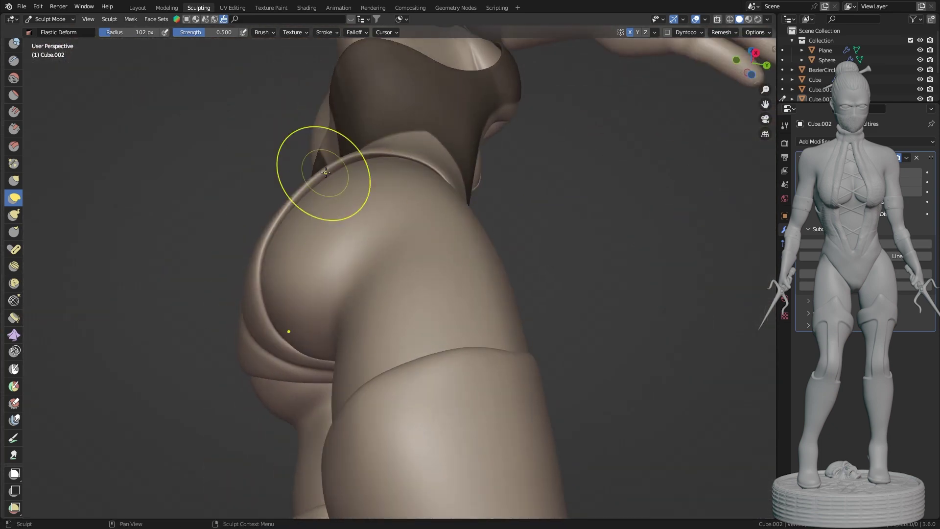
pyautogui.moveTo(394, 173)
pyautogui.mouseDown(button='middle')
pyautogui.moveTo(367, 272)
pyautogui.moveTo(386, 183)
pyautogui.mouseUp(button='middle')
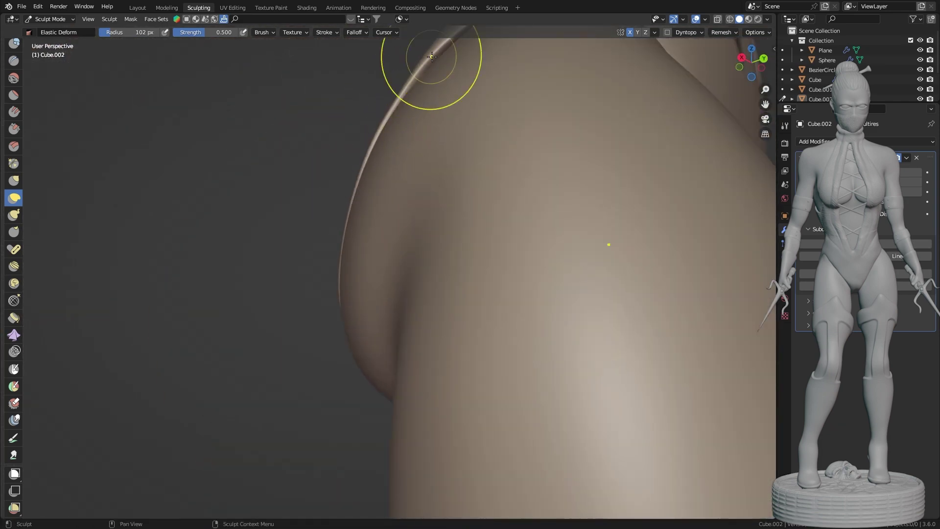
pyautogui.moveTo(431, 57)
pyautogui.mouseDown(button='middle')
pyautogui.moveTo(483, 294)
pyautogui.moveTo(504, 273)
pyautogui.moveTo(478, 336)
pyautogui.moveTo(499, 333)
pyautogui.moveTo(490, 293)
pyautogui.moveTo(500, 279)
pyautogui.mouseUp(button='middle')
pyautogui.scroll(-1, 499, 279)
pyautogui.scroll(1, 499, 279)
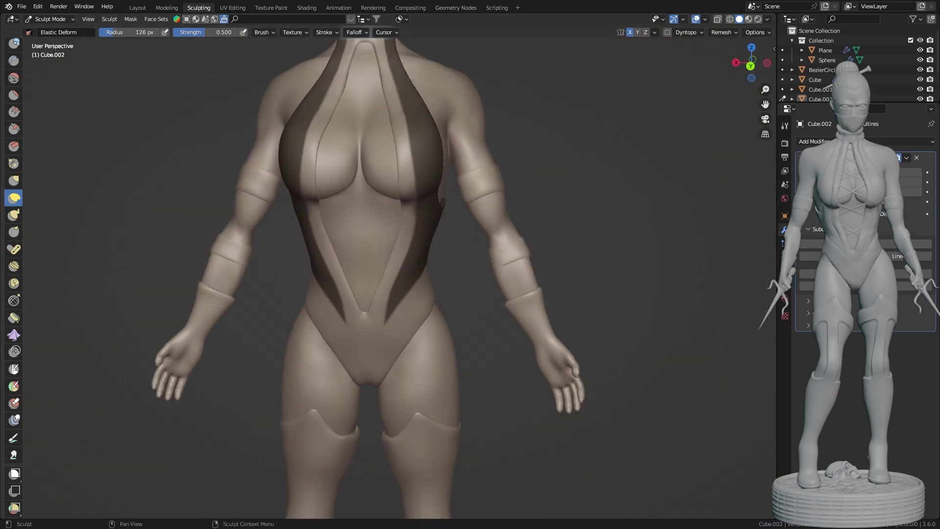
pyautogui.scroll(2, 499, 328)
pyautogui.scroll(-2, 26, 198)
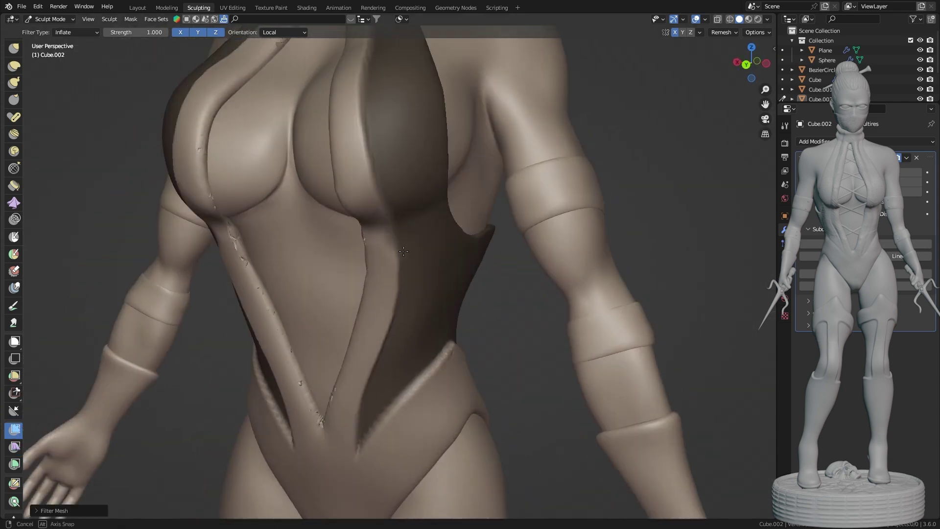
# Inflate the masked torso with the Mesh Filter so the corset panels bulge out.
pyautogui.moveTo(385, 192)
pyautogui.mouseDown(button='middle')
pyautogui.moveTo(498, 262)
pyautogui.moveTo(632, 276)
pyautogui.mouseUp(button='middle')
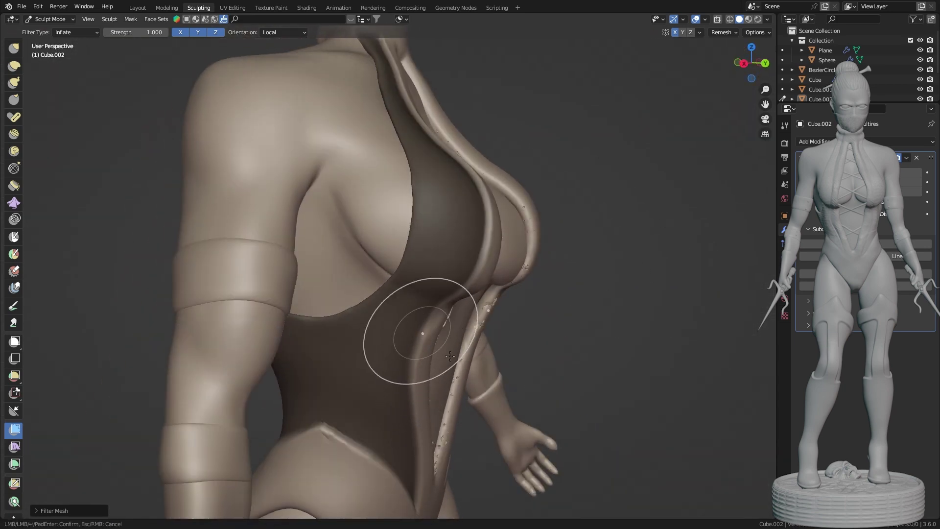
pyautogui.moveTo(502, 393)
pyautogui.mouseDown(button='middle')
pyautogui.moveTo(514, 394)
pyautogui.moveTo(513, 357)
pyautogui.mouseUp(button='middle')
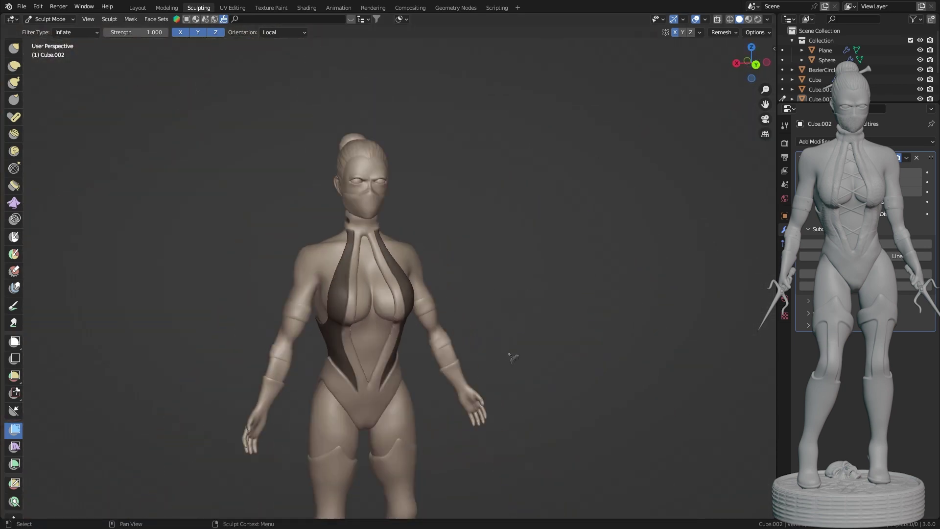
pyautogui.scroll(3, 539, 206)
pyautogui.scroll(2, 294, 232)
# Switch to the Pinch brush and work along the front and lower torso seams.
pyautogui.press('p')
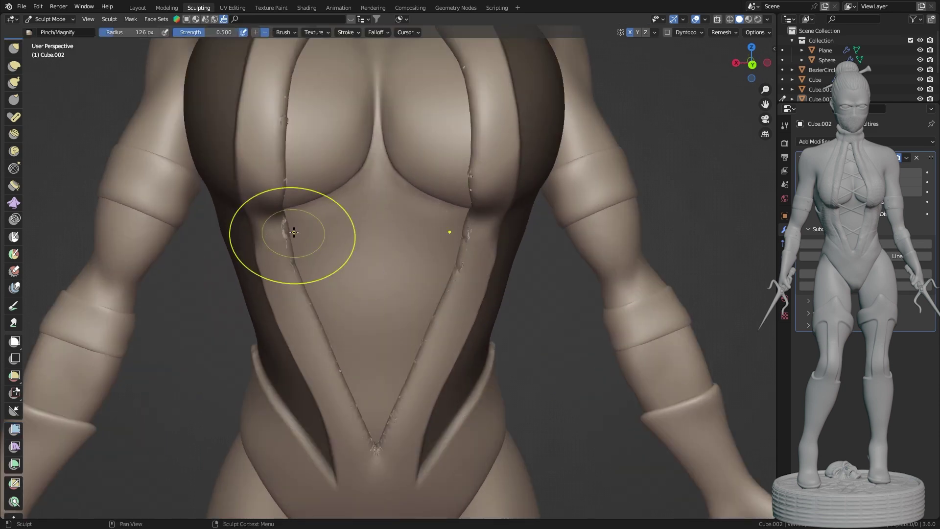
pyautogui.moveTo(284, 228); pyautogui.dragTo(431, 294, button='middle')
pyautogui.scroll(3, 140, 274)
pyautogui.scroll(-4, 140, 274)
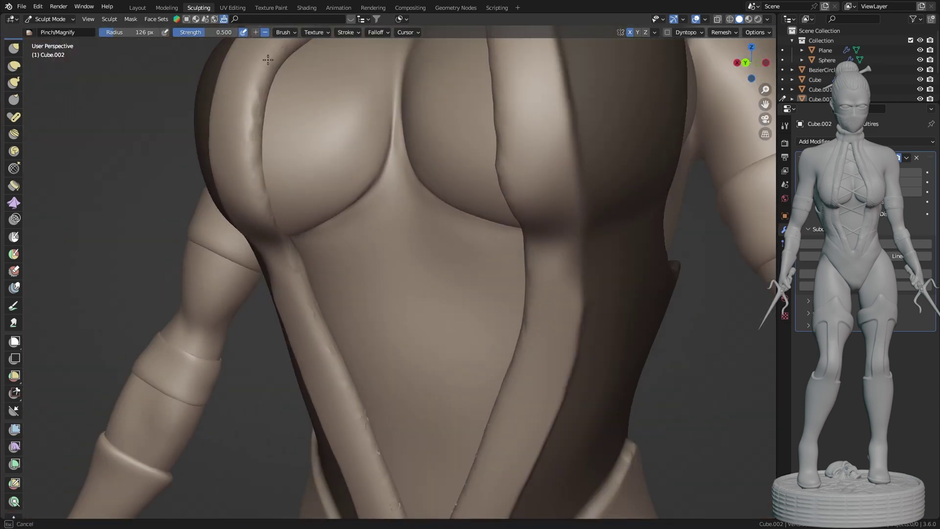
pyautogui.moveTo(293, 294)
pyautogui.mouseDown(button='middle')
pyautogui.moveTo(388, 338)
pyautogui.moveTo(377, 313)
pyautogui.moveTo(420, 258)
pyautogui.mouseUp(button='middle')
pyautogui.scroll(3, 535, 227)
pyautogui.scroll(-3, 514, 346)
# Go over the back corset seams, then around the side and front of the torso.
pyautogui.moveTo(535, 226)
pyautogui.mouseDown(button='middle')
pyautogui.moveTo(514, 346)
pyautogui.moveTo(426, 398)
pyautogui.mouseUp(button='middle')
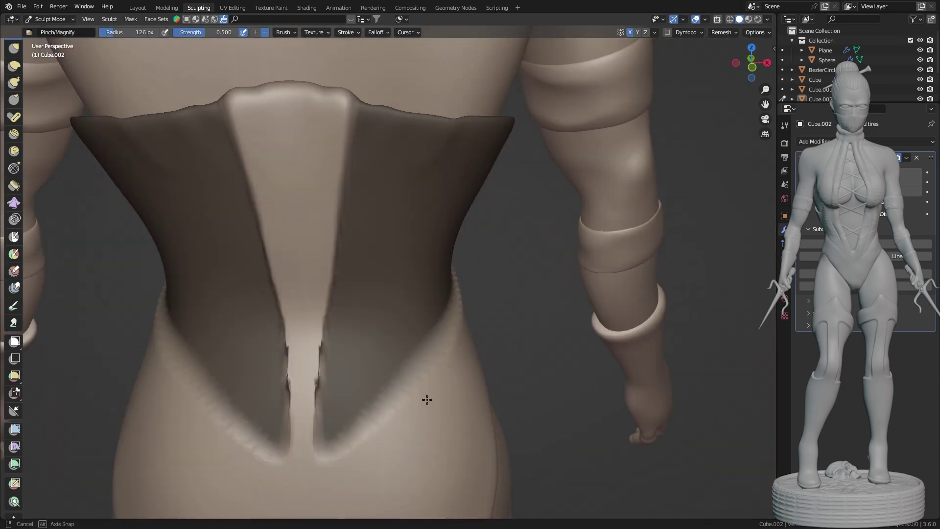
pyautogui.scroll(2, 453, 360)
pyautogui.scroll(-2, 390, 157)
pyautogui.scroll(5, 390, 157)
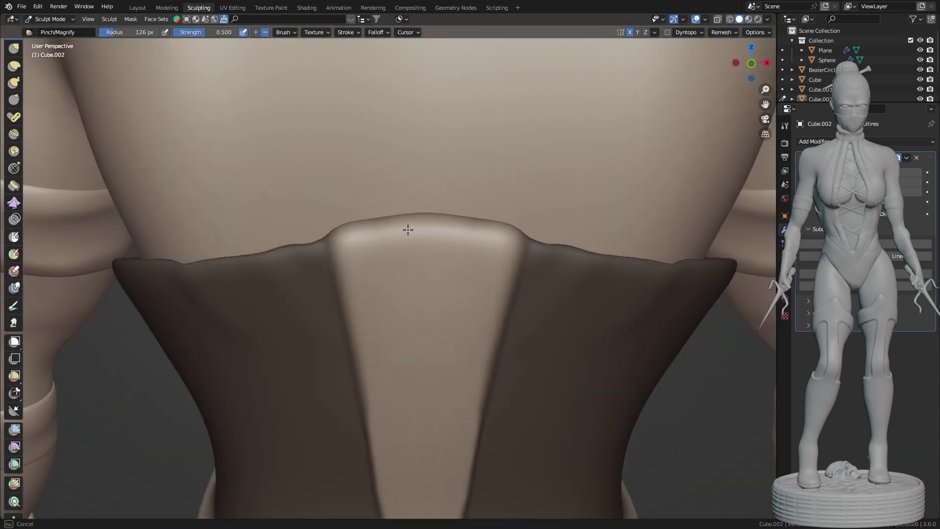
pyautogui.scroll(-5, 465, 230)
pyautogui.moveTo(408, 229)
pyautogui.mouseDown(button='middle')
pyautogui.moveTo(465, 230)
pyautogui.moveTo(500, 274)
pyautogui.moveTo(501, 298)
pyautogui.mouseUp(button='middle')
pyautogui.scroll(4, 495, 227)
pyautogui.scroll(-2, 499, 275)
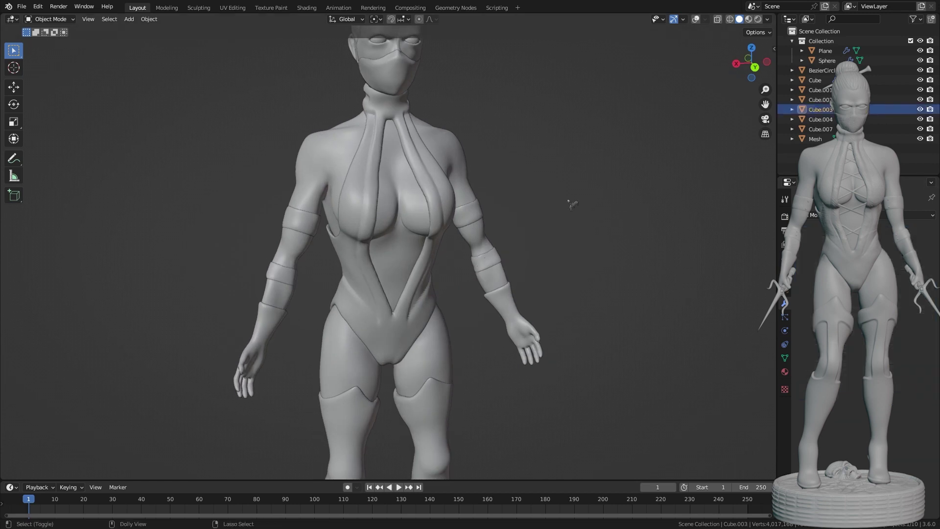
# Set Quad Remesher's Quad Count to 15000 and select the Cube.002 body mesh.
pyautogui.press('n')
pyautogui.click(728, 77)
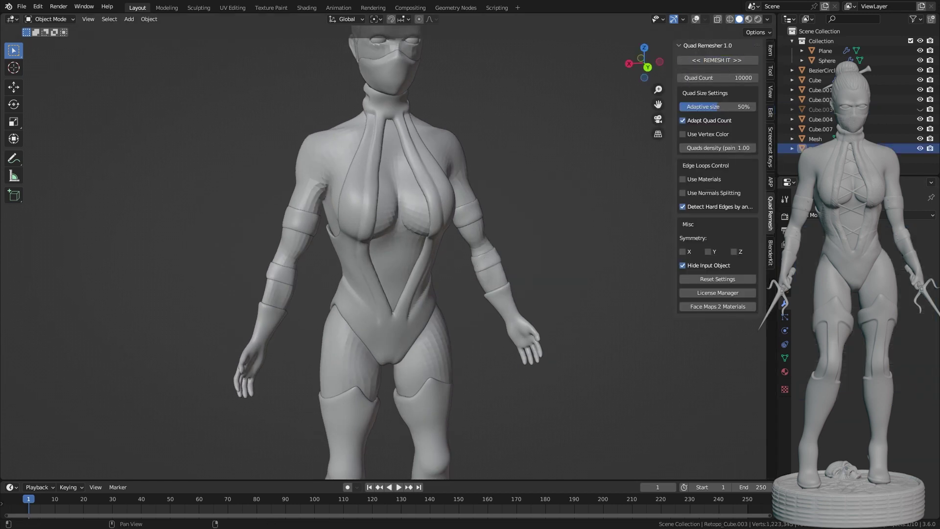
pyautogui.moveTo(522, 200)
pyautogui.mouseDown(button='middle')
pyautogui.moveTo(445, 266)
pyautogui.moveTo(333, 220)
pyautogui.moveTo(417, 226)
pyautogui.mouseUp(button='middle')
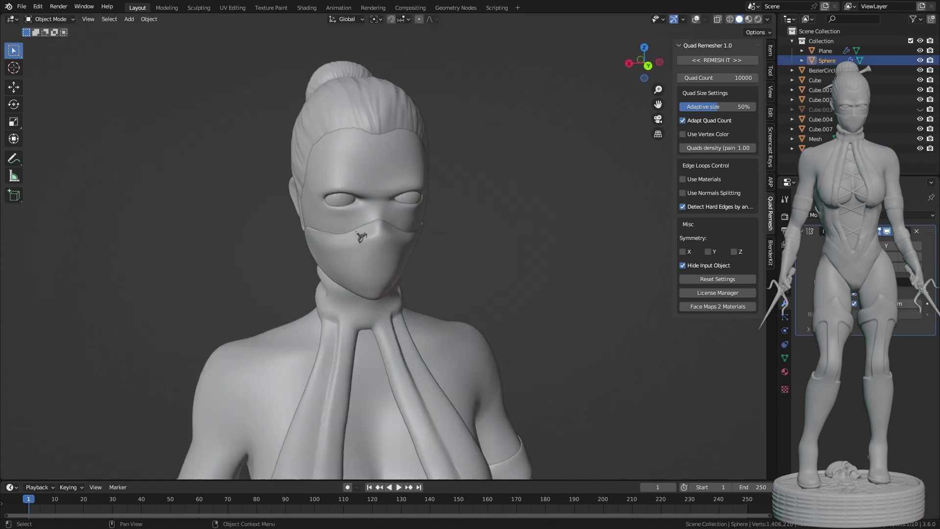
pyautogui.click(418, 226)
# Select the Cube.001 leg armour pieces and run REMESH IT on them.
pyautogui.scroll(1, 417, 227)
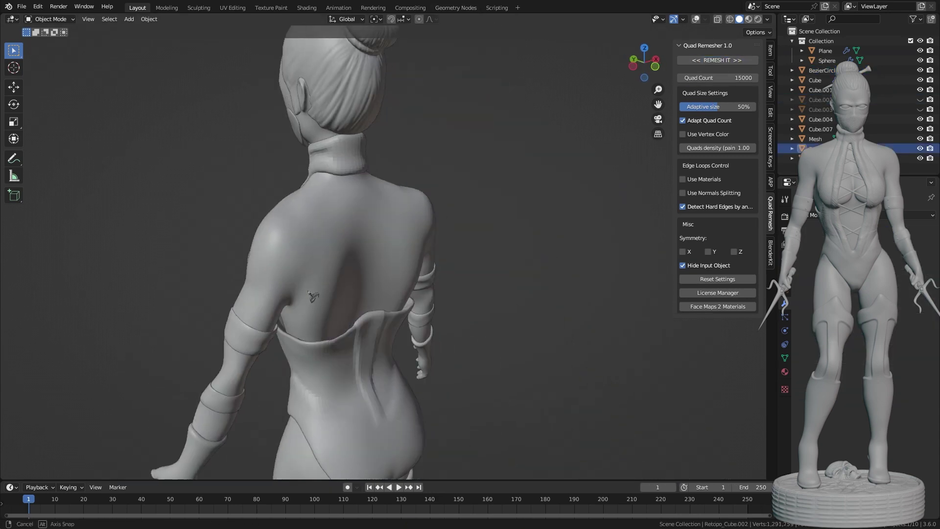
pyautogui.moveTo(622, 289); pyautogui.dragTo(520, 260, button='middle')
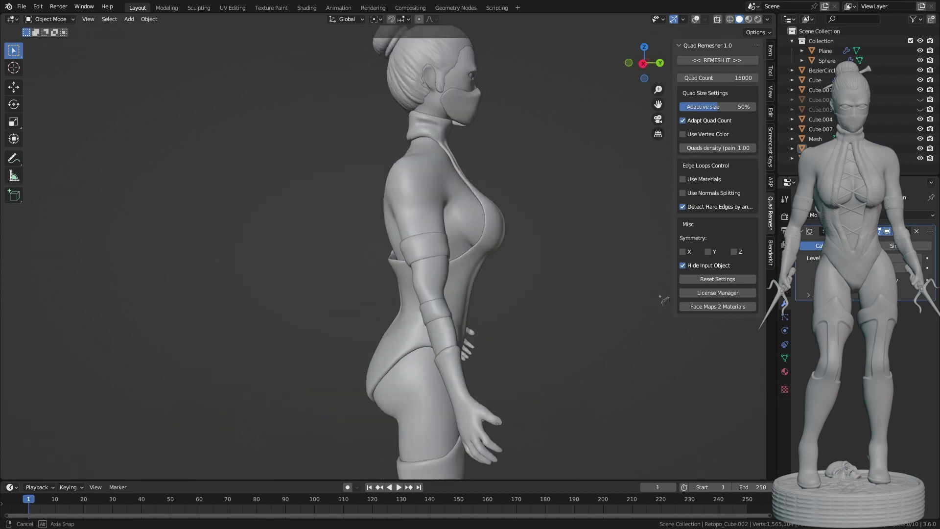
pyautogui.scroll(2, 426, 370)
pyautogui.click(426, 369)
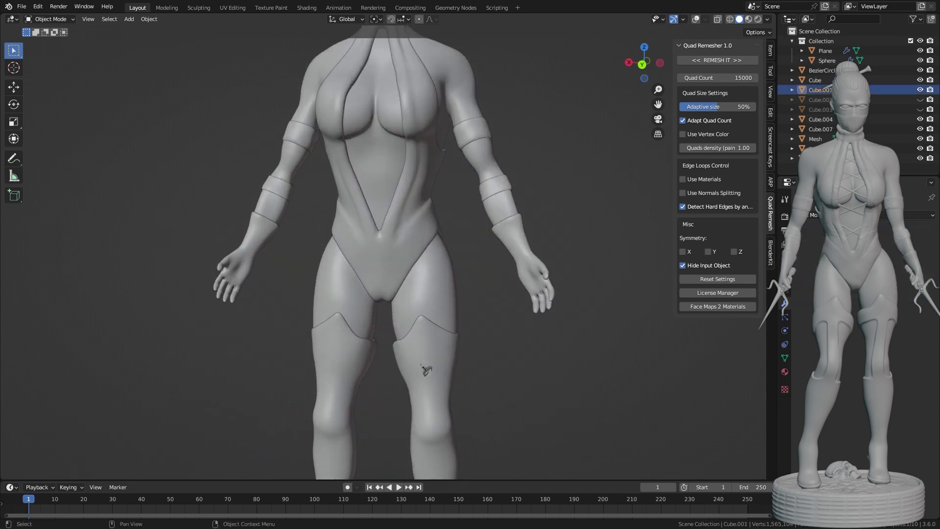
pyautogui.click(723, 60)
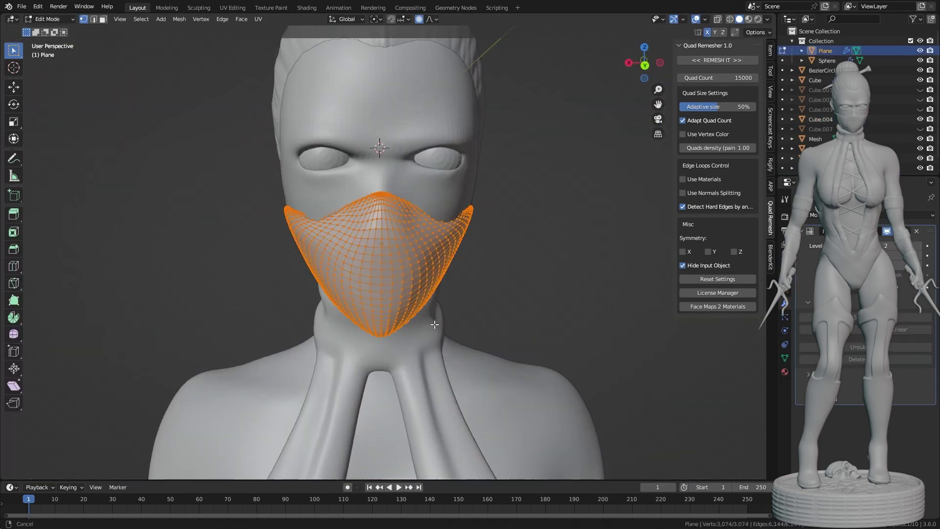
# Reshape the face mask with proportional vertex moves and sculpting, returning to Object Mode.
pyautogui.press('g')
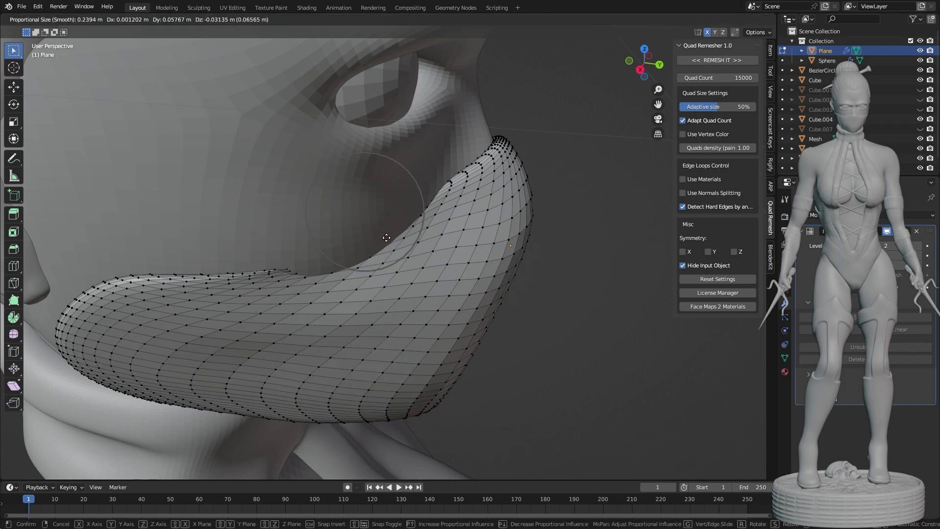
pyautogui.hotkey('alt', 'a')
pyautogui.click(198, 8)
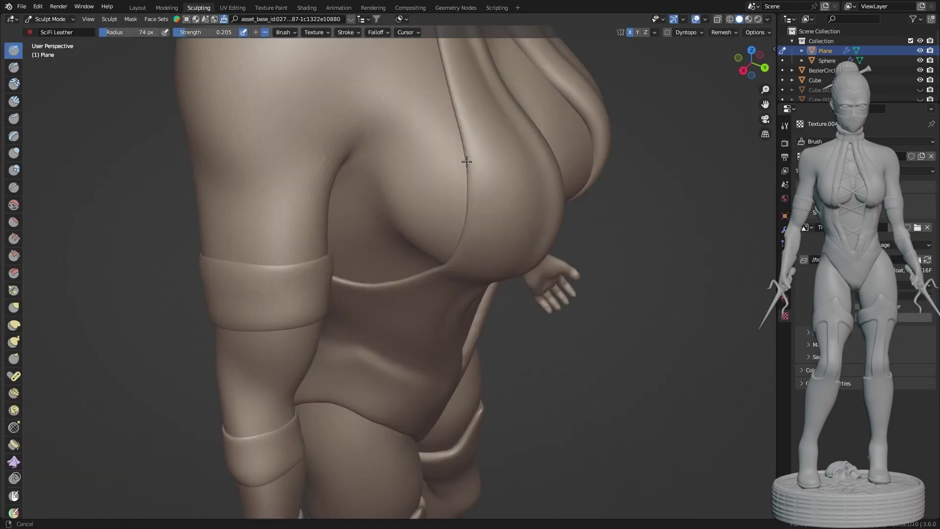
pyautogui.moveTo(559, 174); pyautogui.dragTo(566, 213, button='middle')
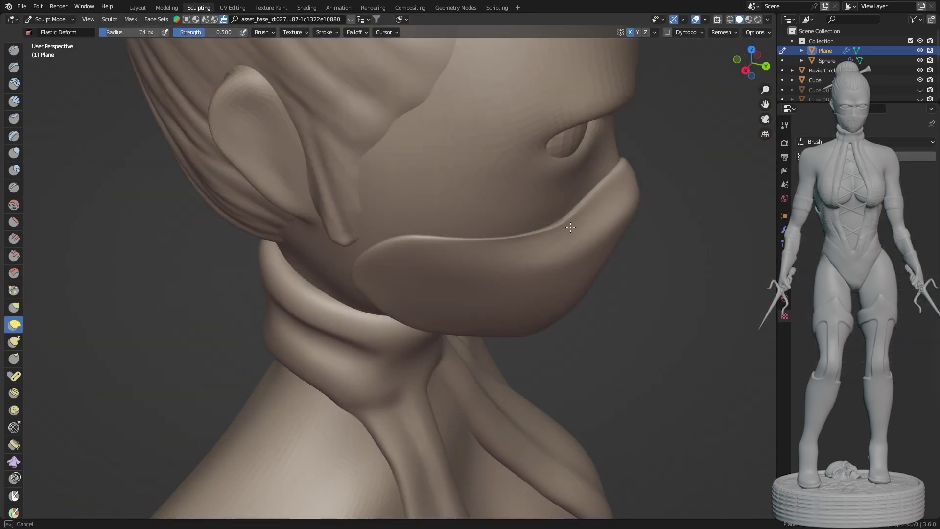
pyautogui.scroll(-5, 570, 227)
pyautogui.click(138, 8)
# Frame the hair bun and head in back orthographic view, then bring up the Shift+A Add menu.
pyautogui.moveTo(391, 245); pyautogui.dragTo(427, 335, button='middle')
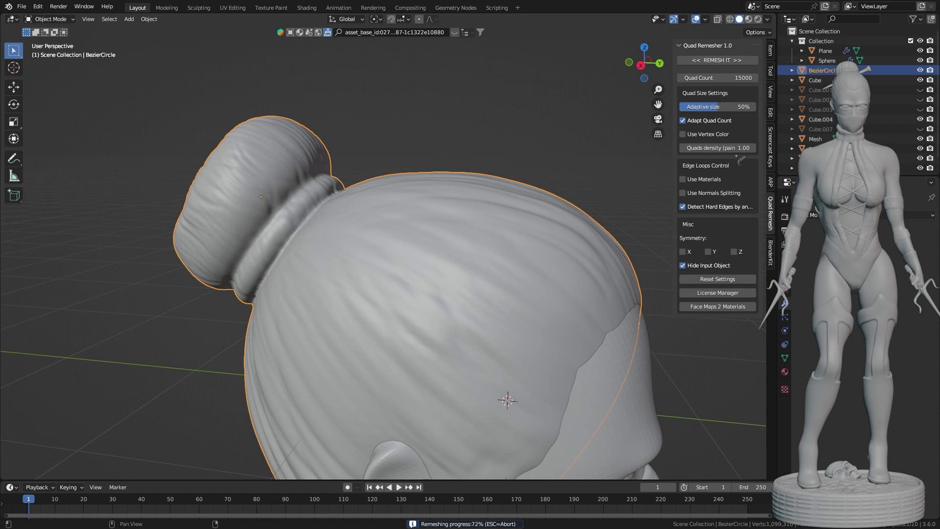
pyautogui.moveTo(537, 262)
pyautogui.mouseDown(button='middle')
pyautogui.moveTo(475, 357)
pyautogui.moveTo(468, 152)
pyautogui.mouseUp(button='middle')
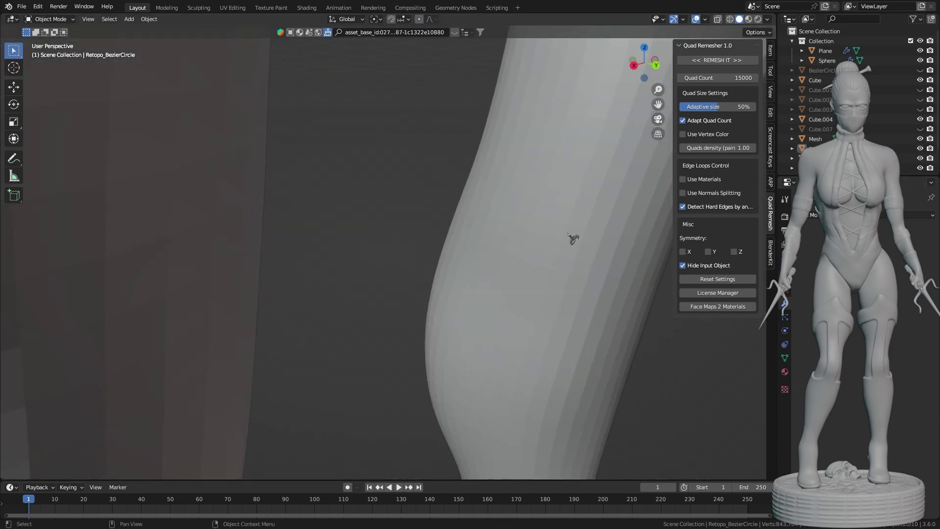
pyautogui.scroll(-8, 572, 238)
pyautogui.scroll(6, 458, 272)
pyautogui.scroll(-4, 453, 241)
pyautogui.press('ctrl+KP_1')
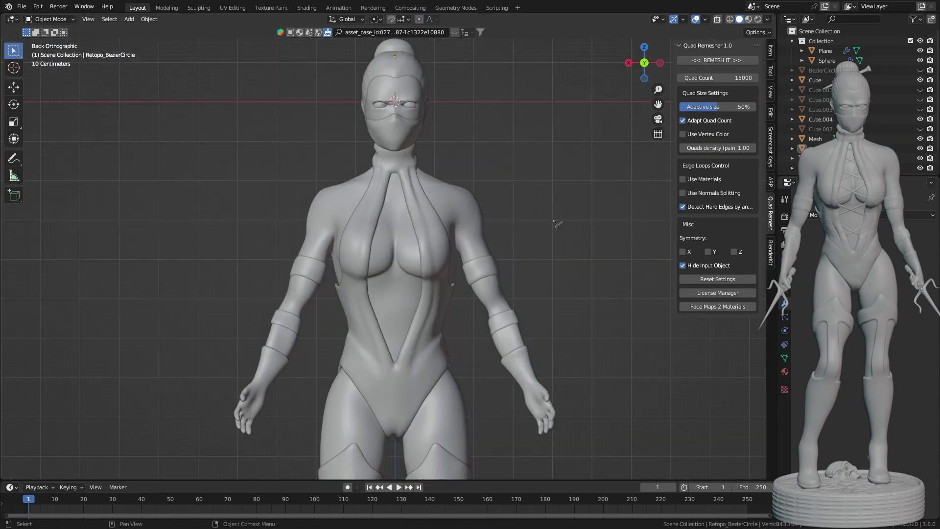
pyautogui.scroll(-2, 557, 223)
pyautogui.scroll(-3, 470, 267)
pyautogui.hotkey('shift', 'a')
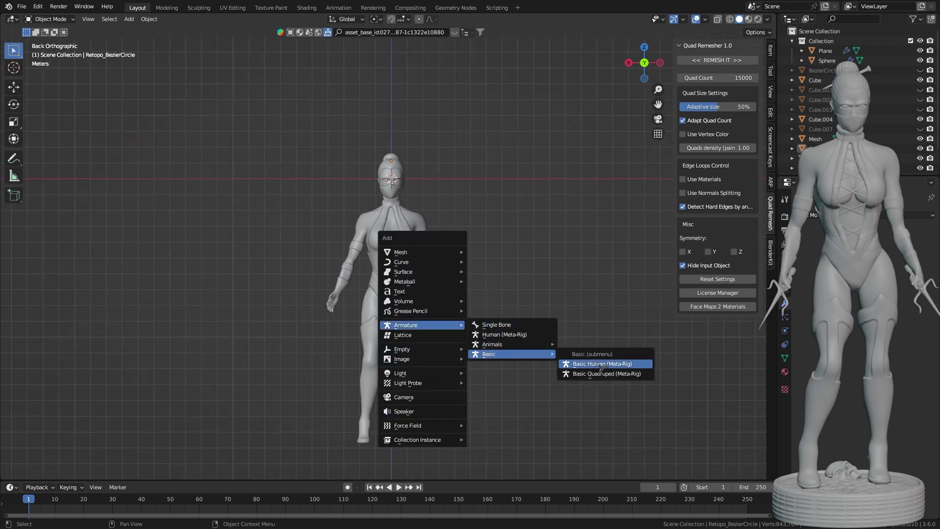
# Undo a too-small first meta-rig and raise the figure along Z, viewing from the back.
pyautogui.click(601, 368)
pyautogui.press('s')
pyautogui.hotkey('ctrl', 'z')
pyautogui.hotkey('ctrl', 'z')
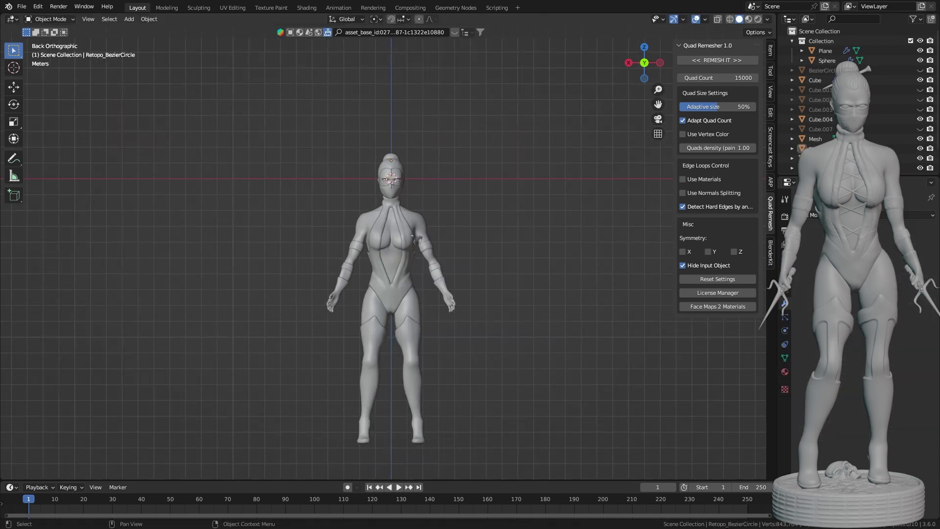
pyautogui.press('g')
pyautogui.press('z')
pyautogui.click(443, 367)
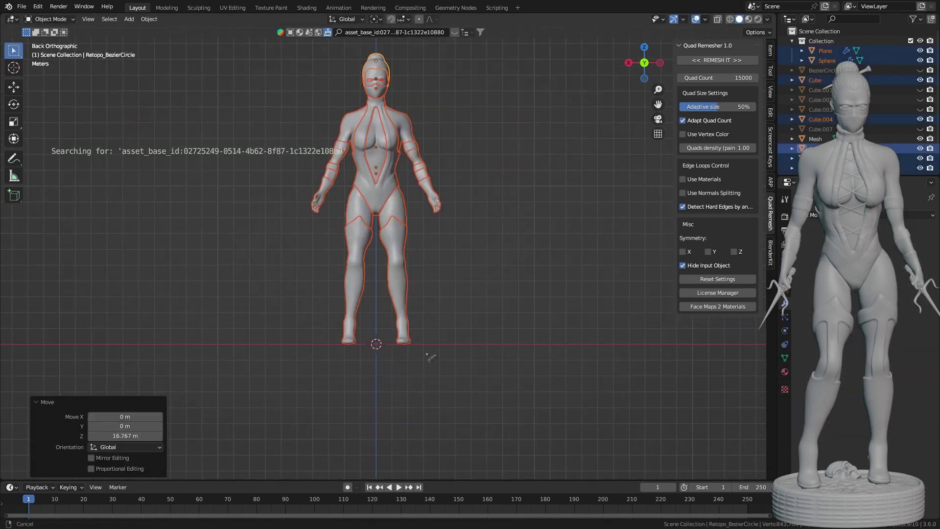
pyautogui.scroll(5, 443, 367)
pyautogui.moveTo(443, 367); pyautogui.dragTo(500, 194, button='middle')
pyautogui.press('ctrl+KP_1')
# Add a Human meta-rig and scale it up to match the figure's size.
pyautogui.hotkey('shift', 'a')
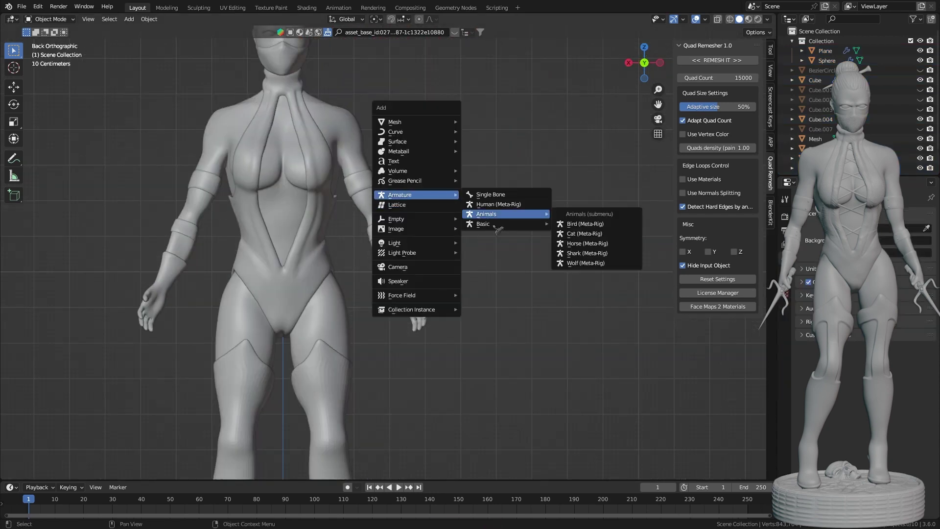
pyautogui.click(587, 215)
pyautogui.press('s')
pyautogui.hotkey('shift', 'a')
pyautogui.click(510, 300)
pyautogui.press('s')
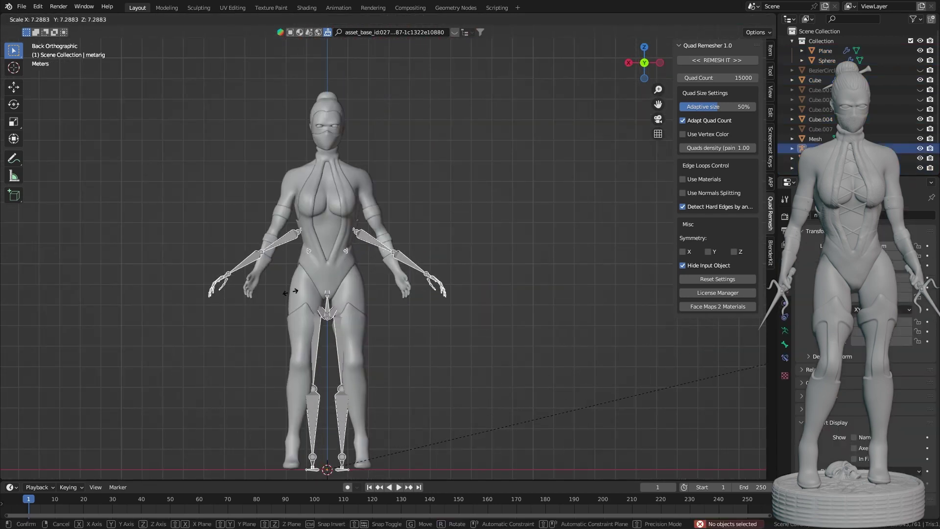
pyautogui.click(462, 269)
pyautogui.keyDown('shift'); pyautogui.moveTo(524, 143); pyautogui.dragTo(609, 172, button='middle'); pyautogui.keyUp('shift')
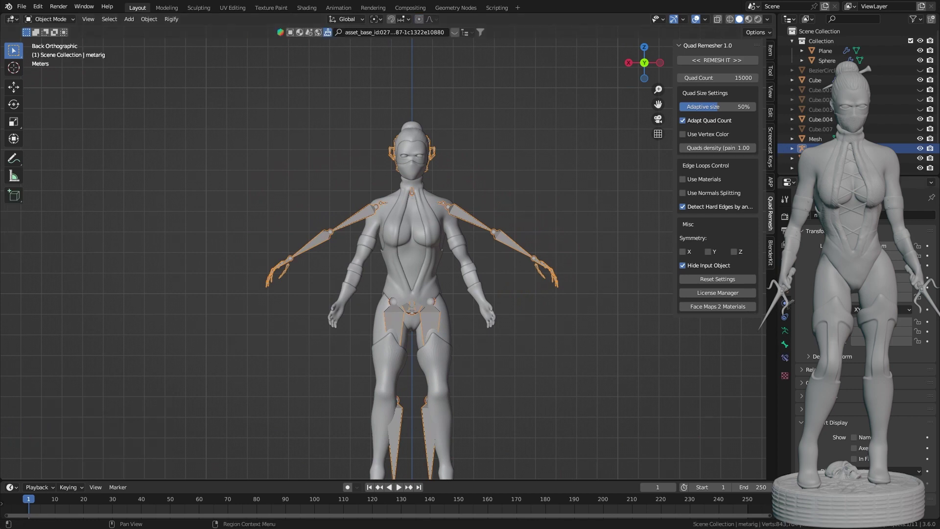
# In the rig's Edit Mode, box-select the face bones from a side view and delete them.
pyautogui.press('Tab')
pyautogui.scroll(5, 411, 156)
pyautogui.press('ctrl+KP_3')
pyautogui.moveTo(555, 146)
pyautogui.mouseDown()
pyautogui.moveTo(428, 383)
pyautogui.moveTo(440, 363)
pyautogui.mouseUp()
pyautogui.press('x')
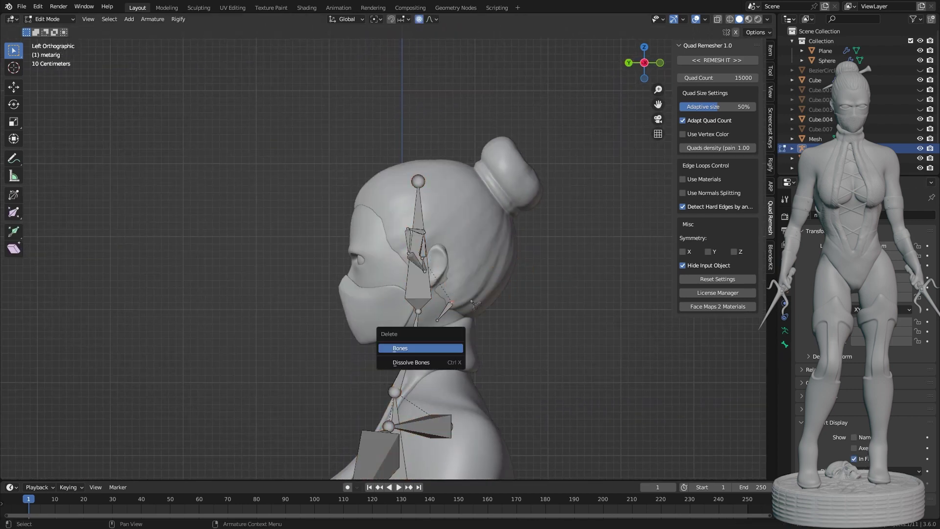
pyautogui.press('Return')
pyautogui.scroll(-6, 487, 359)
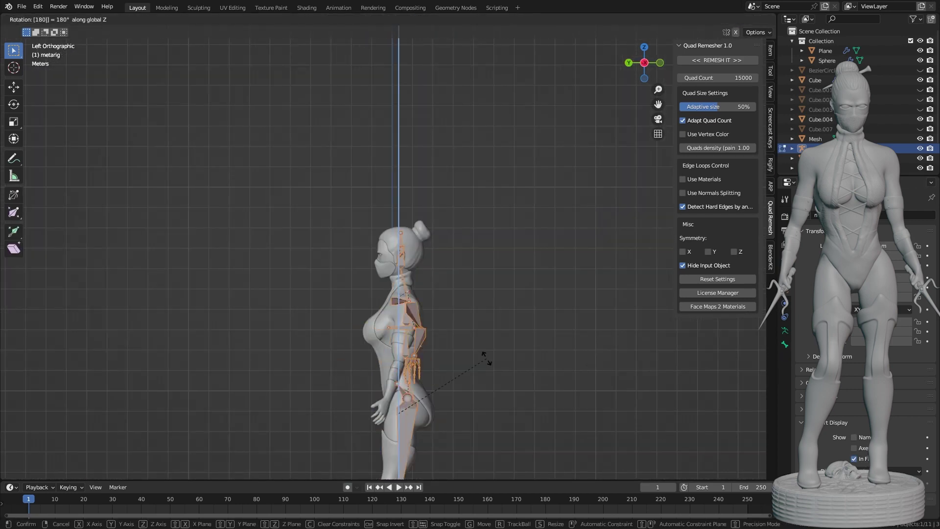
# Move the breast bones into position on the figure's chest.
pyautogui.press('Return')
pyautogui.scroll(4, 487, 359)
pyautogui.press('g')
pyautogui.press('x')
pyautogui.click(513, 331)
pyautogui.keyDown('shift'); pyautogui.moveTo(591, 180); pyautogui.dragTo(657, 78, button='middle'); pyautogui.keyUp('shift')
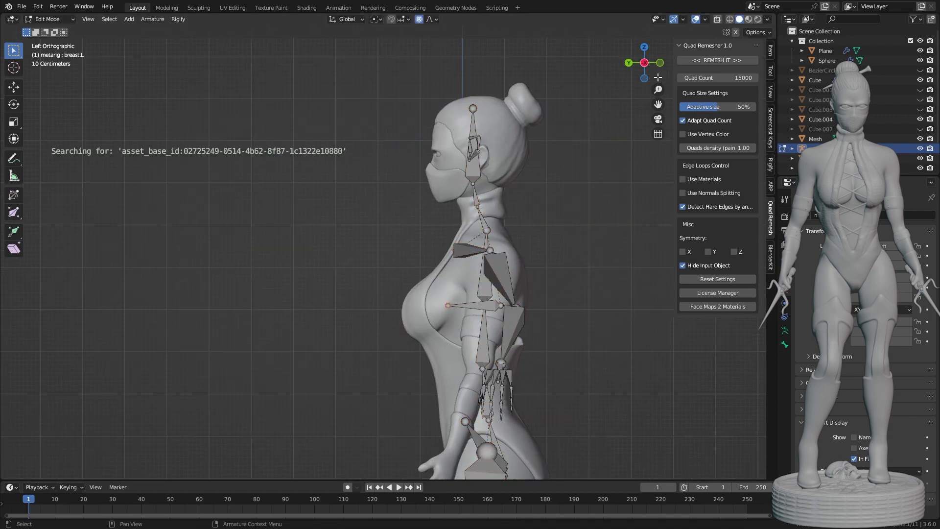
pyautogui.click(467, 314)
pyautogui.moveTo(466, 313)
pyautogui.mouseDown(button='middle')
pyautogui.moveTo(608, 374)
pyautogui.moveTo(556, 377)
pyautogui.moveTo(612, 314)
pyautogui.mouseUp(button='middle')
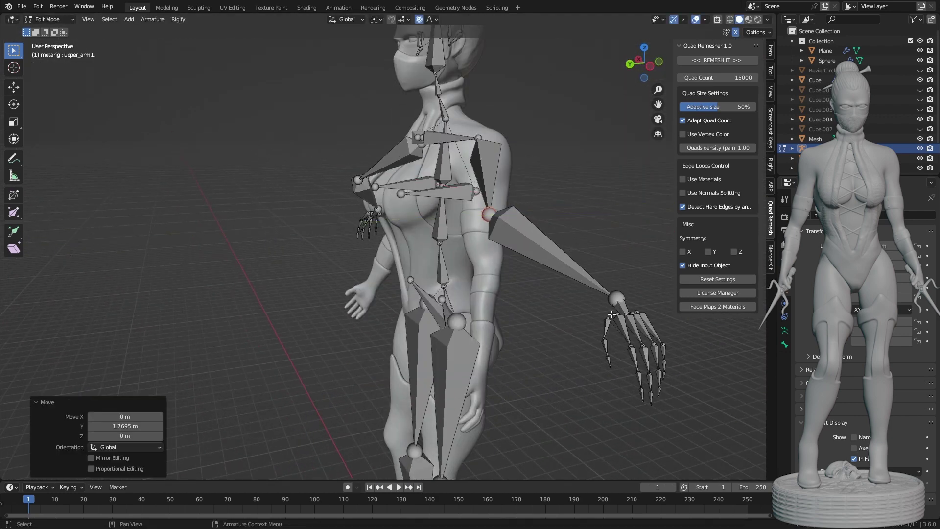
# Move, scale and Z-rotate the left arm and hand bones toward the figure's arm.
pyautogui.moveTo(675, 314); pyautogui.dragTo(719, 314)
pyautogui.click(632, 343)
pyautogui.press('g')
pyautogui.press('ctrl+KP_1')
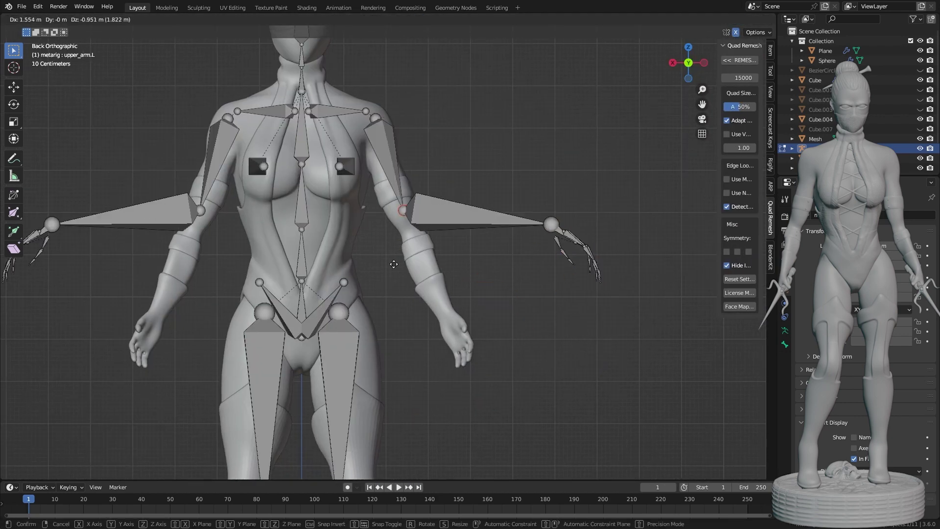
pyautogui.click(455, 382)
pyautogui.scroll(4, 455, 372)
pyautogui.press('s')
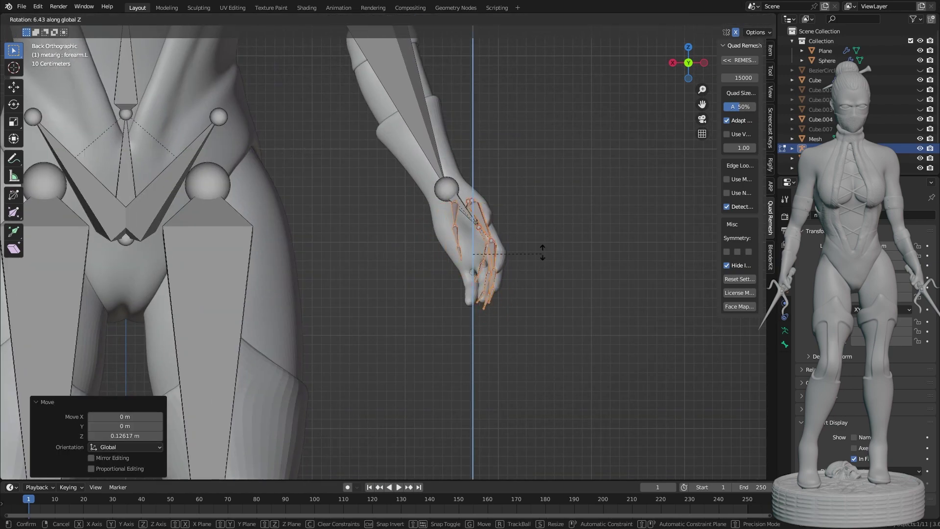
pyautogui.press('r')
pyautogui.press('z')
pyautogui.click(603, 199)
pyautogui.moveTo(602, 198); pyautogui.dragTo(575, 273, button='middle')
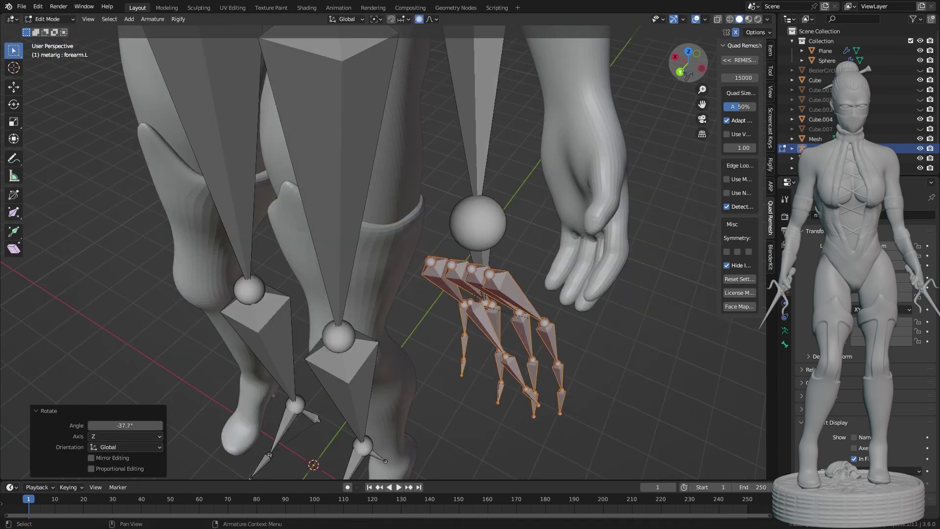
# From the back view, rotate the hand bones around Z and shift them along Y.
pyautogui.press('ctrl+KP_1')
pyautogui.press('r')
pyautogui.press('z')
pyautogui.moveTo(586, 380); pyautogui.dragTo(577, 440, button='middle')
pyautogui.press('y')
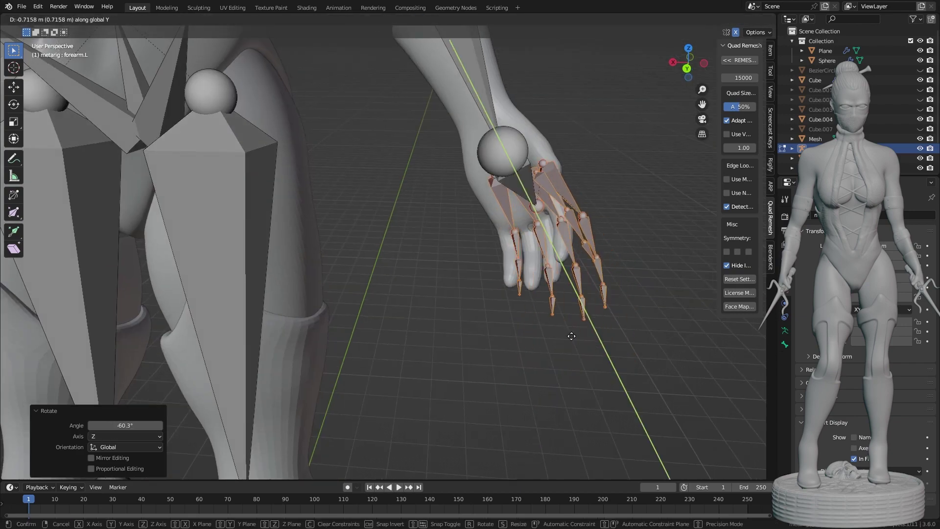
pyautogui.click(468, 245)
pyautogui.moveTo(468, 245); pyautogui.dragTo(490, 274, button='middle')
# Select all hand and finger bones and move them inside the figure's hand.
pyautogui.click(509, 338)
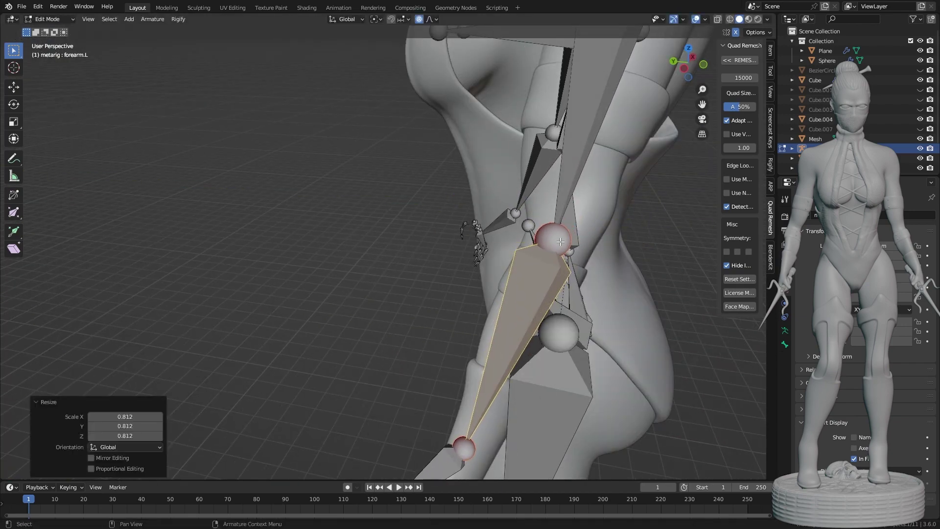
pyautogui.moveTo(509, 338)
pyautogui.mouseDown(button='middle')
pyautogui.moveTo(496, 359)
pyautogui.moveTo(489, 343)
pyautogui.moveTo(562, 367)
pyautogui.mouseUp(button='middle')
pyautogui.moveTo(590, 255); pyautogui.dragTo(561, 299)
pyautogui.moveTo(561, 299); pyautogui.dragTo(611, 377, button='middle')
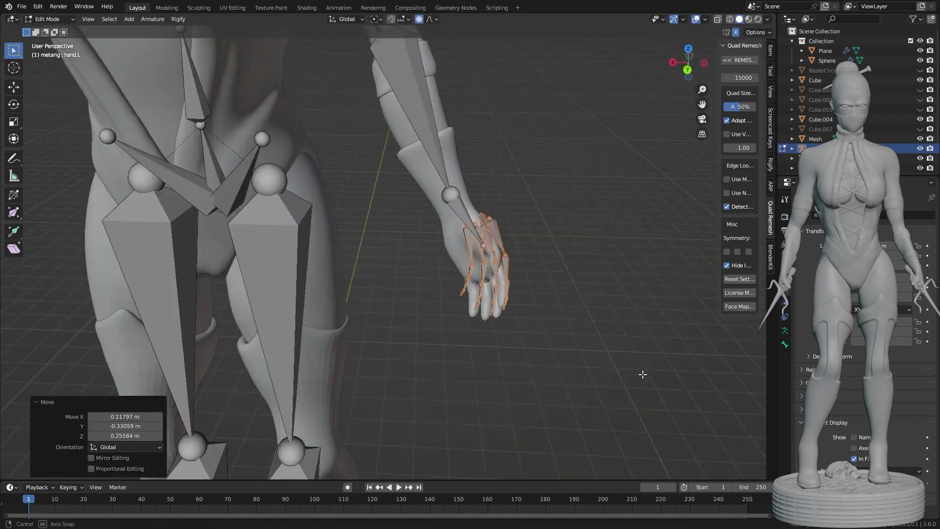
pyautogui.scroll(3, 589, 305)
pyautogui.press('g')
pyautogui.click(578, 289)
pyautogui.moveTo(579, 288)
pyautogui.mouseDown(button='middle')
pyautogui.moveTo(504, 337)
pyautogui.moveTo(471, 223)
pyautogui.mouseUp(button='middle')
# Undo stray rotations and place the pinky and pinky tip bones in the pinky.
pyautogui.hotkey('ctrl', 'z')
pyautogui.hotkey('ctrl', 'z')
pyautogui.press('Escape')
pyautogui.moveTo(498, 272); pyautogui.dragTo(269, 354, button='middle')
pyautogui.press('Escape')
pyautogui.hotkey('ctrl', 'z')
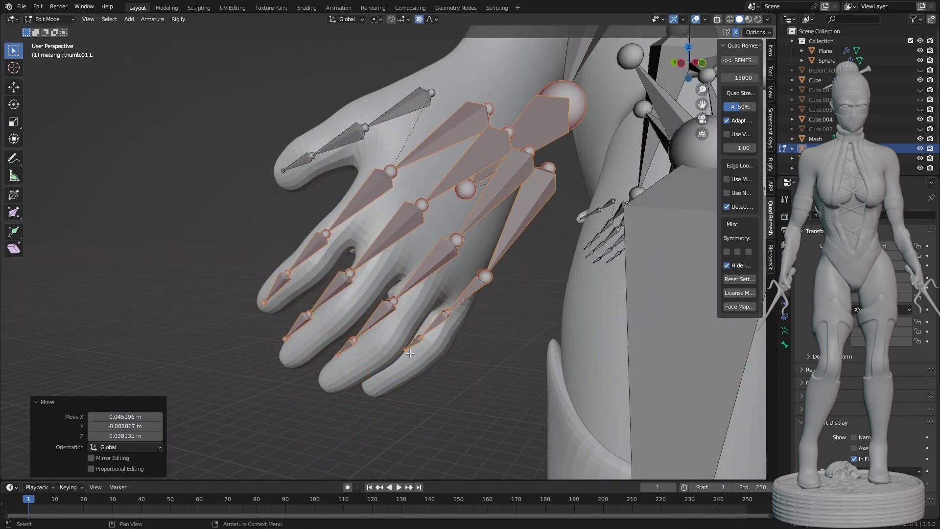
pyautogui.click(439, 351)
pyautogui.moveTo(439, 351)
pyautogui.mouseDown(button='middle')
pyautogui.moveTo(294, 318)
pyautogui.moveTo(290, 288)
pyautogui.moveTo(362, 296)
pyautogui.moveTo(256, 208)
pyautogui.moveTo(411, 273)
pyautogui.moveTo(510, 296)
pyautogui.mouseUp(button='middle')
pyautogui.click(230, 301)
pyautogui.press('g')
pyautogui.click(247, 335)
# Move the ring finger's middle bone into the ring finger.
pyautogui.click(256, 208)
pyautogui.scroll(5, 411, 273)
pyautogui.click(347, 220)
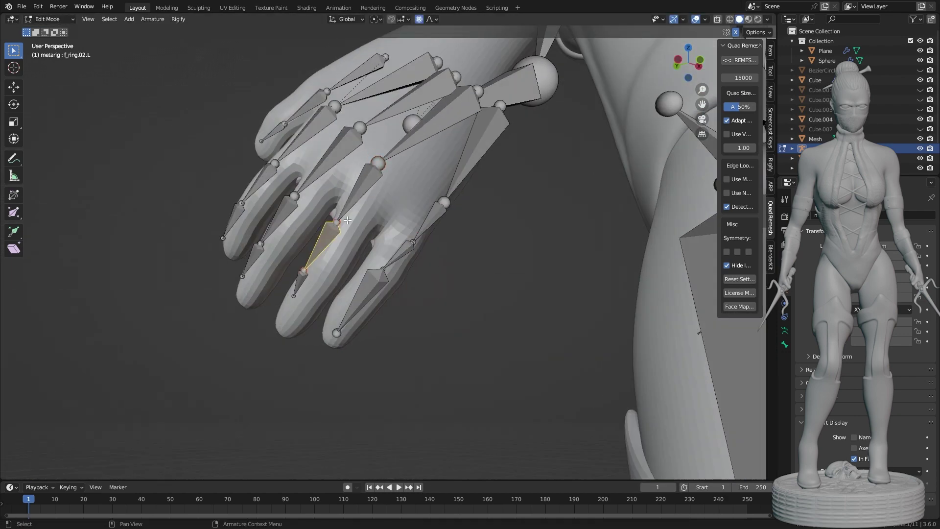
pyautogui.moveTo(295, 218); pyautogui.dragTo(335, 272, button='middle')
pyautogui.press('g')
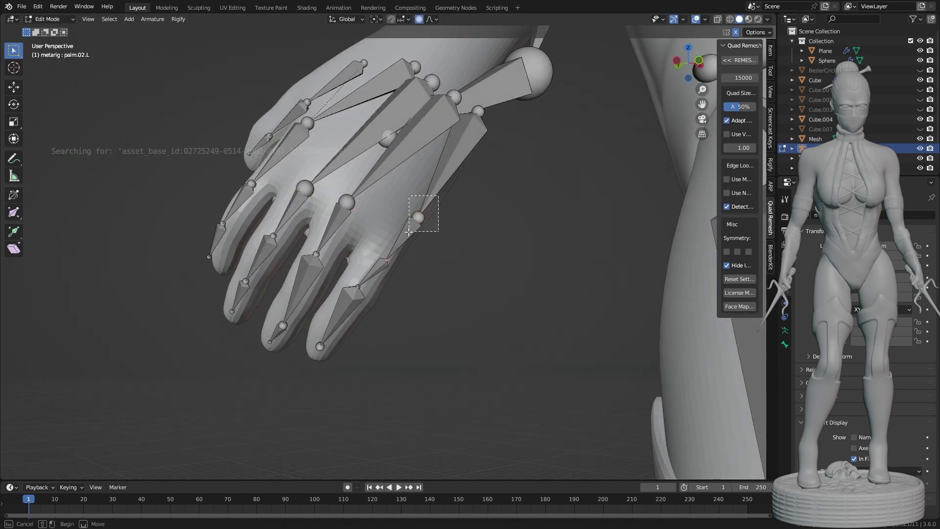
pyautogui.moveTo(437, 142)
pyautogui.mouseDown(button='middle')
pyautogui.moveTo(411, 293)
pyautogui.moveTo(412, 251)
pyautogui.mouseUp(button='middle')
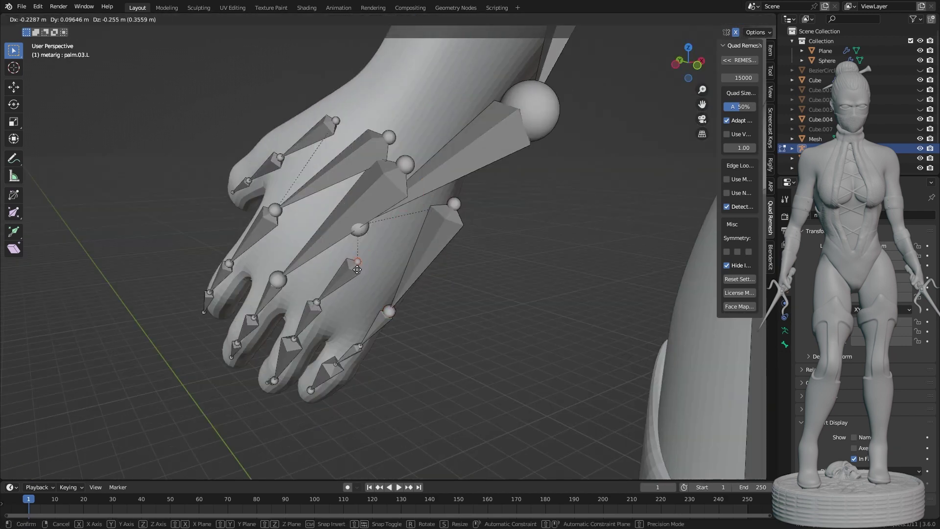
pyautogui.click(337, 289)
pyautogui.moveTo(338, 289)
pyautogui.mouseDown(button='middle')
pyautogui.moveTo(352, 278)
pyautogui.moveTo(230, 231)
pyautogui.moveTo(409, 255)
pyautogui.mouseUp(button='middle')
# Reposition the pinky-side palm joint inside the palm.
pyautogui.click(409, 255)
pyautogui.moveTo(447, 310); pyautogui.dragTo(401, 309, button='middle')
pyautogui.press('g')
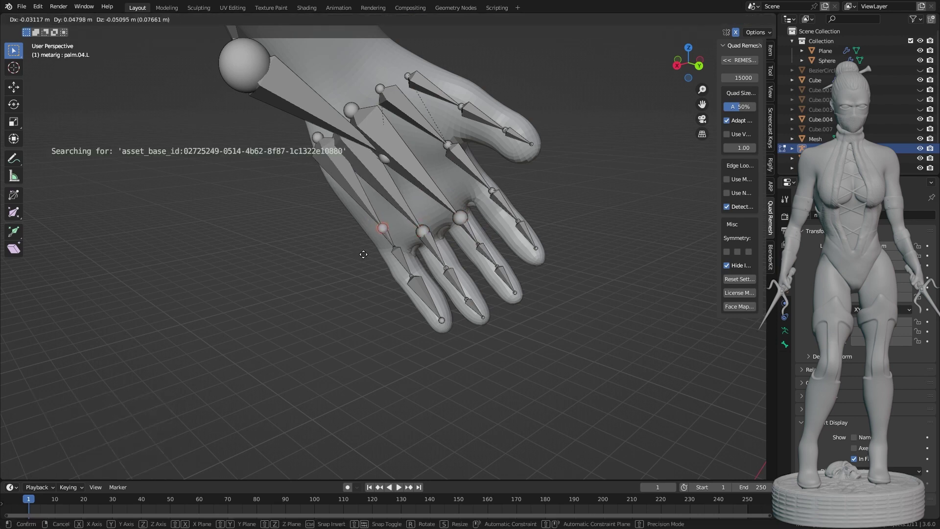
pyautogui.scroll(5, 421, 209)
pyautogui.moveTo(290, 344); pyautogui.dragTo(330, 316, button='middle')
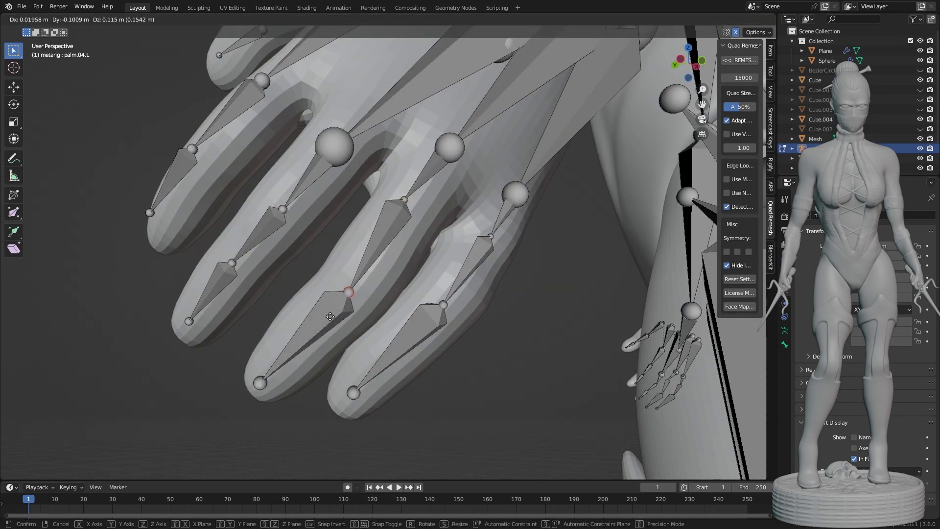
pyautogui.click(285, 364)
# Fit the ring, pinky, pinky-tip and knuckle joints into the fingers, then select the wrist joint.
pyautogui.click(342, 301)
pyautogui.press('g')
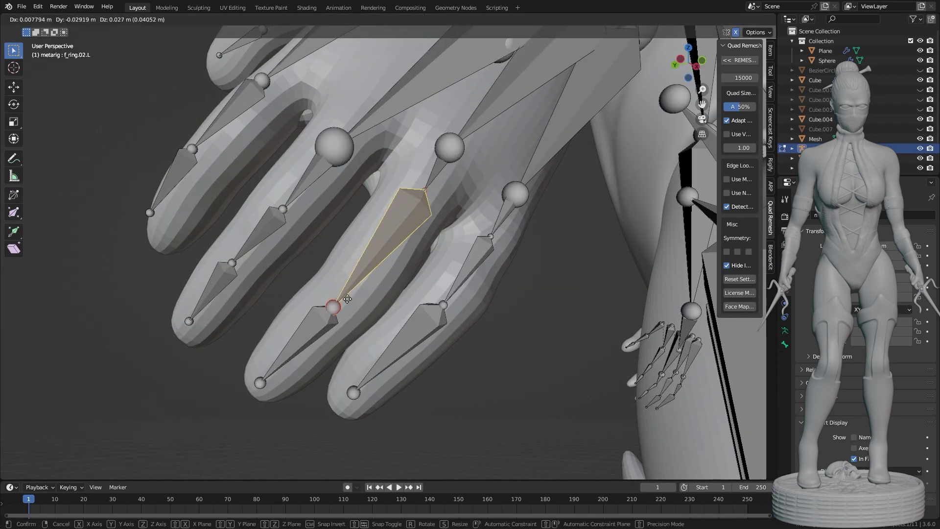
pyautogui.click(358, 285)
pyautogui.moveTo(443, 304); pyautogui.dragTo(390, 362)
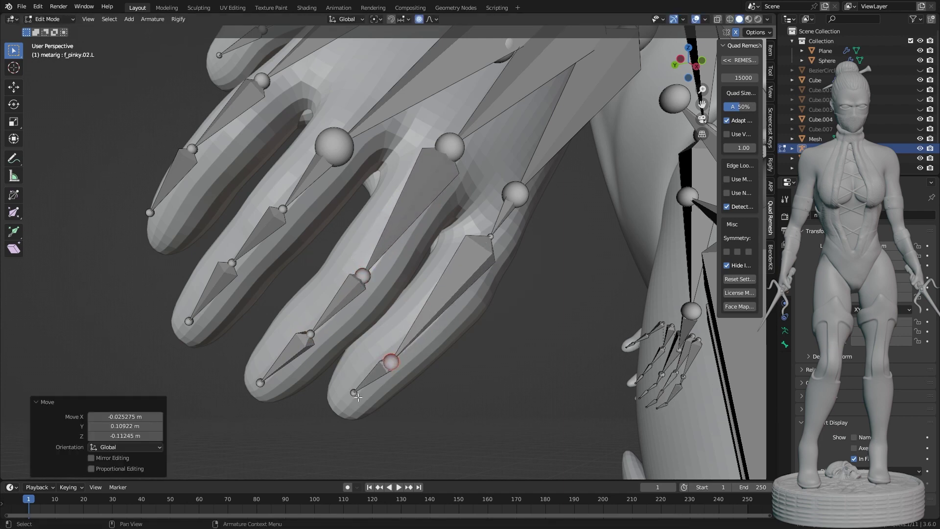
pyautogui.moveTo(487, 244); pyautogui.dragTo(462, 313)
pyautogui.moveTo(350, 132); pyautogui.dragTo(386, 82)
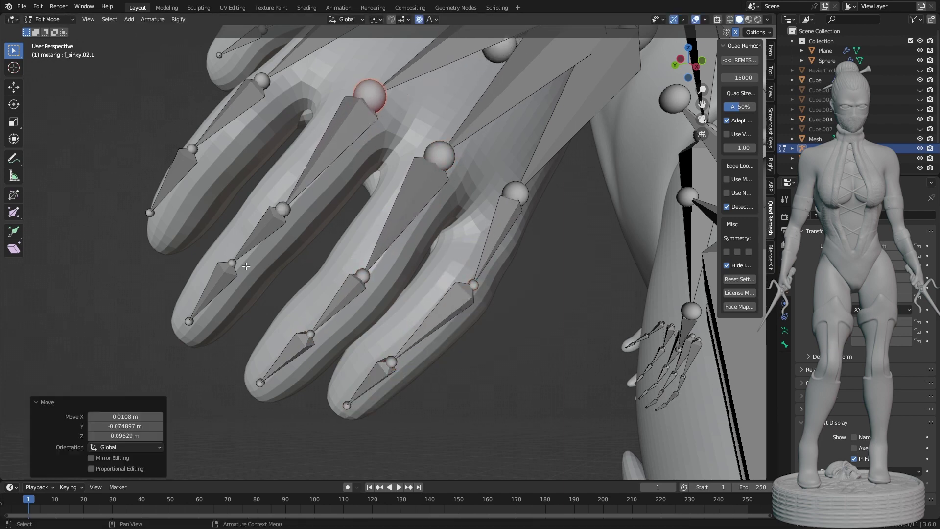
pyautogui.moveTo(273, 89)
pyautogui.mouseDown(button='middle')
pyautogui.moveTo(254, 287)
pyautogui.moveTo(456, 222)
pyautogui.mouseUp(button='middle')
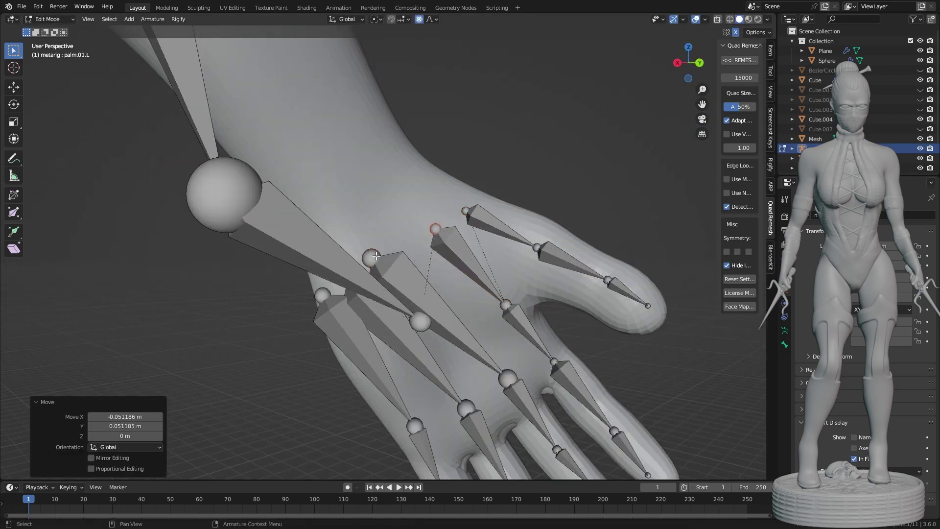
pyautogui.click(378, 291)
pyautogui.moveTo(378, 292); pyautogui.dragTo(378, 298, button='middle')
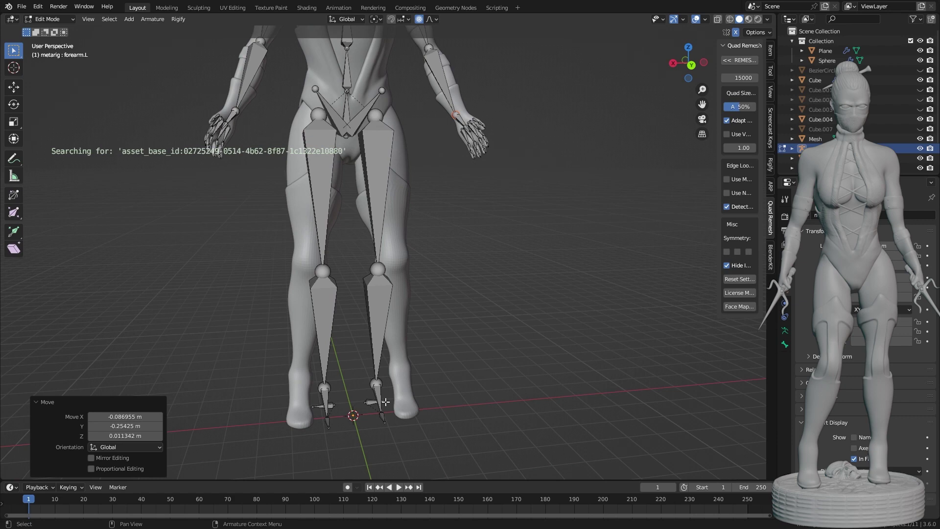
# Fit the left shin, ankle and thigh joints inside the figure's leg and hips.
pyautogui.click(386, 401)
pyautogui.scroll(5, 385, 401)
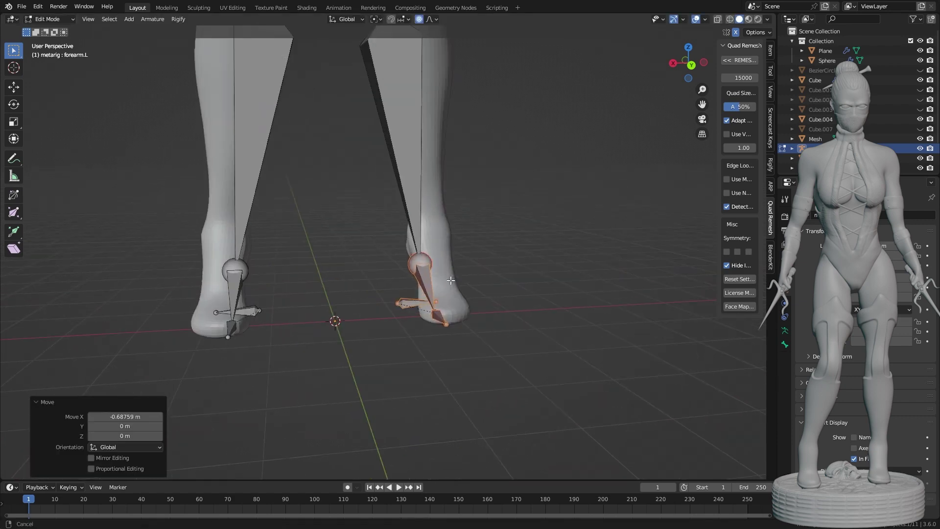
pyautogui.moveTo(386, 402)
pyautogui.mouseDown(button='middle')
pyautogui.moveTo(620, 279)
pyautogui.moveTo(556, 351)
pyautogui.moveTo(504, 347)
pyautogui.moveTo(442, 402)
pyautogui.moveTo(488, 325)
pyautogui.moveTo(445, 325)
pyautogui.mouseUp(button='middle')
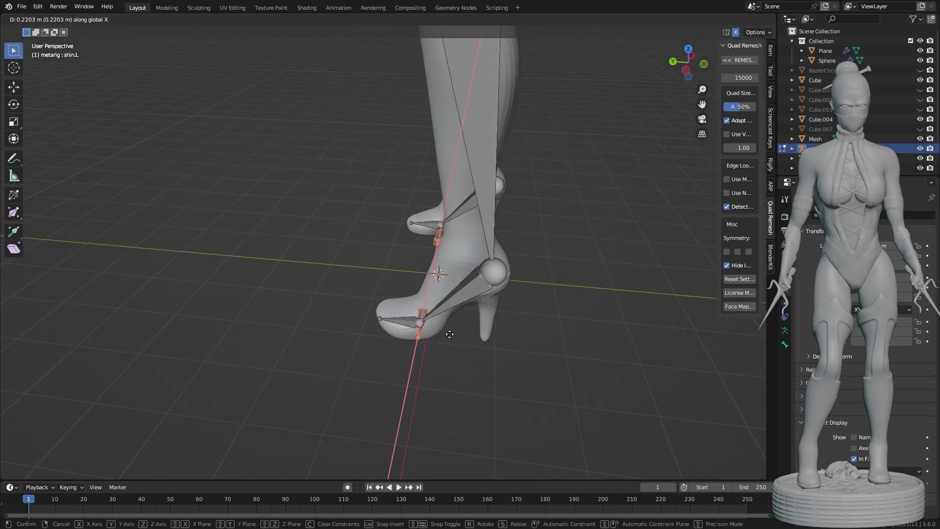
pyautogui.moveTo(445, 326); pyautogui.dragTo(445, 279)
pyautogui.moveTo(445, 279)
pyautogui.mouseDown(button='middle')
pyautogui.moveTo(466, 319)
pyautogui.moveTo(442, 322)
pyautogui.mouseUp(button='middle')
pyautogui.moveTo(442, 322)
pyautogui.mouseDown()
pyautogui.moveTo(431, 324)
pyautogui.moveTo(438, 337)
pyautogui.mouseUp()
pyautogui.moveTo(438, 338)
pyautogui.mouseDown(button='middle')
pyautogui.moveTo(470, 304)
pyautogui.moveTo(494, 220)
pyautogui.moveTo(528, 191)
pyautogui.moveTo(361, 203)
pyautogui.moveTo(372, 206)
pyautogui.moveTo(391, 245)
pyautogui.moveTo(413, 431)
pyautogui.moveTo(338, 337)
pyautogui.mouseUp(button='middle')
pyautogui.click(361, 203)
pyautogui.scroll(-3, 413, 438)
pyautogui.press('g')
pyautogui.click(413, 439)
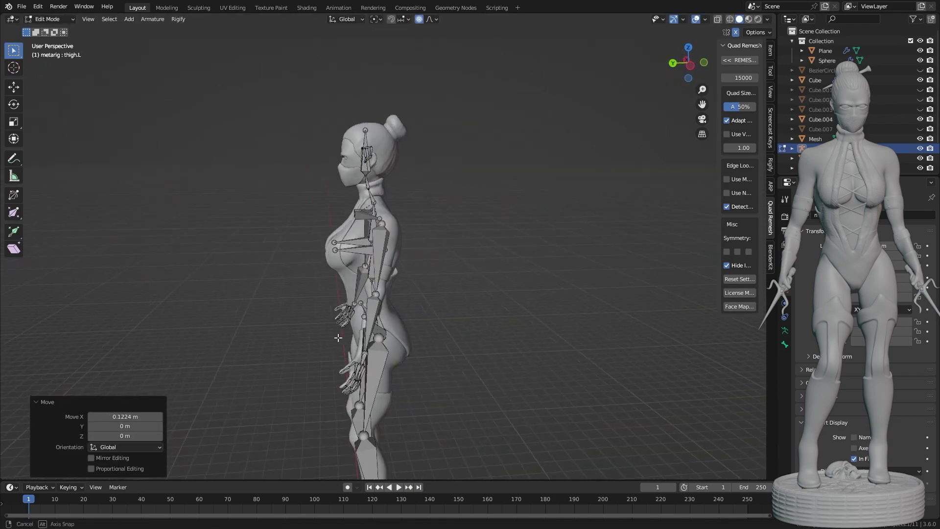
# Return to Object Mode and select all objects to prepare for Rigify rig generation.
pyautogui.press('Tab')
pyautogui.press('a')
pyautogui.scroll(5, 456, 390)
pyautogui.scroll(-5, 455, 390)
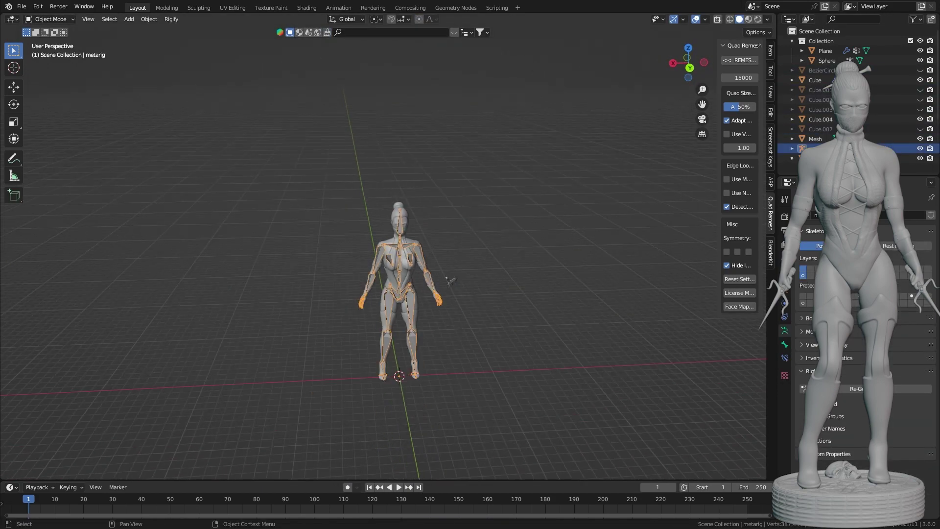
pyautogui.scroll(6, 486, 296)
pyautogui.scroll(-5, 488, 297)
pyautogui.scroll(4, 499, 265)
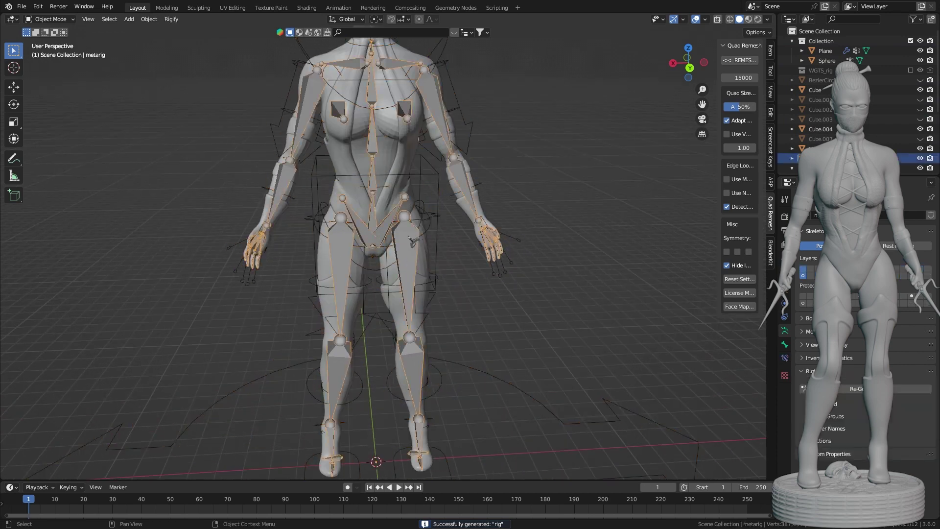
pyautogui.scroll(-4, 514, 226)
pyautogui.press('a')
pyautogui.scroll(4, 484, 286)
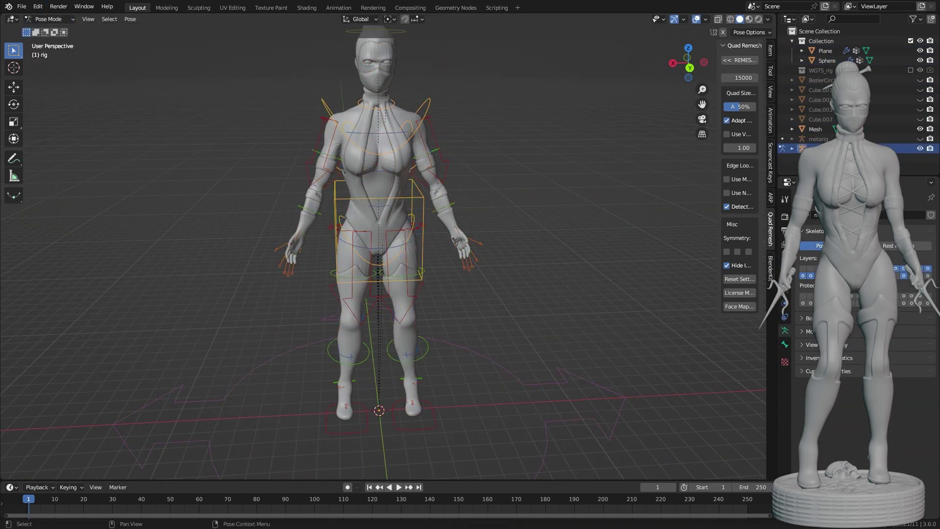
# Try rotating and moving the left forearm and hand controls, cancelling the forearm tweak.
pyautogui.click(456, 241)
pyautogui.moveTo(457, 241); pyautogui.dragTo(465, 317, button='middle')
pyautogui.scroll(3, 465, 317)
pyautogui.press('r')
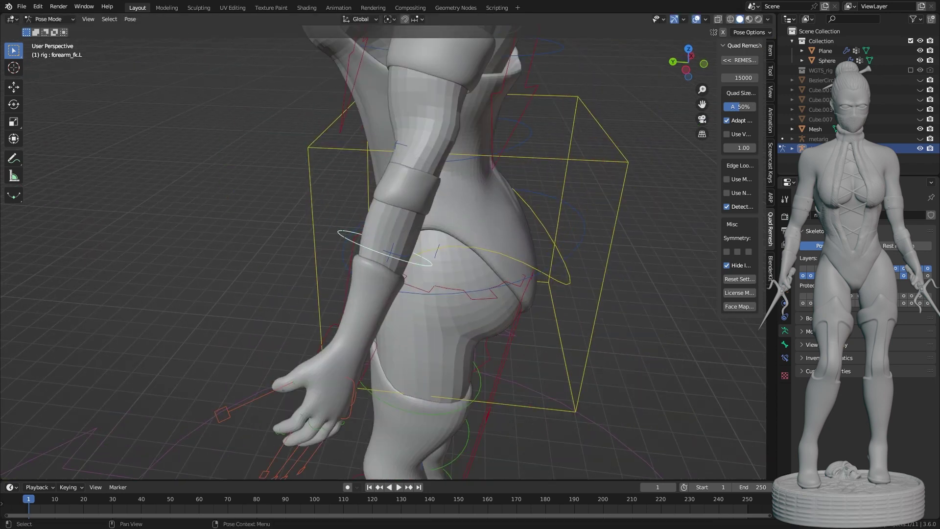
pyautogui.press('g')
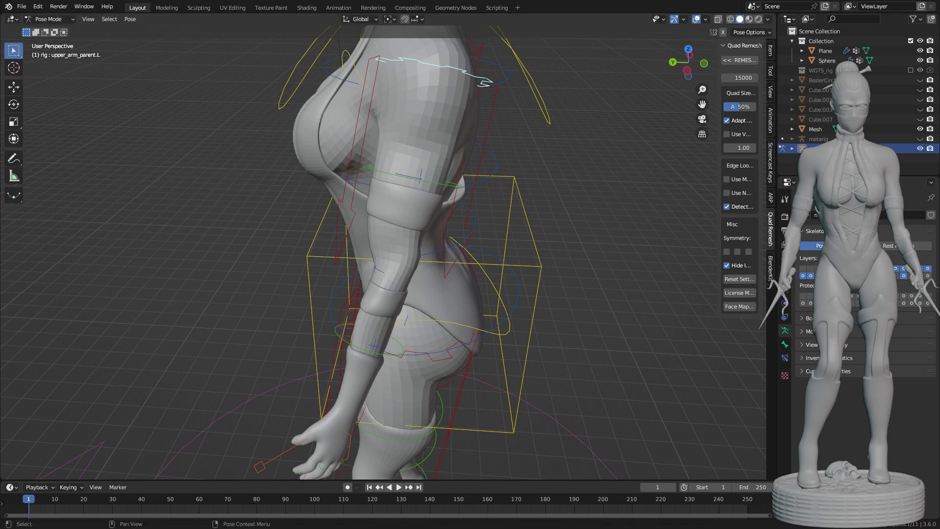
pyautogui.moveTo(343, 453); pyautogui.dragTo(627, 276, button='middle')
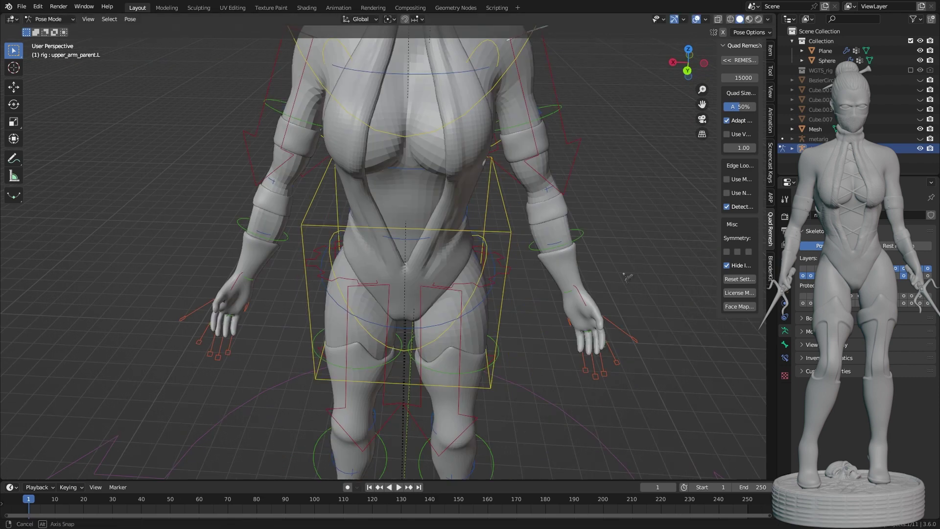
pyautogui.click(562, 200)
pyautogui.moveTo(562, 200); pyautogui.dragTo(504, 266, button='middle')
pyautogui.press('r')
pyautogui.rightClick(301, 297)
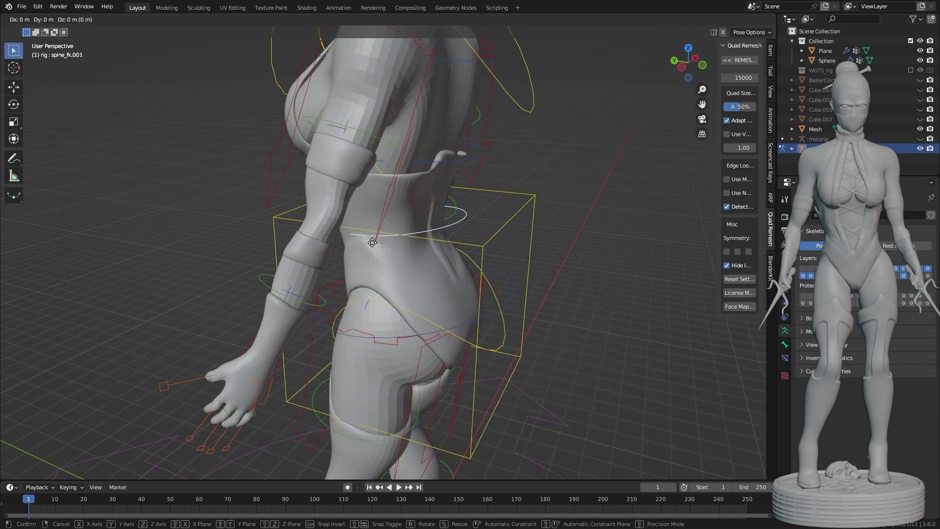
# From the back view, reposition the right thigh, foot and shin controls.
pyautogui.press('ctrl+KP_1')
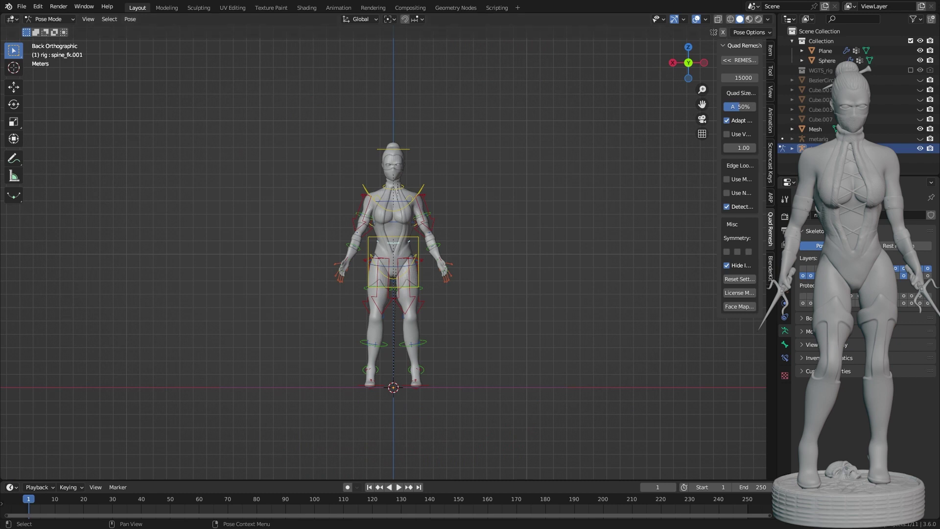
pyautogui.scroll(5, 417, 227)
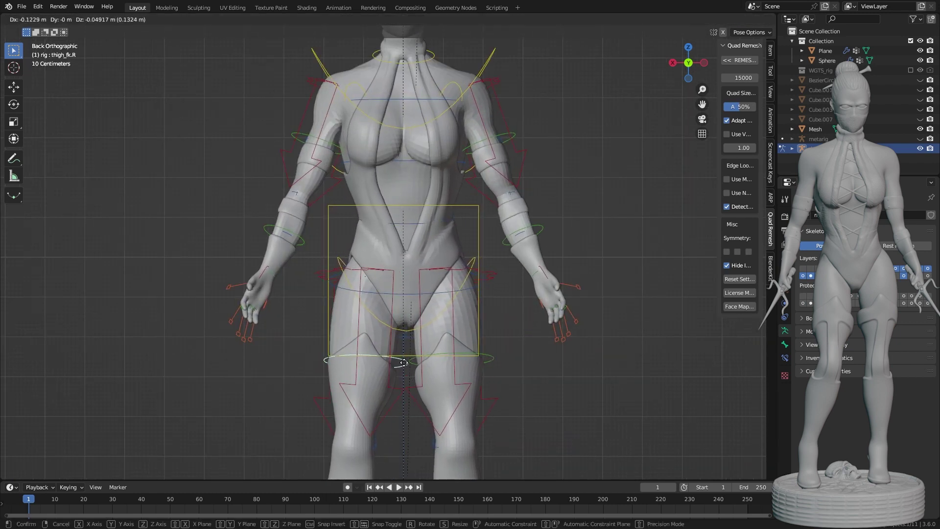
pyautogui.click(397, 341)
pyautogui.scroll(-3, 397, 341)
pyautogui.press('g')
pyautogui.click(379, 398)
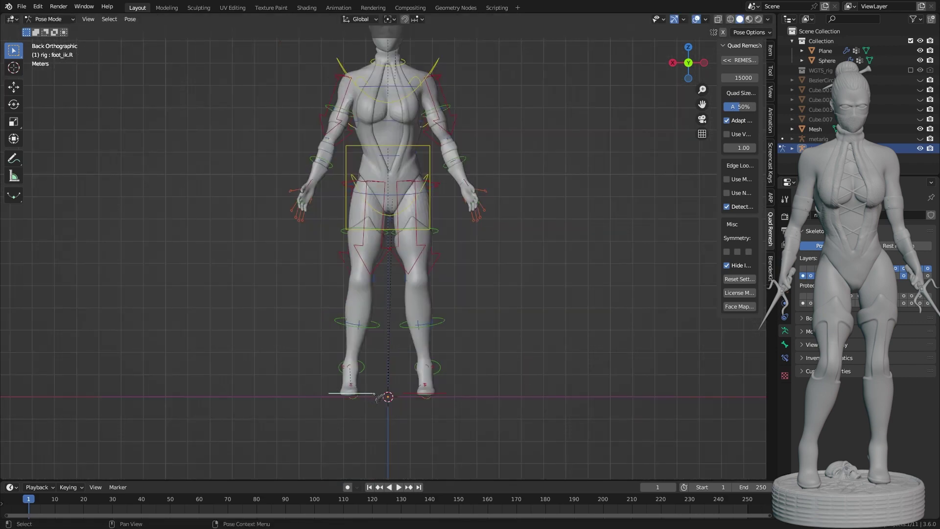
pyautogui.click(387, 389)
pyautogui.scroll(2, 380, 284)
pyautogui.click(379, 283)
pyautogui.click(385, 290)
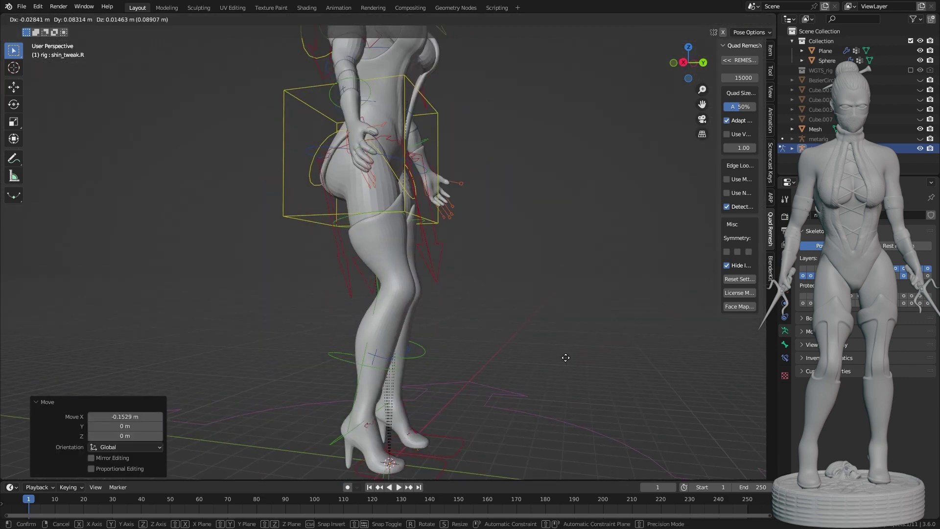
pyautogui.moveTo(384, 291); pyautogui.dragTo(431, 293, button='middle')
# Move the left thigh and upper-thigh tweak controls to reposition the left leg.
pyautogui.click(449, 295)
pyautogui.press('g')
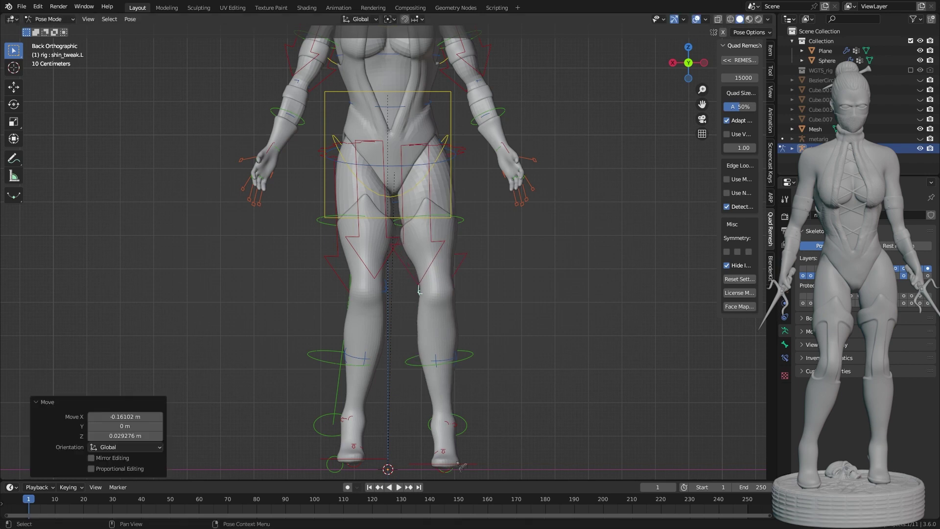
pyautogui.press('g')
pyautogui.click(448, 296)
pyautogui.scroll(2, 448, 296)
pyautogui.click(467, 311)
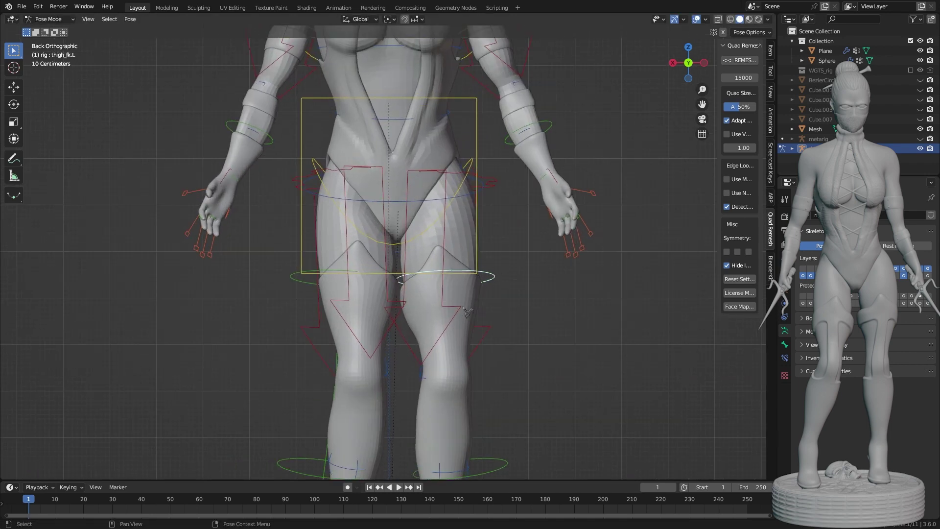
pyautogui.click(484, 284)
pyautogui.scroll(-5, 484, 284)
# Rotate the upper spine slightly and adjust the head position.
pyautogui.moveTo(688, 63); pyautogui.dragTo(697, 73)
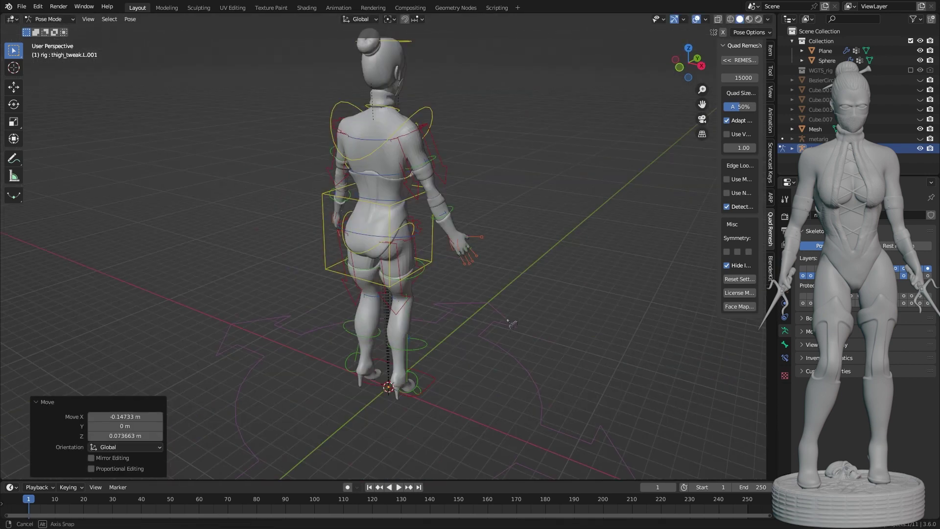
pyautogui.click(694, 66)
pyautogui.click(400, 216)
pyautogui.press('r')
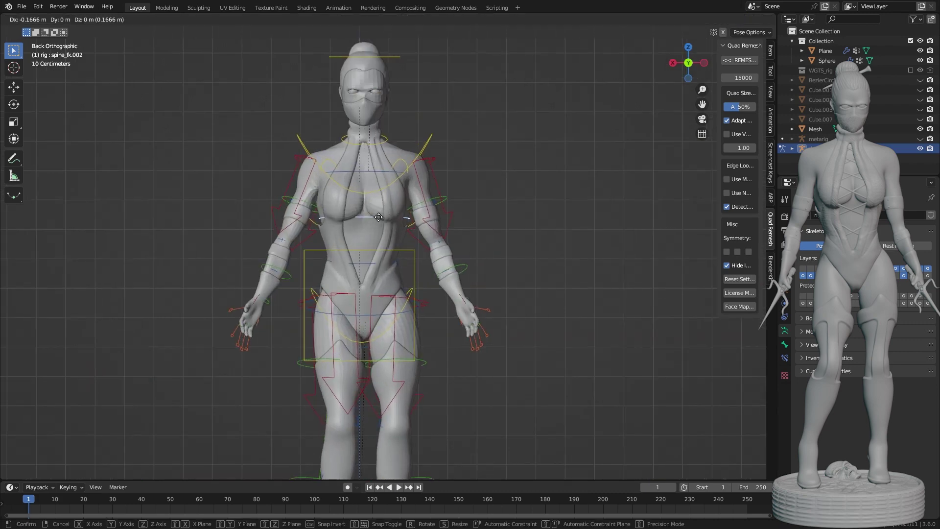
pyautogui.click(477, 182)
pyautogui.scroll(2, 477, 182)
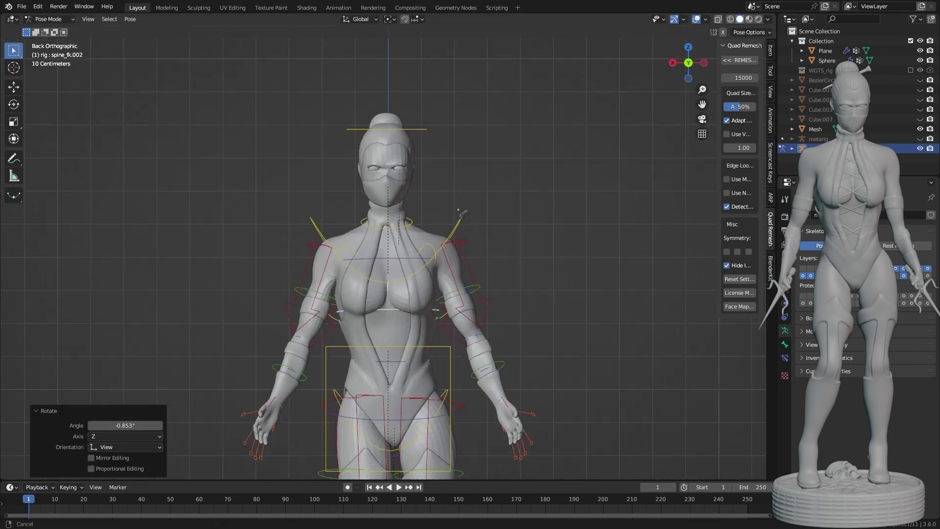
pyautogui.scroll(2, 437, 127)
pyautogui.click(422, 123)
pyautogui.press('g')
pyautogui.scroll(-3, 439, 134)
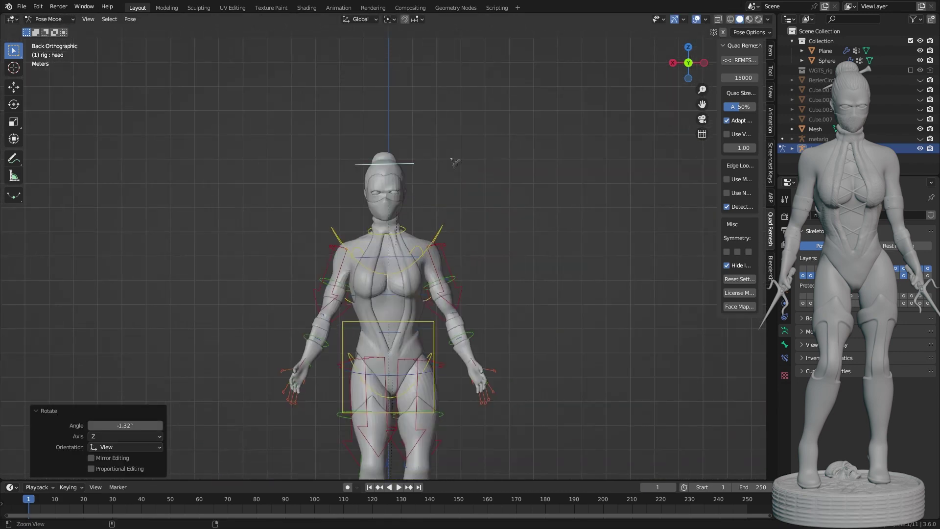
pyautogui.moveTo(439, 134); pyautogui.dragTo(431, 167, button='middle')
pyautogui.scroll(3, 441, 215)
# Rotate the left forearm, including a twist locked to the Z axis.
pyautogui.click(440, 216)
pyautogui.press('r')
pyautogui.click(539, 191)
pyautogui.scroll(-2, 539, 191)
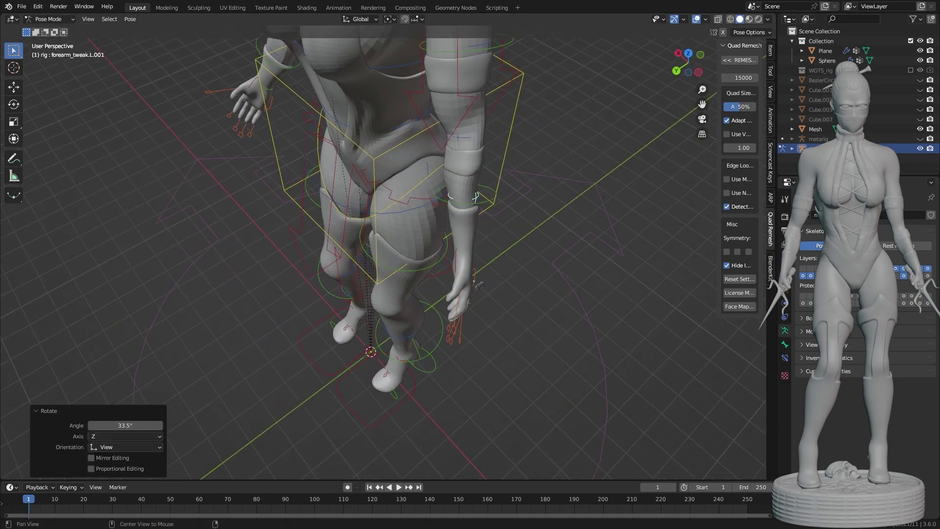
pyautogui.moveTo(539, 191); pyautogui.dragTo(440, 221, button='middle')
pyautogui.click(397, 230)
pyautogui.press('r')
pyautogui.press('z')
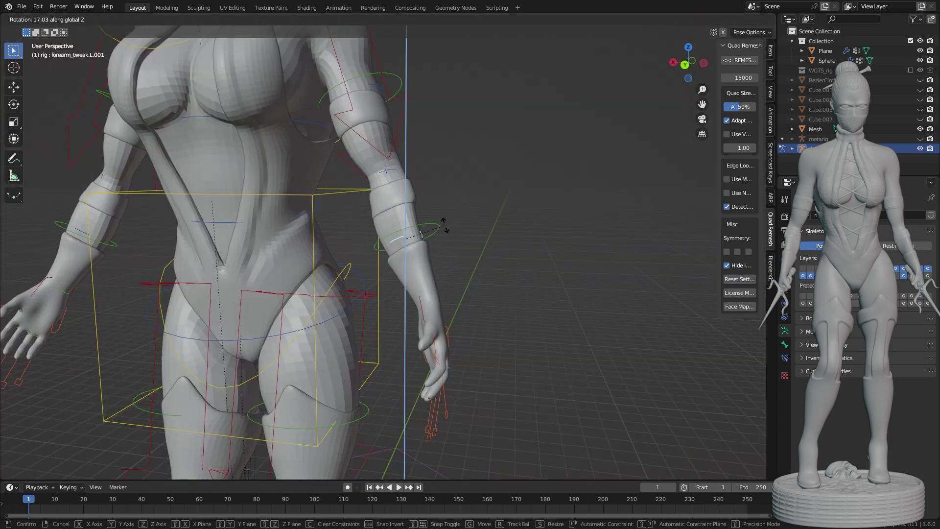
pyautogui.click(448, 111)
pyautogui.scroll(-2, 431, 158)
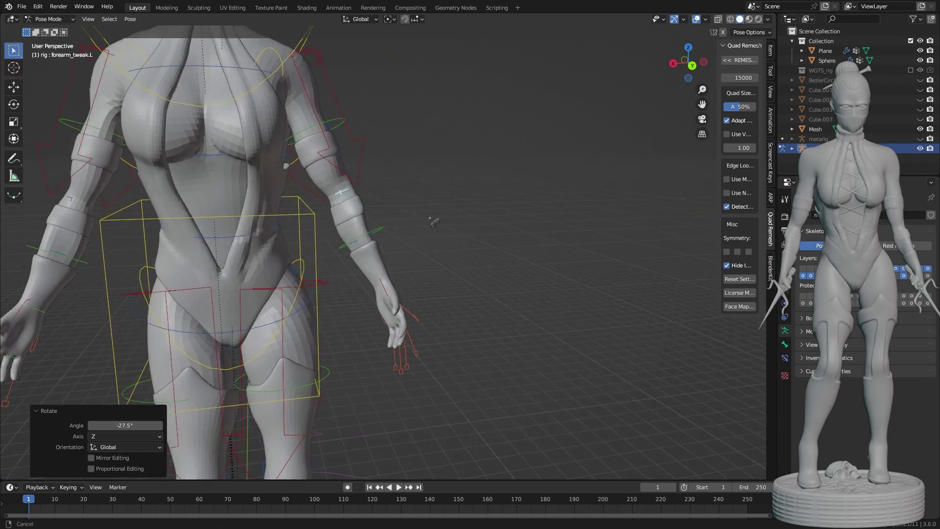
# Move the left palm and rotate the left-hand IK control 8.79°.
pyautogui.click(387, 328)
pyautogui.press('g')
pyautogui.click(392, 299)
pyautogui.press('r')
pyautogui.click(420, 308)
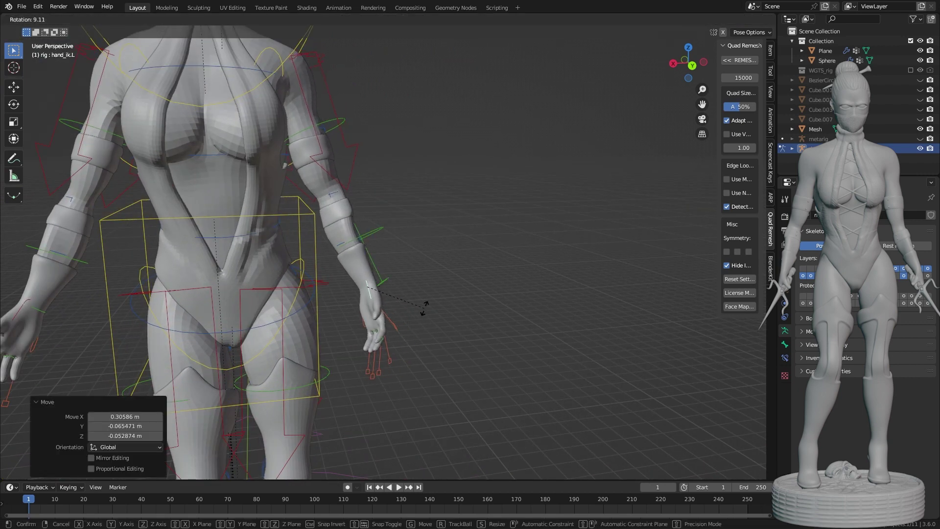
pyautogui.scroll(-2, 431, 293)
pyautogui.scroll(4, 407, 183)
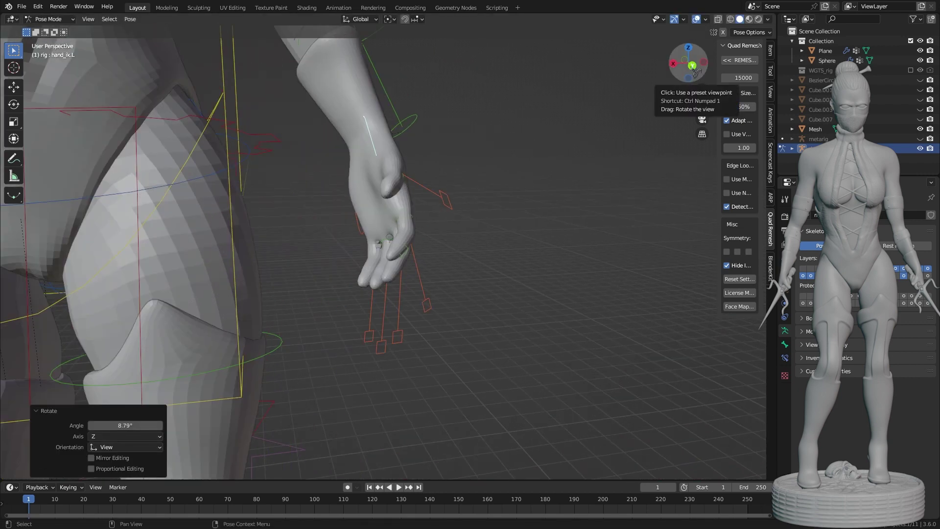
# Rotate the left thumb master control and its second segment.
pyautogui.moveTo(697, 73); pyautogui.dragTo(685, 83)
pyautogui.scroll(2, 392, 245)
pyautogui.click(421, 292)
pyautogui.press('r')
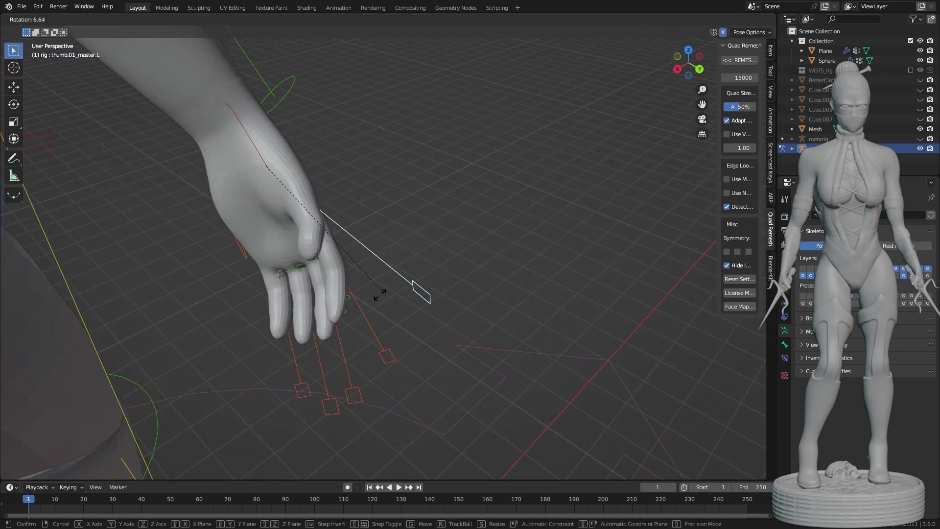
pyautogui.click(379, 294)
pyautogui.click(328, 270)
pyautogui.press('r')
pyautogui.hotkey('ctrl', 'z')
pyautogui.click(784, 344)
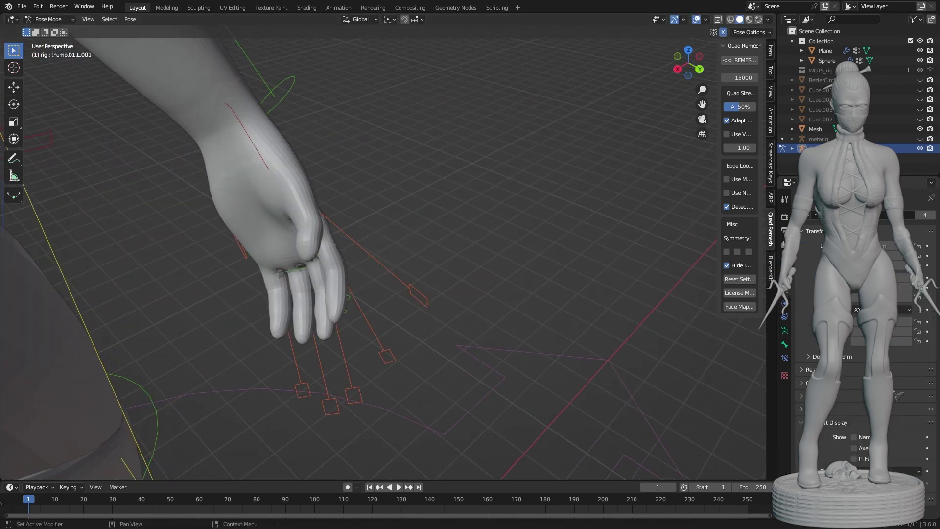
# Bend the left index finger at its base.
pyautogui.moveTo(502, 217); pyautogui.dragTo(460, 245, button='middle')
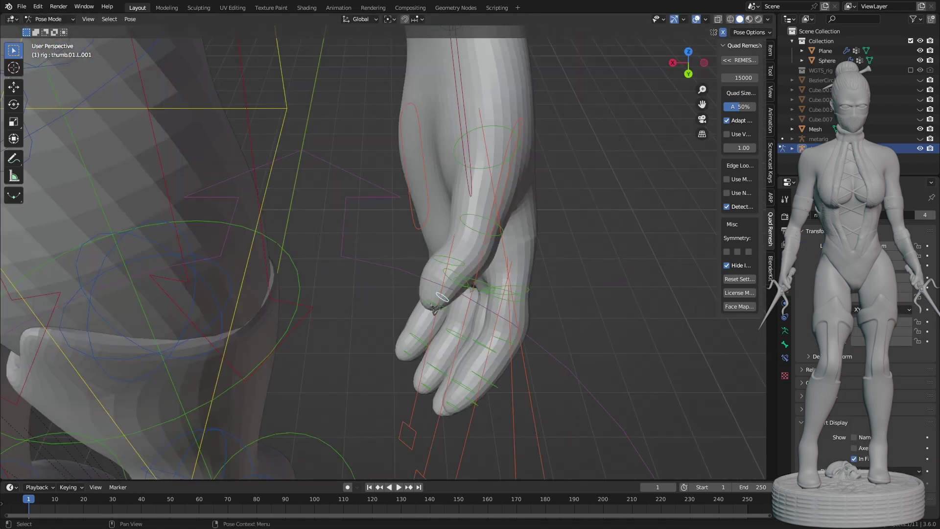
pyautogui.click(503, 315)
pyautogui.moveTo(502, 314)
pyautogui.mouseDown(button='middle')
pyautogui.moveTo(426, 332)
pyautogui.moveTo(372, 372)
pyautogui.moveTo(552, 315)
pyautogui.moveTo(539, 353)
pyautogui.mouseUp(button='middle')
pyautogui.click(362, 391)
pyautogui.press('r')
pyautogui.click(573, 306)
# Adjust the index finger's middle segment and tweak control, then re-rotate its base.
pyautogui.click(514, 375)
pyautogui.press('g')
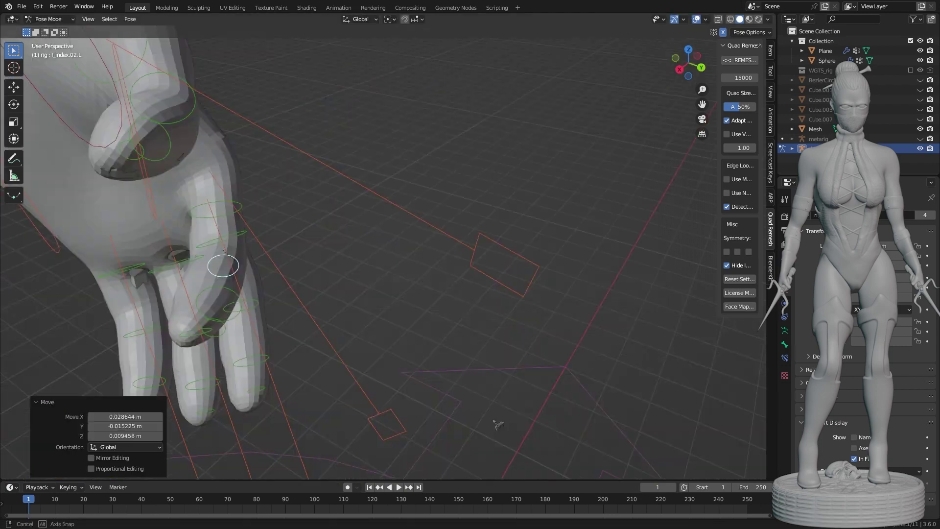
pyautogui.moveTo(489, 377)
pyautogui.mouseDown(button='middle')
pyautogui.moveTo(478, 380)
pyautogui.moveTo(458, 469)
pyautogui.moveTo(550, 380)
pyautogui.mouseUp(button='middle')
pyautogui.click(479, 381)
pyautogui.press('g')
pyautogui.click(485, 343)
pyautogui.press('r')
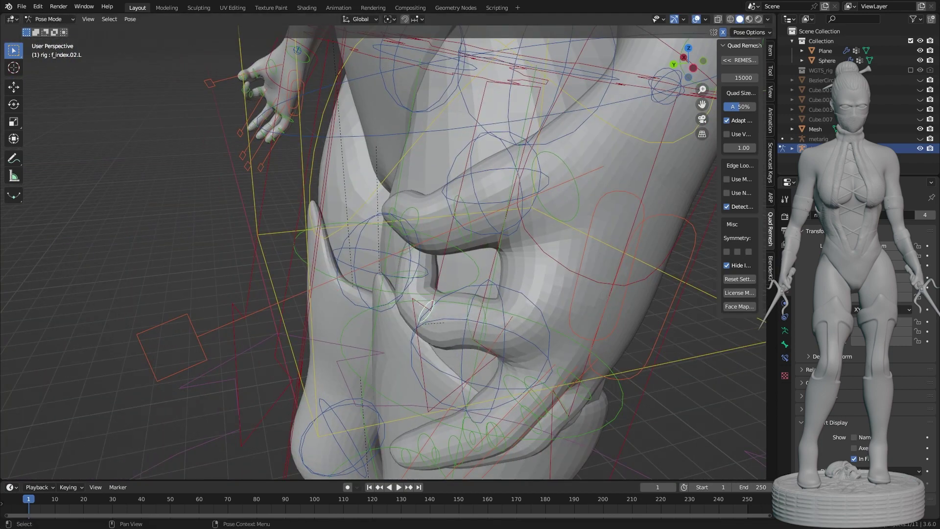
pyautogui.click(505, 323)
# Curl the middle finger's base, rotating it about the X axis.
pyautogui.moveTo(505, 324)
pyautogui.mouseDown(button='middle')
pyautogui.moveTo(571, 269)
pyautogui.moveTo(514, 303)
pyautogui.moveTo(578, 378)
pyautogui.mouseUp(button='middle')
pyautogui.click(489, 311)
pyautogui.press('r')
pyautogui.click(550, 346)
pyautogui.moveTo(549, 346); pyautogui.dragTo(495, 293, button='middle')
pyautogui.press('r')
pyautogui.press('x')
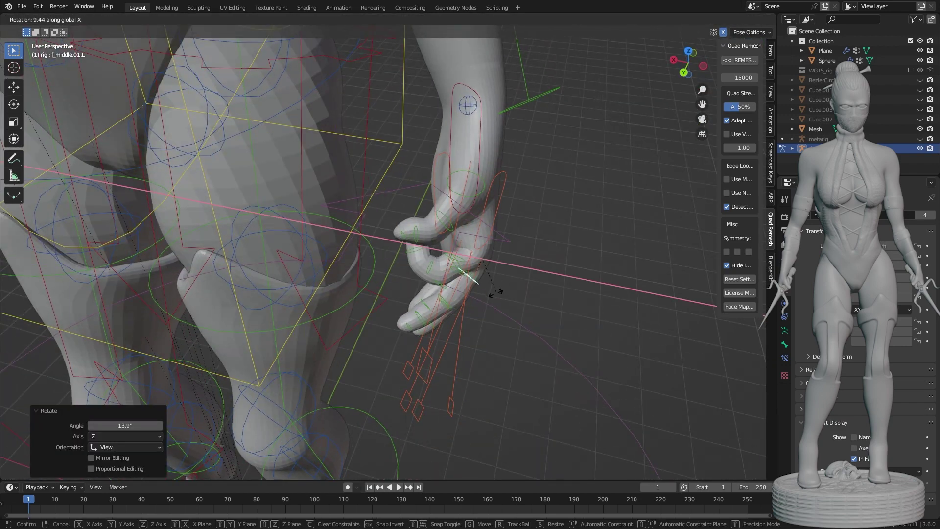
pyautogui.click(521, 336)
# Refine the middle finger's curl with a rotation constrained to its Z axis.
pyautogui.moveTo(521, 336)
pyautogui.mouseDown(button='middle')
pyautogui.moveTo(568, 348)
pyautogui.moveTo(582, 399)
pyautogui.mouseUp(button='middle')
pyautogui.rightClick(568, 348)
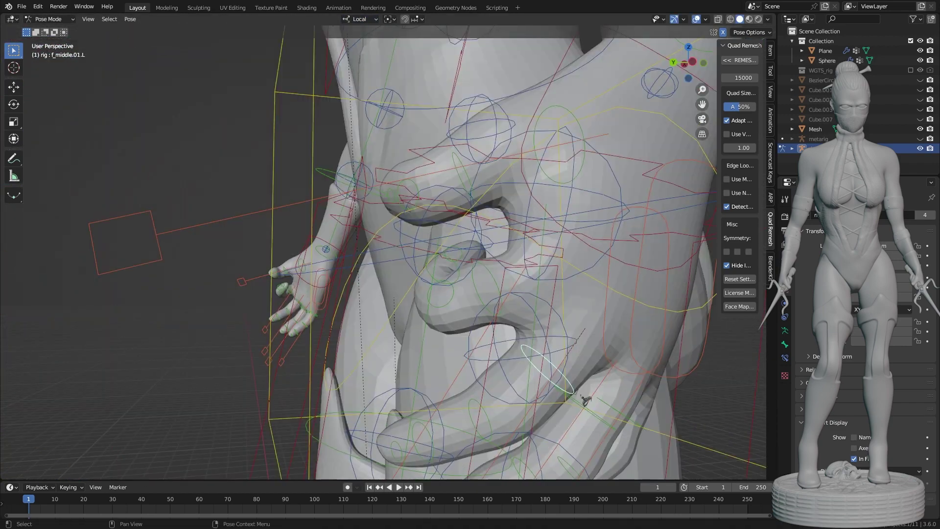
pyautogui.press('r')
pyautogui.click(570, 271)
pyautogui.moveTo(570, 270); pyautogui.dragTo(638, 362, button='middle')
pyautogui.press('r')
pyautogui.press('z')
pyautogui.press('z')
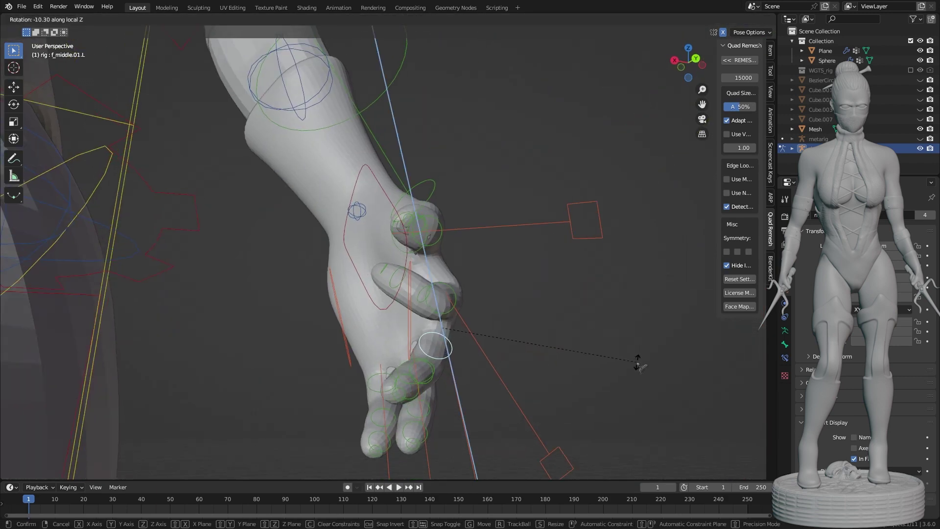
pyautogui.click(631, 414)
# Rotate the ring finger's base and next joint to curl it.
pyautogui.moveTo(632, 414)
pyautogui.mouseDown(button='middle')
pyautogui.moveTo(586, 352)
pyautogui.moveTo(251, 401)
pyautogui.mouseUp(button='middle')
pyautogui.scroll(5, 586, 352)
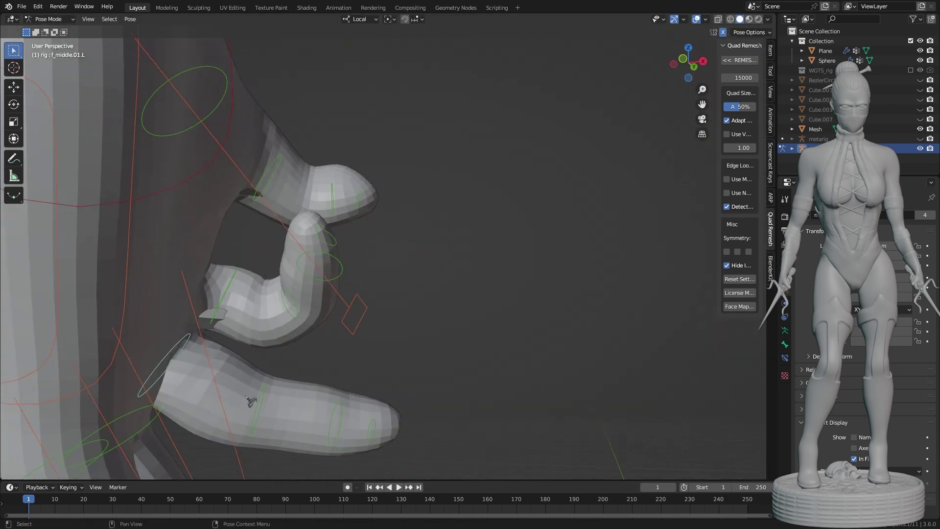
pyautogui.scroll(-3, 382, 400)
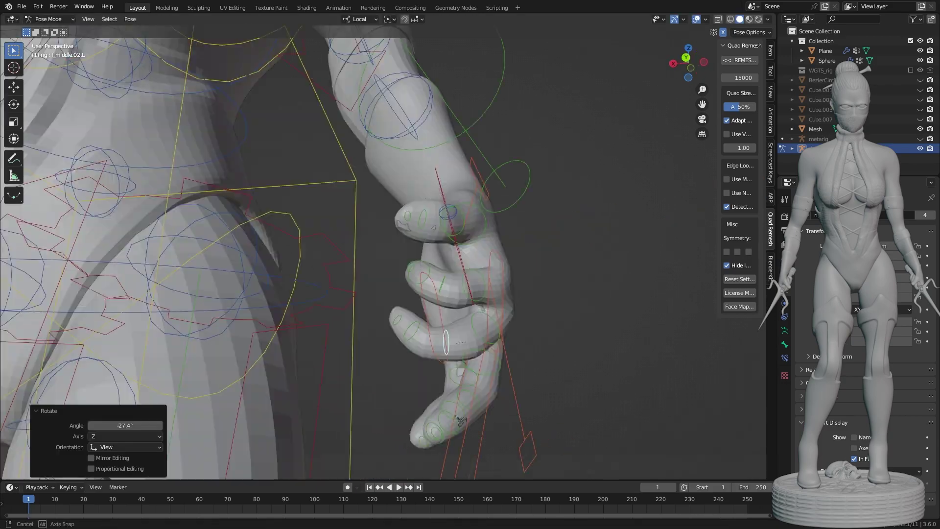
pyautogui.moveTo(382, 400)
pyautogui.mouseDown(button='middle')
pyautogui.moveTo(598, 345)
pyautogui.moveTo(536, 325)
pyautogui.moveTo(565, 298)
pyautogui.mouseUp(button='middle')
pyautogui.scroll(-5, 599, 344)
pyautogui.scroll(6, 536, 324)
pyautogui.click(568, 235)
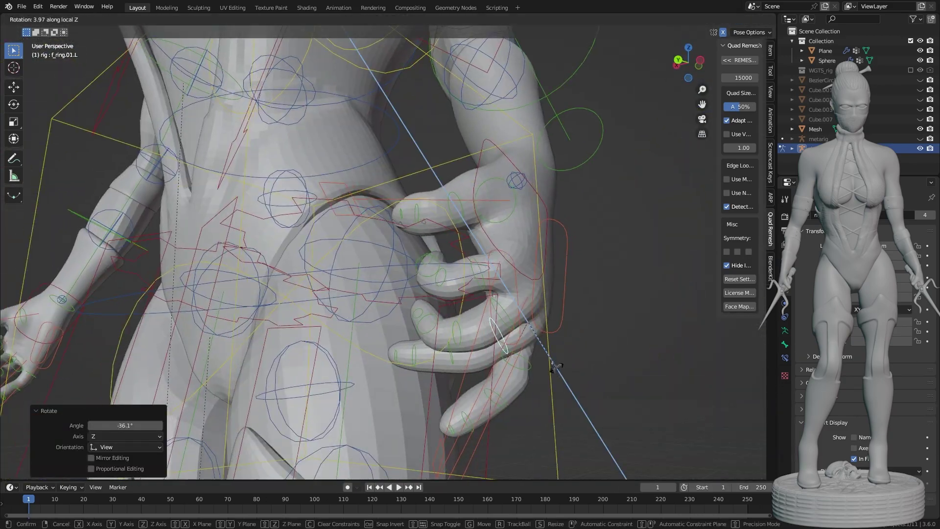
pyautogui.moveTo(568, 235); pyautogui.dragTo(563, 255, button='middle')
pyautogui.click(399, 365)
pyautogui.press('r')
pyautogui.click(562, 261)
pyautogui.scroll(-4, 556, 329)
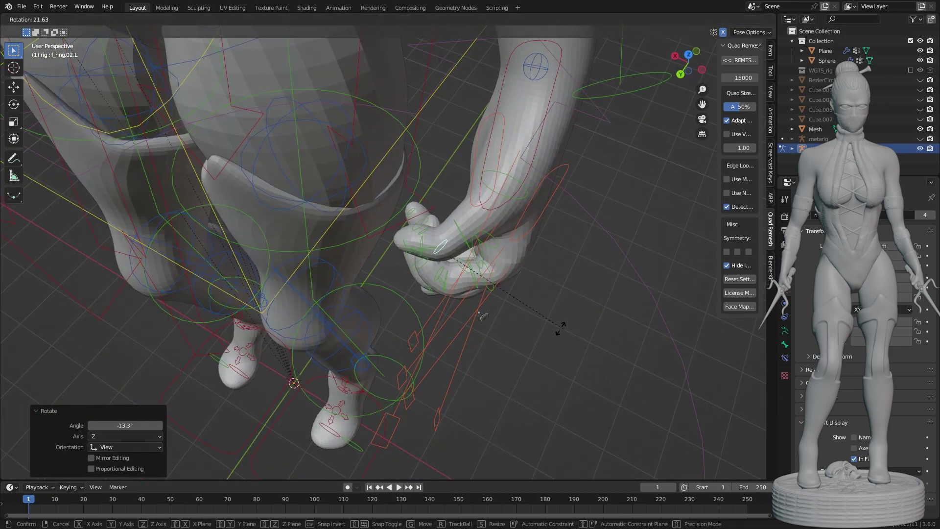
pyautogui.scroll(6, 556, 329)
pyautogui.moveTo(556, 330)
pyautogui.keyDown('alt'); pyautogui.mouseDown(button='middle')
pyautogui.moveTo(459, 336)
pyautogui.moveTo(391, 294)
pyautogui.moveTo(331, 410)
pyautogui.moveTo(343, 343)
pyautogui.moveTo(517, 211)
pyautogui.moveTo(550, 153)
pyautogui.moveTo(441, 196)
pyautogui.moveTo(466, 237)
pyautogui.moveTo(495, 84)
pyautogui.moveTo(487, 176)
pyautogui.mouseUp(button='middle'); pyautogui.keyUp('alt')
# Curl the pinky's middle joint and rotate the left wrist tweak control.
pyautogui.click(459, 336)
pyautogui.click(391, 294)
pyautogui.click(342, 342)
pyautogui.press('r')
pyautogui.click(372, 318)
pyautogui.click(440, 196)
pyautogui.click(495, 84)
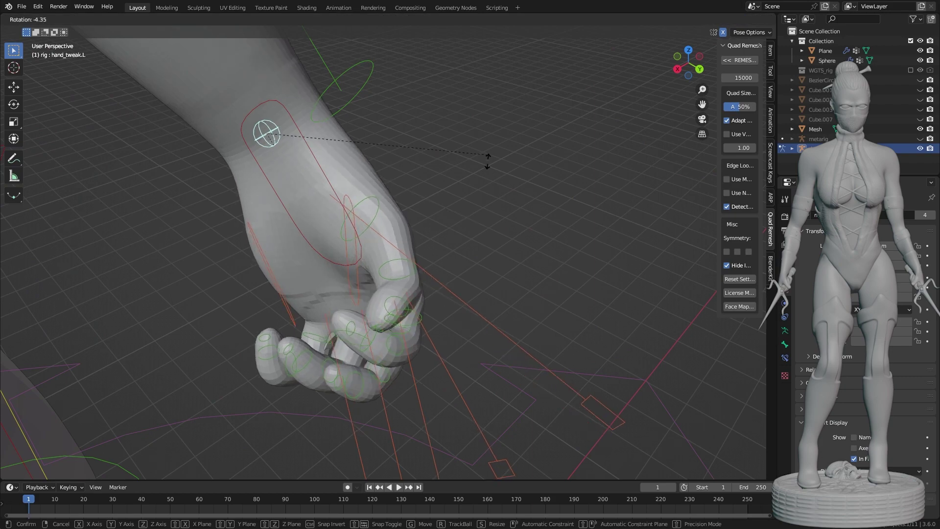
pyautogui.click(487, 161)
# Rotate the thumb's base and middle joints to close it over the fist.
pyautogui.moveTo(495, 336)
pyautogui.mouseDown(button='middle')
pyautogui.moveTo(503, 325)
pyautogui.moveTo(458, 386)
pyautogui.moveTo(510, 279)
pyautogui.mouseUp(button='middle')
pyautogui.click(503, 325)
pyautogui.press('r')
pyautogui.click(509, 279)
pyautogui.moveTo(480, 245); pyautogui.dragTo(389, 261, button='middle')
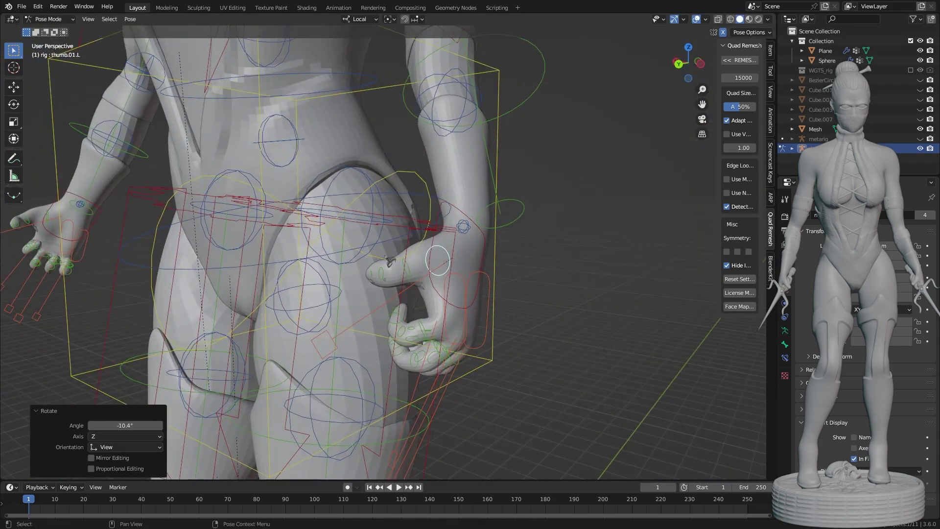
pyautogui.scroll(3, 390, 261)
pyautogui.click(433, 272)
pyautogui.press('r')
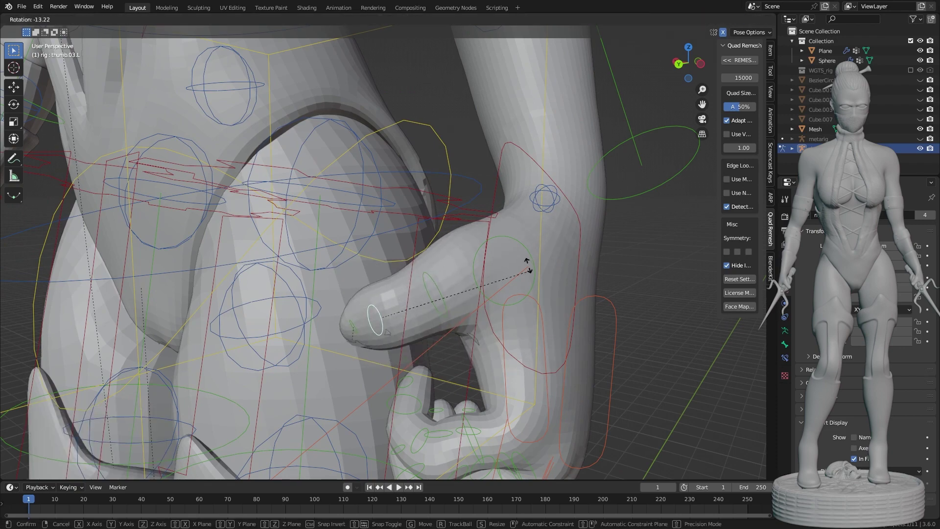
pyautogui.click(528, 266)
pyautogui.scroll(-4, 538, 303)
# Move the index finger's base joint and select the ring and pinky master controls.
pyautogui.moveTo(562, 346); pyautogui.dragTo(361, 382, button='middle')
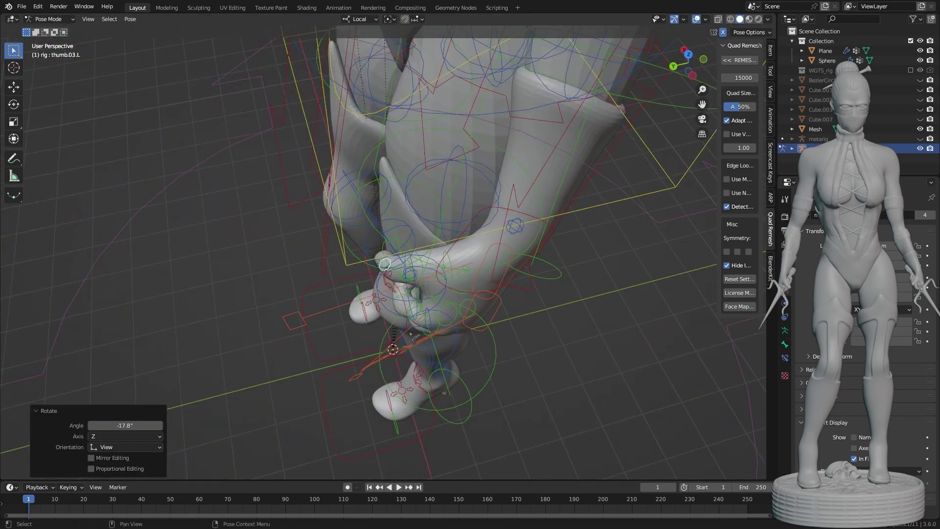
pyautogui.moveTo(414, 337); pyautogui.dragTo(382, 304, button='middle')
pyautogui.scroll(3, 381, 304)
pyautogui.click(388, 296)
pyautogui.press('g')
pyautogui.click(388, 296)
pyautogui.press('g')
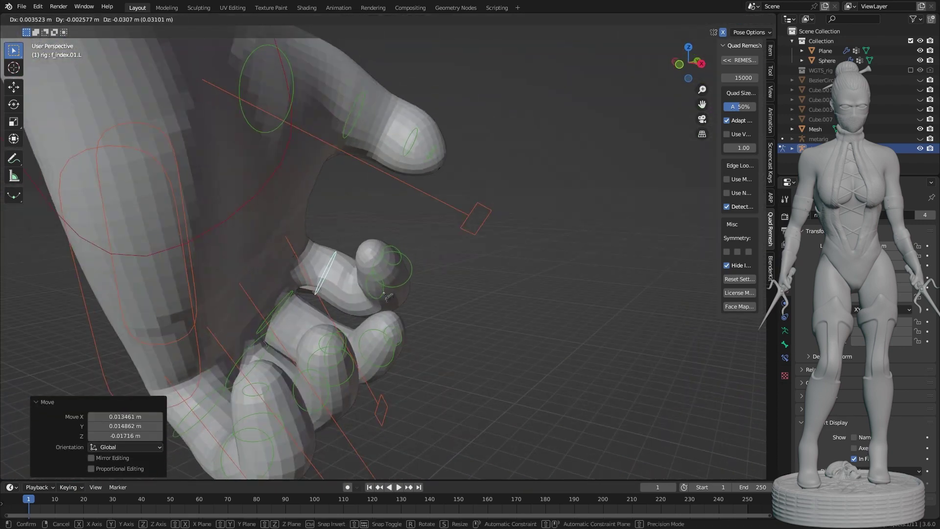
pyautogui.click(402, 305)
pyautogui.scroll(-3, 399, 289)
pyautogui.moveTo(370, 258)
pyautogui.mouseDown(button='middle')
pyautogui.moveTo(433, 380)
pyautogui.moveTo(486, 384)
pyautogui.moveTo(573, 297)
pyautogui.moveTo(420, 203)
pyautogui.moveTo(342, 244)
pyautogui.mouseUp(button='middle')
pyautogui.scroll(3, 487, 384)
pyautogui.click(359, 399)
# Curl the pinky master control, then undo the extra pinky rotation.
pyautogui.press('r')
pyautogui.click(460, 362)
pyautogui.scroll(2, 573, 298)
pyautogui.press('r')
pyautogui.scroll(-5, 534, 304)
pyautogui.hotkey('ctrl', 'z')
# Drop the torso control slightly along the vertical axis.
pyautogui.click(274, 392)
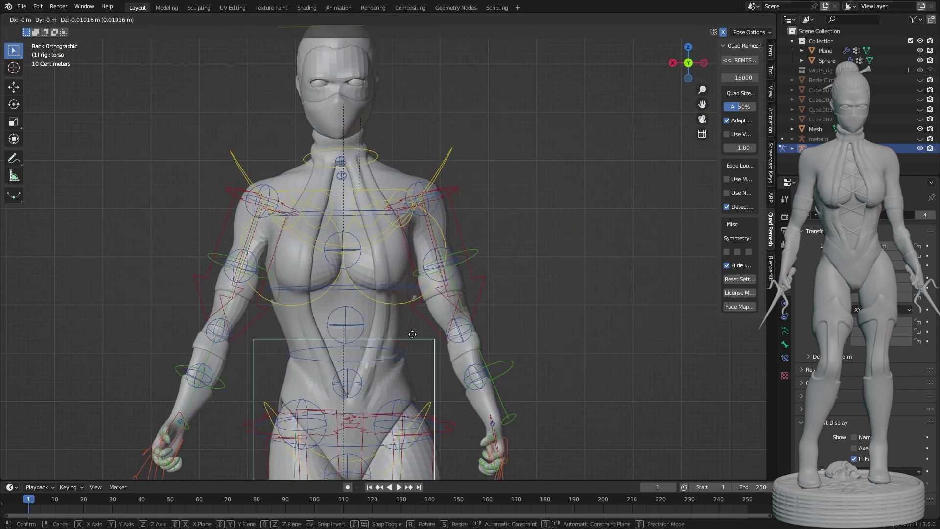
pyautogui.press('ctrl+KP_1')
pyautogui.scroll(-4, 470, 338)
pyautogui.press('g')
pyautogui.click(474, 339)
pyautogui.moveTo(474, 340)
pyautogui.keyDown('ctrl'); pyautogui.mouseDown(button='middle')
pyautogui.moveTo(439, 356)
pyautogui.moveTo(569, 325)
pyautogui.moveTo(436, 346)
pyautogui.moveTo(541, 293)
pyautogui.mouseUp(button='middle'); pyautogui.keyUp('ctrl')
# Rotate the chest control to settle the upper body.
pyautogui.press('r')
pyautogui.click(545, 321)
pyautogui.scroll(3, 436, 346)
pyautogui.scroll(3, 541, 294)
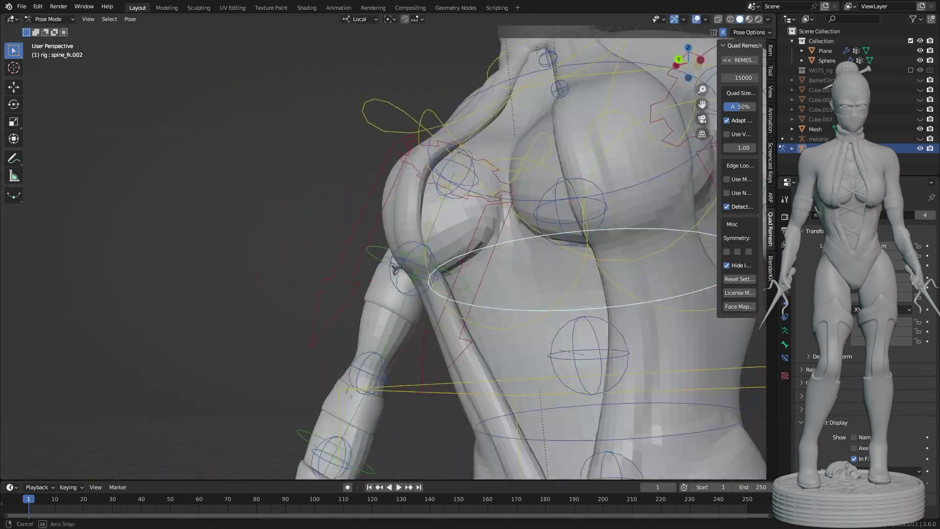
pyautogui.scroll(-2, 566, 277)
# Nudge the right forearm tweak control and reselect shoulder and chest controls from the left side.
pyautogui.click(396, 307)
pyautogui.press('g')
pyautogui.scroll(3, 297, 203)
pyautogui.moveTo(396, 306)
pyautogui.mouseDown(button='middle')
pyautogui.moveTo(297, 204)
pyautogui.moveTo(430, 243)
pyautogui.moveTo(562, 336)
pyautogui.moveTo(478, 364)
pyautogui.mouseUp(button='middle')
pyautogui.click(297, 204)
pyautogui.click(429, 243)
pyautogui.scroll(-3, 563, 335)
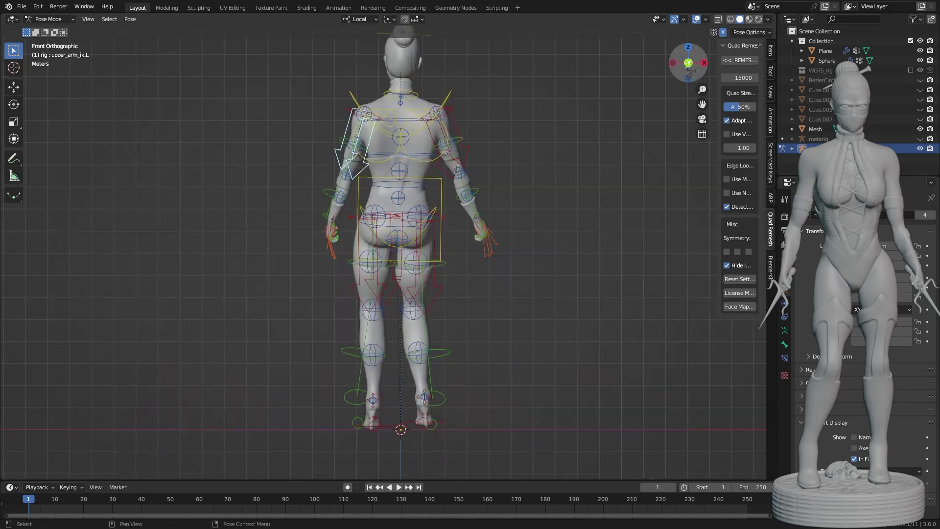
pyautogui.scroll(3, 382, 253)
pyautogui.scroll(2, 382, 252)
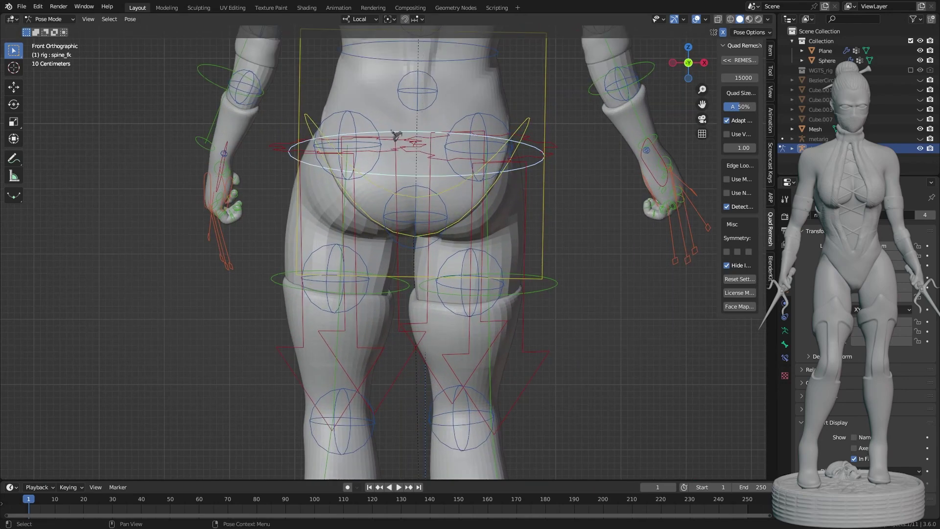
# Reposition the left thigh and left shin tweak controls.
pyautogui.click(346, 145)
pyautogui.press('g')
pyautogui.click(565, 152)
pyautogui.scroll(-3, 535, 237)
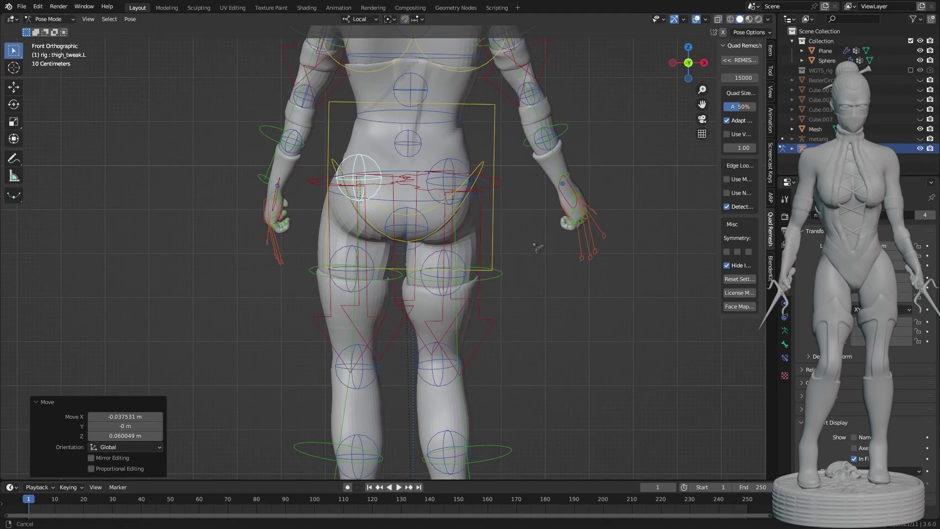
pyautogui.scroll(3, 535, 237)
pyautogui.click(378, 324)
pyautogui.press('g')
pyautogui.click(490, 314)
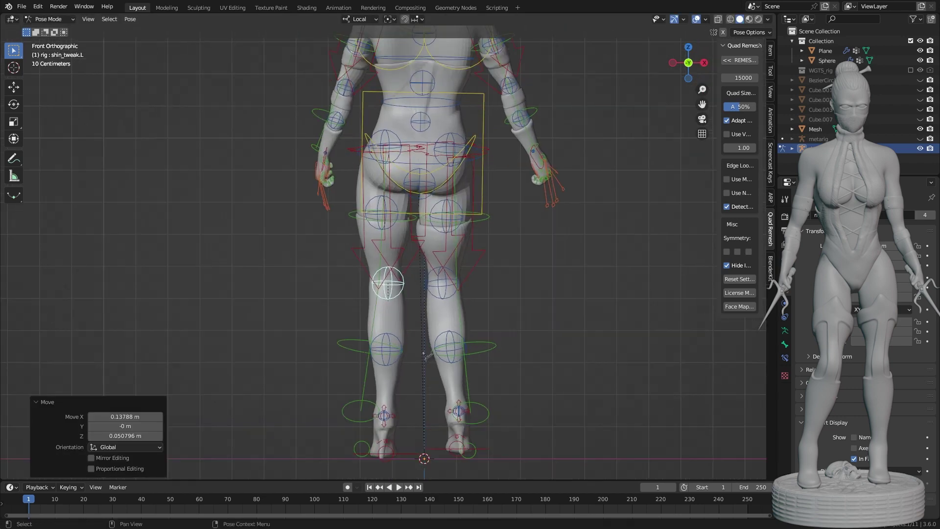
# Adjust the lower left shin tweak control.
pyautogui.scroll(1, 394, 255)
pyautogui.click(383, 366)
pyautogui.press('g')
pyautogui.click(408, 390)
pyautogui.scroll(-3, 409, 390)
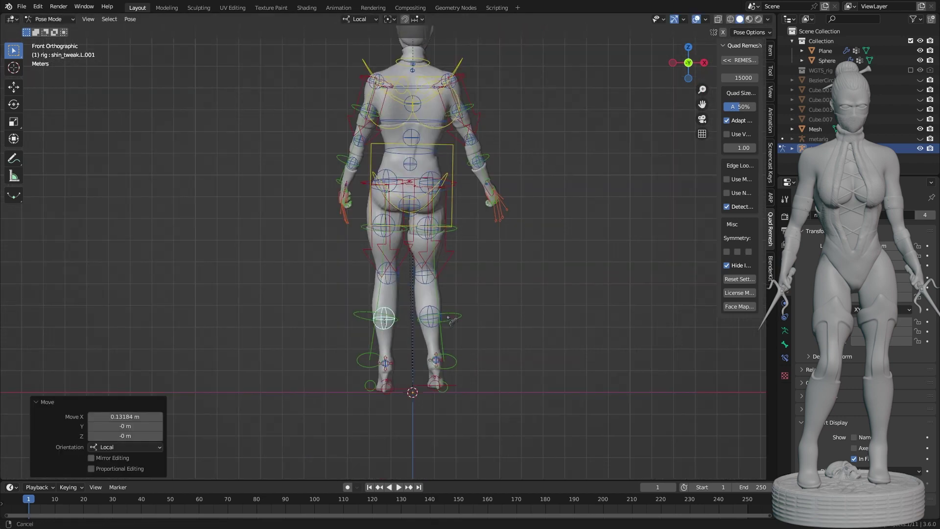
pyautogui.scroll(2, 431, 294)
# Raise foot_ik.R by 0.23116 m, then view the posed figure in Object Mode.
pyautogui.click(438, 334)
pyautogui.press('g')
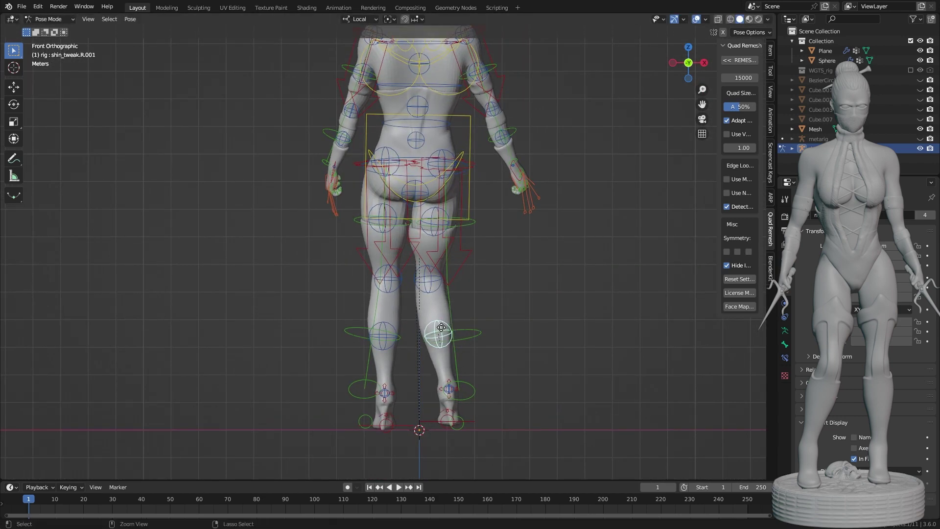
pyautogui.click(482, 422)
pyautogui.moveTo(481, 421)
pyautogui.mouseDown(button='middle')
pyautogui.moveTo(375, 393)
pyautogui.moveTo(502, 313)
pyautogui.mouseUp(button='middle')
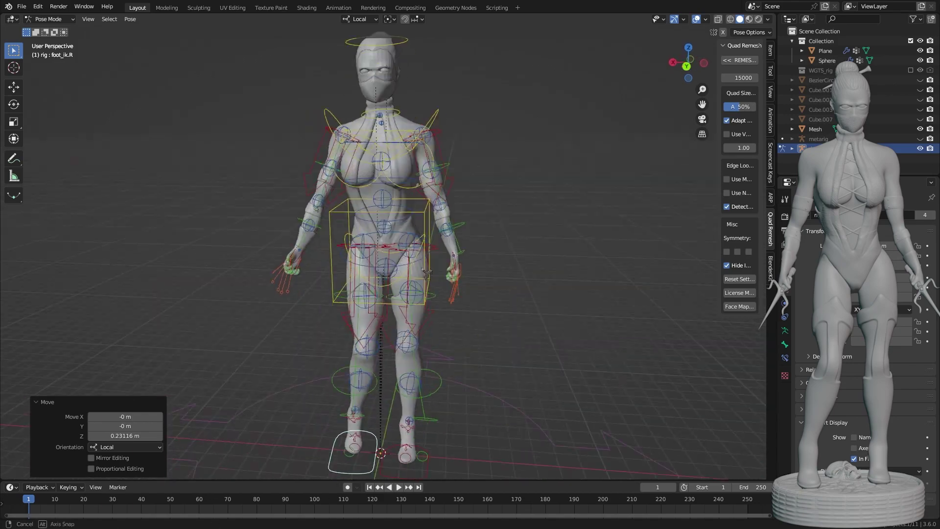
pyautogui.hotkey('ctrl', 'Tab')
pyautogui.moveTo(474, 394)
pyautogui.mouseDown(button='middle')
pyautogui.moveTo(478, 325)
pyautogui.moveTo(416, 360)
pyautogui.mouseUp(button='middle')
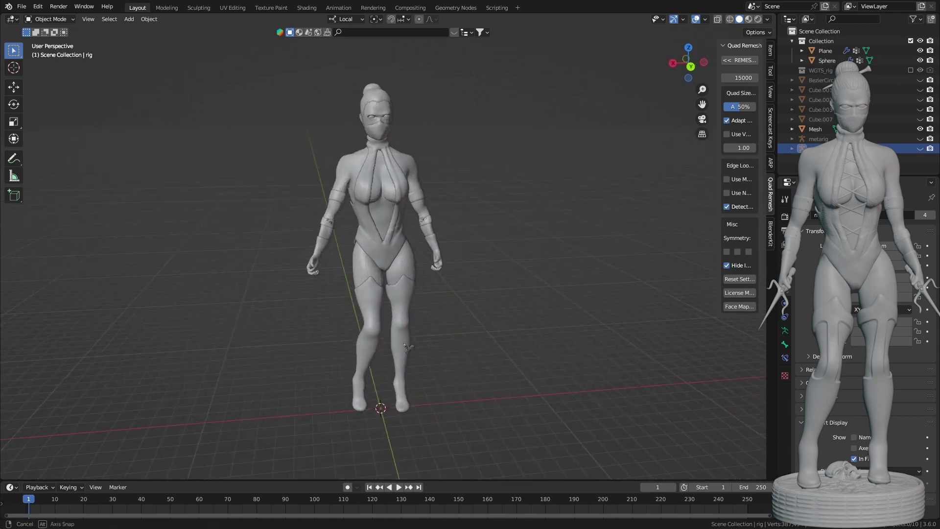
pyautogui.moveTo(374, 316)
pyautogui.keyDown('ctrl'); pyautogui.mouseDown(button='middle')
pyautogui.moveTo(504, 168)
pyautogui.moveTo(483, 350)
pyautogui.moveTo(405, 304)
pyautogui.moveTo(420, 313)
pyautogui.mouseUp(button='middle'); pyautogui.keyUp('ctrl')
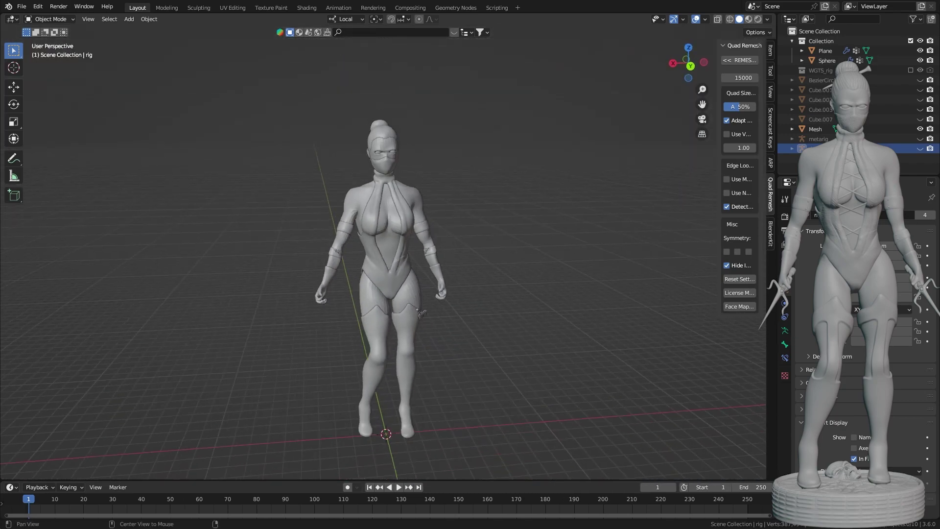
pyautogui.keyDown('alt'); pyautogui.moveTo(48, 229); pyautogui.dragTo(395, 301, button='middle'); pyautogui.keyUp('alt')
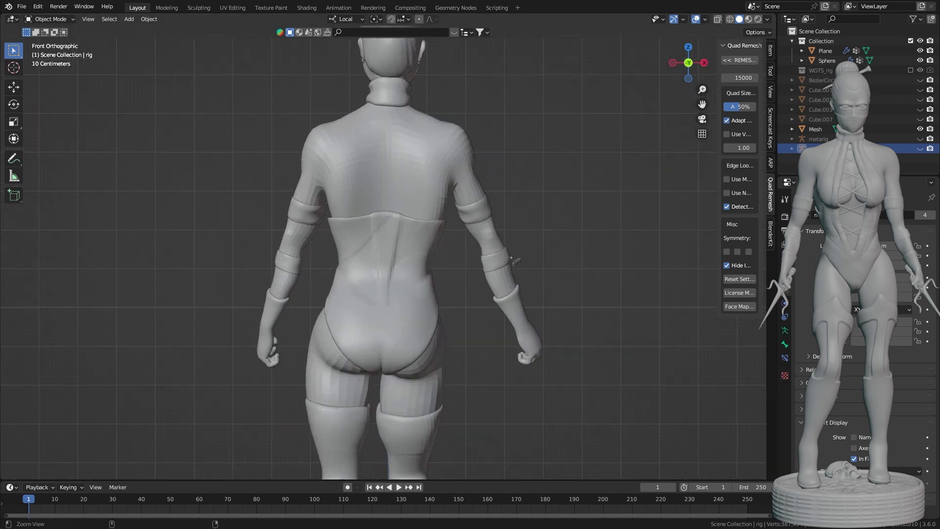
pyautogui.hotkey('alt', 'h')
# Select the rig and move the upper spine_fk control.
pyautogui.click(49, 19)
pyautogui.click(49, 52)
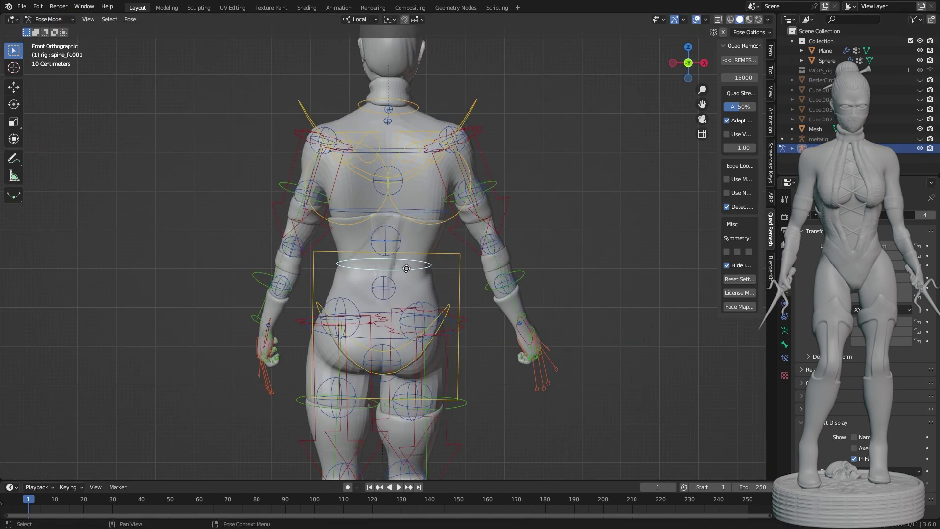
pyautogui.press('g')
pyautogui.click(428, 273)
pyautogui.scroll(-3, 491, 398)
pyautogui.scroll(4, 491, 398)
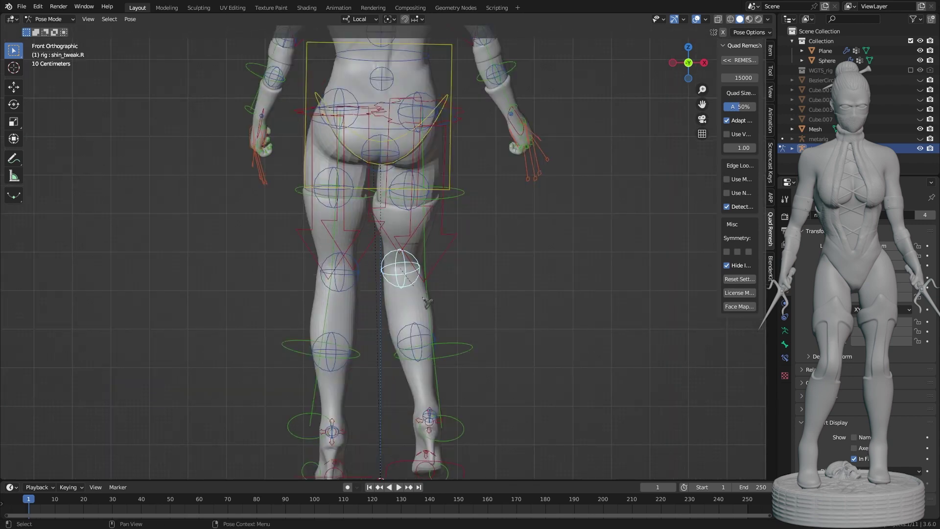
# Refine the right foot_ik.R placement with repeated small moves.
pyautogui.keyDown('shift'); pyautogui.moveTo(524, 411); pyautogui.dragTo(455, 372, button='middle'); pyautogui.keyUp('shift')
pyautogui.click(455, 391)
pyautogui.click(466, 382)
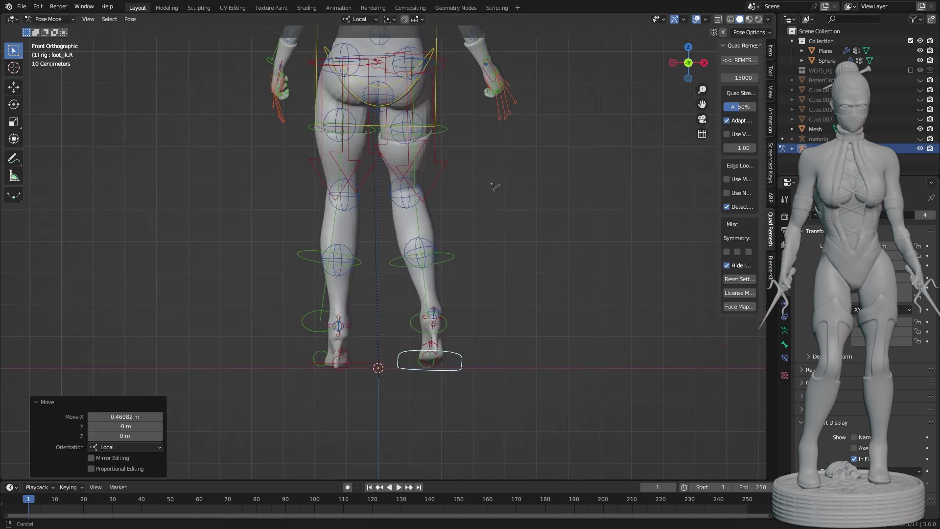
pyautogui.press('g')
pyautogui.click(473, 379)
pyautogui.press('g')
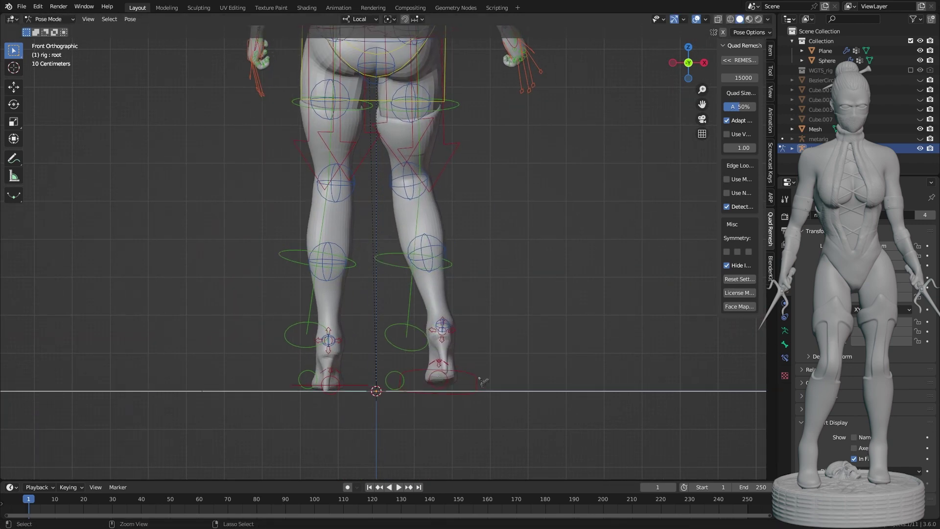
# Bend the left arm by moving its forearm tweak and hand IK controls in front view.
pyautogui.moveTo(483, 147)
pyautogui.keyDown('shift'); pyautogui.mouseDown(button='middle')
pyautogui.moveTo(482, 247)
pyautogui.moveTo(450, 247)
pyautogui.mouseUp(button='middle'); pyautogui.keyUp('shift')
pyautogui.click(230, 245)
pyautogui.press('g')
pyautogui.click(449, 247)
pyautogui.press('g')
pyautogui.click(449, 247)
pyautogui.press('KP_1')
pyautogui.click(272, 327)
pyautogui.press('g')
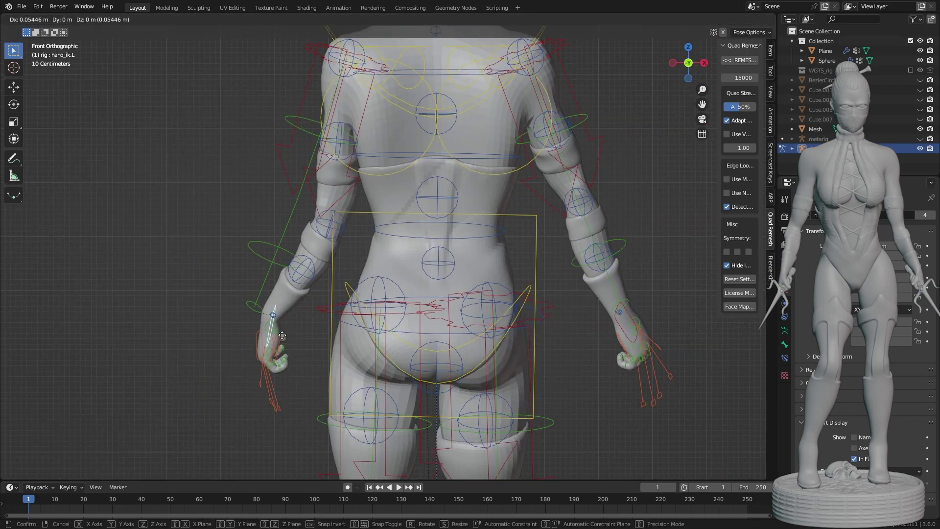
pyautogui.click(289, 335)
# Reshape the left arm using the second forearm tweak and hand control.
pyautogui.click(307, 269)
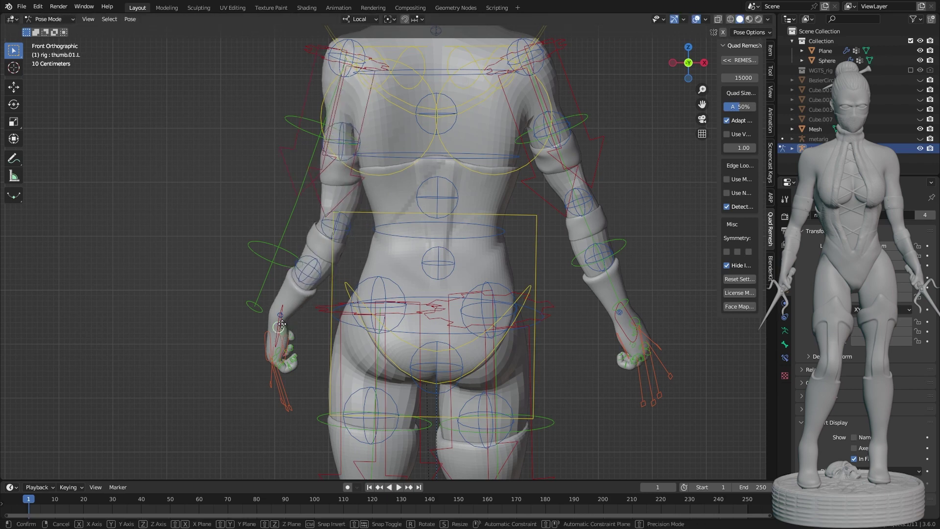
pyautogui.moveTo(281, 324); pyautogui.dragTo(288, 319)
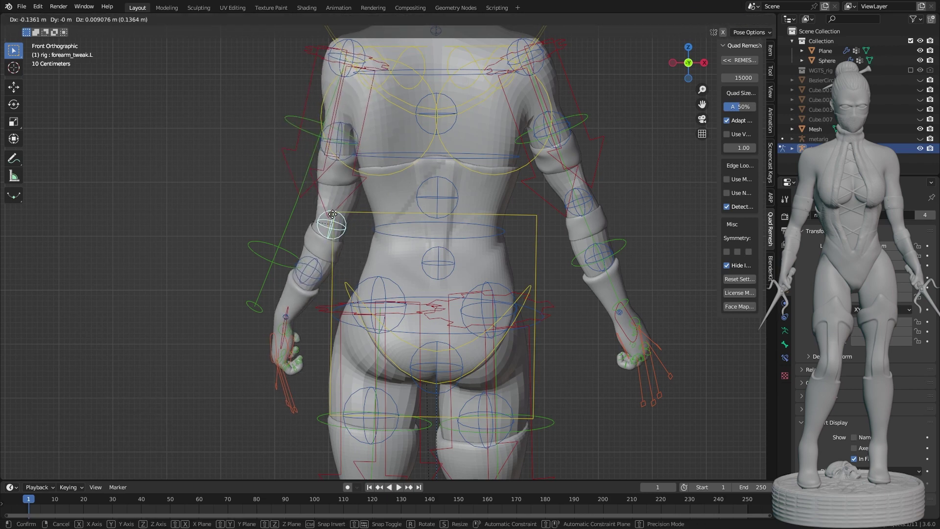
pyautogui.scroll(-5, 357, 154)
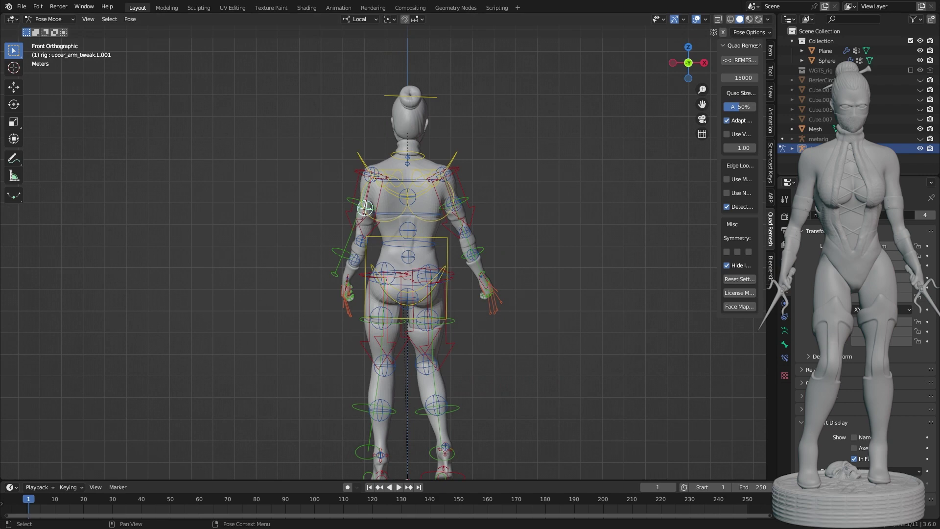
pyautogui.scroll(5, 421, 220)
# Try rotating the right forearm and upper arm controls, cancelling both transforms.
pyautogui.click(558, 230)
pyautogui.press('r')
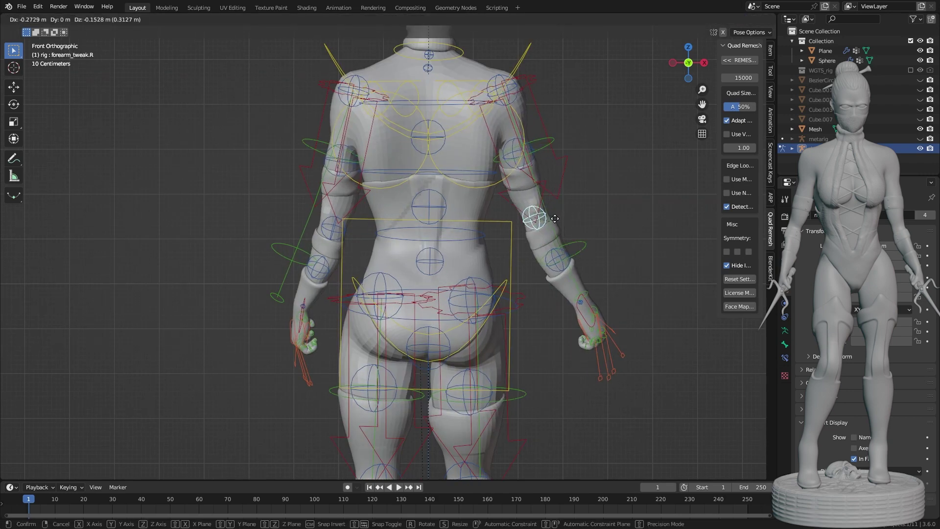
pyautogui.rightClick(554, 218)
pyautogui.click(524, 162)
pyautogui.rightClick(527, 155)
# Scale the right upper arm parent control and adjust the right forearm tweak control.
pyautogui.click(500, 139)
pyautogui.press('s')
pyautogui.moveTo(511, 100)
pyautogui.keyDown('shift'); pyautogui.mouseDown(button='middle')
pyautogui.moveTo(500, 139)
pyautogui.moveTo(340, 257)
pyautogui.mouseUp(button='middle'); pyautogui.keyUp('shift')
pyautogui.click(523, 131)
pyautogui.click(340, 256)
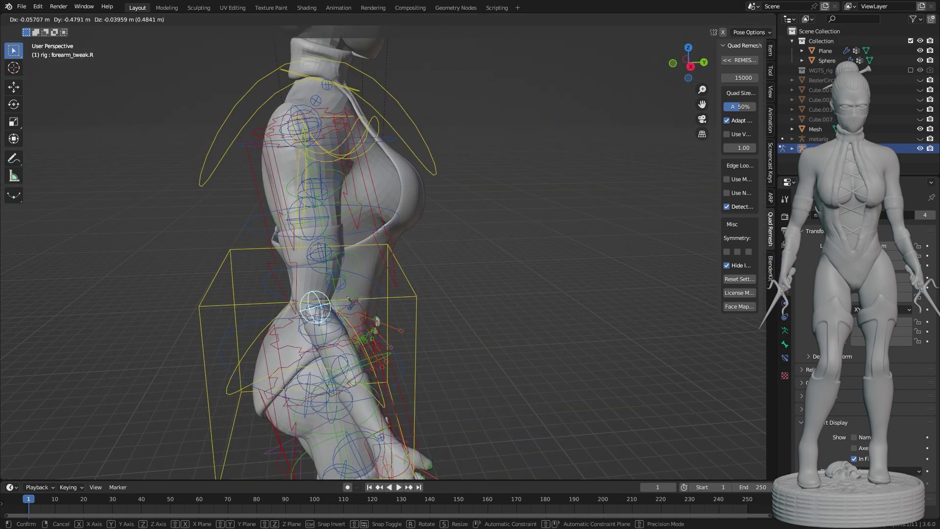
pyautogui.press('Right')
# Adjust the right hand control from the right-side view, then return to the front view.
pyautogui.press('KP_3')
pyautogui.scroll(5, 340, 256)
pyautogui.press('g')
pyautogui.press('r')
pyautogui.click(420, 296)
pyautogui.scroll(-3, 420, 295)
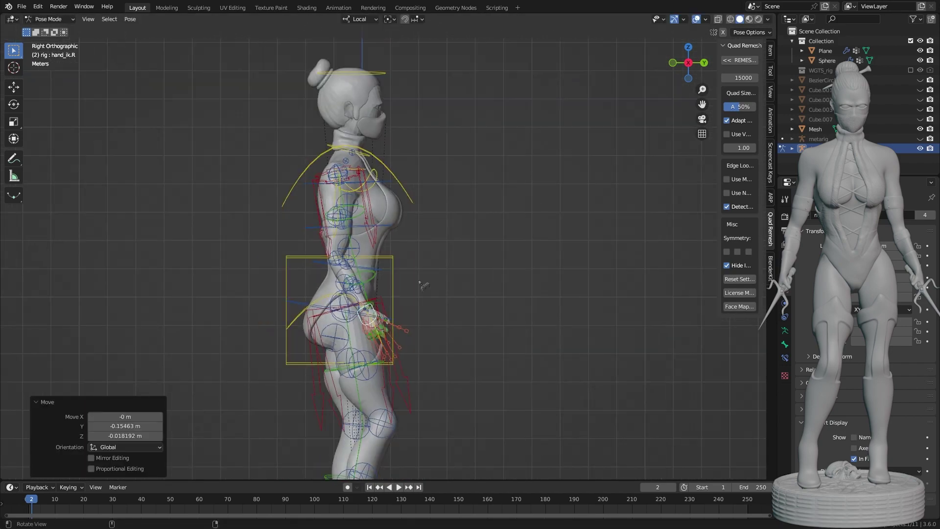
pyautogui.press('KP_1')
pyautogui.scroll(3, 578, 330)
# Move and rotate the right forearm tweak control and rotate the right palm.
pyautogui.press('r')
pyautogui.click(479, 227)
pyautogui.press('g')
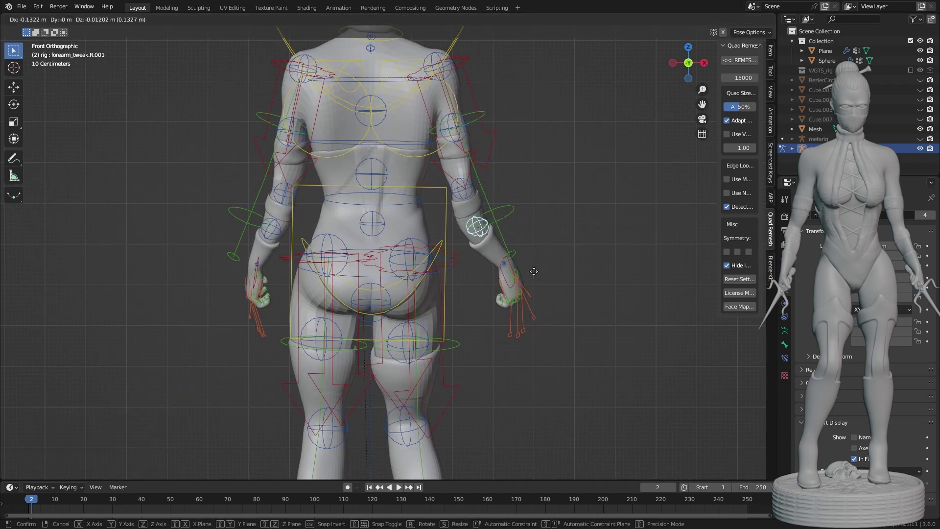
pyautogui.click(542, 277)
pyautogui.press('r')
pyautogui.click(519, 248)
pyautogui.click(508, 284)
pyautogui.press('r')
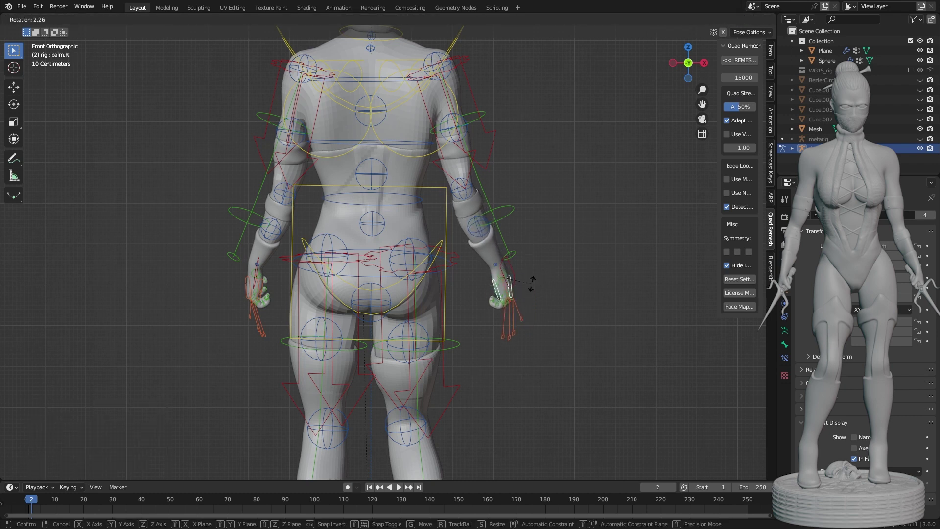
pyautogui.click(532, 277)
# Reposition the right forearm and right-hand bones, and move the left palm control.
pyautogui.click(484, 190)
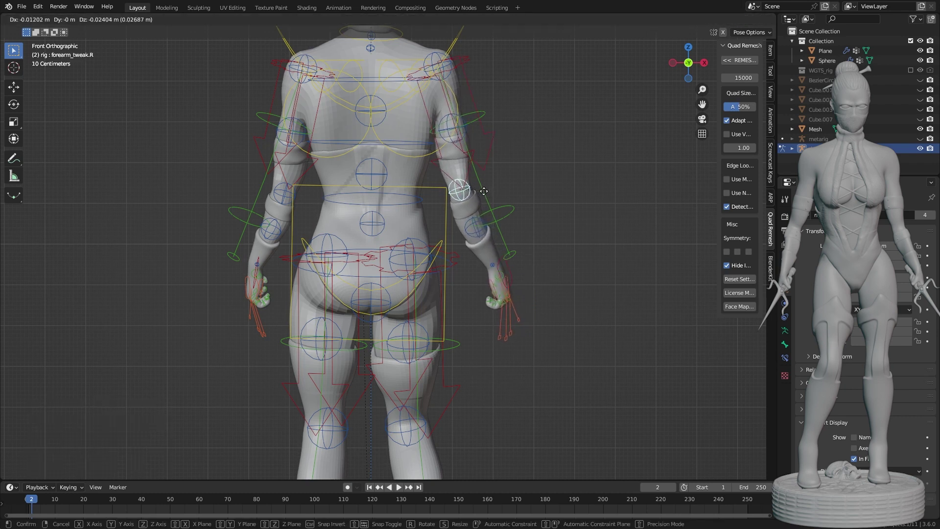
pyautogui.click(484, 191)
pyautogui.click(501, 274)
pyautogui.press('g')
pyautogui.click(268, 299)
pyautogui.press('g')
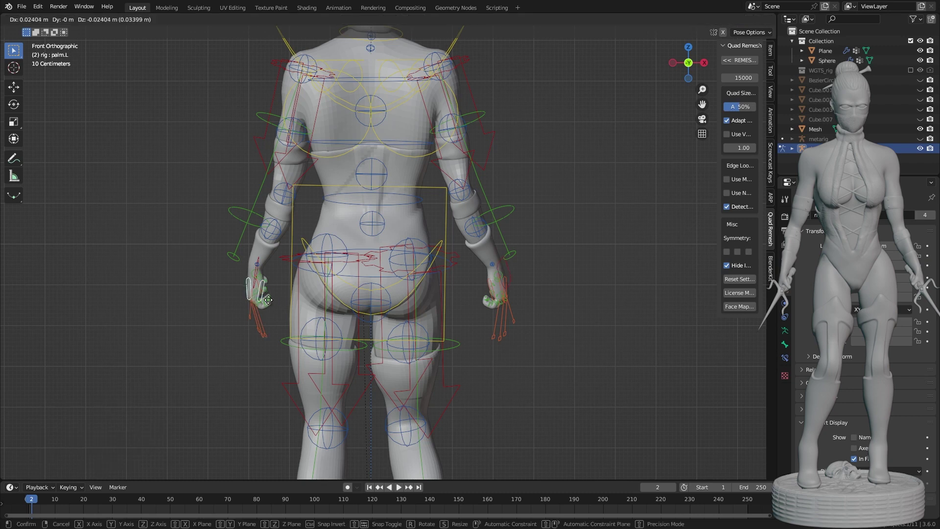
pyautogui.click(296, 283)
# Move the left upper-arm tweak control to a new position.
pyautogui.scroll(4, 289, 293)
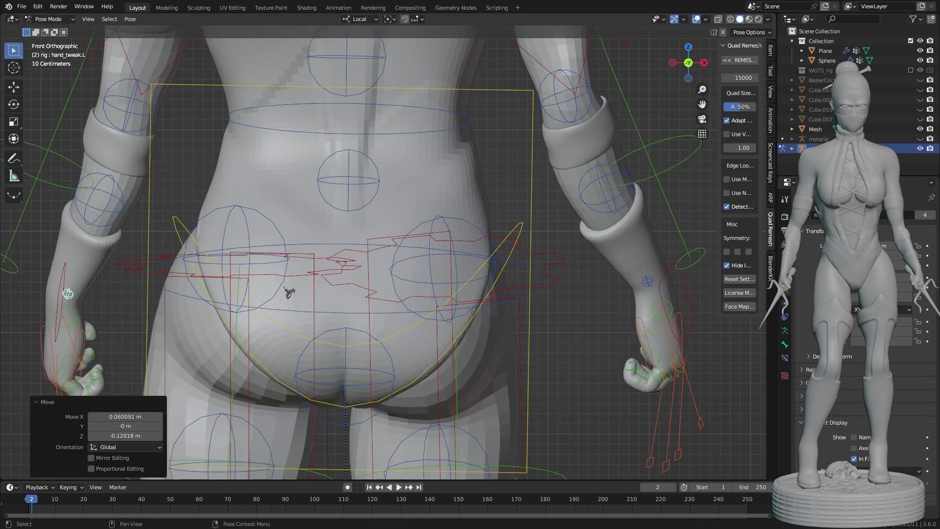
pyautogui.scroll(-2, 185, 224)
pyautogui.scroll(-3, 300, 95)
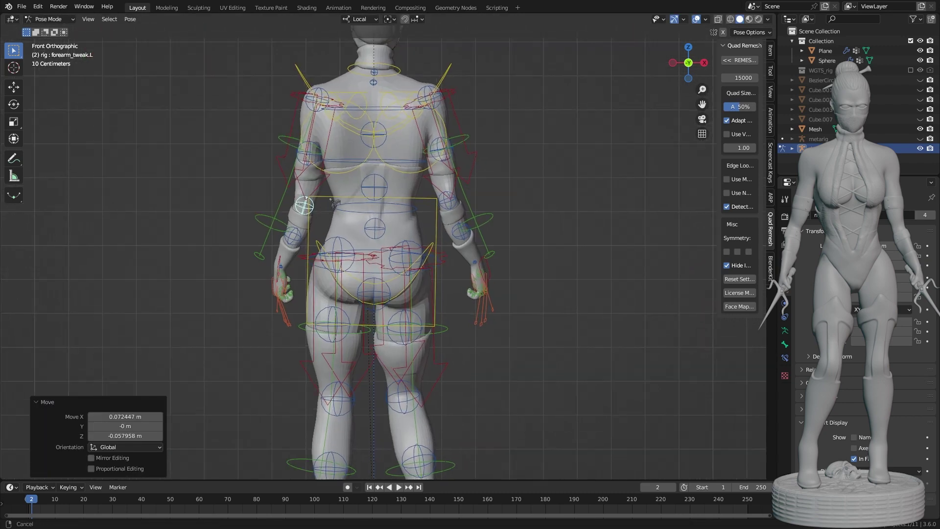
pyautogui.scroll(1, 301, 95)
pyautogui.click(300, 95)
pyautogui.press('g')
pyautogui.click(512, 106)
pyautogui.scroll(-3, 512, 106)
pyautogui.scroll(4, 516, 205)
# Adjust the neck and upper spine controls.
pyautogui.click(392, 181)
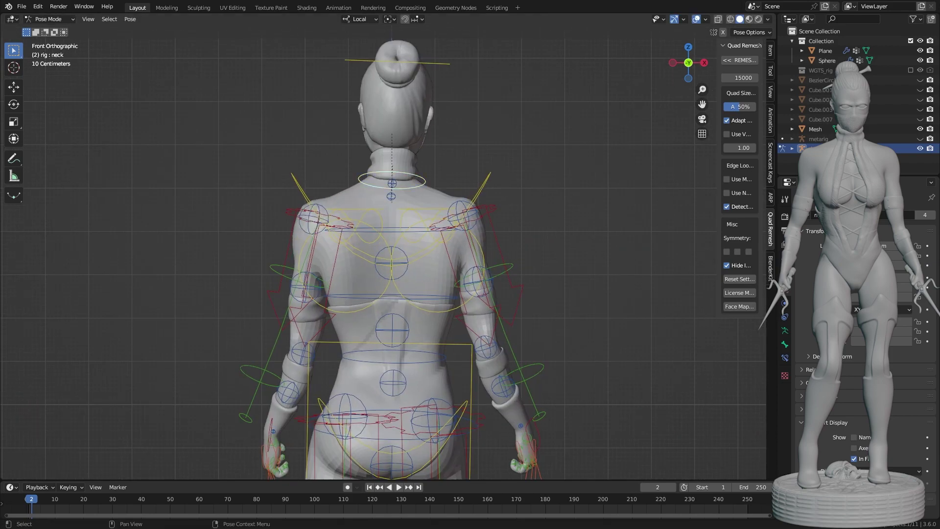
pyautogui.click(543, 69)
pyautogui.scroll(-2, 441, 196)
pyautogui.click(361, 244)
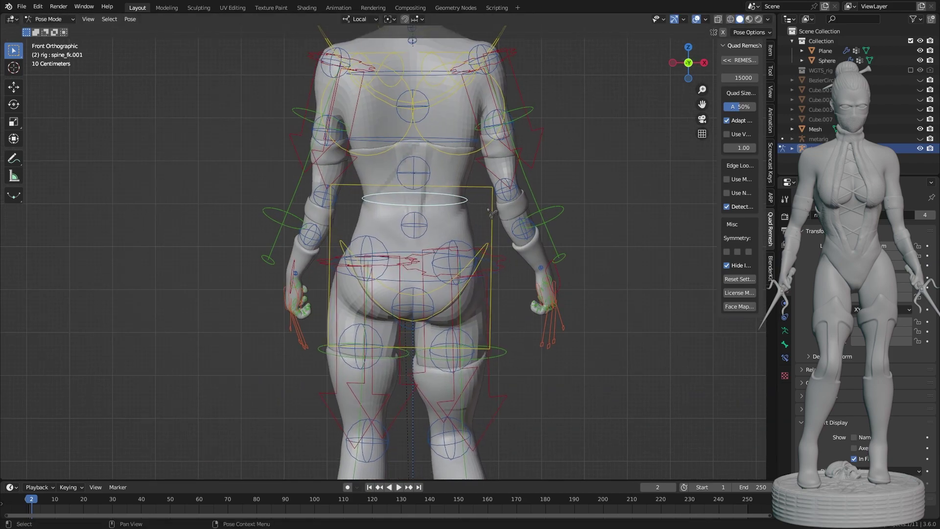
pyautogui.scroll(3, 360, 245)
pyautogui.press('g')
pyautogui.click(363, 229)
# Move the right thigh and right shin tweak controls.
pyautogui.scroll(-2, 362, 229)
pyautogui.scroll(3, 440, 196)
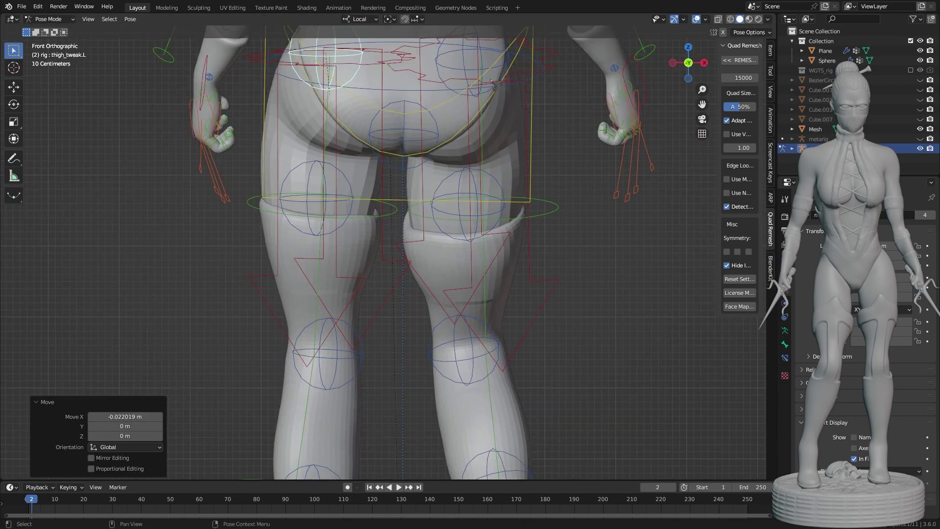
pyautogui.click(460, 84)
pyautogui.press('g')
pyautogui.click(553, 327)
pyautogui.scroll(-1, 553, 327)
pyautogui.click(451, 348)
pyautogui.scroll(-2, 499, 369)
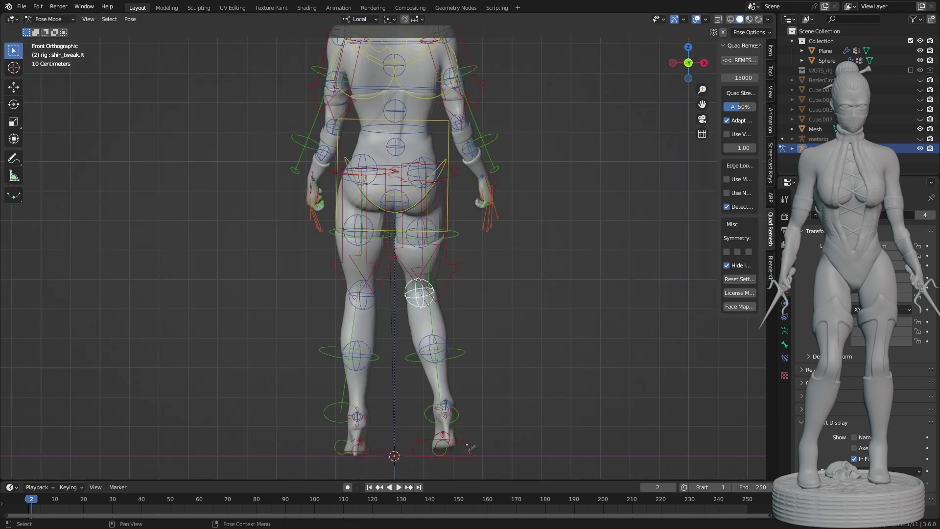
pyautogui.click(472, 440)
pyautogui.scroll(-2, 521, 212)
pyautogui.scroll(2, 521, 212)
# Reposition the left foot and rotate the left heel control.
pyautogui.click(347, 360)
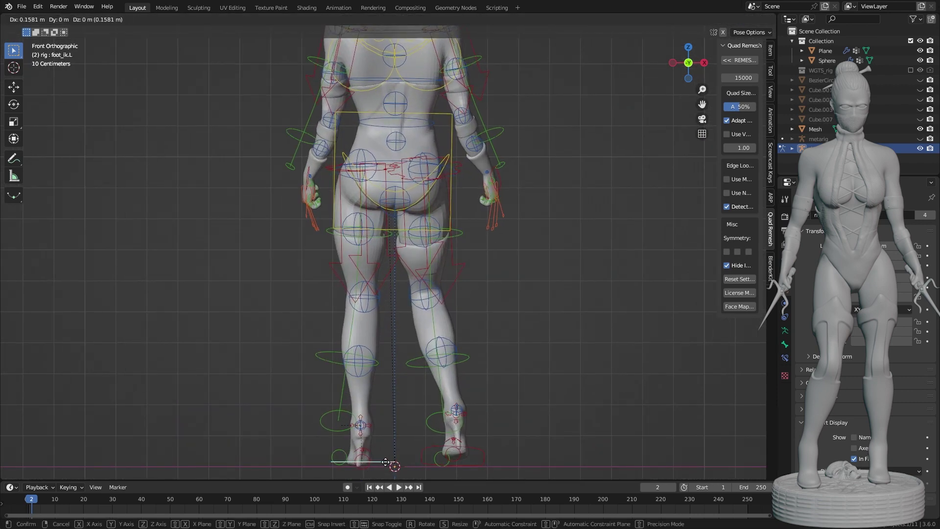
pyautogui.click(384, 455)
pyautogui.click(363, 419)
pyautogui.press('r')
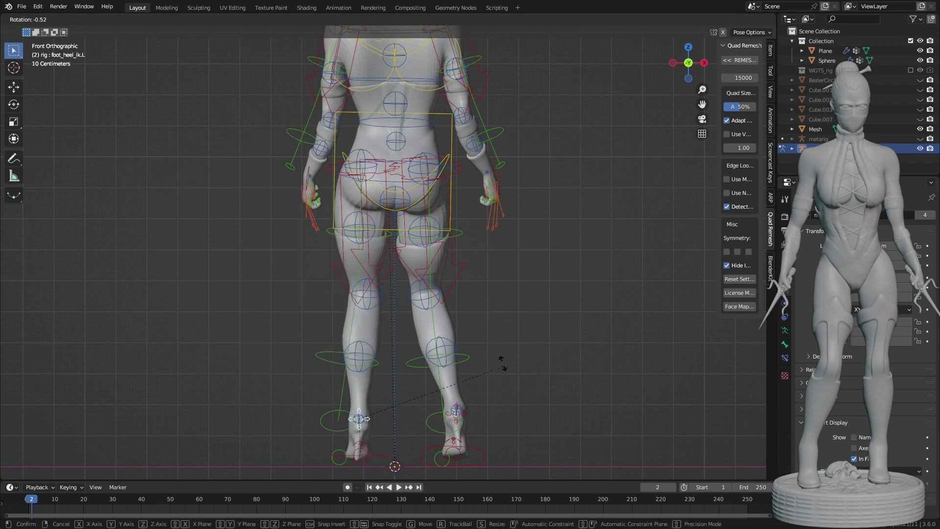
pyautogui.click(503, 355)
pyautogui.scroll(-2, 503, 294)
# Nudge the lower right shin control, check the pose from the front, and return to Object Mode.
pyautogui.click(416, 304)
pyautogui.press('g')
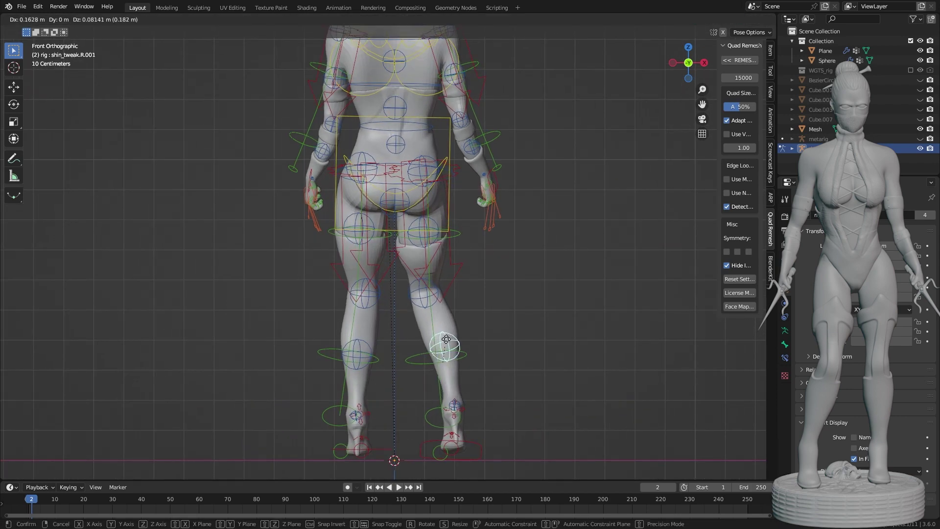
pyautogui.click(514, 292)
pyautogui.moveTo(514, 292); pyautogui.dragTo(499, 244, button='middle')
pyautogui.scroll(-3, 499, 240)
pyautogui.scroll(3, 497, 232)
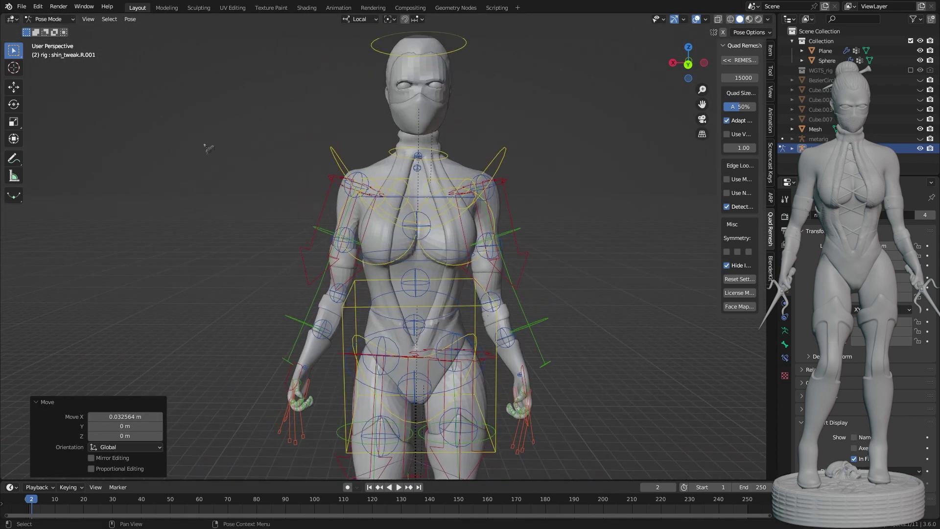
pyautogui.hotkey('ctrl', 'Tab')
# Hide the rig and inspect the bare figure in orthographic front and back views.
pyautogui.press('h')
pyautogui.scroll(-4, 509, 264)
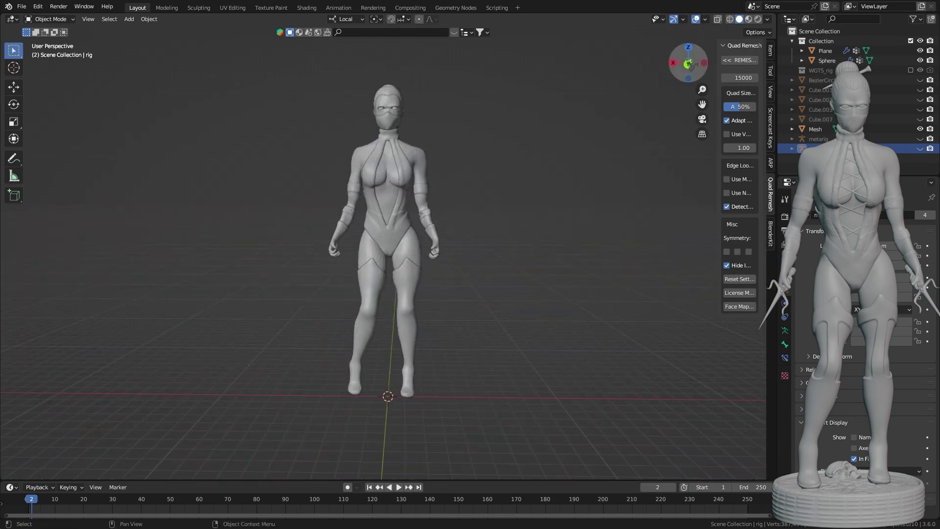
pyautogui.keyDown('alt'); pyautogui.moveTo(509, 265); pyautogui.dragTo(477, 240, button='middle'); pyautogui.keyUp('alt')
pyautogui.scroll(4, 460, 328)
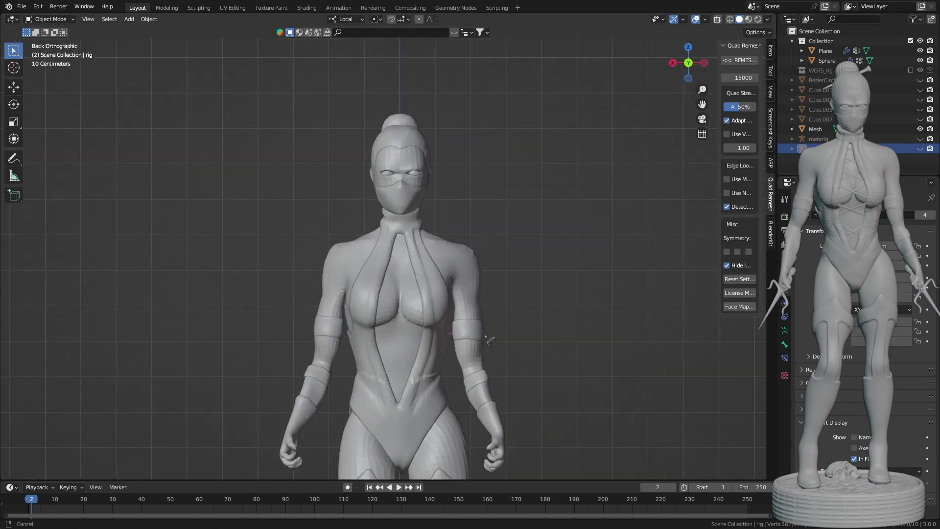
pyautogui.scroll(4, 475, 323)
pyautogui.scroll(-5, 530, 262)
pyautogui.click(689, 62)
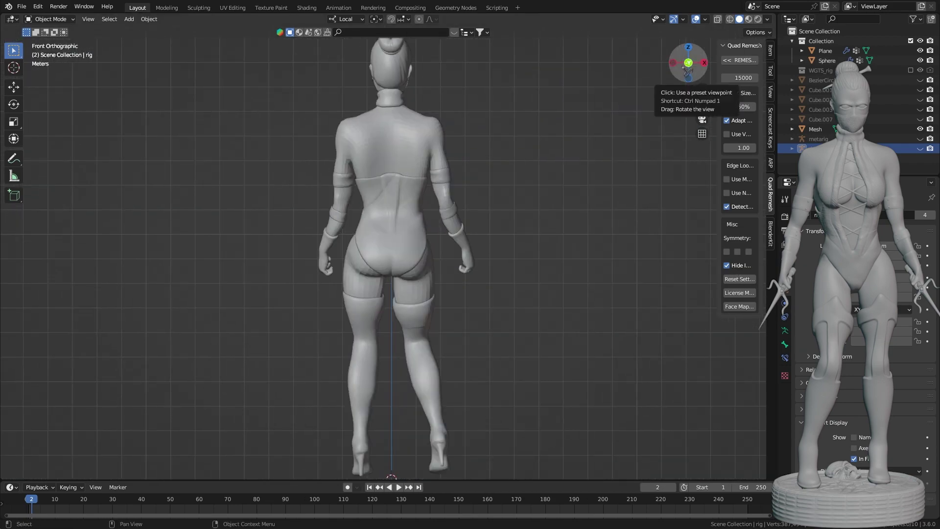
pyautogui.scroll(-2, 488, 319)
pyautogui.scroll(7, 450, 217)
# Unhide the rig and, in Pose Mode, tweak the left thigh and spine_fk.001 (0.048499 m X, 0.072749 m Z).
pyautogui.click(921, 148)
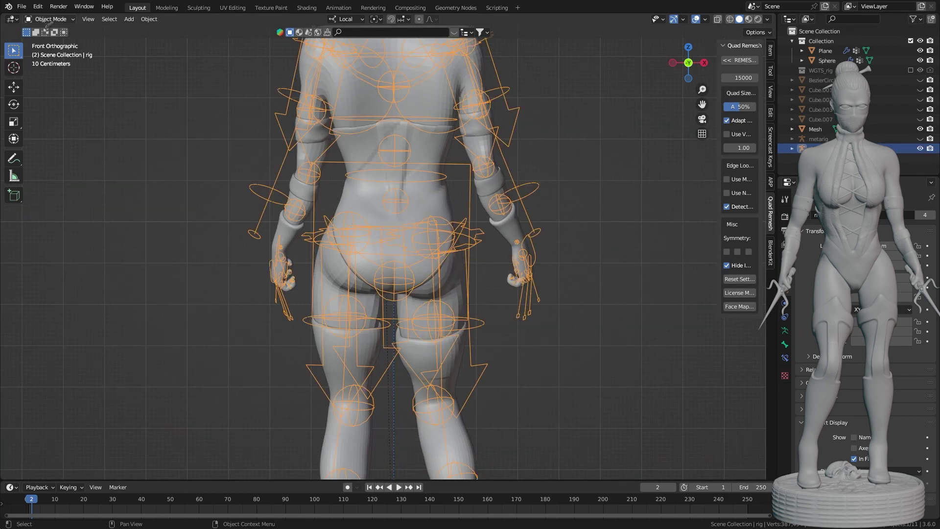
pyautogui.hotkey('ctrl', 'Tab')
pyautogui.scroll(2, 329, 194)
pyautogui.click(323, 169)
pyautogui.scroll(-5, 322, 170)
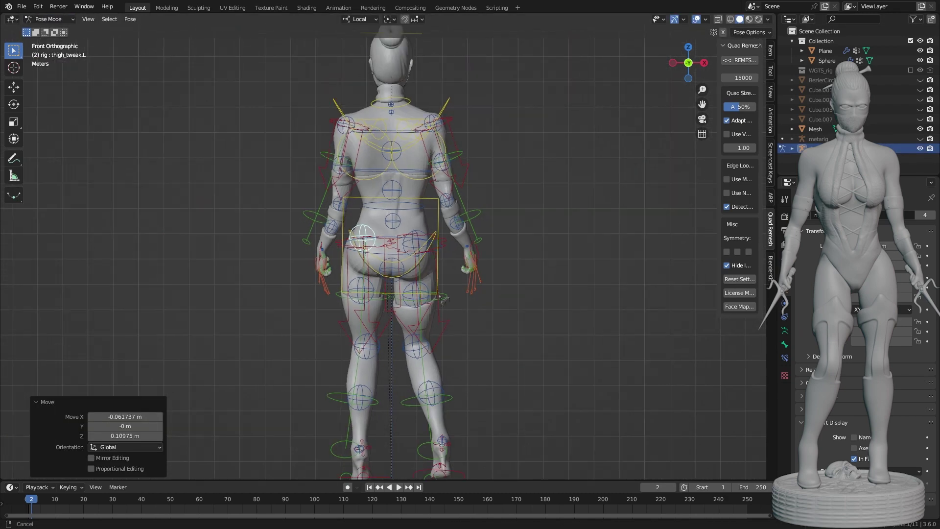
pyautogui.scroll(4, 390, 191)
pyautogui.click(433, 160)
pyautogui.scroll(-5, 454, 194)
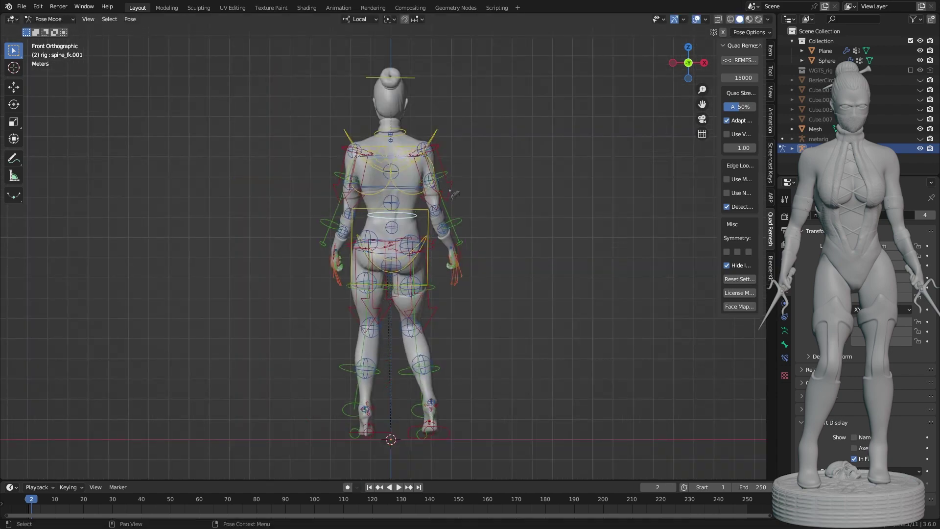
# Orbit to check the pose, then back in front ortho view nudge the right thigh control.
pyautogui.moveTo(513, 221)
pyautogui.mouseDown(button='middle')
pyautogui.moveTo(504, 218)
pyautogui.moveTo(663, 260)
pyautogui.mouseUp(button='middle')
pyautogui.scroll(-5, 504, 217)
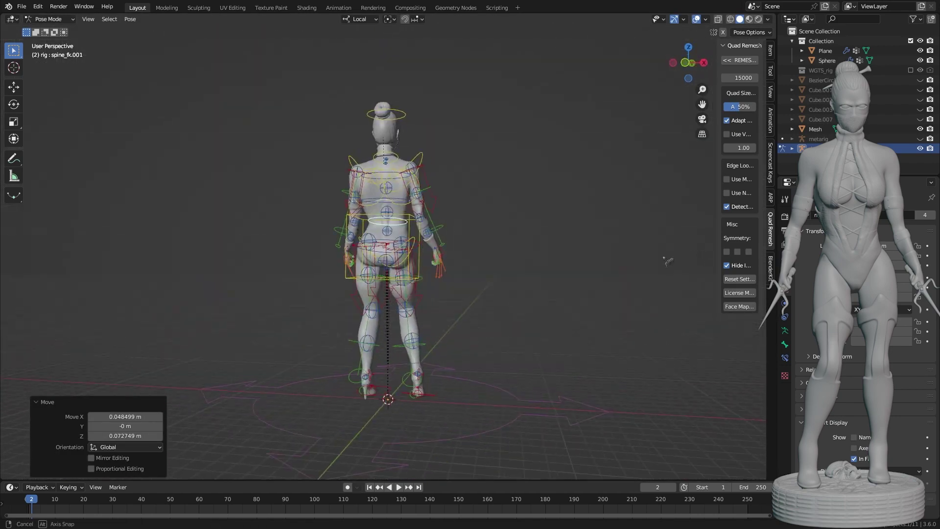
pyautogui.scroll(5, 663, 260)
pyautogui.press('KP_1')
pyautogui.scroll(4, 446, 203)
pyautogui.click(445, 202)
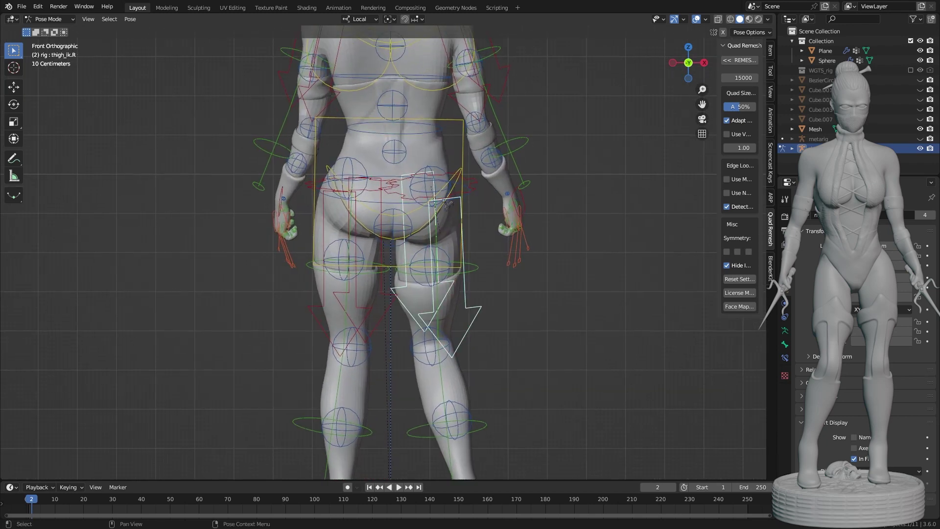
pyautogui.click(452, 209)
pyautogui.scroll(-3, 452, 208)
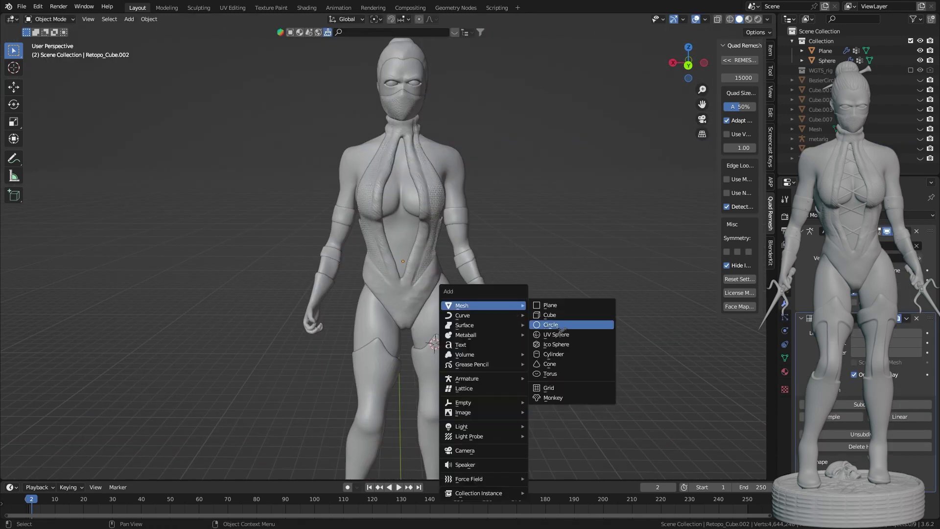
# Add a sphere, stretch it along X and move it along Y over the torso opening.
pyautogui.click(567, 331)
pyautogui.press('s')
pyautogui.press('x')
pyautogui.click(634, 230)
pyautogui.scroll(4, 634, 230)
pyautogui.moveTo(634, 230); pyautogui.dragTo(583, 175, button='middle')
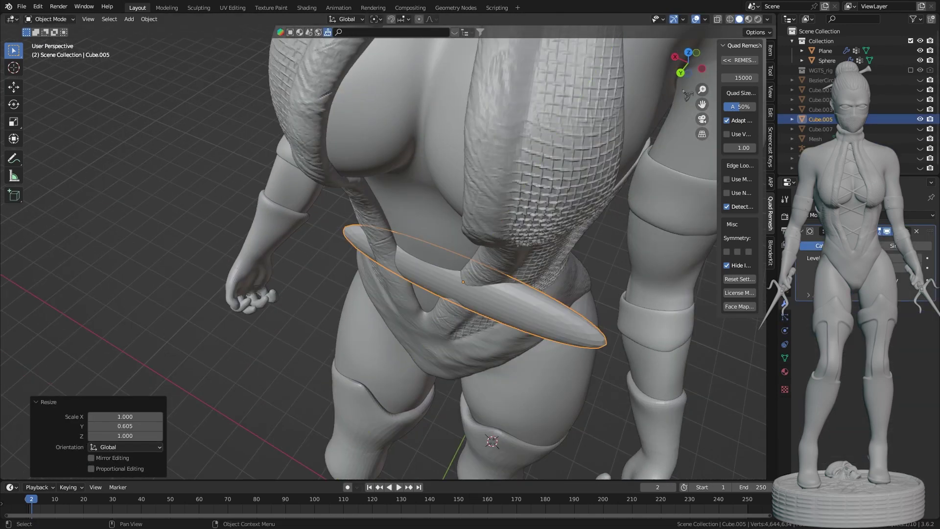
pyautogui.press('g')
pyautogui.press('y')
pyautogui.click(582, 175)
pyautogui.press('ctrl+KP_1')
pyautogui.scroll(3, 531, 250)
# Shape the ellipse into a lace capsule and scale it up slightly.
pyautogui.press('Tab')
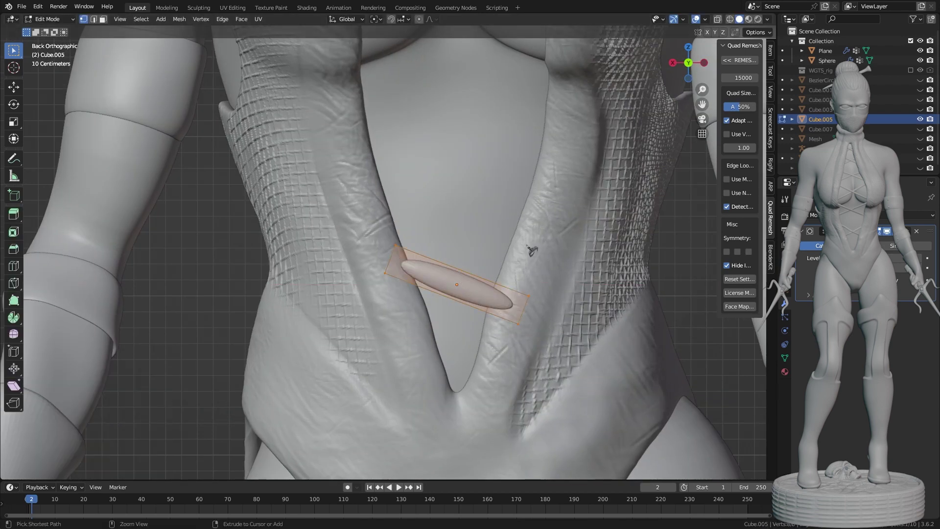
pyautogui.press('Tab')
pyautogui.press('s')
pyautogui.click(552, 308)
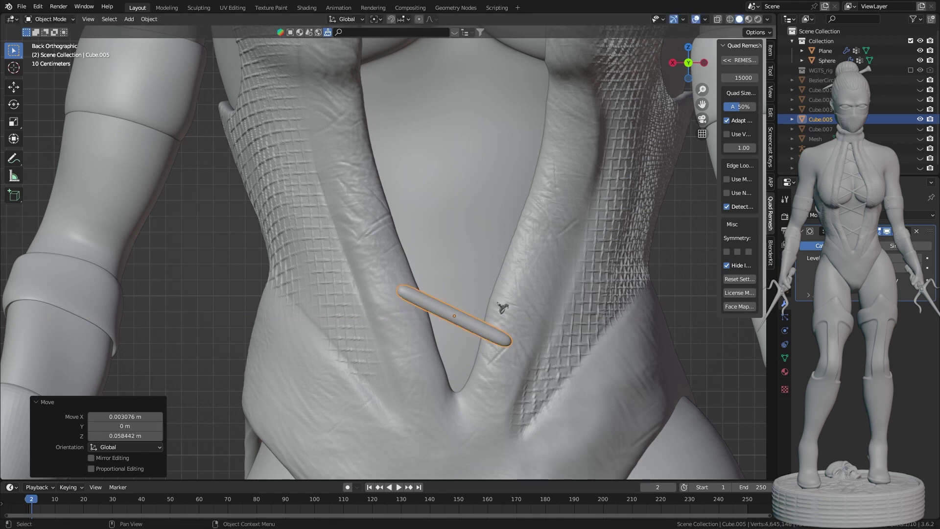
pyautogui.click(499, 335)
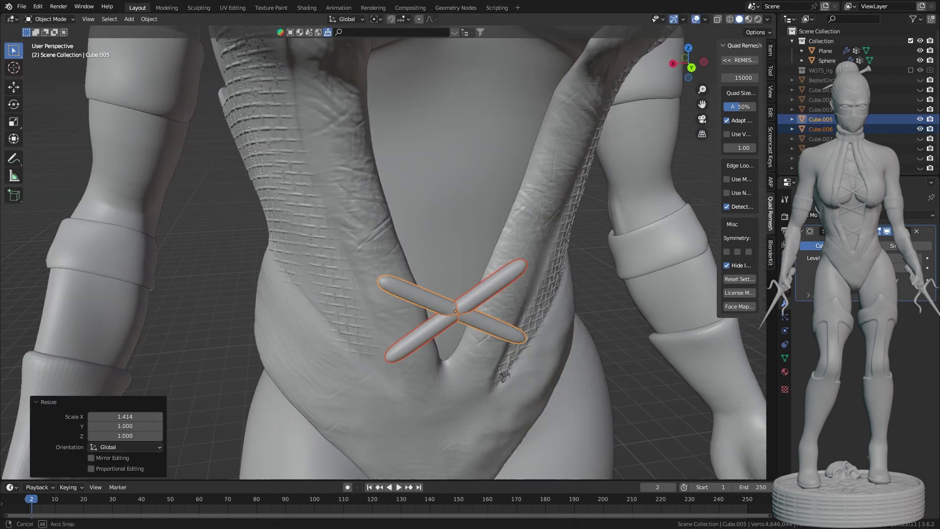
pyautogui.scroll(-5, 499, 335)
# Duplicate the crossed capsule pair and slide the copies along Z and Y down the torso.
pyautogui.click(689, 63)
pyautogui.hotkey('shift', 'd')
pyautogui.press('z')
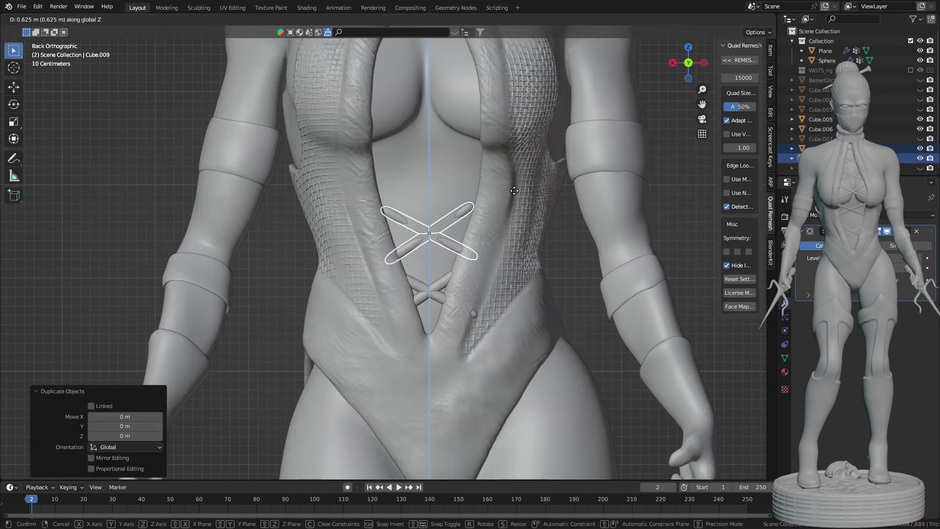
pyautogui.moveTo(688, 63); pyautogui.dragTo(669, 71)
pyautogui.scroll(5, 670, 71)
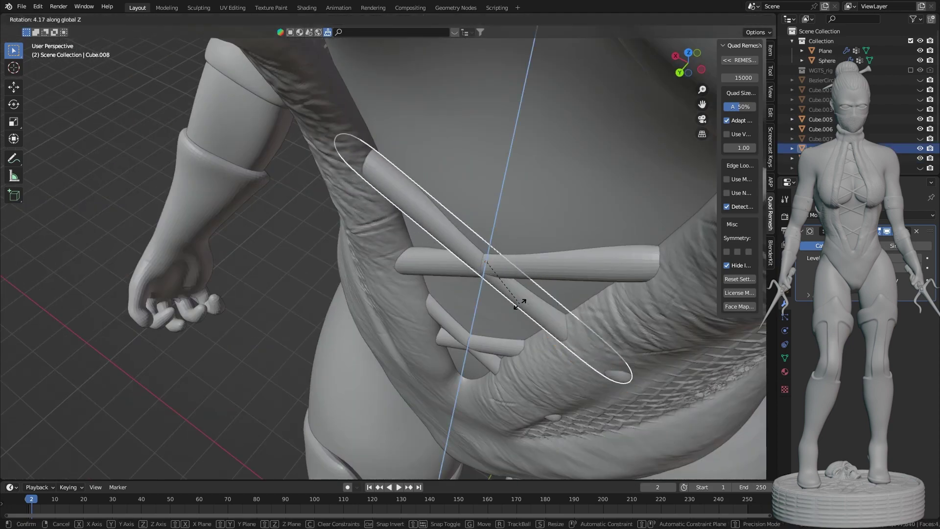
pyautogui.scroll(-4, 669, 71)
pyautogui.hotkey('shift', 'd')
pyautogui.press('y')
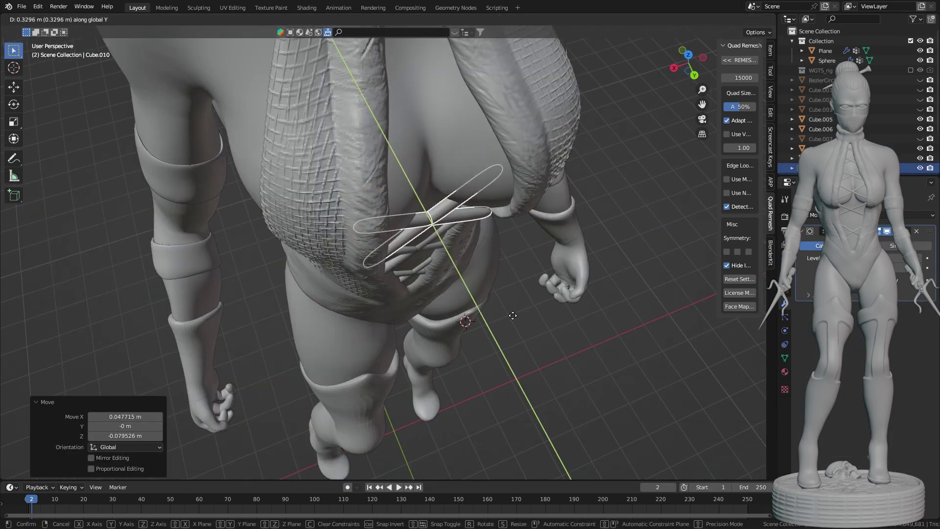
pyautogui.click(678, 75)
pyautogui.moveTo(678, 74); pyautogui.dragTo(467, 280, button='middle')
pyautogui.hotkey('ctrl', 'z')
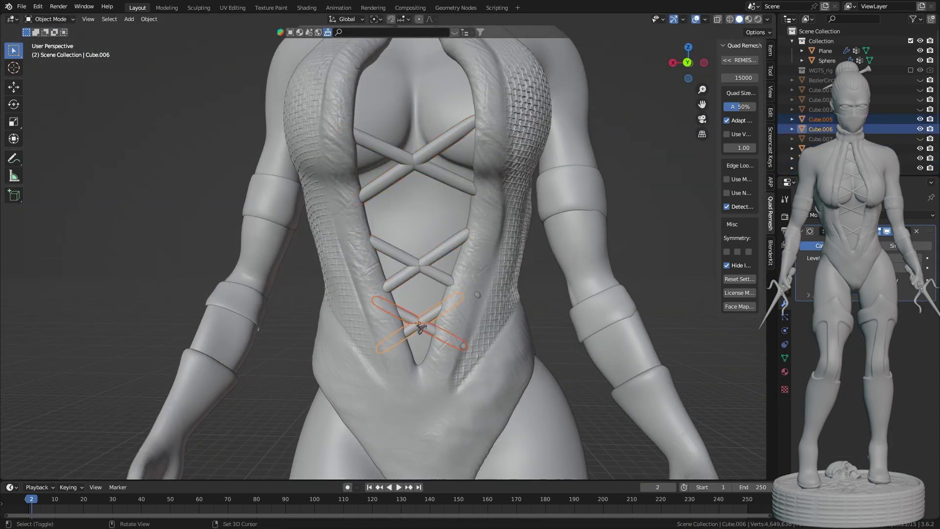
pyautogui.keyDown('ctrl'); pyautogui.moveTo(507, 253); pyautogui.dragTo(469, 402, button='middle'); pyautogui.keyUp('ctrl')
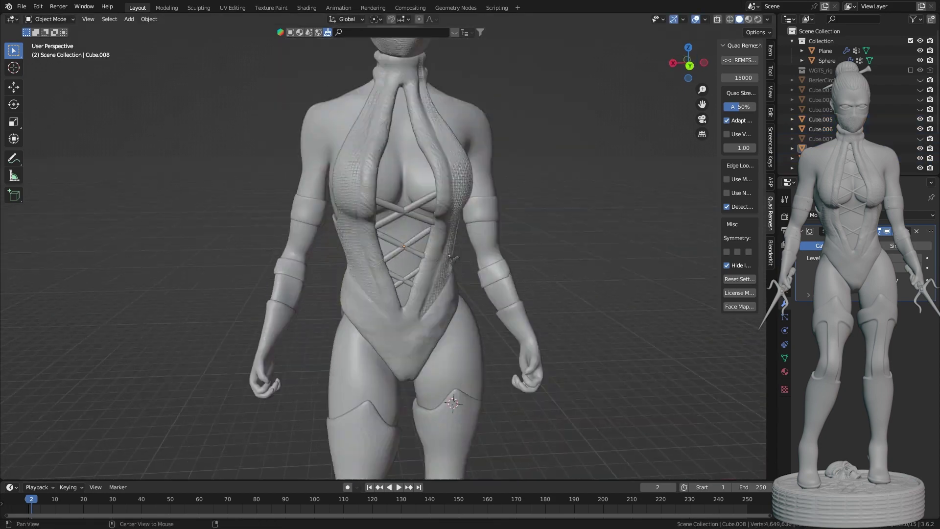
pyautogui.scroll(5, 452, 258)
# Copy the crossed laces higher on the chest, scaled on X, plus another copy tilted on Z.
pyautogui.hotkey('shift', 'd')
pyautogui.press('z')
pyautogui.moveTo(470, 244); pyautogui.dragTo(473, 239, button='middle')
pyautogui.press('s')
pyautogui.press('x')
pyautogui.click(473, 239)
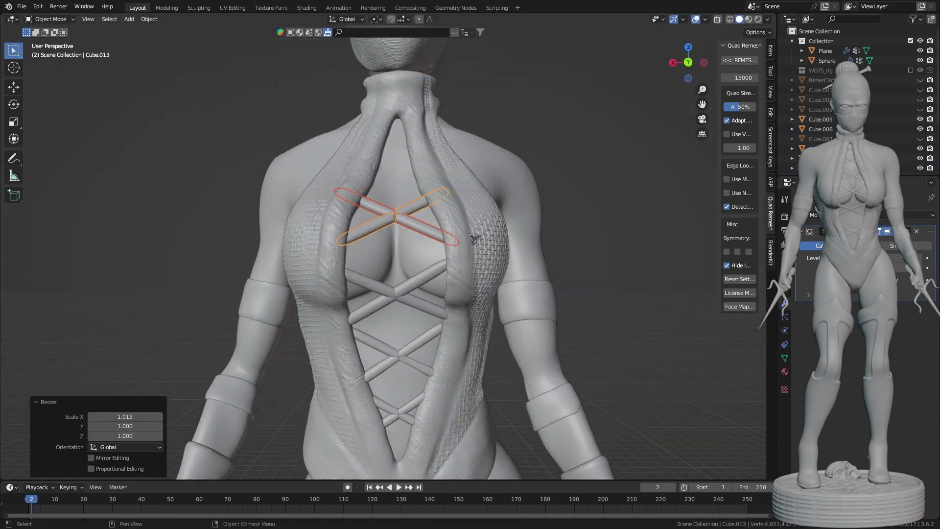
pyautogui.hotkey('shift', 'd')
pyautogui.moveTo(430, 277)
pyautogui.mouseDown(button='middle')
pyautogui.moveTo(461, 314)
pyautogui.moveTo(469, 274)
pyautogui.moveTo(514, 342)
pyautogui.moveTo(536, 319)
pyautogui.moveTo(534, 288)
pyautogui.mouseUp(button='middle')
pyautogui.press('r')
pyautogui.press('z')
pyautogui.click(488, 349)
# Reposition the crossed laces vertically along Z and select a lace capsule on the torso.
pyautogui.press('g')
pyautogui.press('z')
pyautogui.click(470, 274)
pyautogui.press('g')
pyautogui.press('z')
pyautogui.click(541, 361)
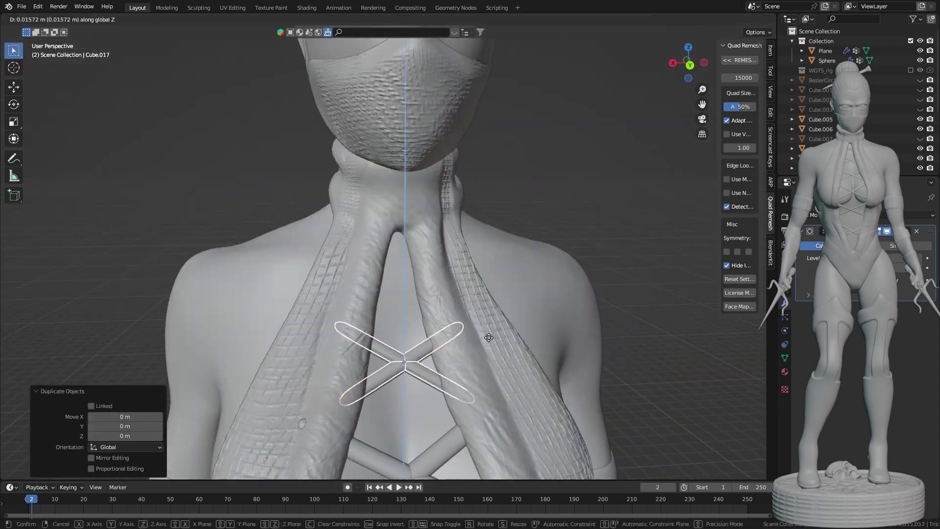
pyautogui.click(489, 338)
pyautogui.moveTo(489, 338); pyautogui.dragTo(531, 364, button='middle')
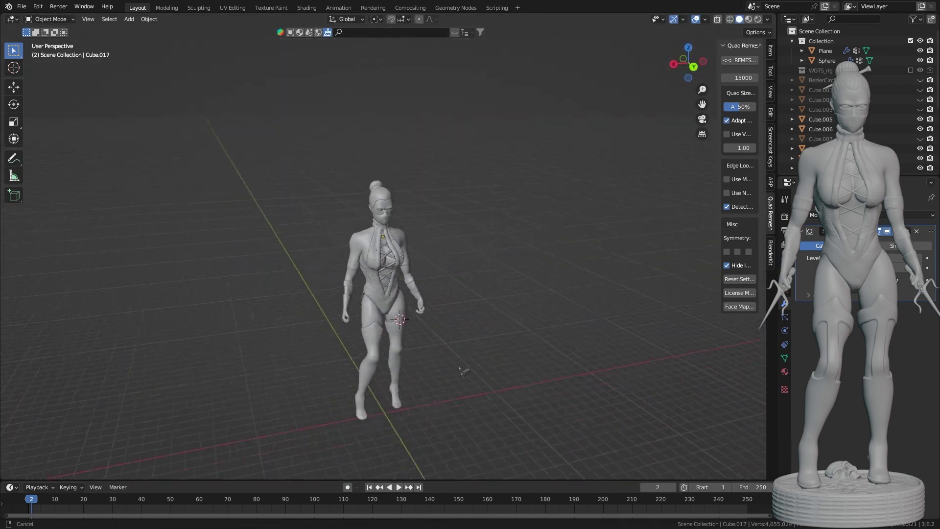
pyautogui.scroll(10, 463, 371)
pyautogui.click(370, 327)
pyautogui.scroll(-8, 399, 162)
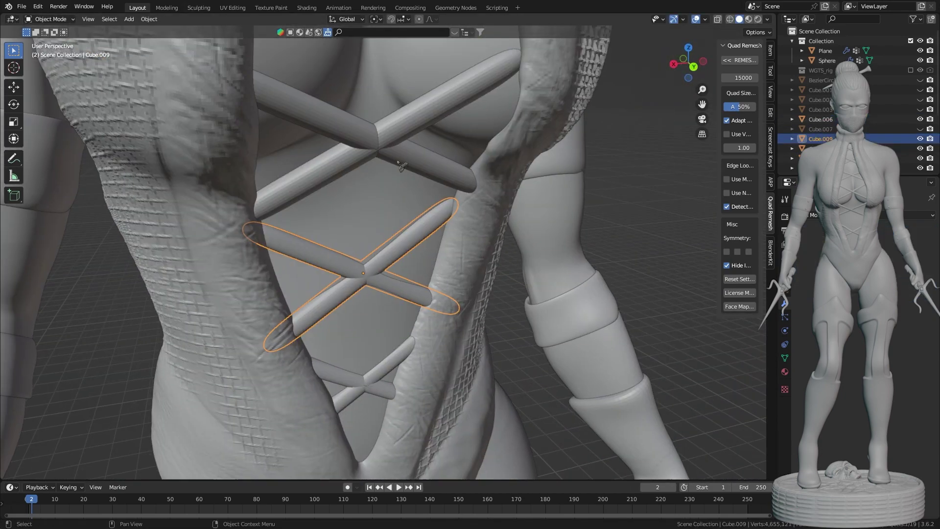
pyautogui.keyDown('alt'); pyautogui.click(313, 90); pyautogui.keyUp('alt')
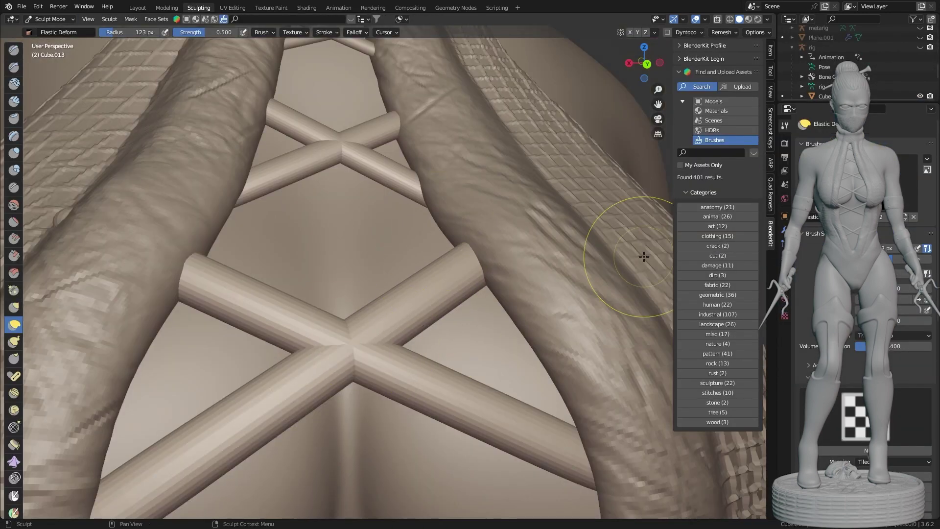
# Zoom in on the central lace crossing and use Clay Strips with a 45 px brush radius.
pyautogui.scroll(-5, 616, 435)
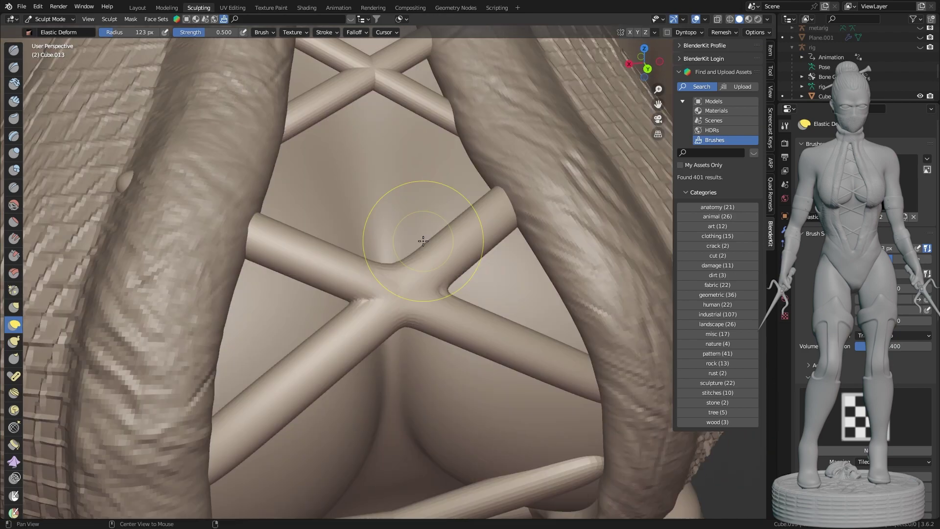
pyautogui.scroll(-3, 409, 235)
pyautogui.moveTo(441, 293); pyautogui.dragTo(524, 130, button='middle')
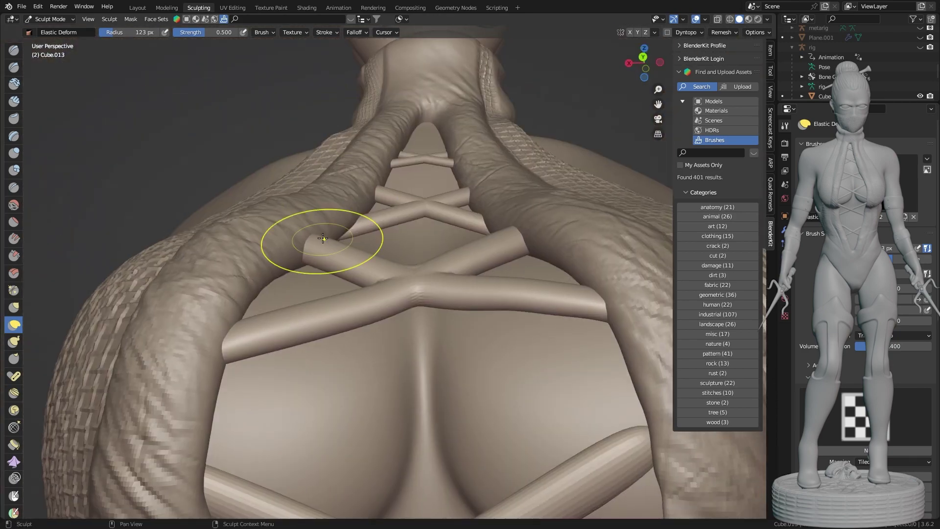
pyautogui.moveTo(323, 237)
pyautogui.mouseDown(button='middle')
pyautogui.moveTo(487, 279)
pyautogui.moveTo(466, 161)
pyautogui.mouseUp(button='middle')
pyautogui.scroll(-4, 487, 279)
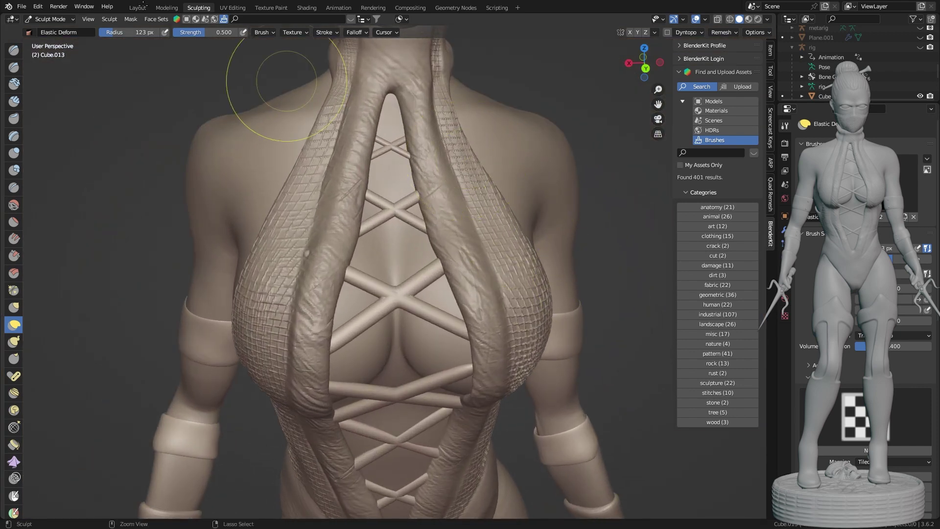
pyautogui.keyDown('ctrl'); pyautogui.moveTo(539, 240); pyautogui.dragTo(410, 304, button='middle'); pyautogui.keyUp('ctrl')
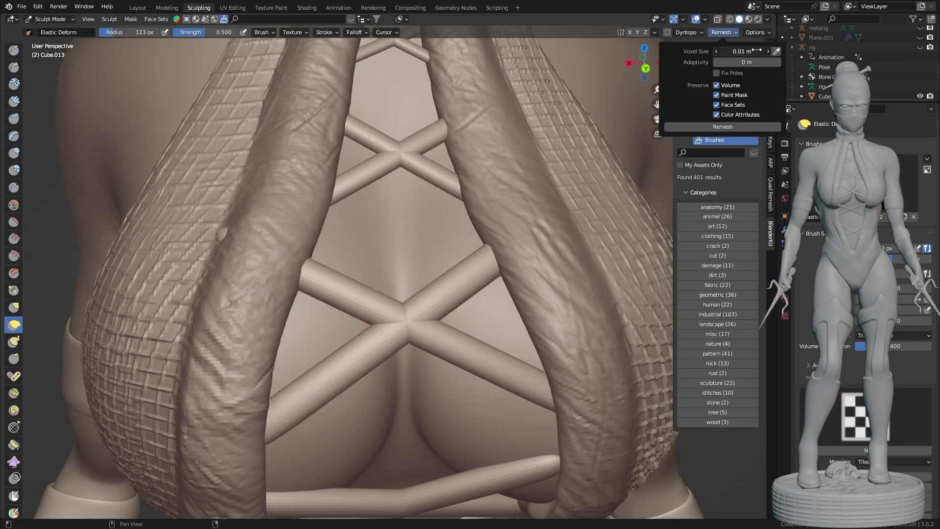
pyautogui.press('c')
pyautogui.keyDown('ctrl'); pyautogui.moveTo(462, 346); pyautogui.dragTo(375, 327, button='middle'); pyautogui.keyUp('ctrl')
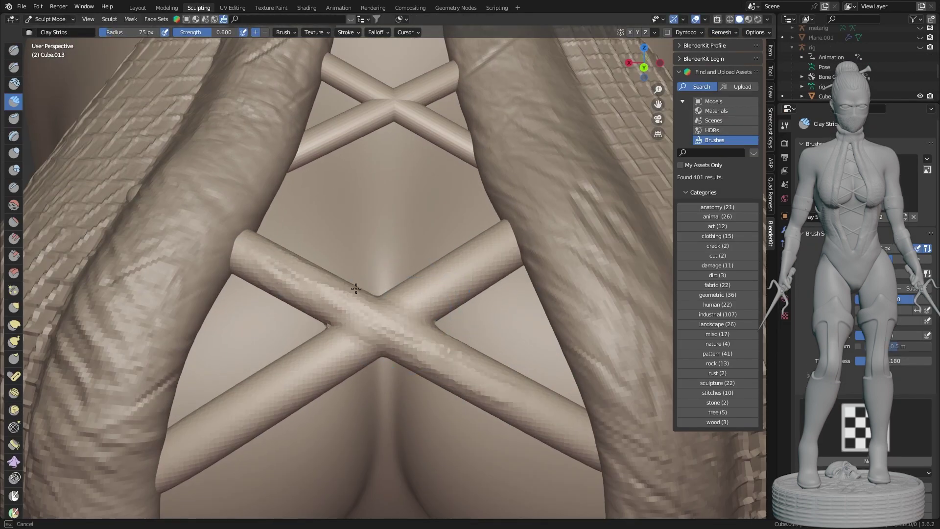
pyautogui.keyDown('ctrl'); pyautogui.moveTo(300, 269); pyautogui.dragTo(306, 283, button='middle'); pyautogui.keyUp('ctrl')
pyautogui.moveTo(487, 410)
pyautogui.mouseDown(button='middle')
pyautogui.moveTo(315, 388)
pyautogui.moveTo(277, 471)
pyautogui.mouseUp(button='middle')
pyautogui.keyDown('ctrl'); pyautogui.moveTo(181, 305); pyautogui.dragTo(444, 445, button='middle'); pyautogui.keyUp('ctrl')
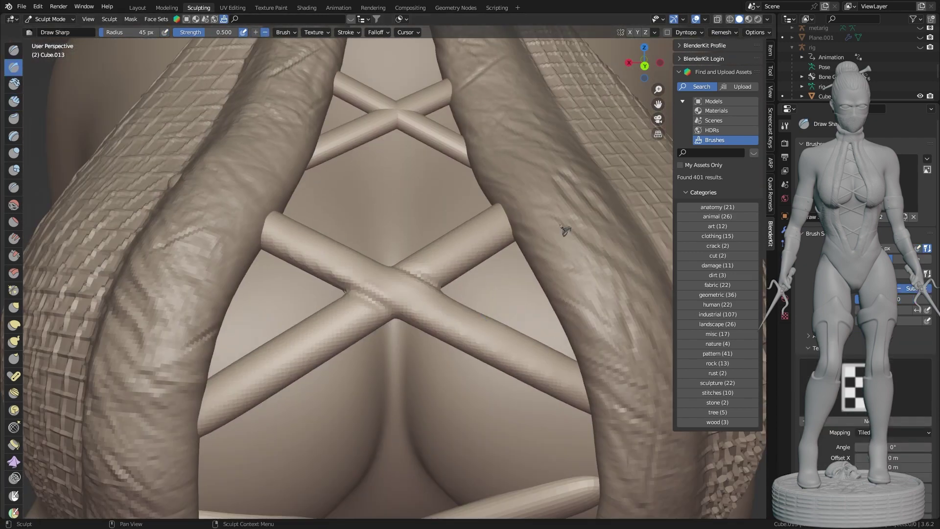
# Sharpen the seam where the lace tubes cross, then dab Clay onto the crossing.
pyautogui.keyDown('ctrl'); pyautogui.moveTo(493, 311); pyautogui.dragTo(354, 171, button='middle'); pyautogui.keyUp('ctrl')
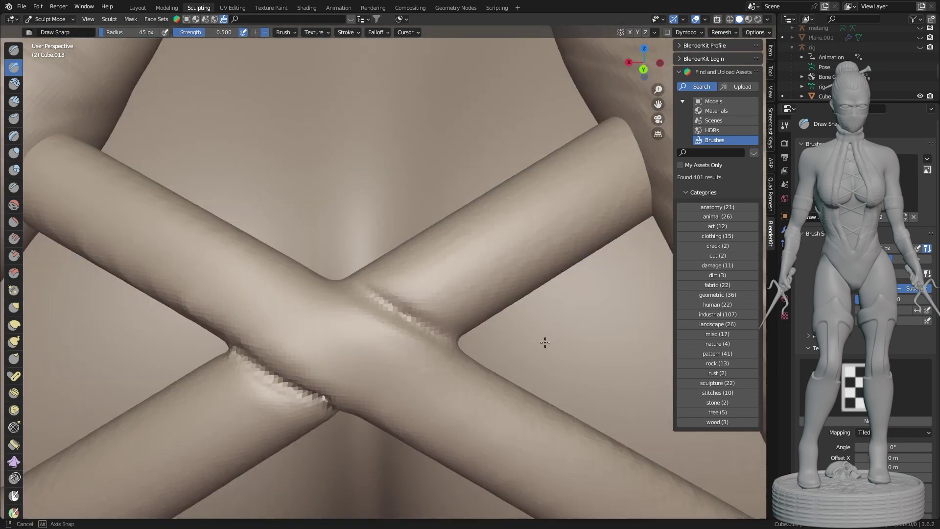
pyautogui.moveTo(545, 342)
pyautogui.mouseDown(button='middle')
pyautogui.moveTo(452, 250)
pyautogui.moveTo(452, 196)
pyautogui.mouseUp(button='middle')
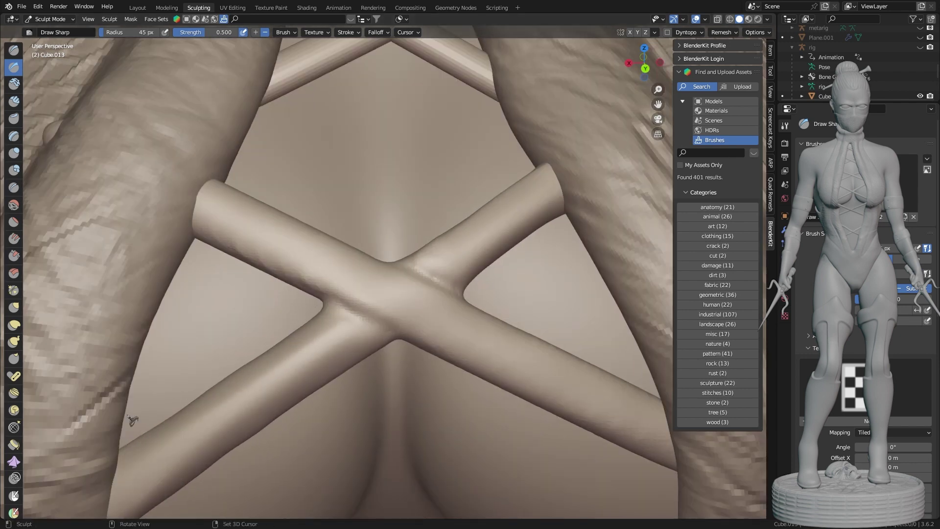
pyautogui.moveTo(132, 419); pyautogui.dragTo(247, 306, button='middle')
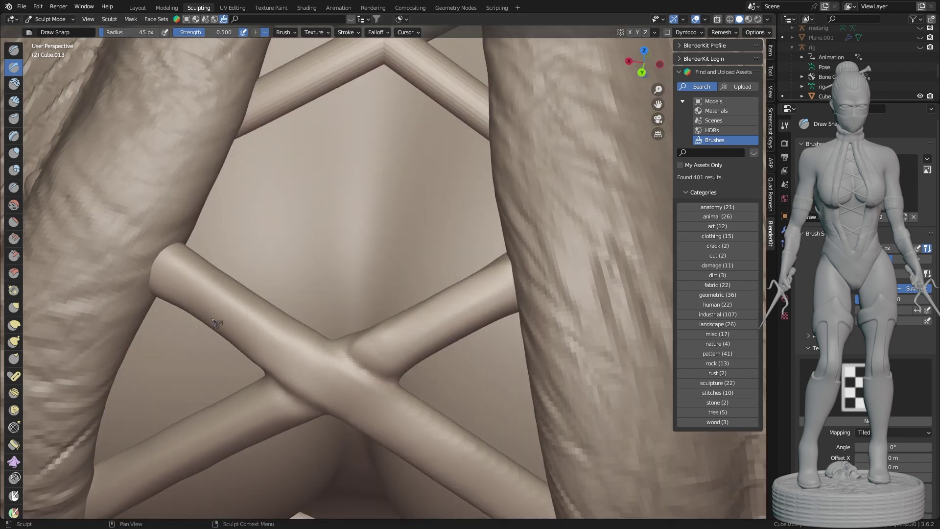
pyautogui.moveTo(507, 407)
pyautogui.mouseDown(button='middle')
pyautogui.moveTo(349, 265)
pyautogui.moveTo(497, 251)
pyautogui.mouseUp(button='middle')
pyautogui.moveTo(99, 137)
pyautogui.mouseDown(button='middle')
pyautogui.moveTo(376, 196)
pyautogui.moveTo(420, 237)
pyautogui.mouseUp(button='middle')
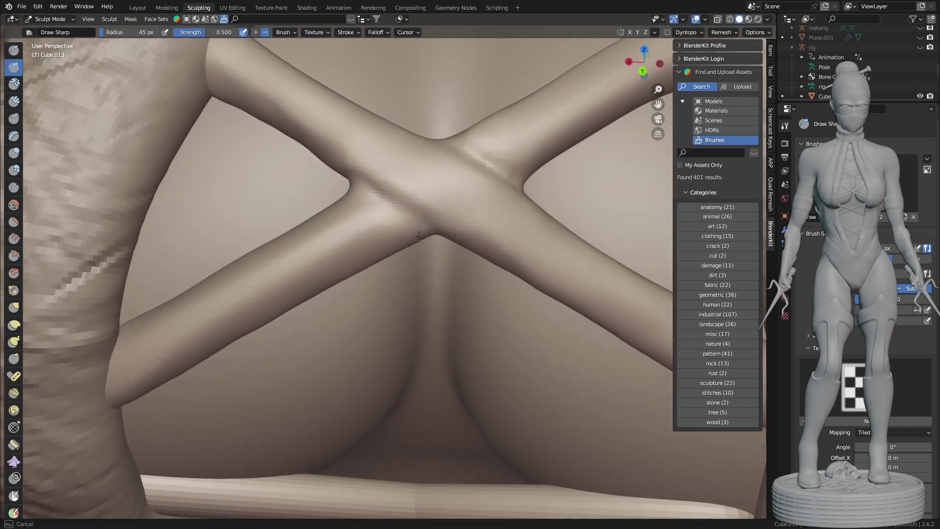
pyautogui.scroll(-4, 280, 292)
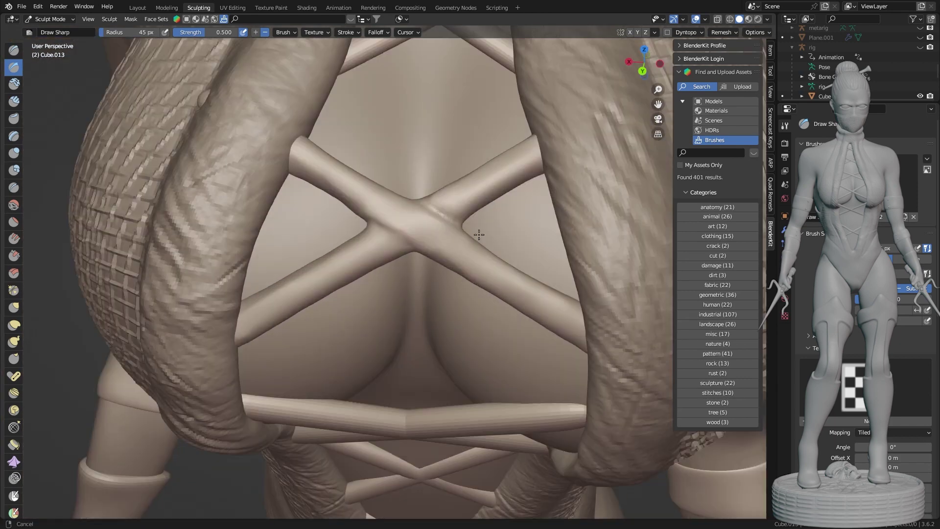
pyautogui.scroll(6, 343, 172)
pyautogui.scroll(-6, 343, 171)
pyautogui.scroll(4, 460, 289)
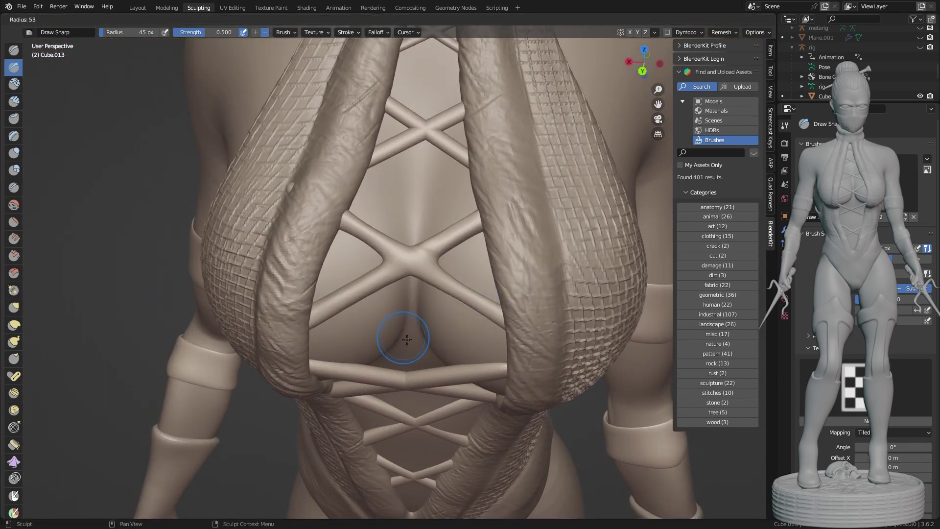
pyautogui.press('c')
pyautogui.scroll(4, 405, 223)
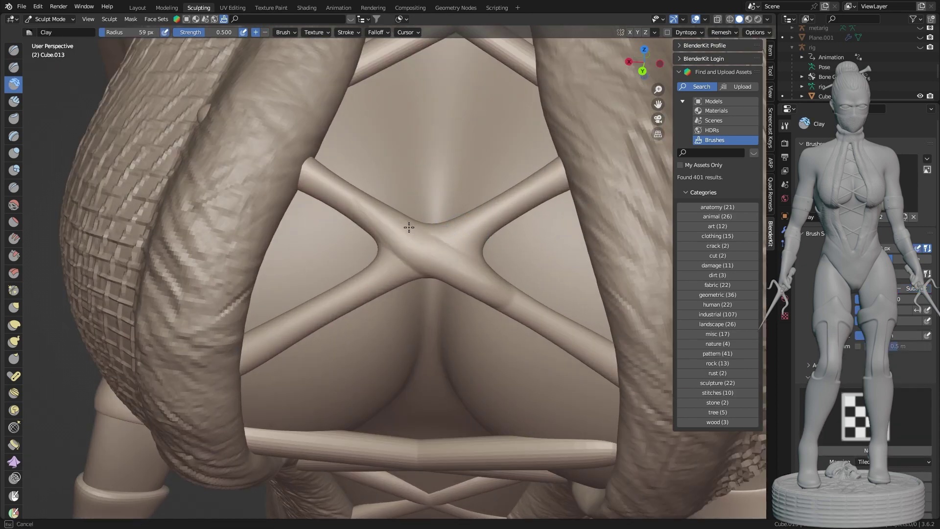
pyautogui.click(447, 199)
pyautogui.scroll(-2, 447, 199)
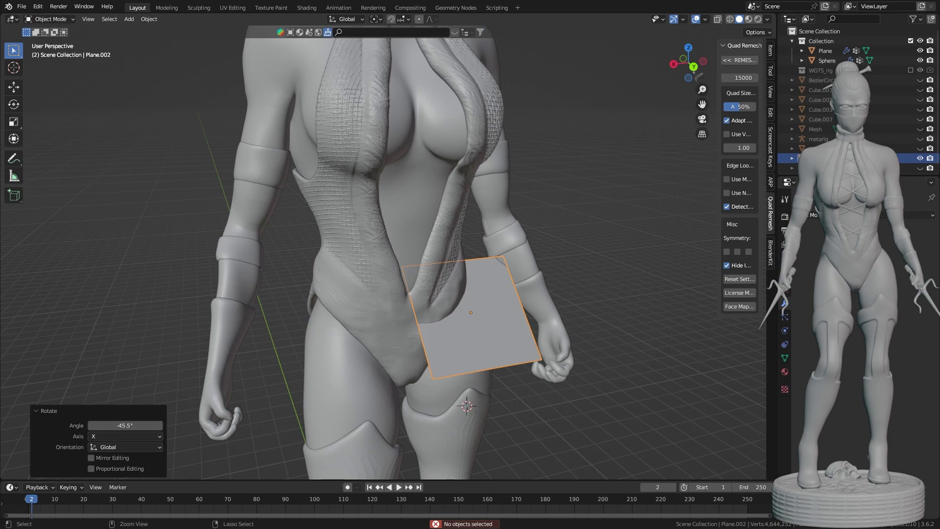
# Flatten the plane along Z in front orthographic view and add level-2 subdivision.
pyautogui.press('ctrl+KP_1')
pyautogui.press('s')
pyautogui.press('z')
pyautogui.scroll(3, 607, 261)
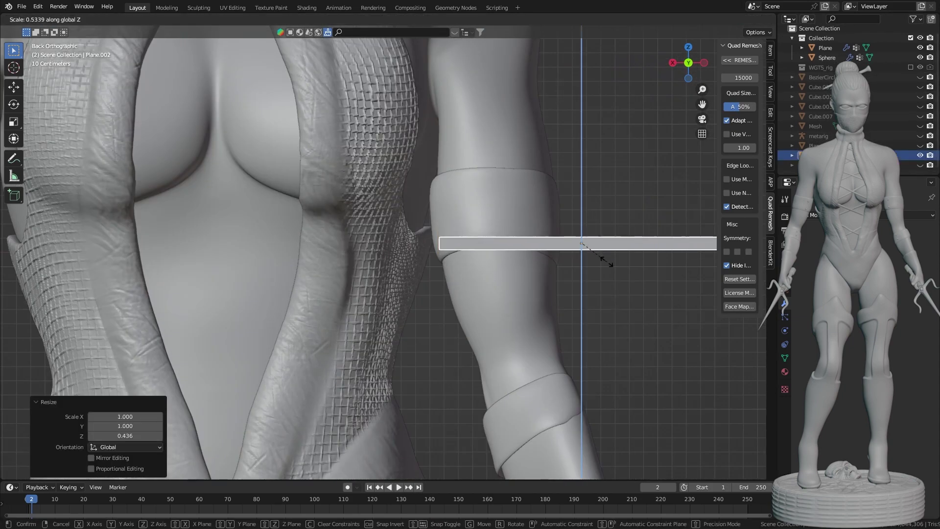
pyautogui.moveTo(610, 324); pyautogui.dragTo(529, 294, button='middle')
pyautogui.hotkey('ctrl', '2')
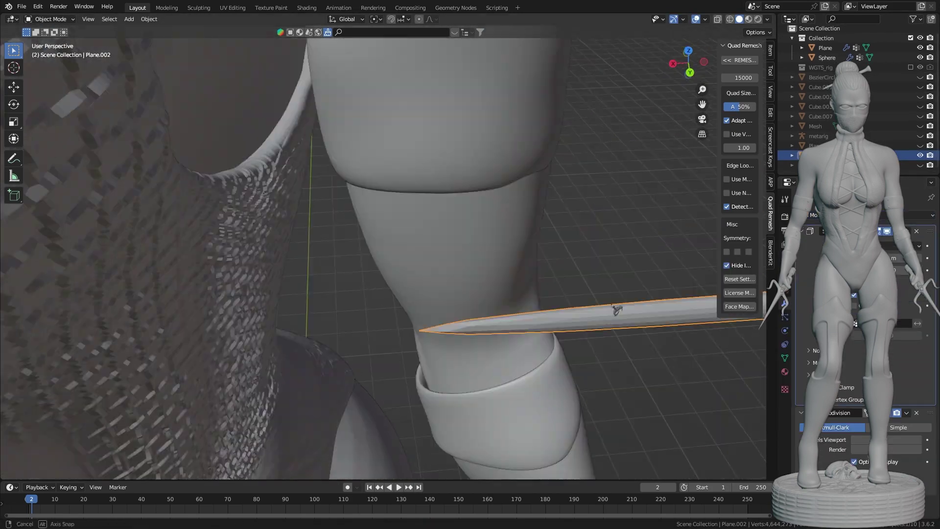
# Duplicate the thin lace and rotate the copy to form a crossed pair.
pyautogui.hotkey('shift', 'd')
pyautogui.press('y')
pyautogui.press('Return')
pyautogui.press('r')
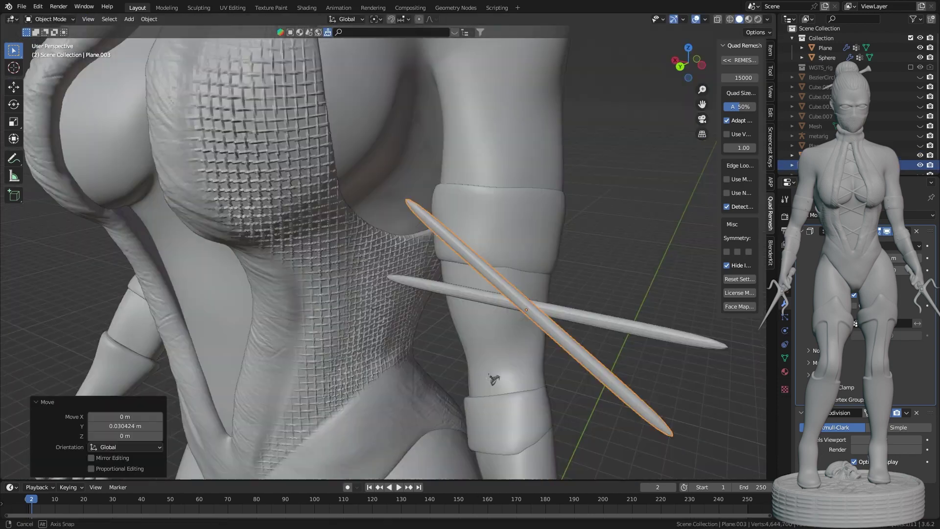
pyautogui.moveTo(493, 379)
pyautogui.mouseDown(button='middle')
pyautogui.moveTo(455, 310)
pyautogui.moveTo(431, 303)
pyautogui.mouseUp(button='middle')
pyautogui.press('g')
pyautogui.click(470, 343)
# Move the crossed spike laces into place on the chest opening.
pyautogui.press('ctrl+KP_1')
pyautogui.press('g')
pyautogui.click(421, 306)
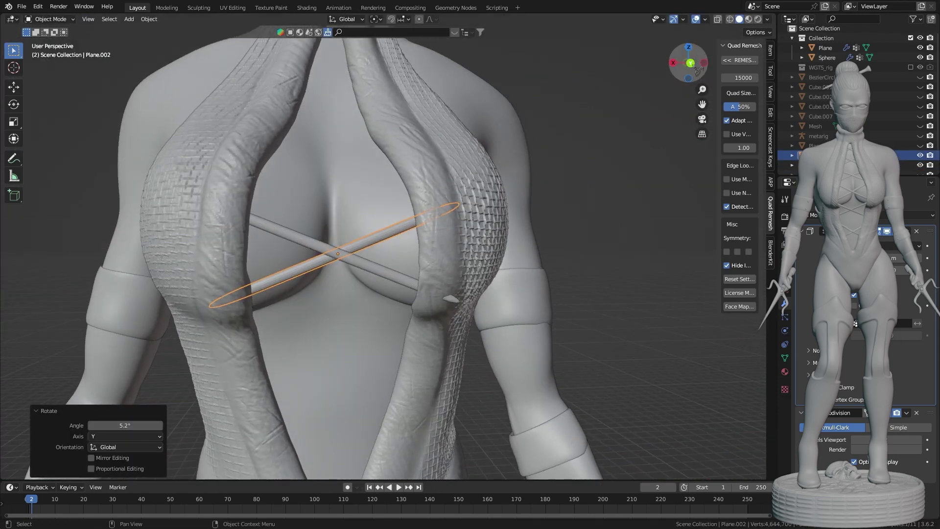
pyautogui.click(407, 286)
pyautogui.press('KP_Decimal')
pyautogui.press('g')
pyautogui.click(406, 279)
pyautogui.scroll(-3, 406, 279)
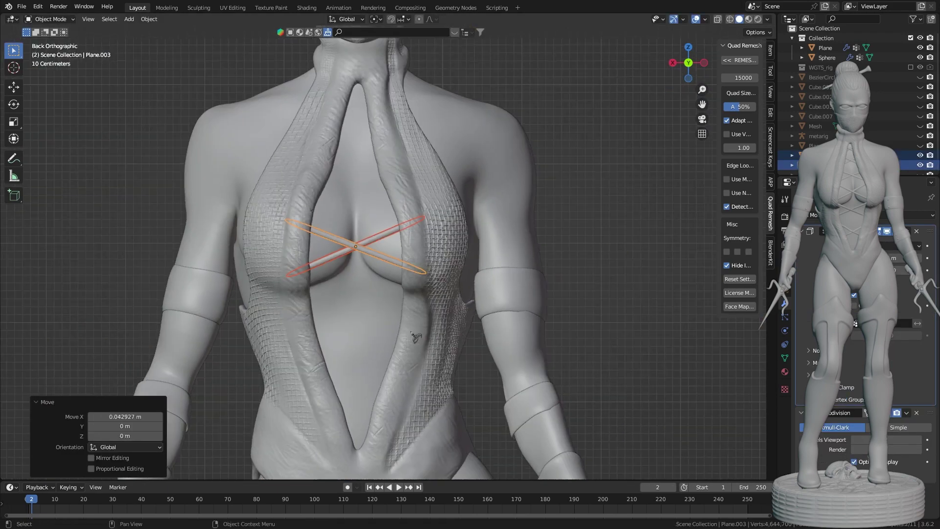
# Cancel a duplicate of the laces down the torso, then rotate a spike on X.
pyautogui.hotkey('shift', 'd')
pyautogui.press('z')
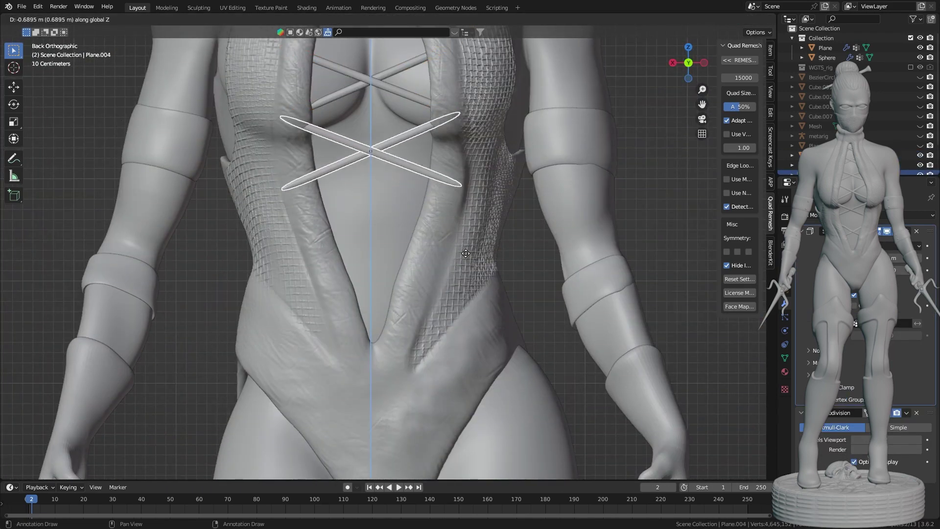
pyautogui.press('Escape')
pyautogui.hotkey('ctrl', 'z')
pyautogui.press('r')
pyautogui.press('x')
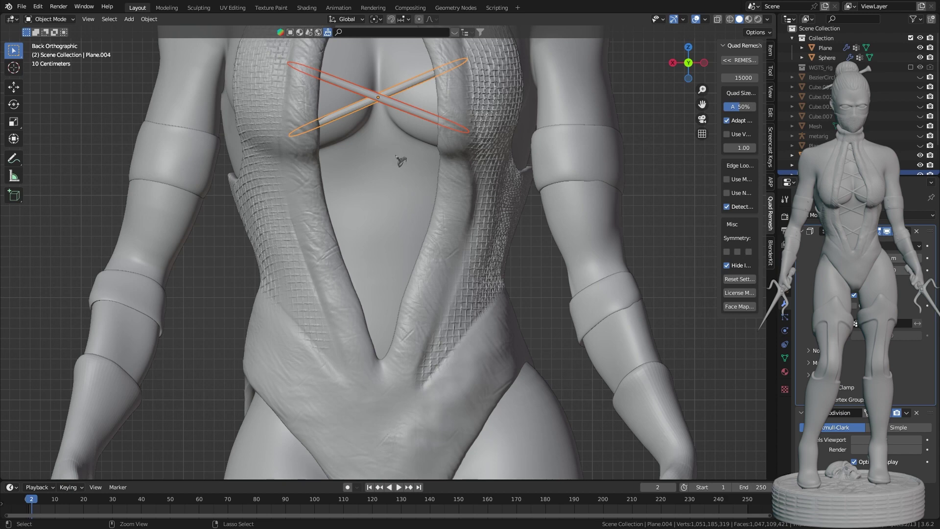
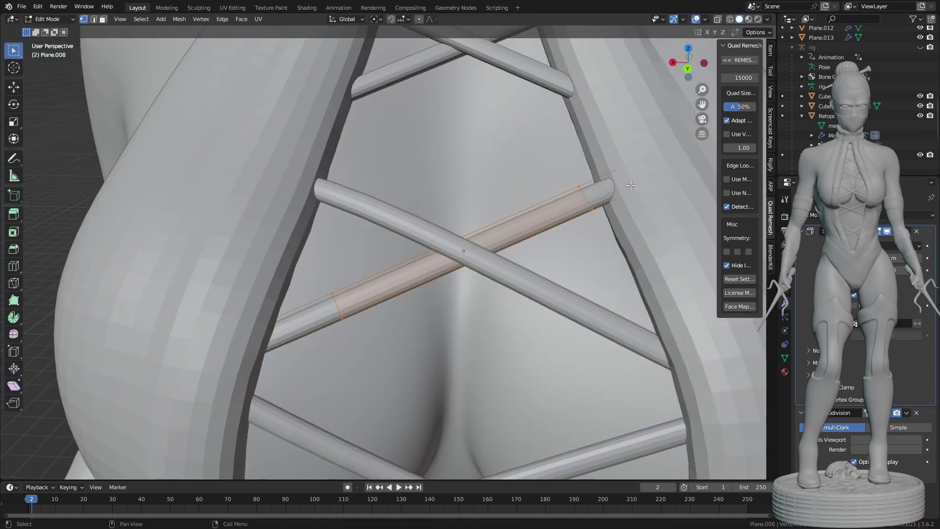
# Keep solid shading, confirm the lace strap's Y move, and box-select its next part.
pyautogui.press('z')
pyautogui.click(580, 159)
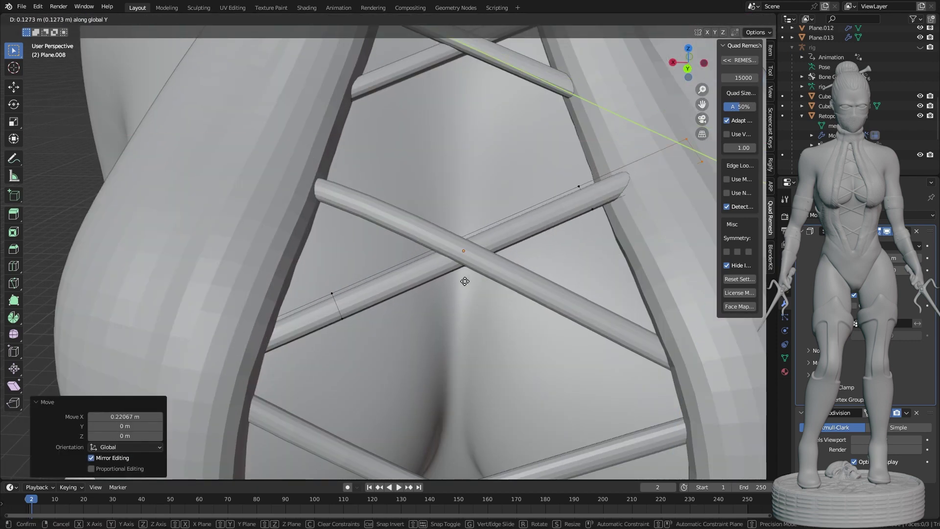
pyautogui.click(464, 281)
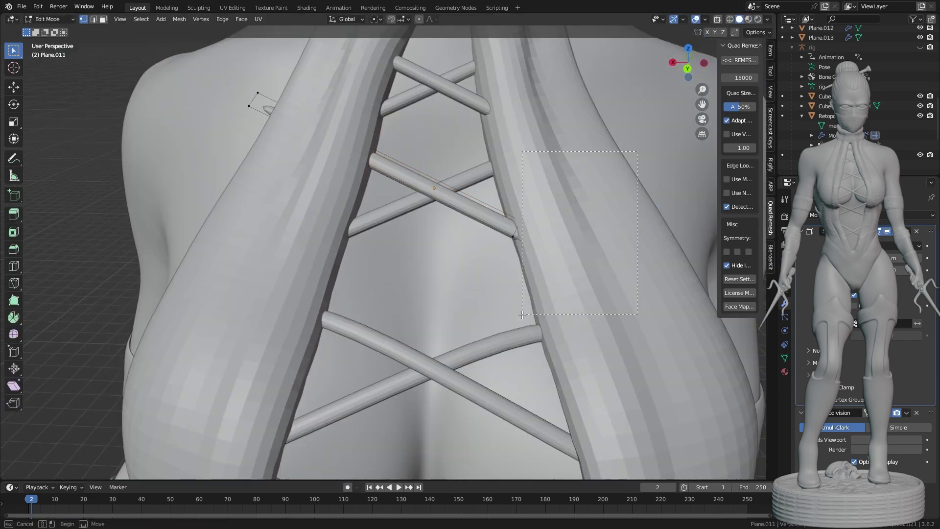
pyautogui.moveTo(672, 112); pyautogui.dragTo(541, 316)
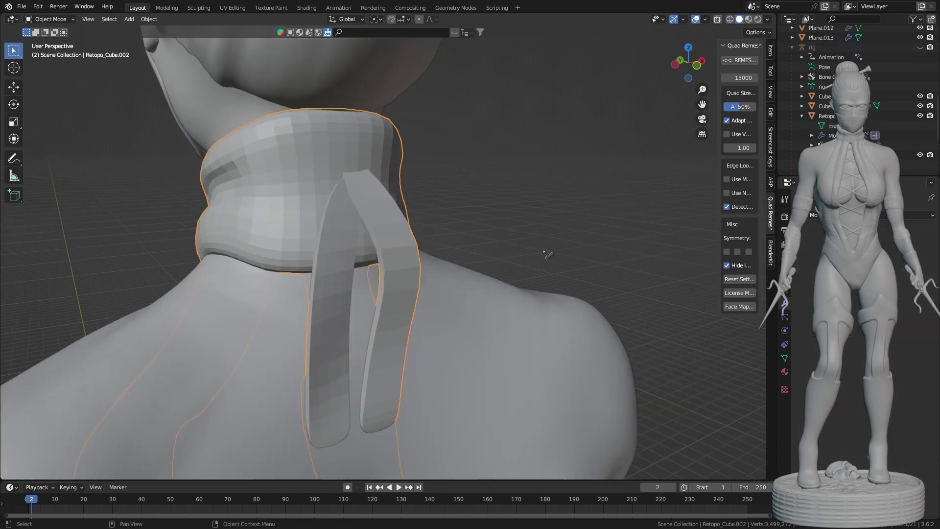
# Rotate the hair stick beside the head to a new tilt, seen from the back view.
pyautogui.scroll(-8, 546, 254)
pyautogui.moveTo(547, 254); pyautogui.dragTo(732, 296, button='middle')
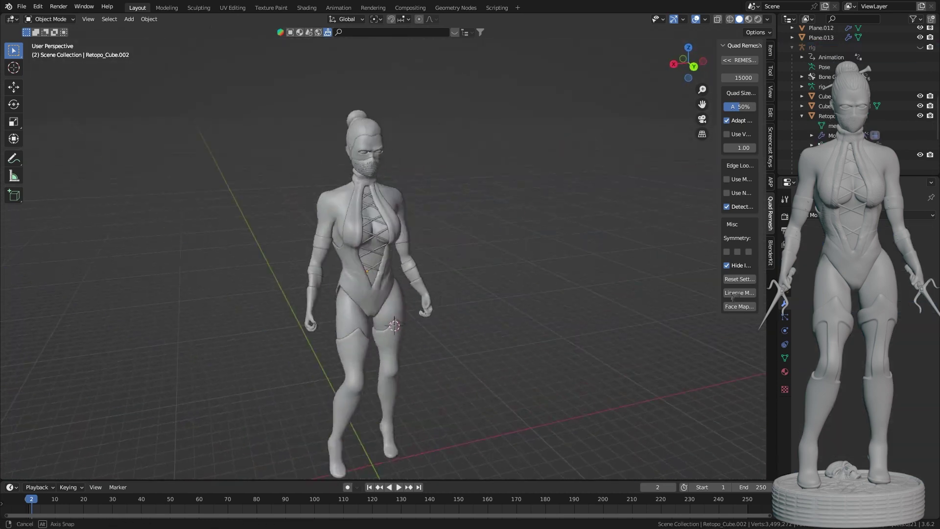
pyautogui.scroll(5, 460, 182)
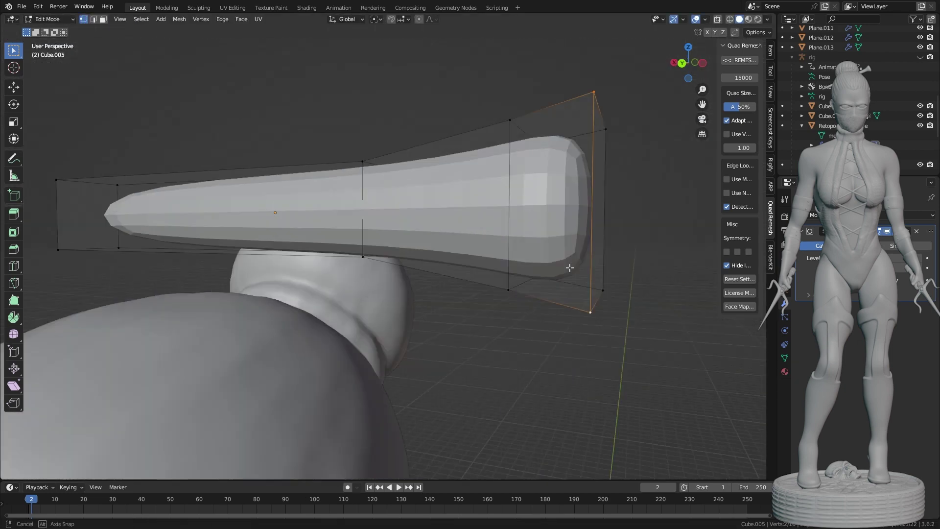
pyautogui.scroll(-4, 537, 326)
pyautogui.moveTo(537, 326); pyautogui.dragTo(482, 311, button='middle')
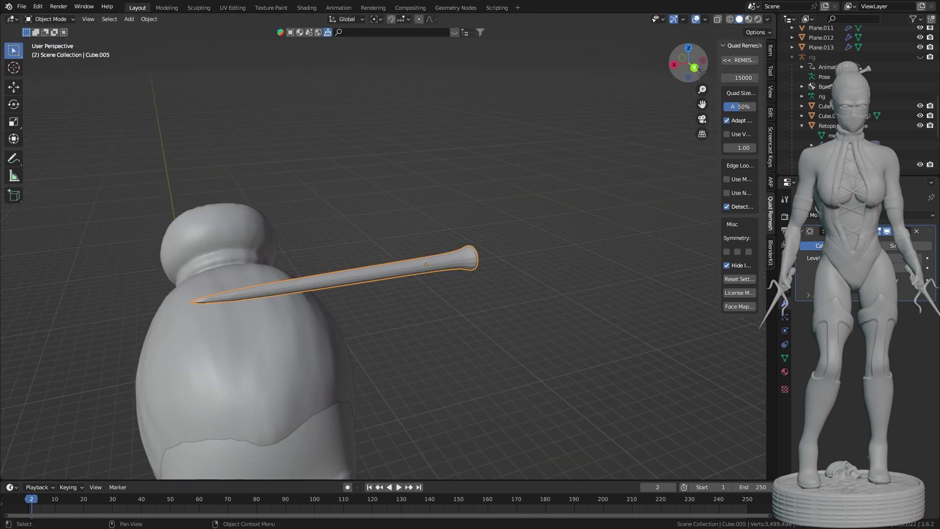
pyautogui.press('ctrl+KP_1')
pyautogui.press('r')
pyautogui.click(529, 245)
# Lower the hair stick along Z so it pierces the bun.
pyautogui.moveTo(529, 245); pyautogui.dragTo(466, 286, button='middle')
pyautogui.press('g')
pyautogui.press('z')
pyautogui.click(490, 274)
pyautogui.press('ctrl+KP_1')
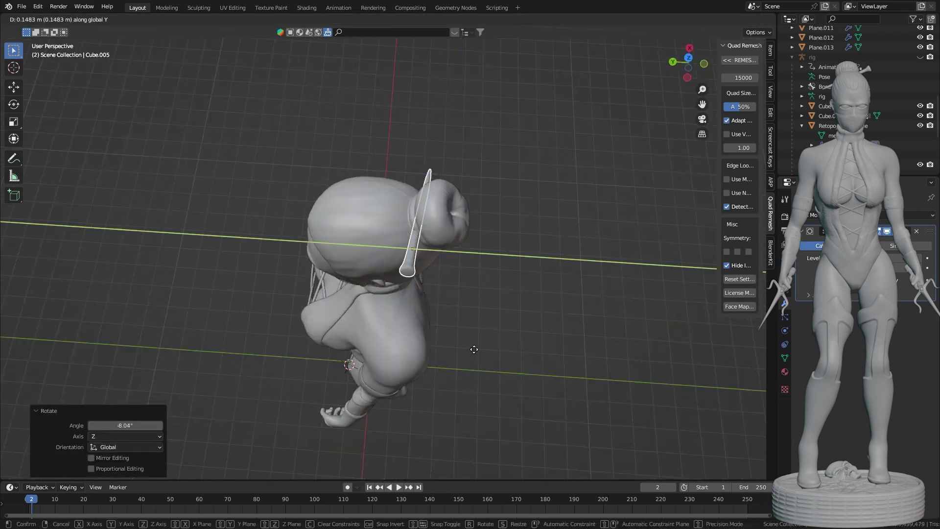
pyautogui.scroll(4, 376, 275)
# Scale up the hair stick's end into a flare, working in wireframe view.
pyautogui.press('Tab')
pyautogui.hotkey('shift', 'z')
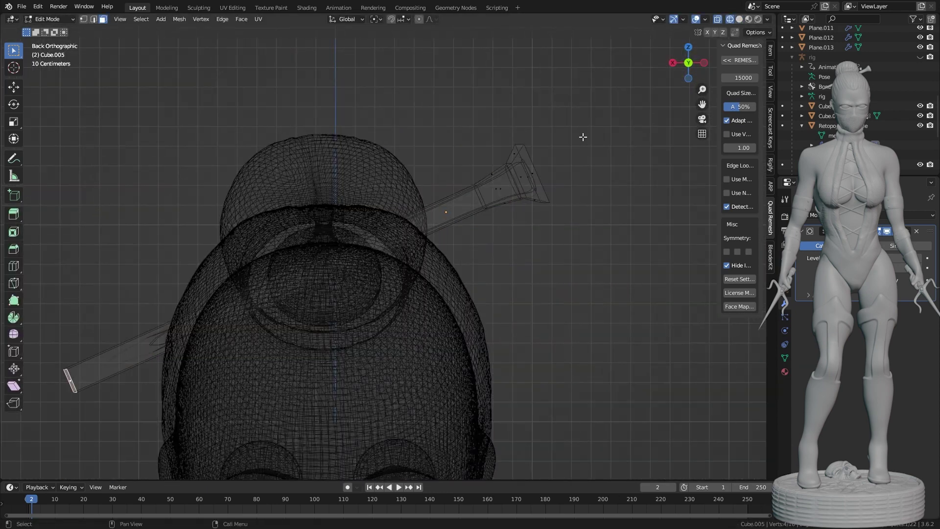
pyautogui.press('s')
pyautogui.click(551, 325)
pyautogui.press('Tab')
pyautogui.hotkey('shift', 'z')
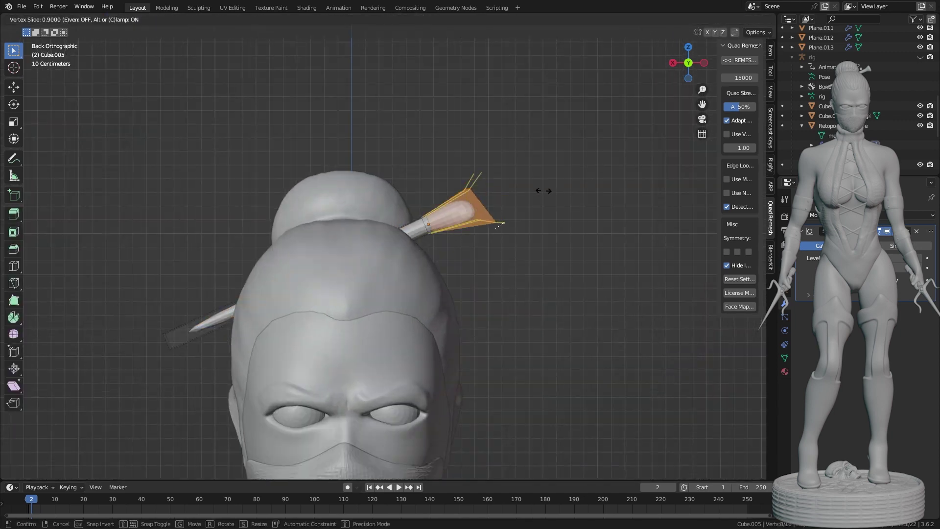
pyautogui.moveTo(538, 293); pyautogui.dragTo(469, 279, button='middle')
# Slide the edge loop near the hair stick's knob along its surface.
pyautogui.press('Tab')
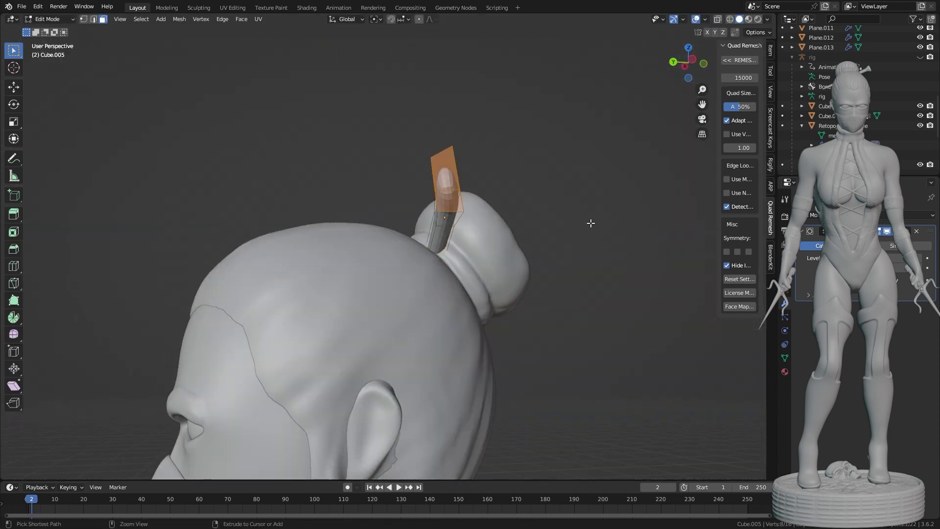
pyautogui.moveTo(590, 223); pyautogui.dragTo(490, 235, button='middle')
pyautogui.scroll(3, 440, 196)
pyautogui.press('1')
pyautogui.press('g')
pyautogui.press('g')
pyautogui.click(382, 111)
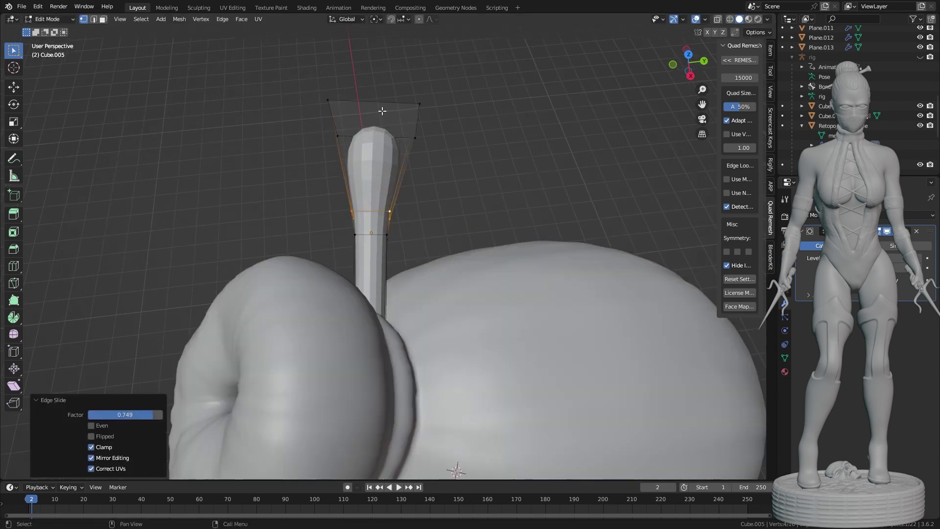
pyautogui.press('3')
pyautogui.moveTo(382, 111)
pyautogui.mouseDown(button='middle')
pyautogui.moveTo(440, 196)
pyautogui.moveTo(522, 241)
pyautogui.mouseUp(button='middle')
pyautogui.press('ctrl+KP_1')
pyautogui.scroll(3, 400, 257)
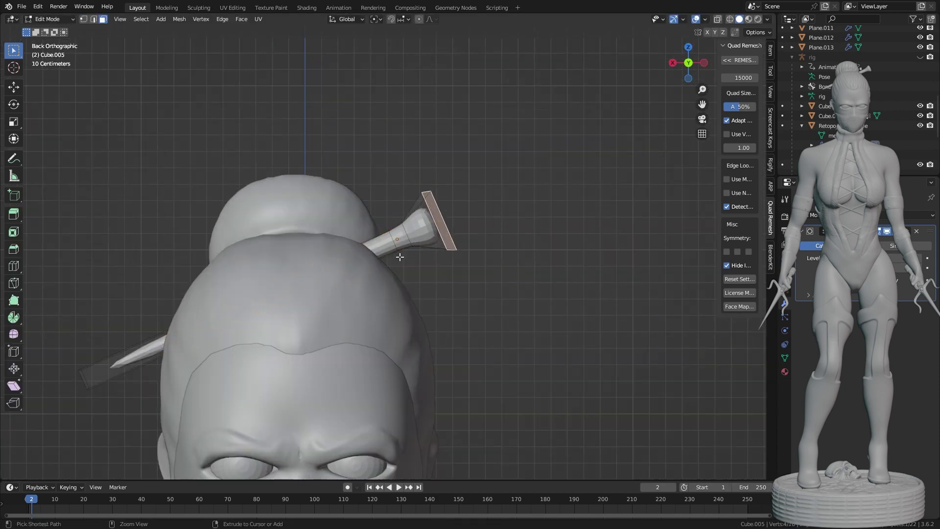
pyautogui.moveTo(488, 268); pyautogui.dragTo(457, 310, button='middle')
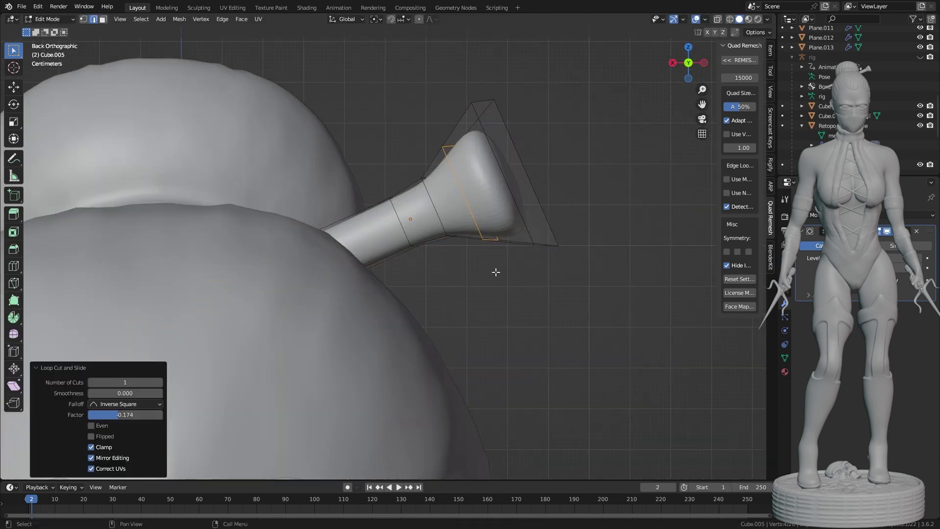
# Add a loop cut on the hair stick close to its flared end.
pyautogui.press('Tab')
pyautogui.moveTo(495, 270)
pyautogui.mouseDown(button='middle')
pyautogui.moveTo(374, 313)
pyautogui.moveTo(404, 326)
pyautogui.mouseUp(button='middle')
pyautogui.scroll(-3, 404, 325)
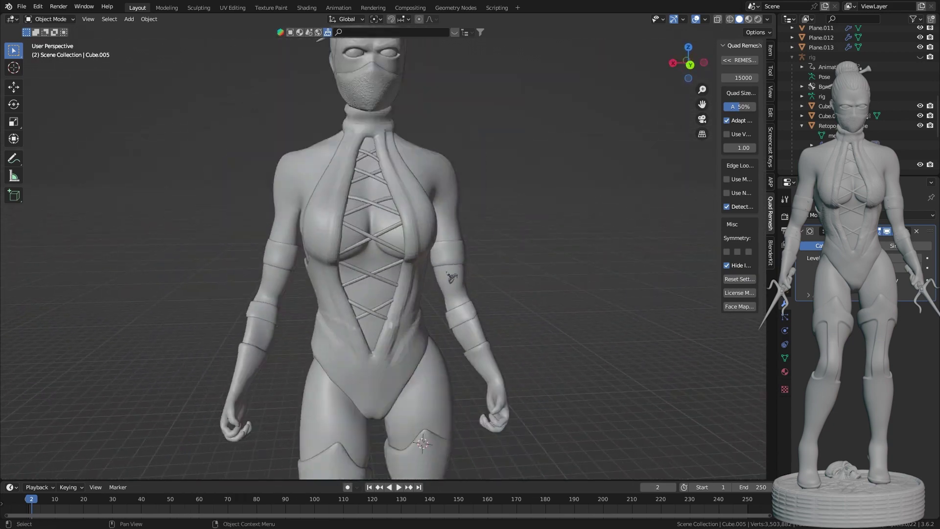
pyautogui.scroll(5, 451, 277)
# Move a section of the chest lace strap along Z into place.
pyautogui.click(509, 279)
pyautogui.press('Tab')
pyautogui.press('g')
pyautogui.press('z')
pyautogui.click(441, 229)
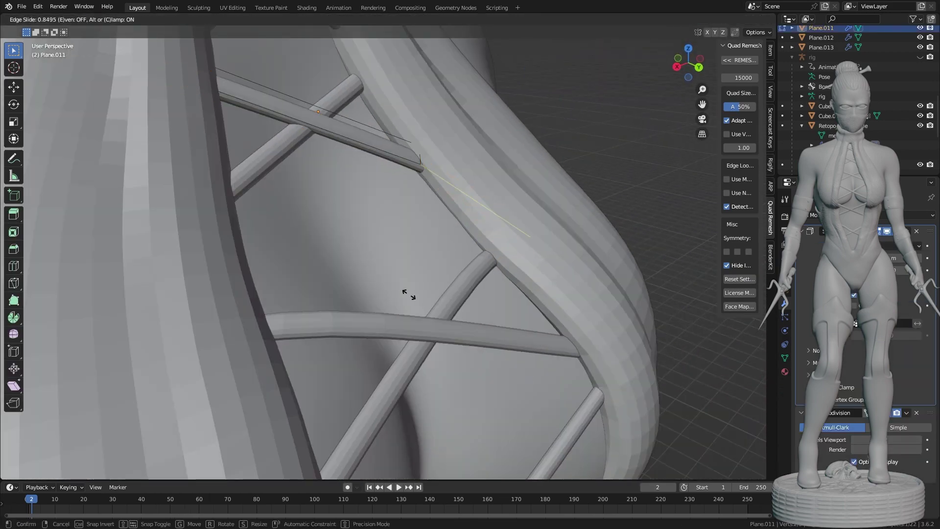
pyautogui.scroll(-5, 431, 300)
pyautogui.press('Tab')
pyautogui.scroll(-2, 484, 364)
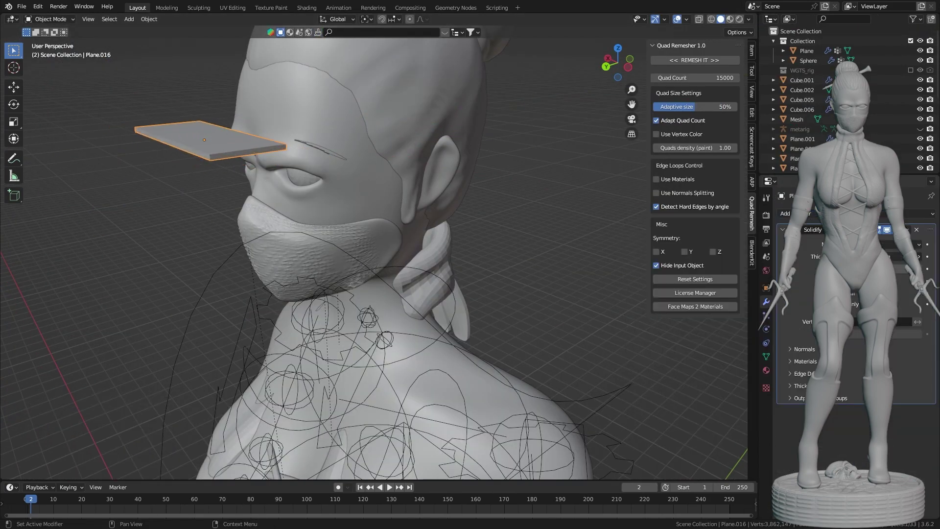
# Add a loop cut across the eyelid piece from the back view.
pyautogui.press('ctrl+KP_1')
pyautogui.scroll(4, 514, 211)
pyautogui.press('Tab')
pyautogui.hotkey('ctrl', 'r')
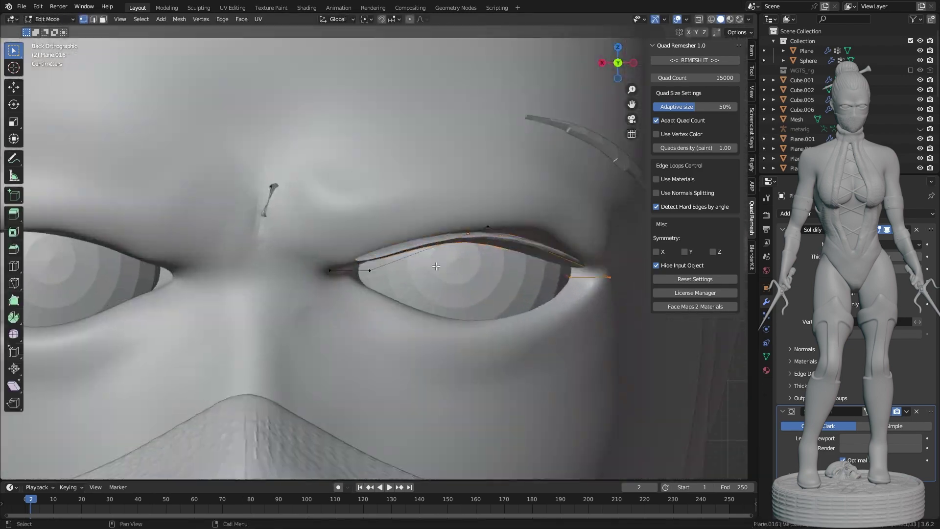
pyautogui.press('Tab')
pyautogui.scroll(-5, 578, 250)
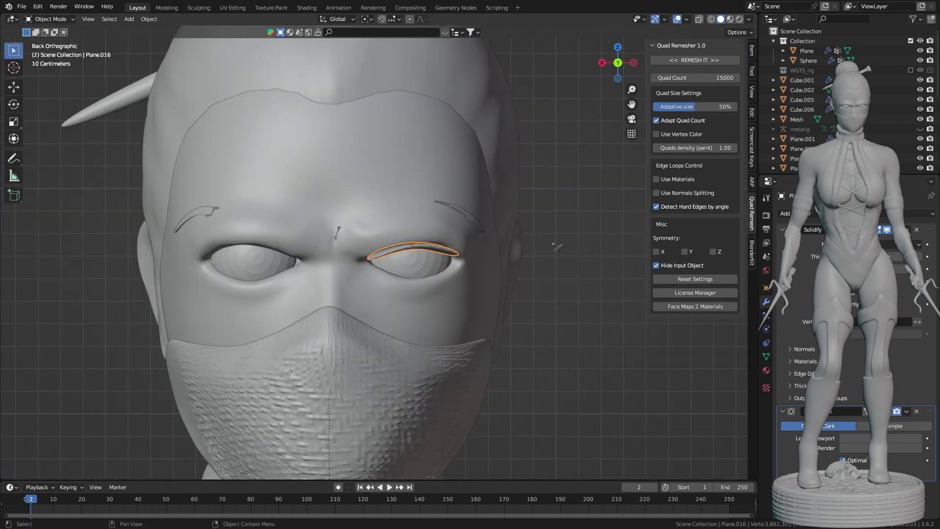
pyautogui.moveTo(578, 251); pyautogui.dragTo(399, 310, button='middle')
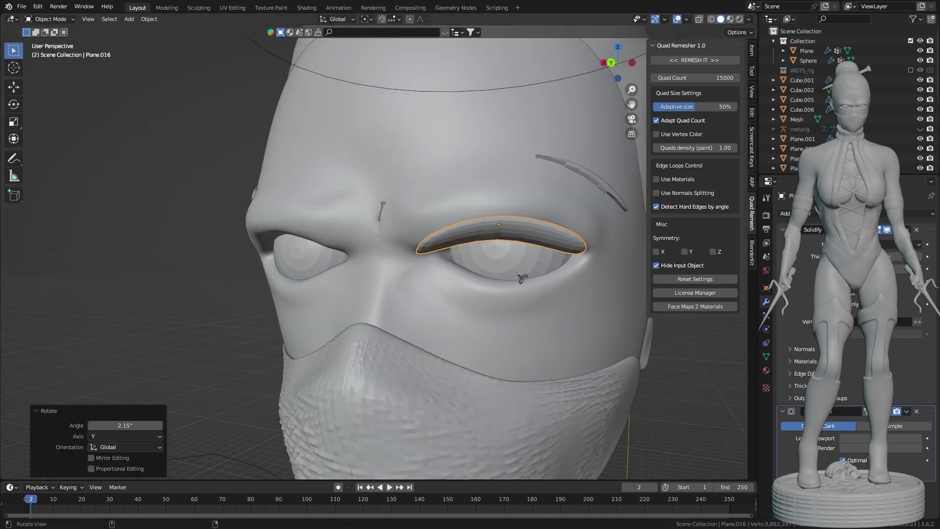
# Raise the eyelid corner along Z and smooth it with subdivision level 3.
pyautogui.press('g')
pyautogui.press('z')
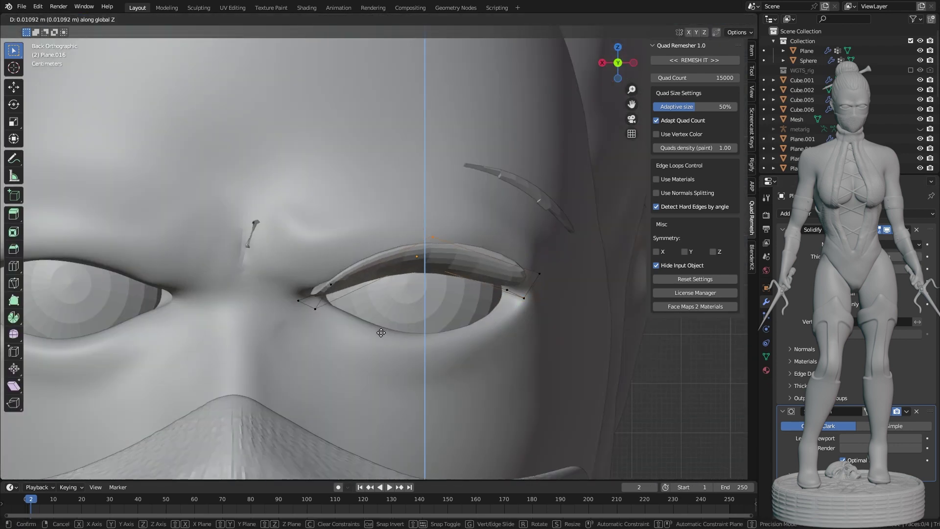
pyautogui.click(381, 333)
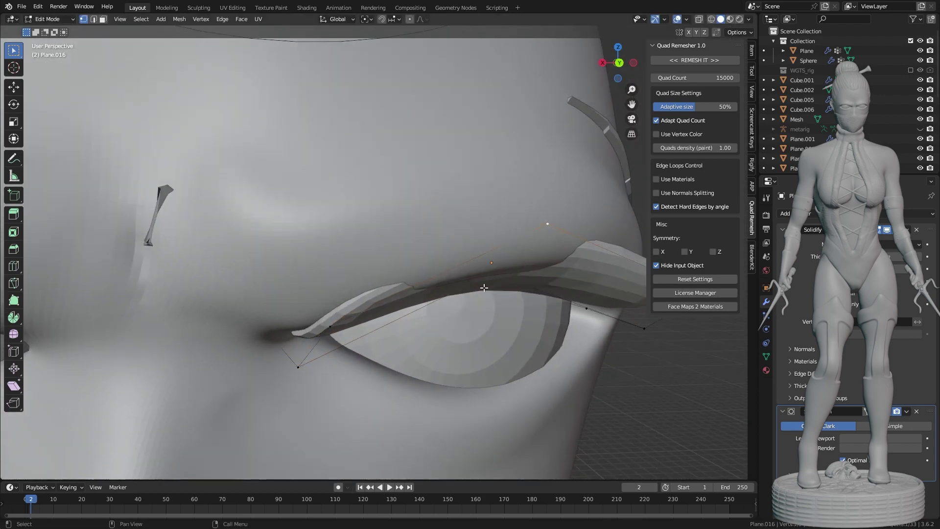
pyautogui.moveTo(381, 332)
pyautogui.mouseDown(button='middle')
pyautogui.moveTo(505, 359)
pyautogui.moveTo(352, 291)
pyautogui.mouseUp(button='middle')
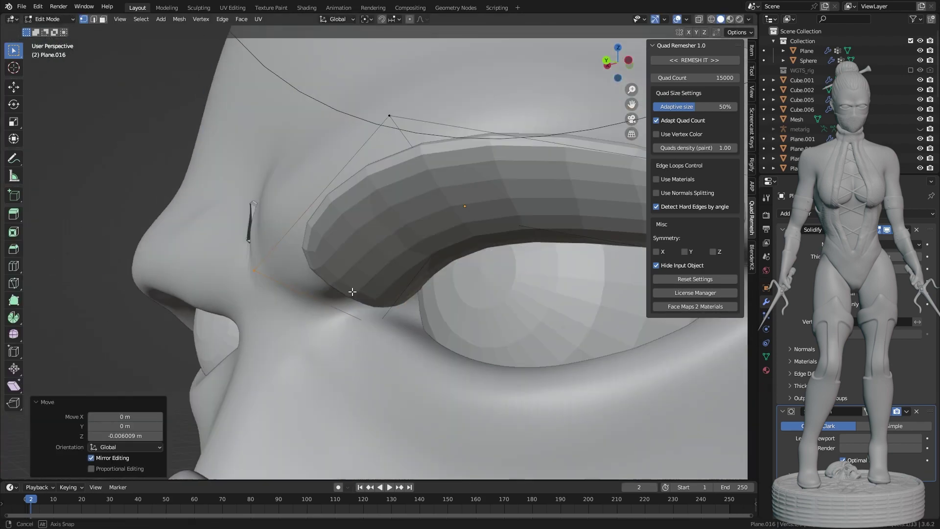
pyautogui.press('Tab')
pyautogui.hotkey('ctrl', '3')
pyautogui.moveTo(367, 324)
pyautogui.mouseDown(button='middle')
pyautogui.moveTo(437, 215)
pyautogui.moveTo(370, 251)
pyautogui.mouseUp(button='middle')
# Try lowering the eyebrow piece along Z, then undo the change.
pyautogui.press('g')
pyautogui.press('z')
pyautogui.click(369, 251)
pyautogui.hotkey('ctrl', 'z')
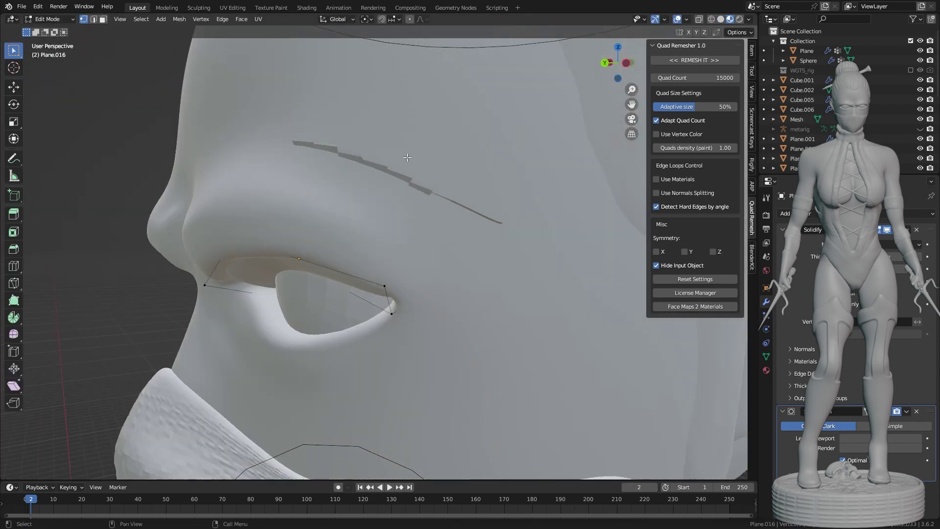
pyautogui.hotkey('ctrl', 'z')
pyautogui.hotkey('ctrl', 'z')
pyautogui.moveTo(369, 251)
pyautogui.mouseDown(button='middle')
pyautogui.moveTo(567, 135)
pyautogui.moveTo(425, 206)
pyautogui.mouseUp(button='middle')
# Lower the eyelid vertices along Z so the lid fits over the eye.
pyautogui.press('g')
pyautogui.press('z')
pyautogui.click(425, 205)
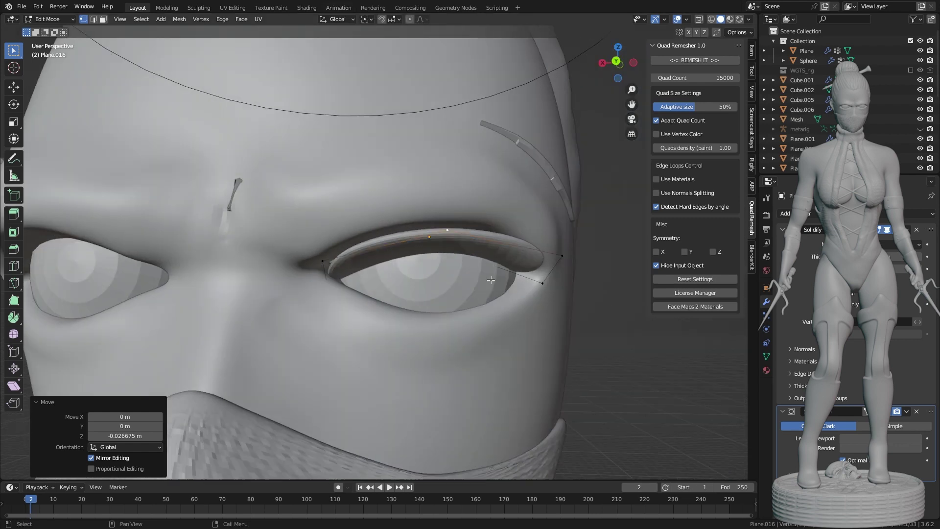
pyautogui.moveTo(426, 206)
pyautogui.mouseDown(button='middle')
pyautogui.moveTo(503, 262)
pyautogui.moveTo(465, 293)
pyautogui.moveTo(455, 325)
pyautogui.moveTo(455, 308)
pyautogui.mouseUp(button='middle')
pyautogui.press('g')
pyautogui.press('z')
pyautogui.click(444, 219)
pyautogui.press('Tab')
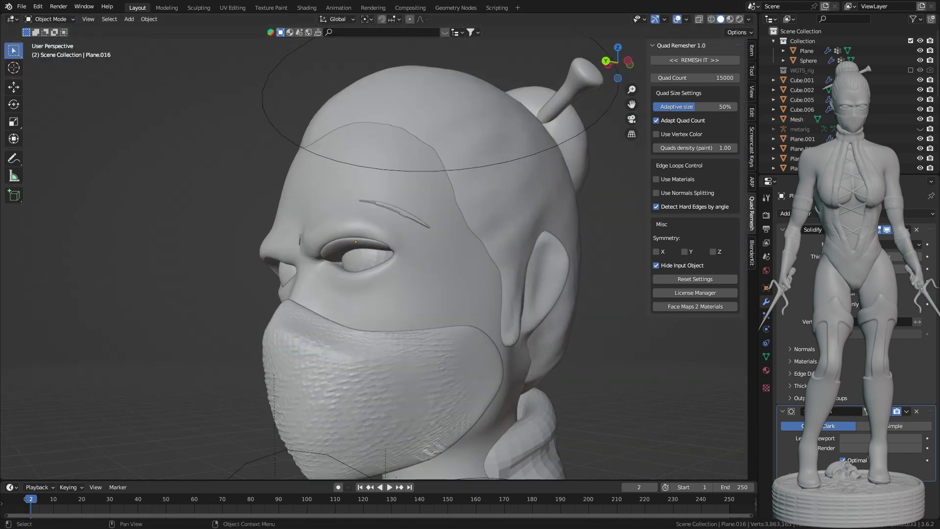
# Try dropping the eyelid piece below the eye, then undo the move.
pyautogui.moveTo(441, 264); pyautogui.dragTo(470, 294, button='middle')
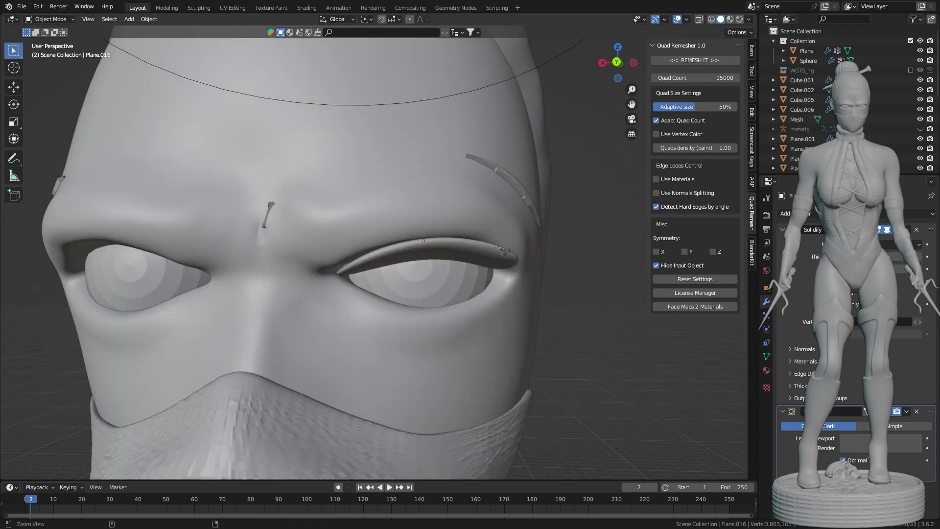
pyautogui.press('g')
pyautogui.click(471, 294)
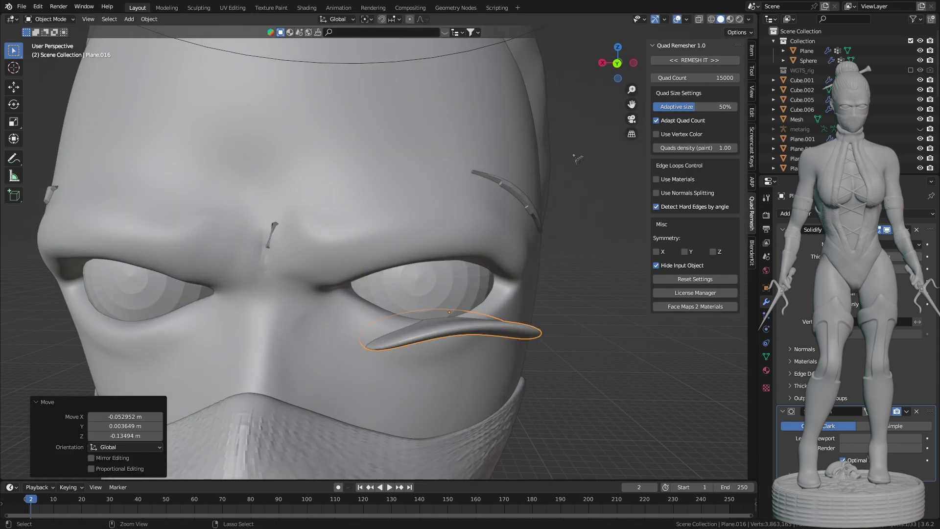
pyautogui.moveTo(578, 158)
pyautogui.mouseDown(button='middle')
pyautogui.moveTo(509, 290)
pyautogui.moveTo(571, 319)
pyautogui.mouseUp(button='middle')
pyautogui.hotkey('ctrl', 'z')
pyautogui.scroll(3, 571, 319)
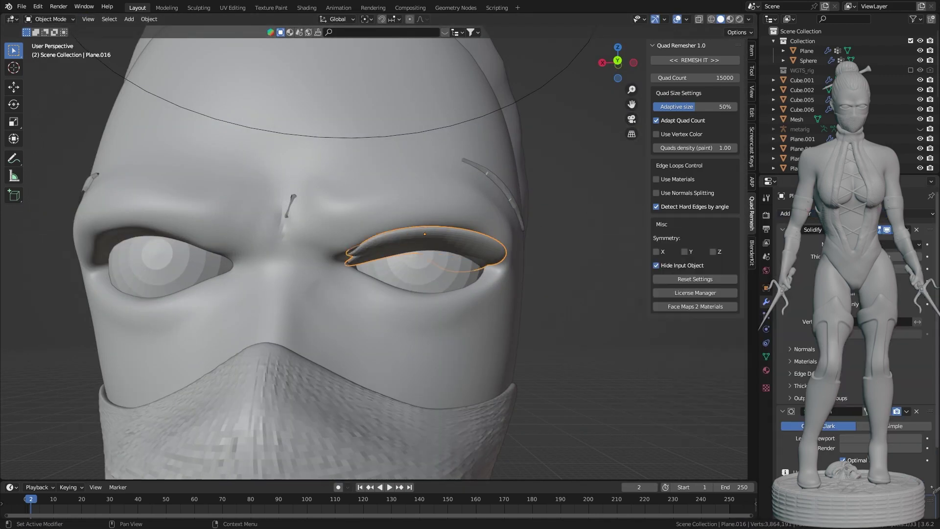
pyautogui.moveTo(440, 264); pyautogui.dragTo(470, 294, button='middle')
# Duplicate the eyelid and place the copy under the eye as a lower lid.
pyautogui.press('g')
pyautogui.press('z')
pyautogui.click(467, 366)
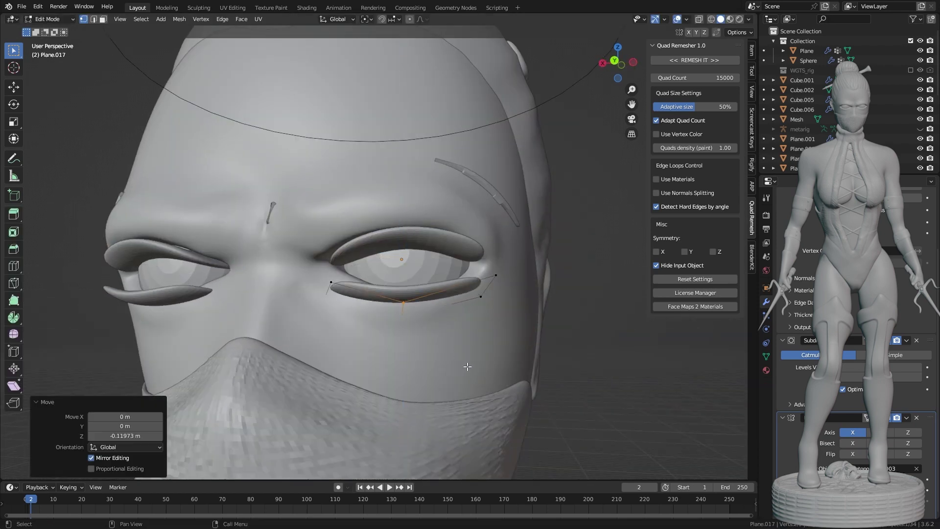
pyautogui.press('Tab')
pyautogui.press('Tab')
pyautogui.moveTo(467, 367)
pyautogui.mouseDown(button='middle')
pyautogui.moveTo(440, 343)
pyautogui.moveTo(470, 304)
pyautogui.mouseUp(button='middle')
pyautogui.press('Tab')
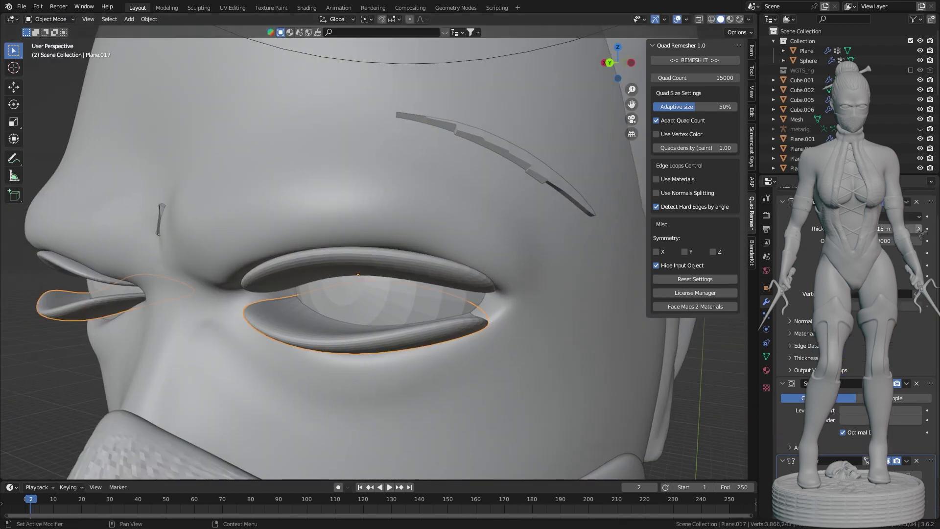
pyautogui.press('Tab')
pyautogui.moveTo(538, 318)
pyautogui.mouseDown(button='middle')
pyautogui.moveTo(562, 352)
pyautogui.moveTo(379, 140)
pyautogui.moveTo(392, 268)
pyautogui.moveTo(457, 327)
pyautogui.mouseUp(button='middle')
# Adjust the lower lid's points along Y to set its depth.
pyautogui.press('g')
pyautogui.press('y')
pyautogui.click(562, 352)
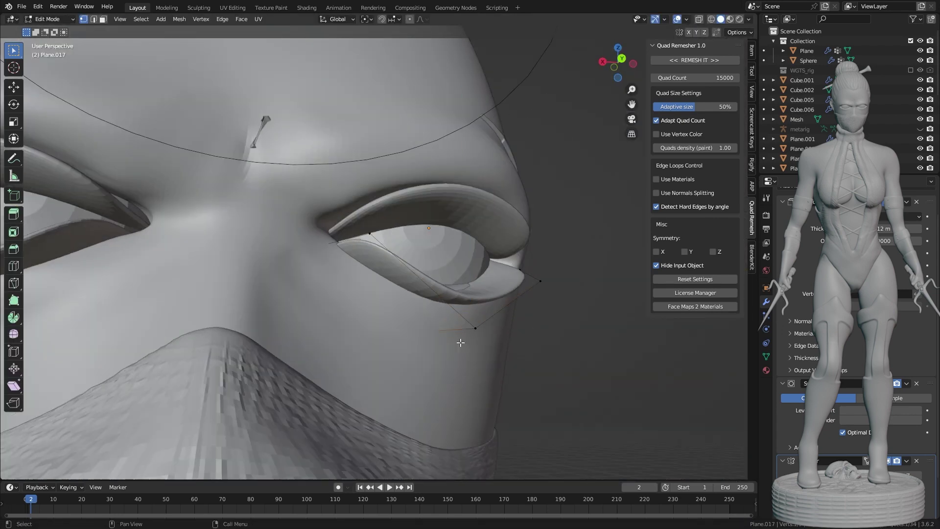
pyautogui.press('g')
pyautogui.press('y')
pyautogui.click(524, 325)
pyautogui.moveTo(525, 325); pyautogui.dragTo(457, 259, button='middle')
# Slide the lower lid sideways along X, then pick the Retopo_Cube.003 head for sculpting.
pyautogui.click(376, 340)
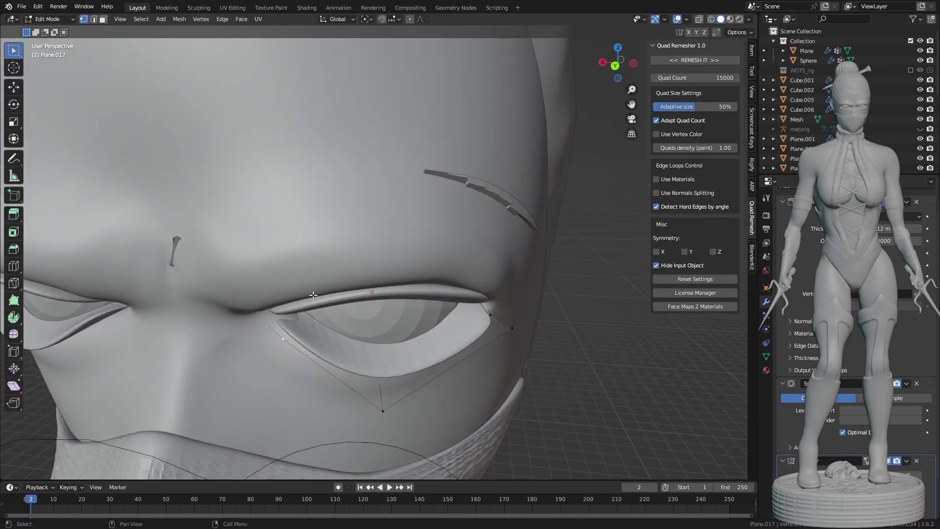
pyautogui.press('g')
pyautogui.press('x')
pyautogui.moveTo(376, 341)
pyautogui.mouseDown(button='middle')
pyautogui.moveTo(441, 279)
pyautogui.moveTo(466, 326)
pyautogui.mouseUp(button='middle')
pyautogui.click(466, 326)
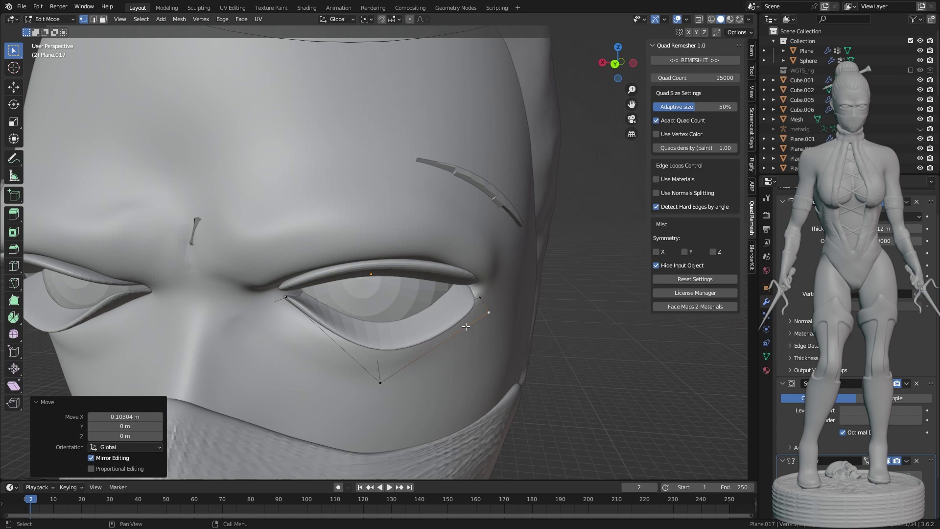
pyautogui.click(394, 385)
pyautogui.scroll(-3, 531, 310)
pyautogui.scroll(-4, 495, 309)
pyautogui.scroll(4, 519, 313)
pyautogui.press('Tab')
pyautogui.scroll(-4, 467, 283)
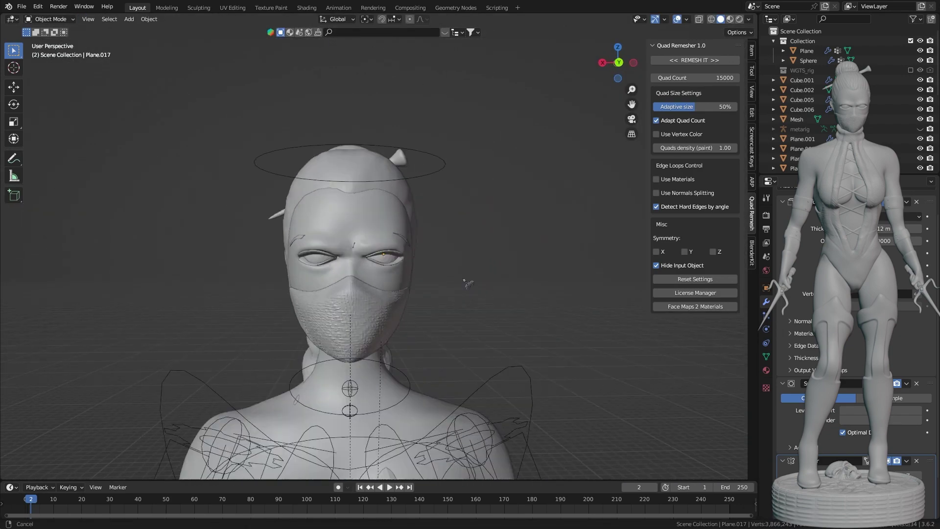
pyautogui.scroll(7, 467, 283)
pyautogui.click(242, 74)
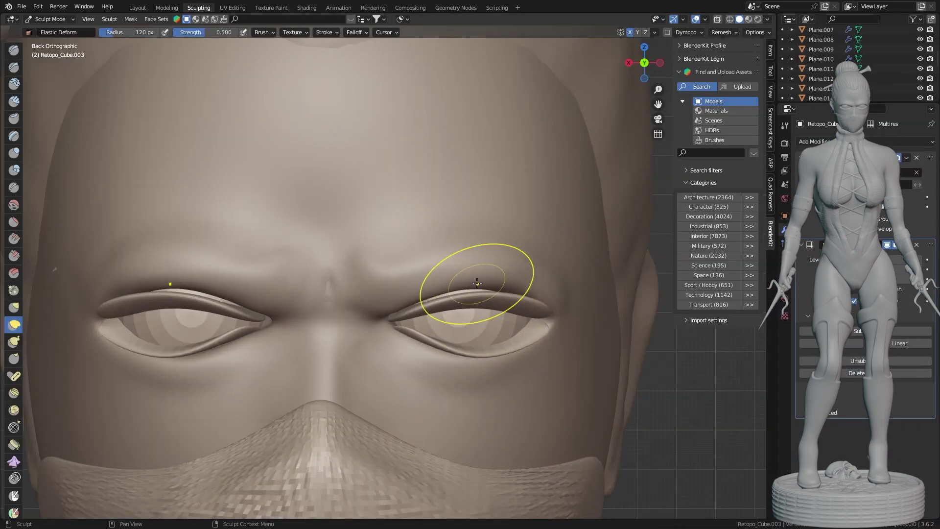
# Open and dismiss the object context menu, then orbit around the character's head.
pyautogui.scroll(-5, 477, 283)
pyautogui.scroll(4, 475, 318)
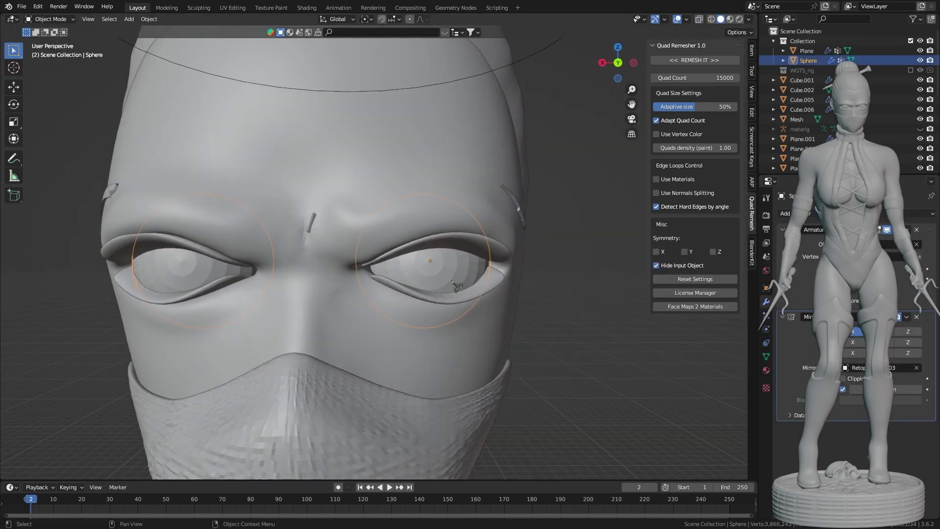
pyautogui.rightClick(470, 348)
pyautogui.click(555, 358)
pyautogui.moveTo(555, 357); pyautogui.dragTo(441, 343, button='middle')
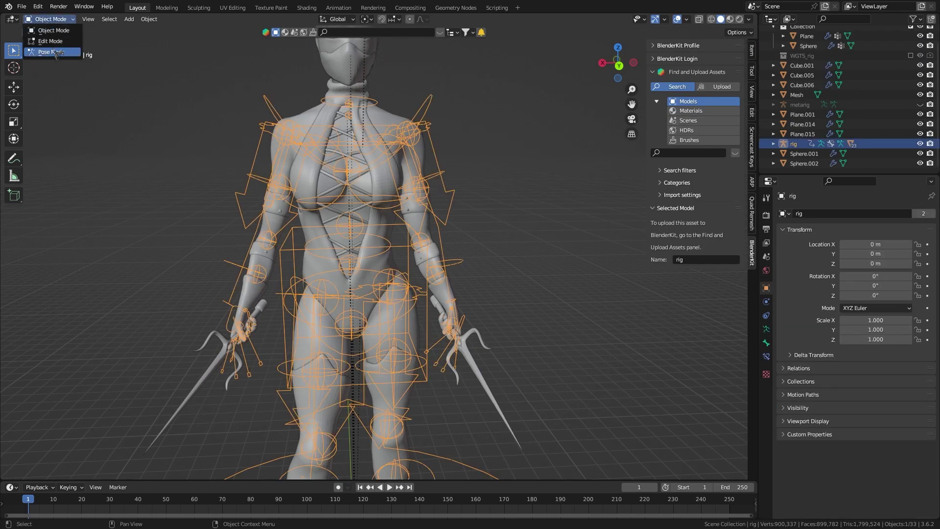
# In Pose Mode, test-lift the body with the torso control, then cancel it.
pyautogui.click(57, 52)
pyautogui.scroll(3, 523, 364)
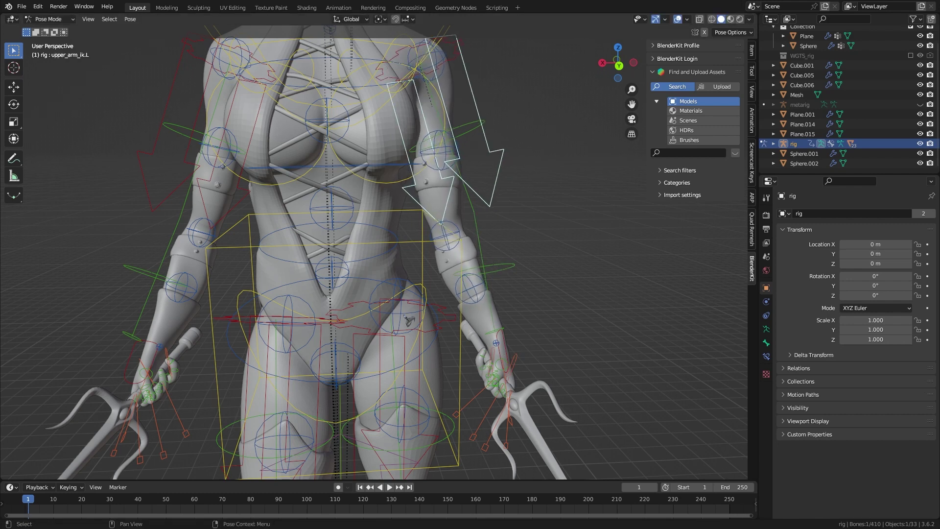
pyautogui.click(412, 256)
pyautogui.press('g')
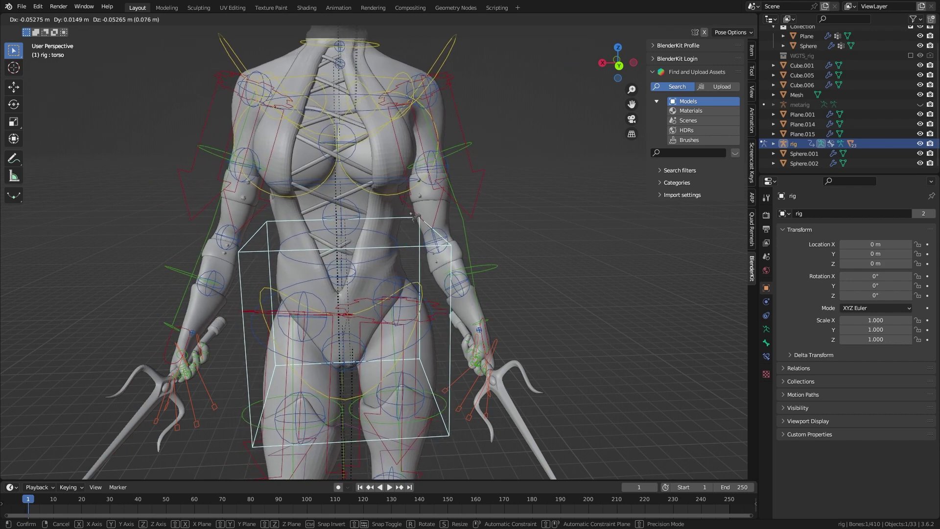
pyautogui.click(402, 196)
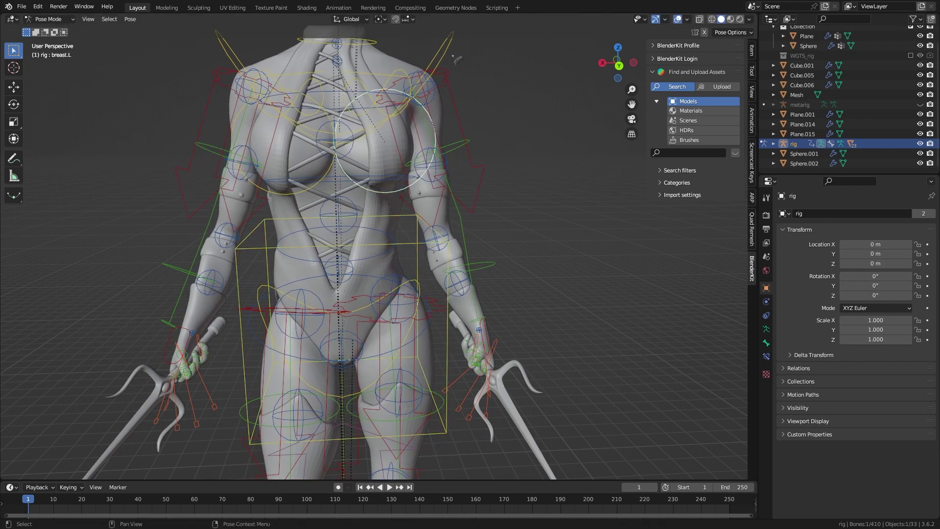
pyautogui.rightClick(502, 364)
# Test the hand_ik.L control on the sai grip, cancel, and toggle the rig's Edit Mode.
pyautogui.press('g')
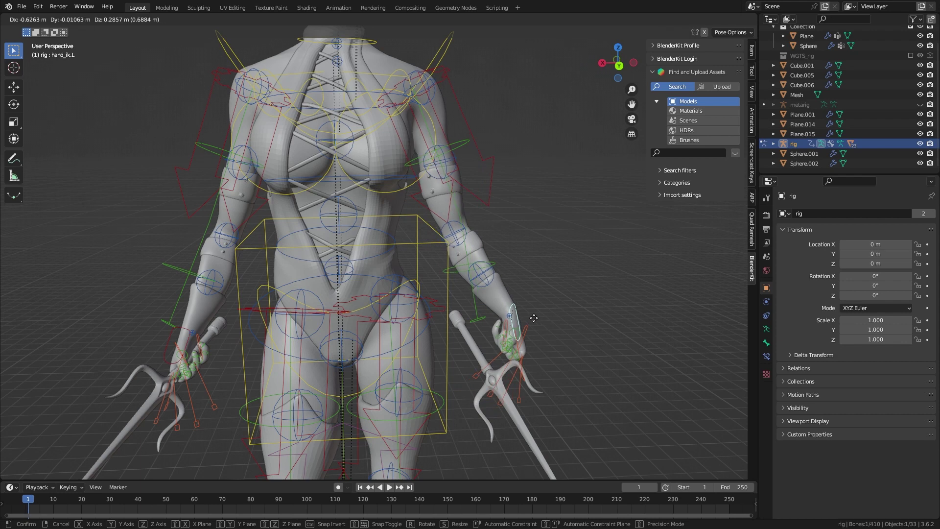
pyautogui.rightClick(524, 319)
pyautogui.press('Tab')
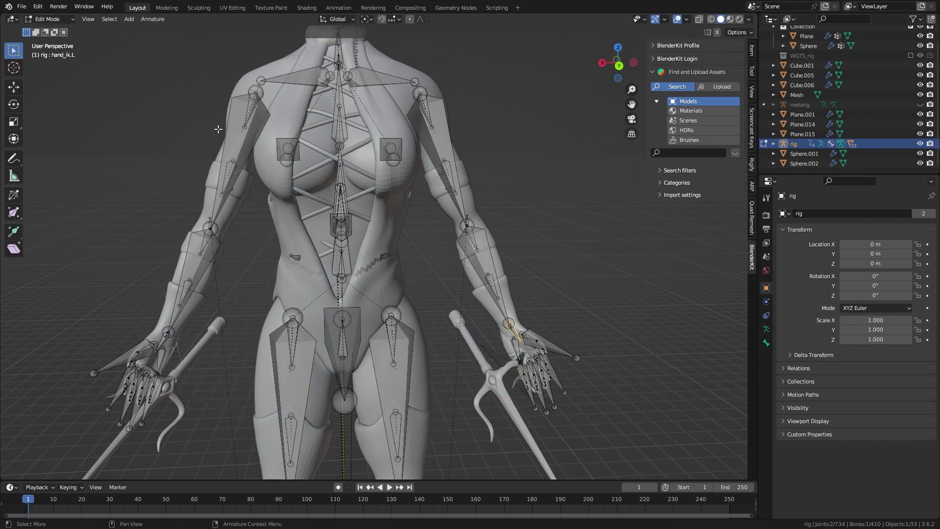
pyautogui.press('Tab')
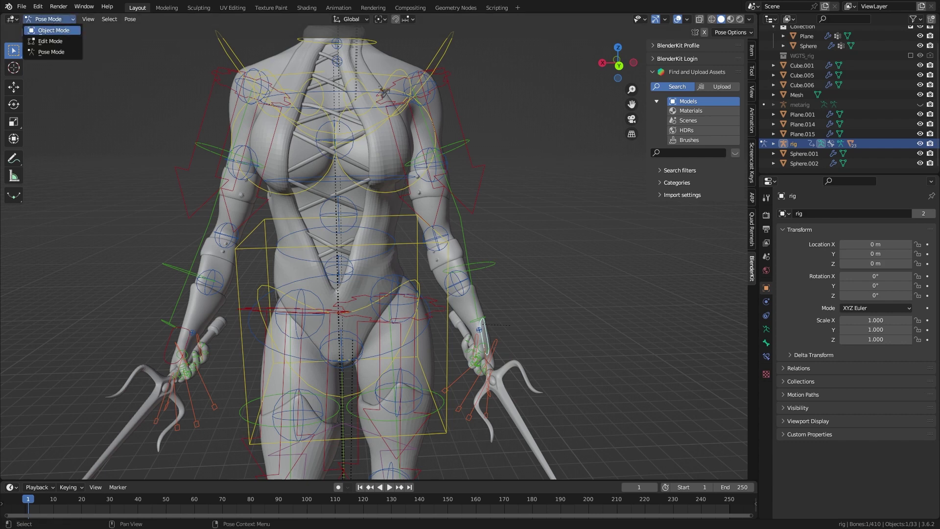
# Return to Object Mode and hide the rig with H so only the ninja shows.
pyautogui.click(54, 31)
pyautogui.click(766, 329)
pyautogui.click(894, 244)
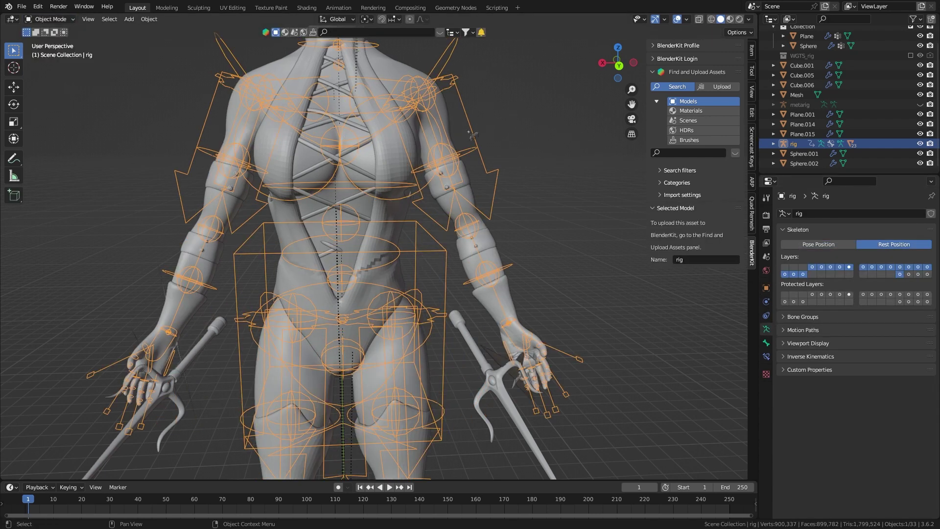
pyautogui.press('h')
pyautogui.moveTo(472, 134)
pyautogui.mouseDown(button='middle')
pyautogui.moveTo(454, 361)
pyautogui.moveTo(566, 366)
pyautogui.mouseUp(button='middle')
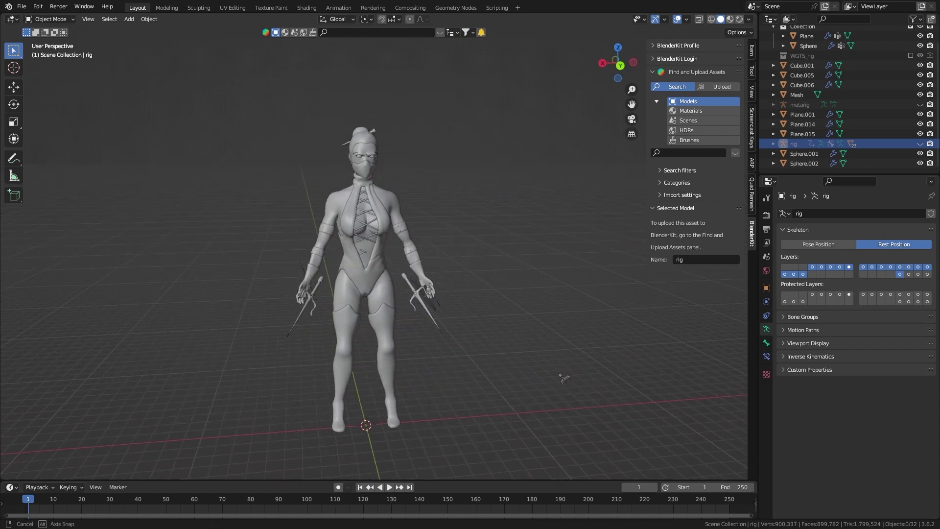